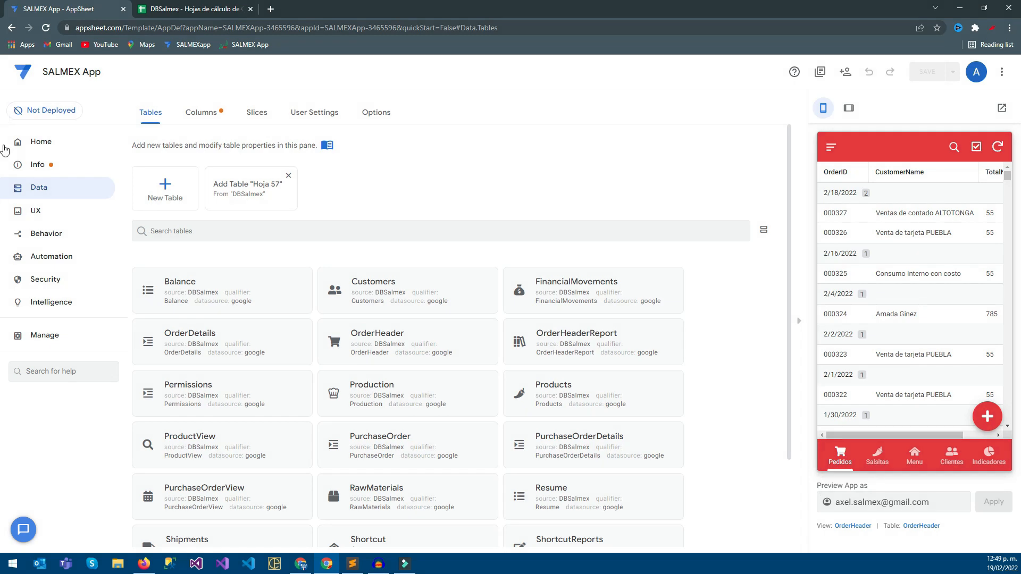
Compare the OrderHeader view's settings with the column headers of the OrderHeader sheet in the DBSalmex spreadsheet.
click(35, 211)
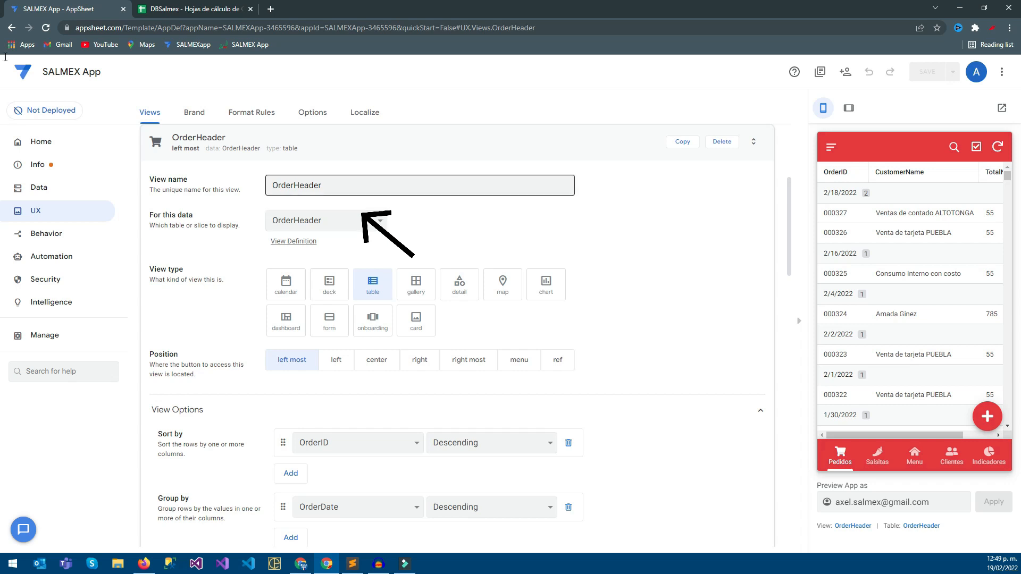
key(ctrl+Tab)
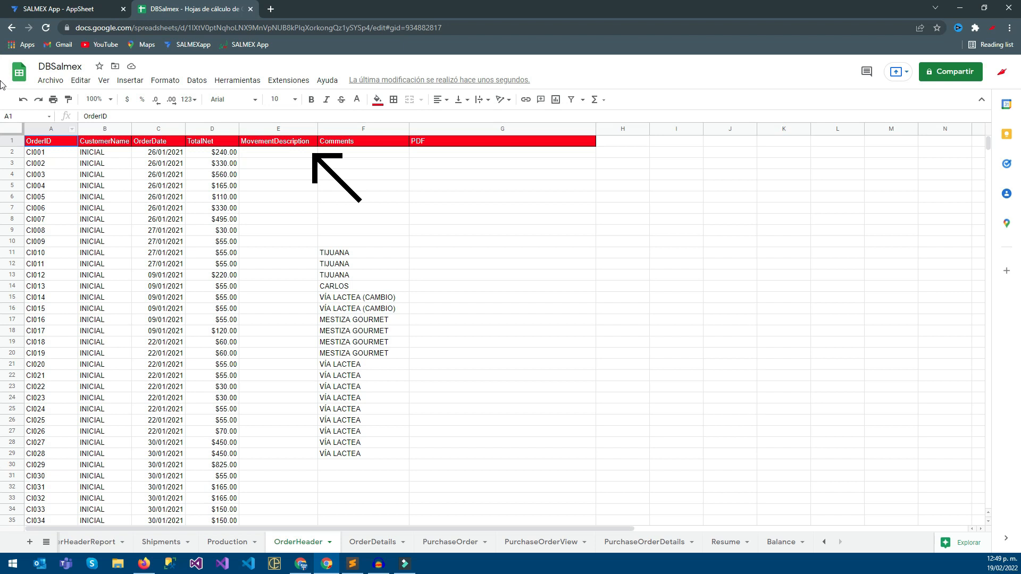
drag(503, 141, 51, 141)
click(159, 175)
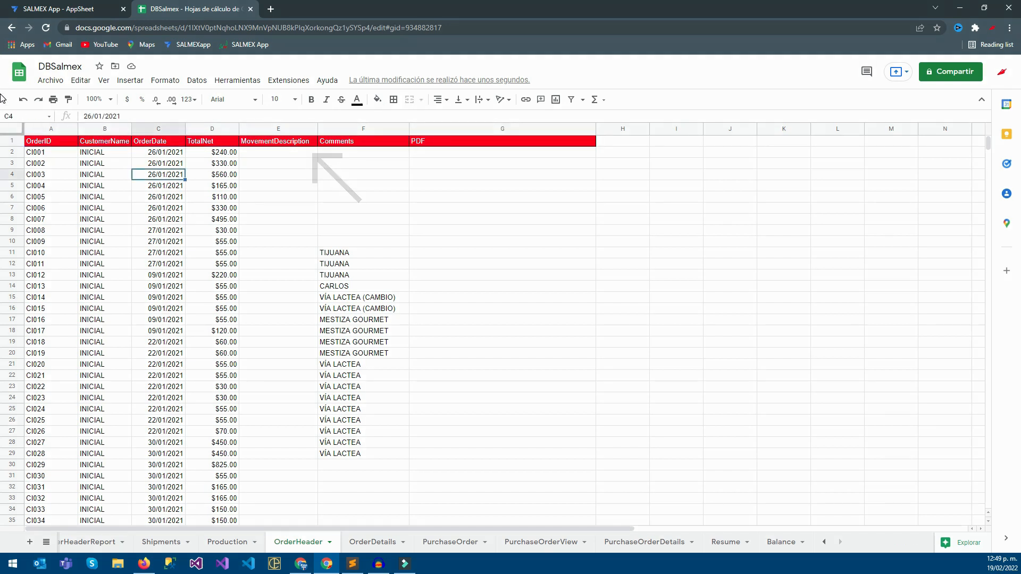
click(503, 141)
click(503, 174)
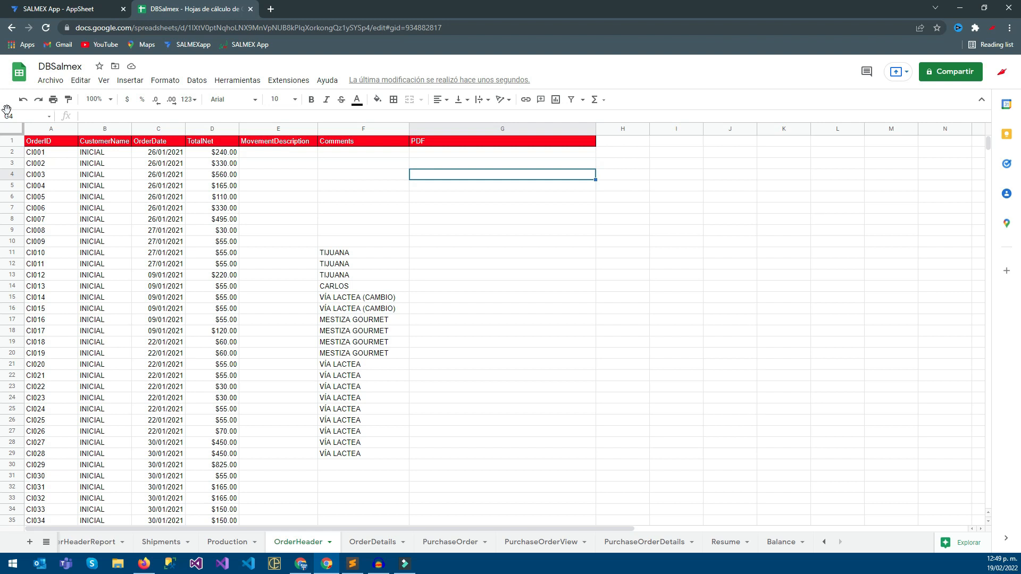
drag(502, 141, 51, 140)
click(51, 152)
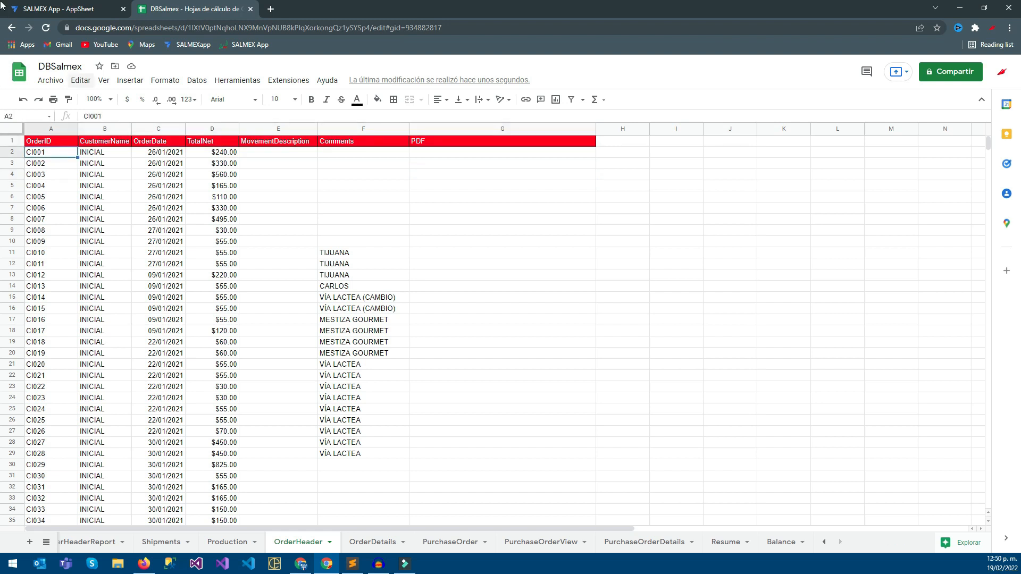
click(59, 9)
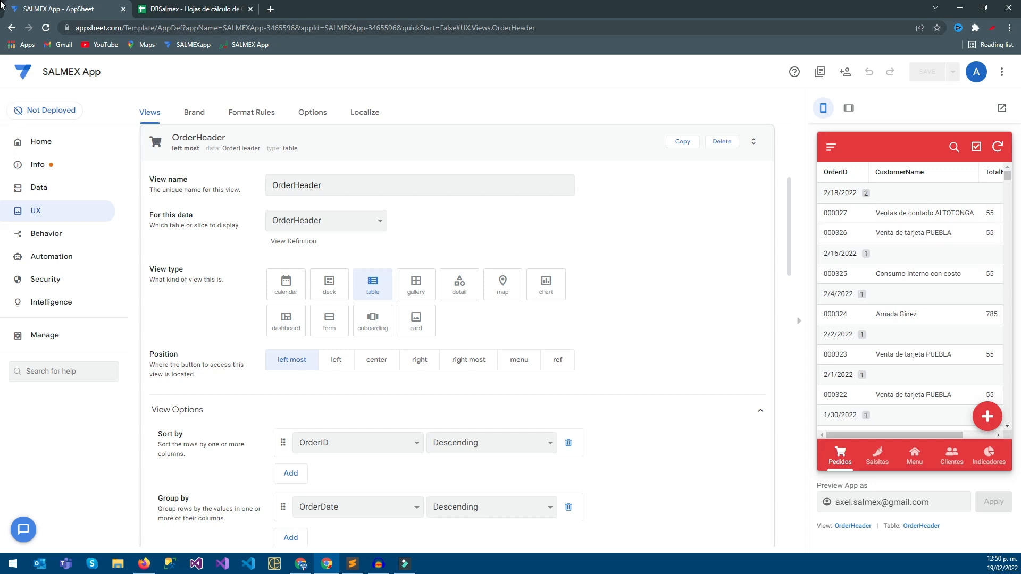
key(ctrl+Tab)
key(Up)
key(Right)
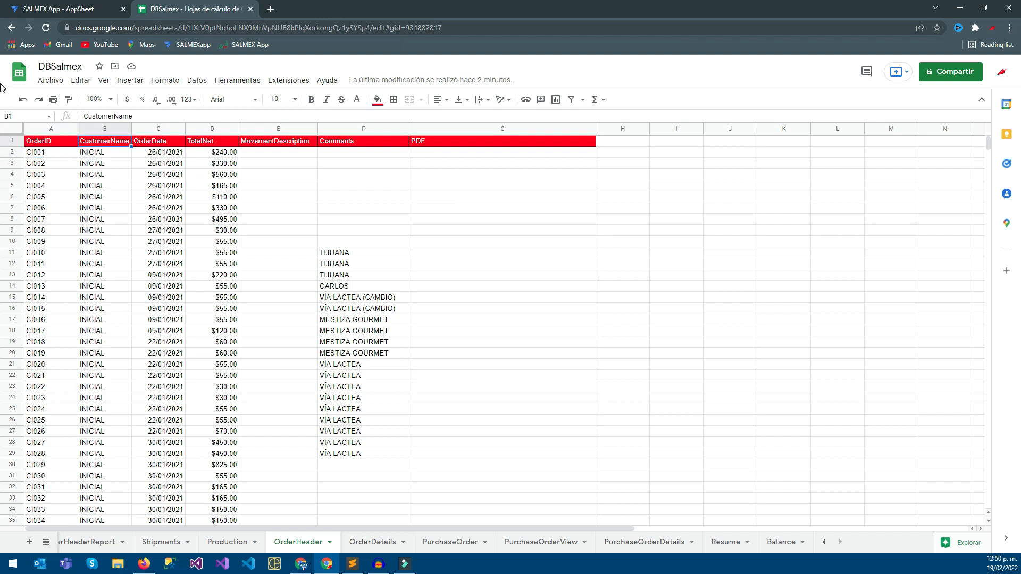
Return to AppSheet, open the OrderHeader table's column settings and examine the column properties through Display Name and Description.
click(2, 4)
click(4, 192)
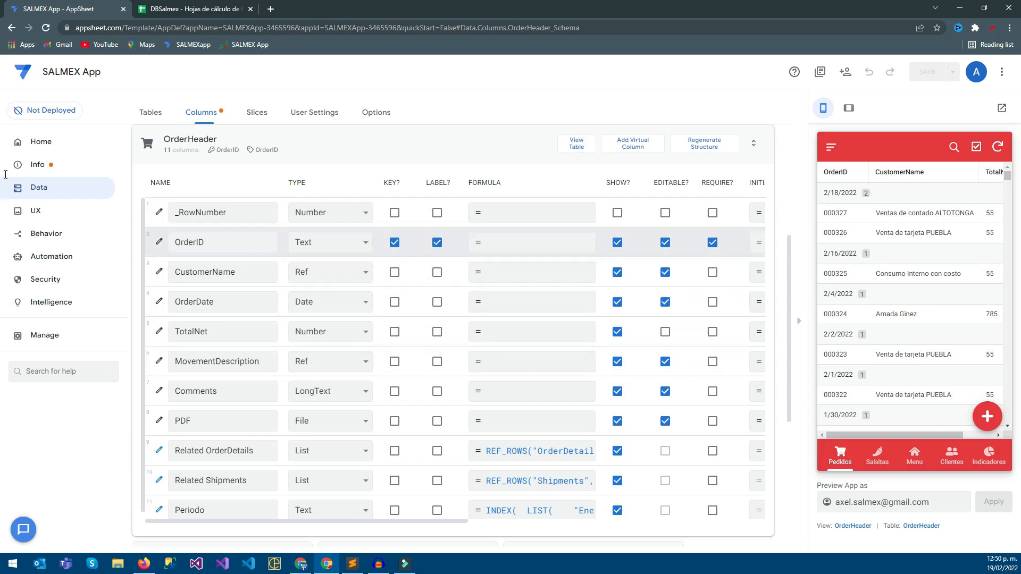
scroll(223, 245, up, 1)
scroll(3, 420, down, 1)
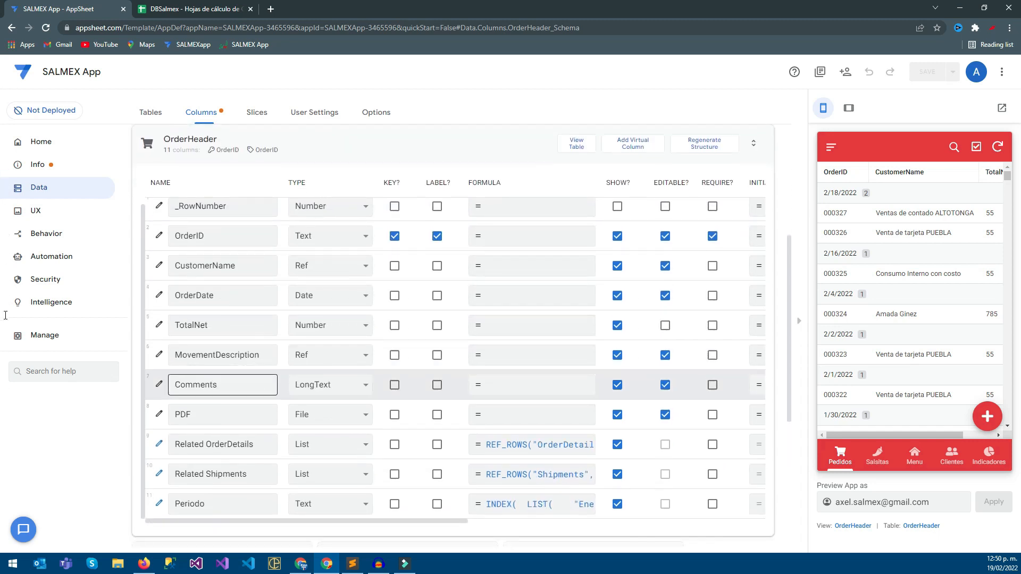
scroll(2, 459, right, 8)
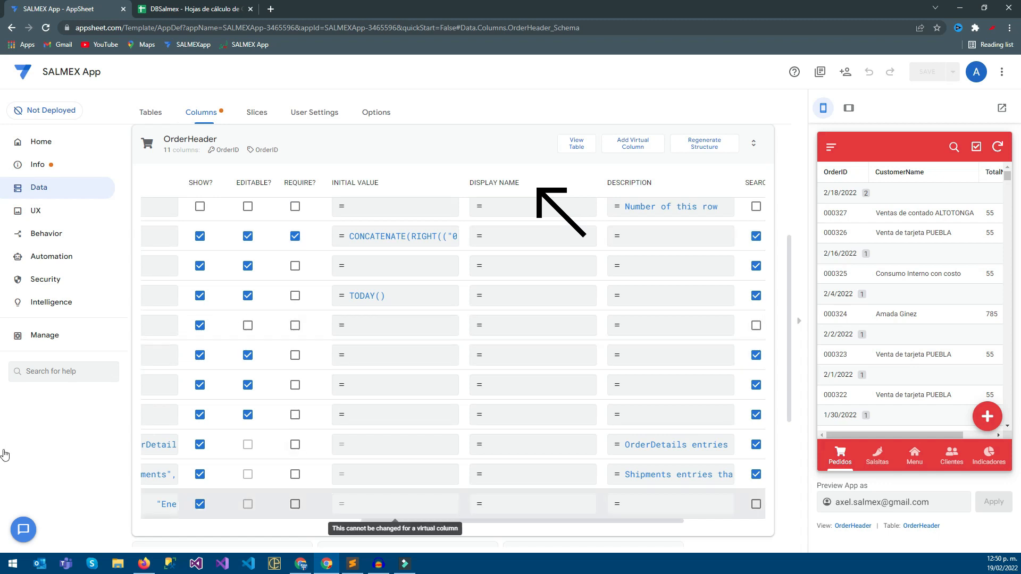
scroll(2, 456, left, 8)
scroll(2, 456, right, 8)
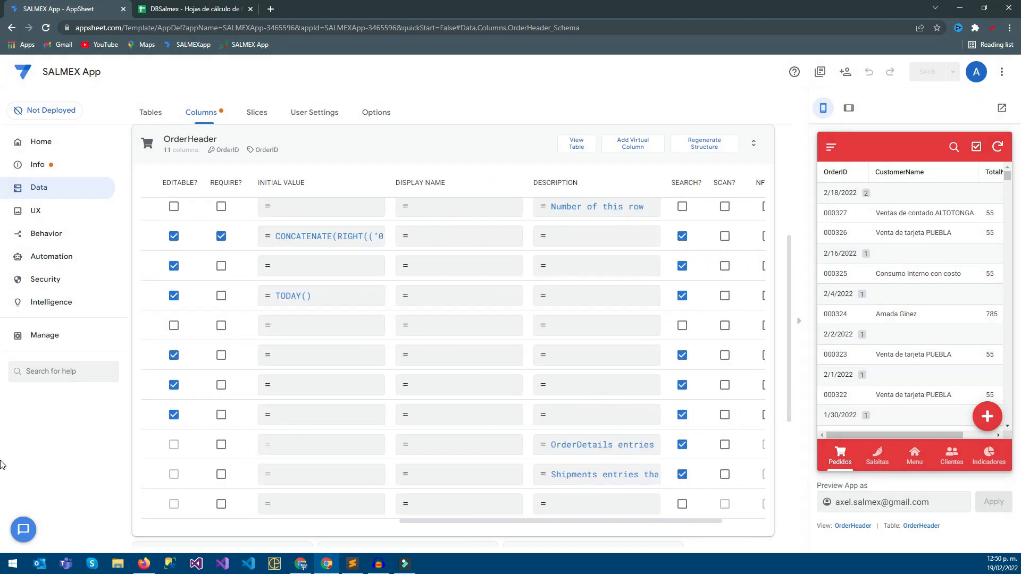
Set the display name of the OrderID column in the OrderHeader table to Pedido.
click(459, 236)
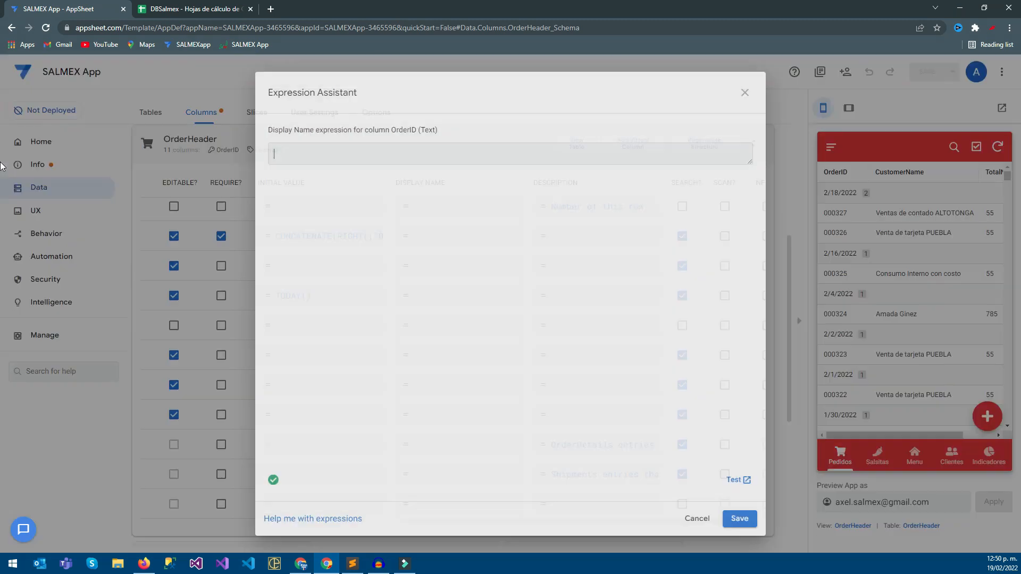
drag(391, 129, 412, 130)
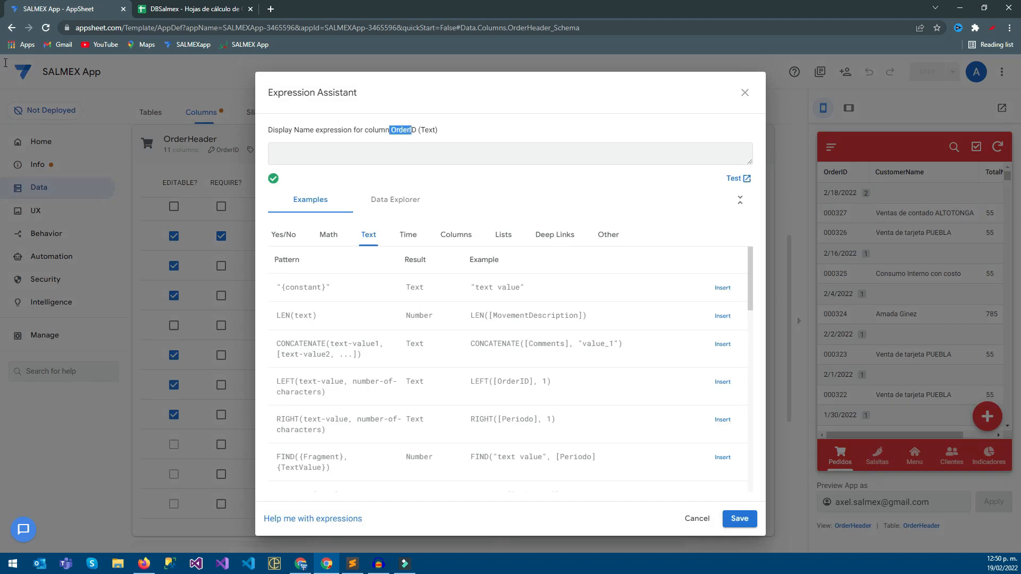
click(399, 154)
text(Pedido)
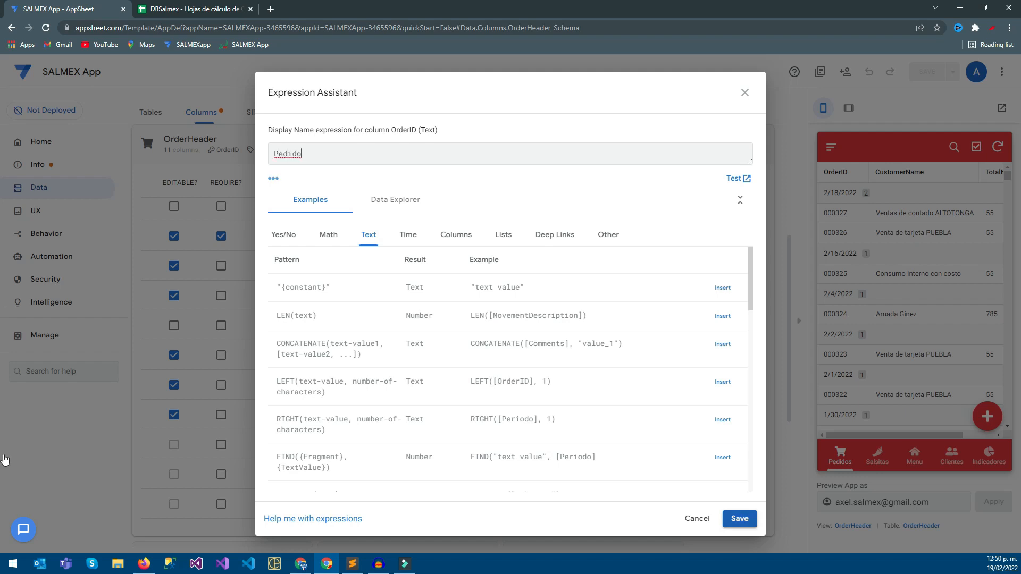
click(740, 519)
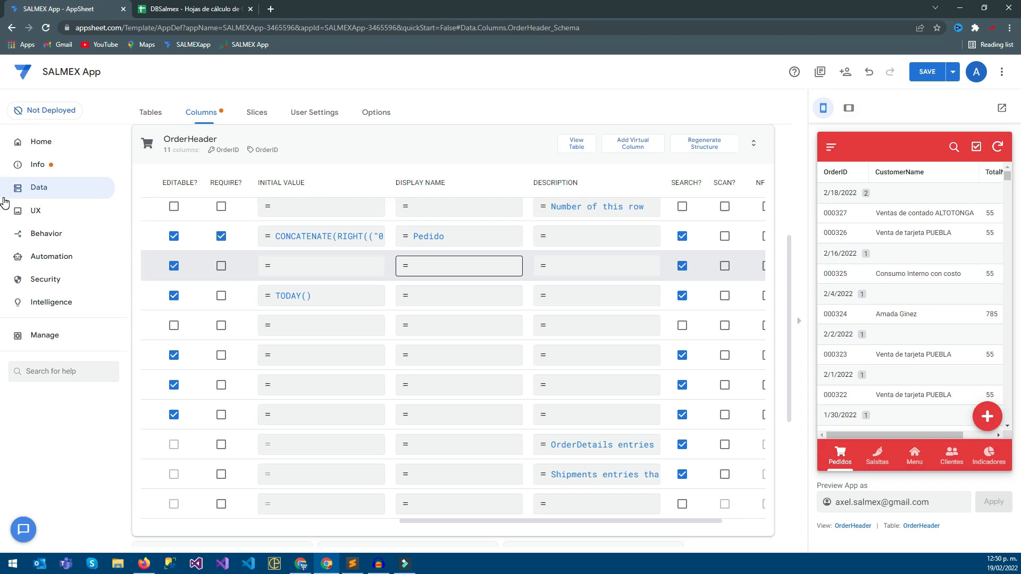
Set the display name of the CustomerName column to Cliente.
click(459, 266)
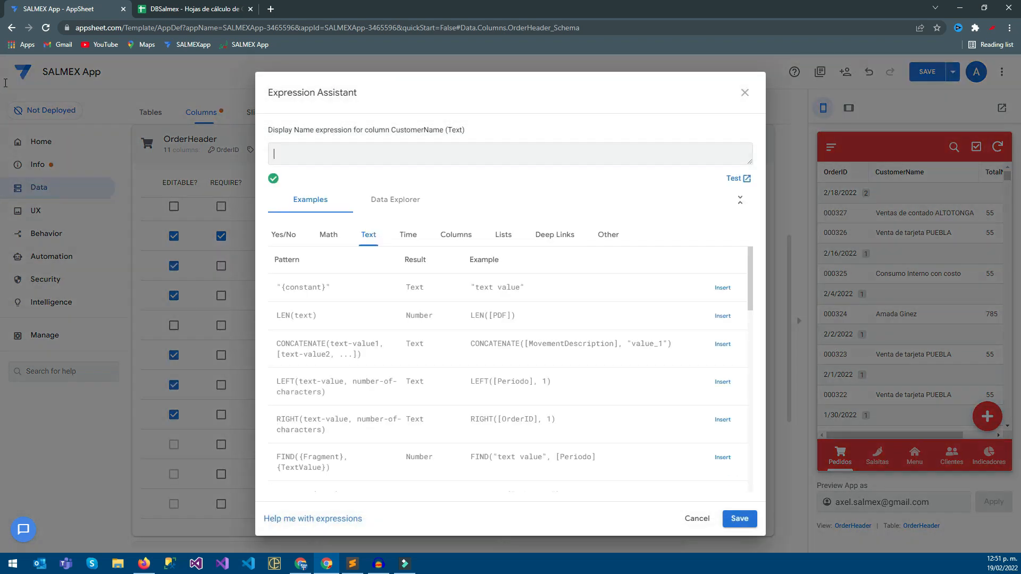
text(Cliente)
click(739, 519)
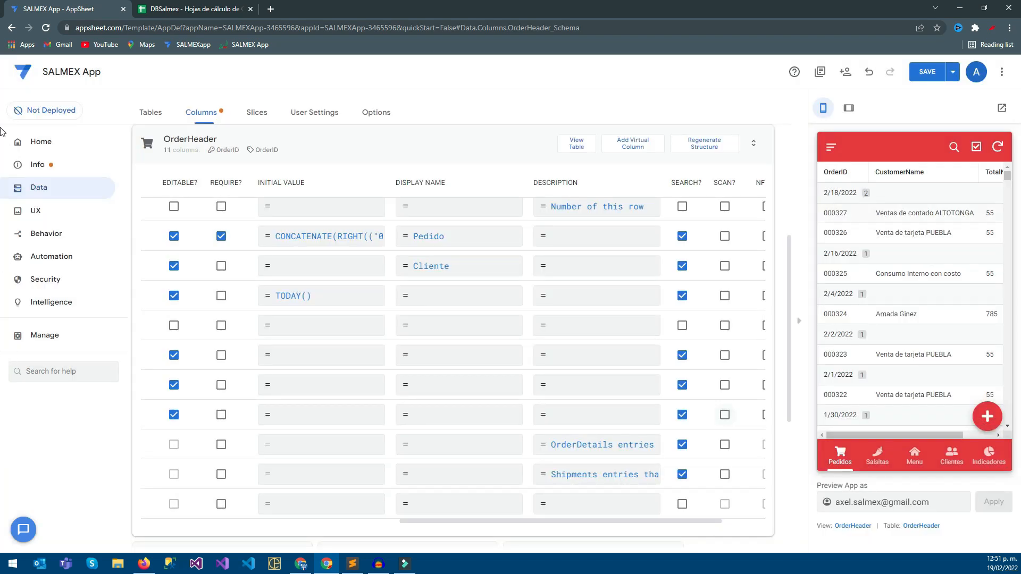
drag(5, 456, 2, 462)
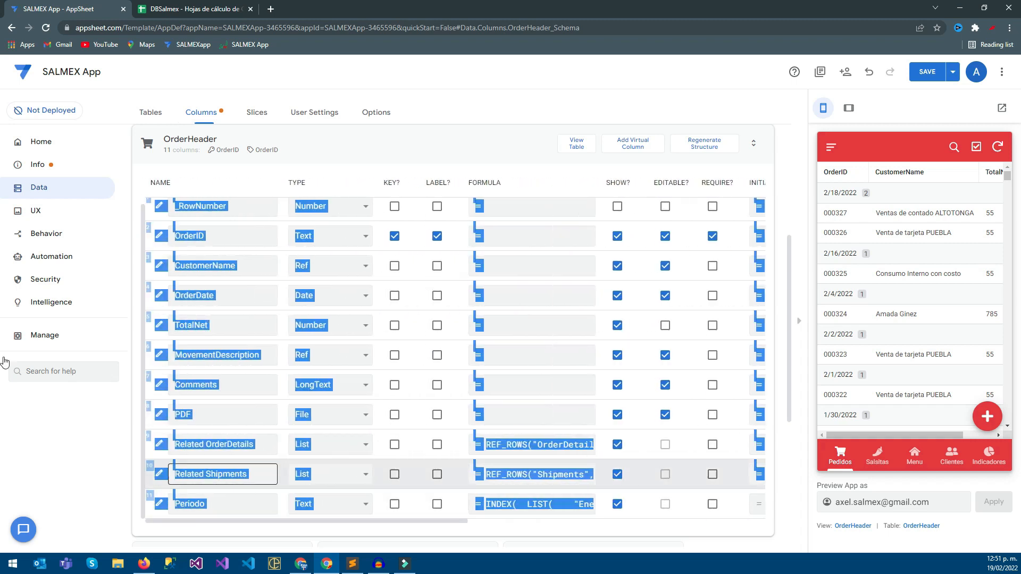
click(213, 414)
click(213, 325)
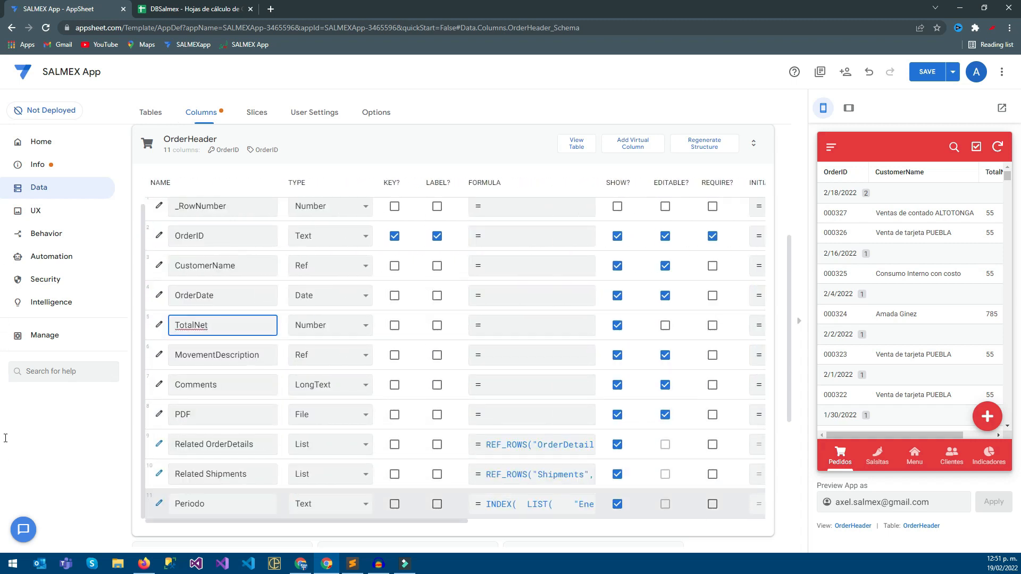
click(1, 456)
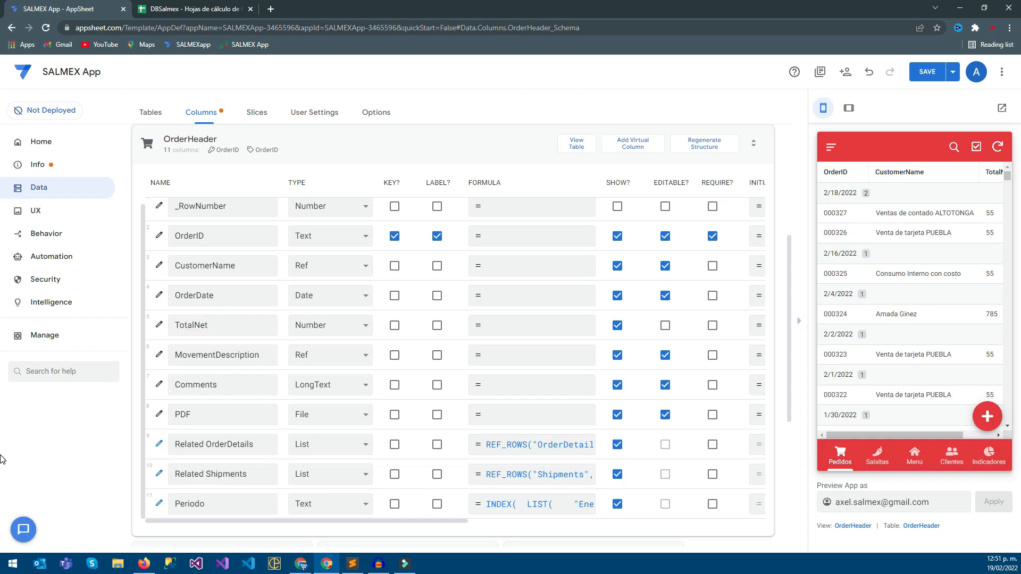
drag(307, 521, 472, 521)
click(496, 325)
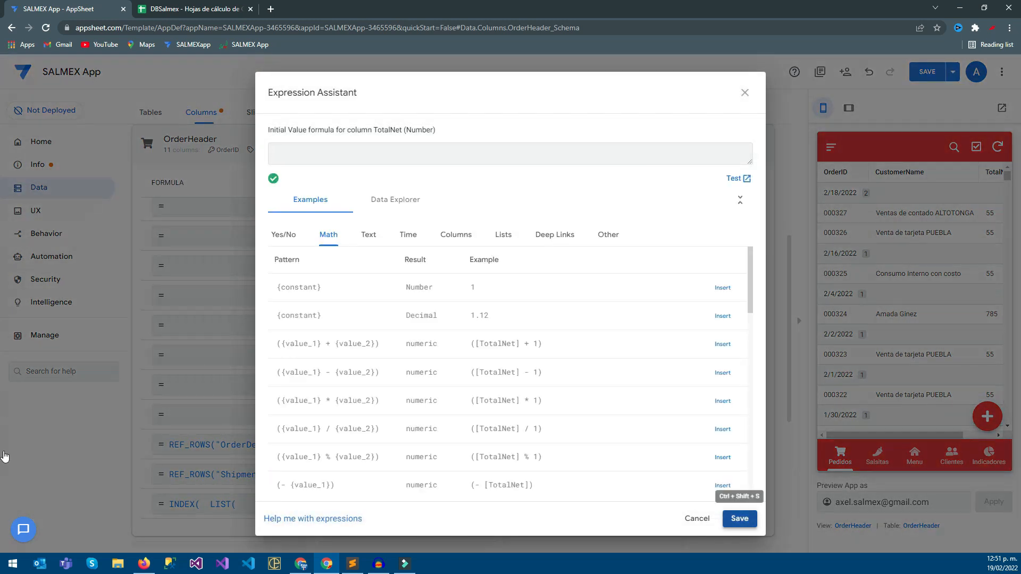
click(740, 518)
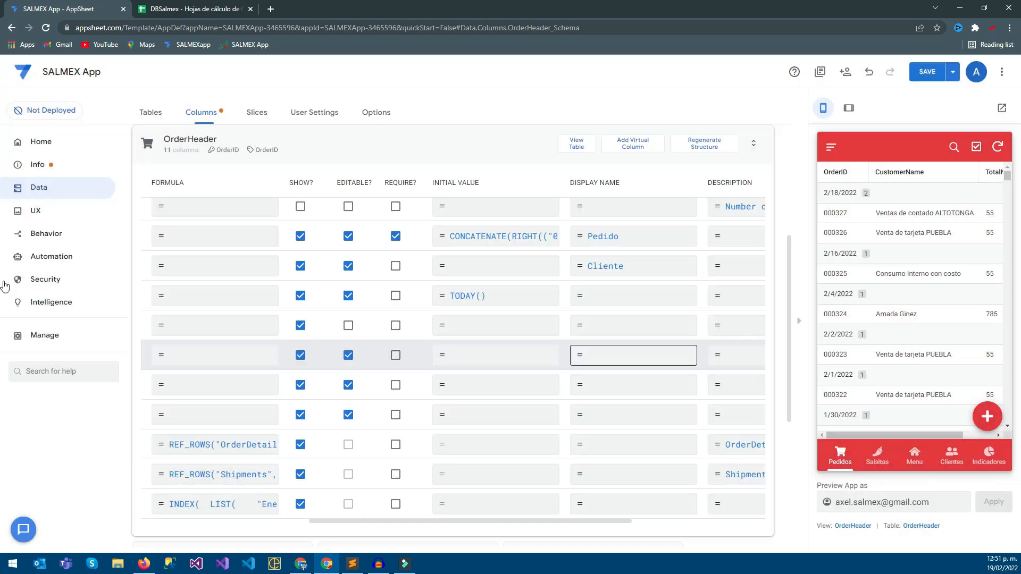
click(633, 354)
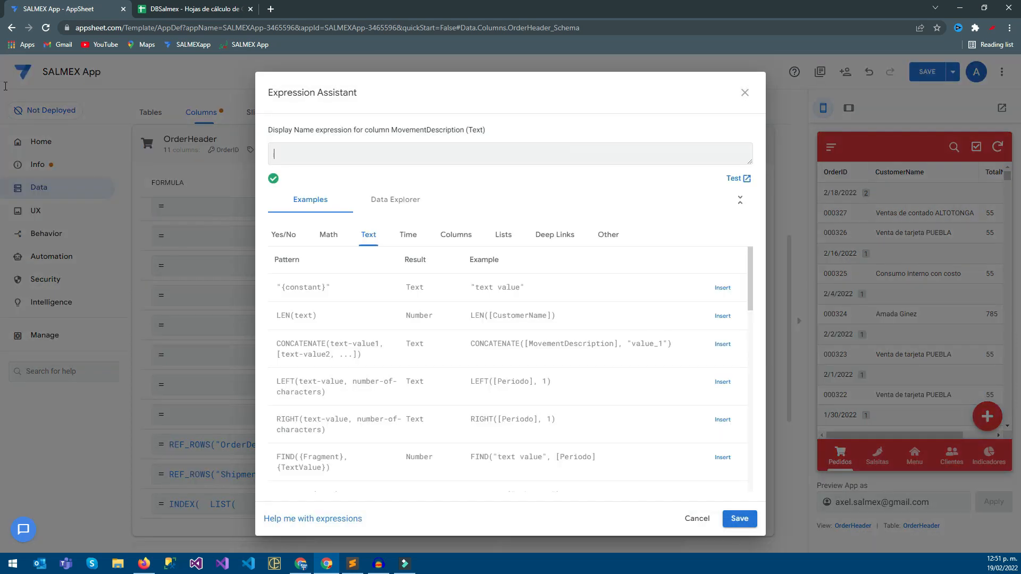
click(740, 519)
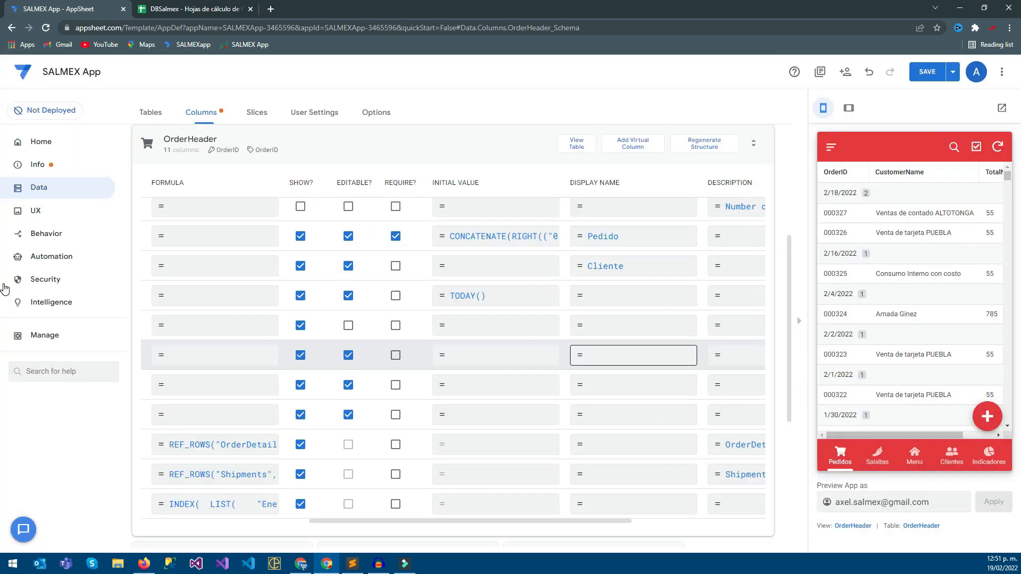
Set the display name of the TotalNet column to $ and save the app.
click(634, 385)
text($)
click(740, 519)
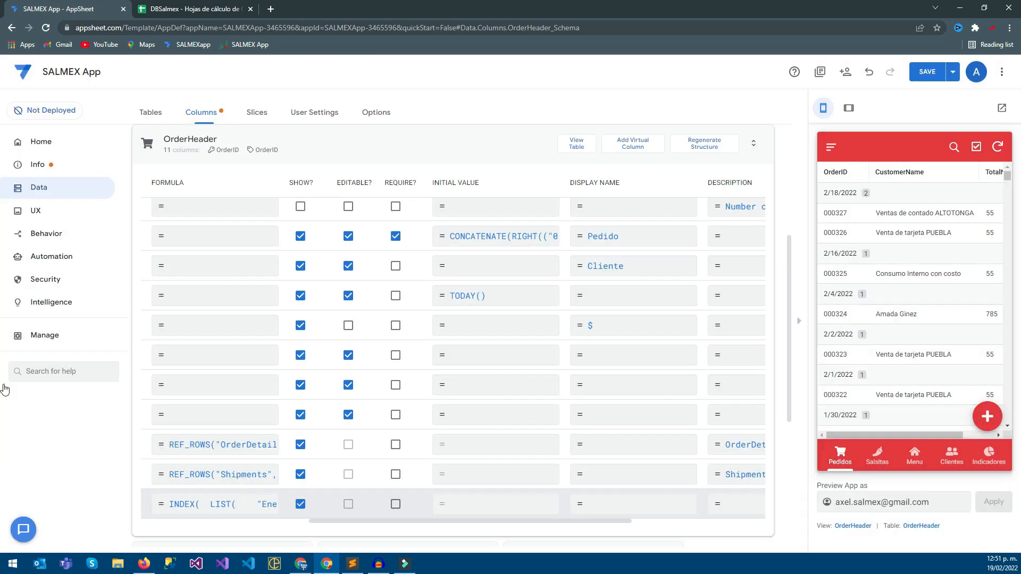
click(927, 72)
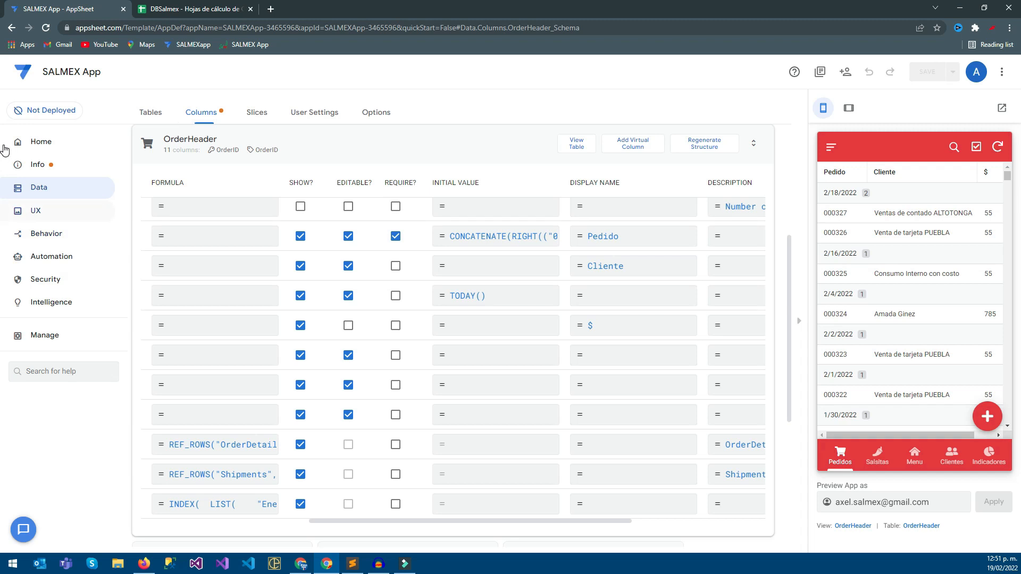
Set the OrderHeader view's group aggregate to SUM :: TotalNet and check the groups in the app preview.
click(35, 211)
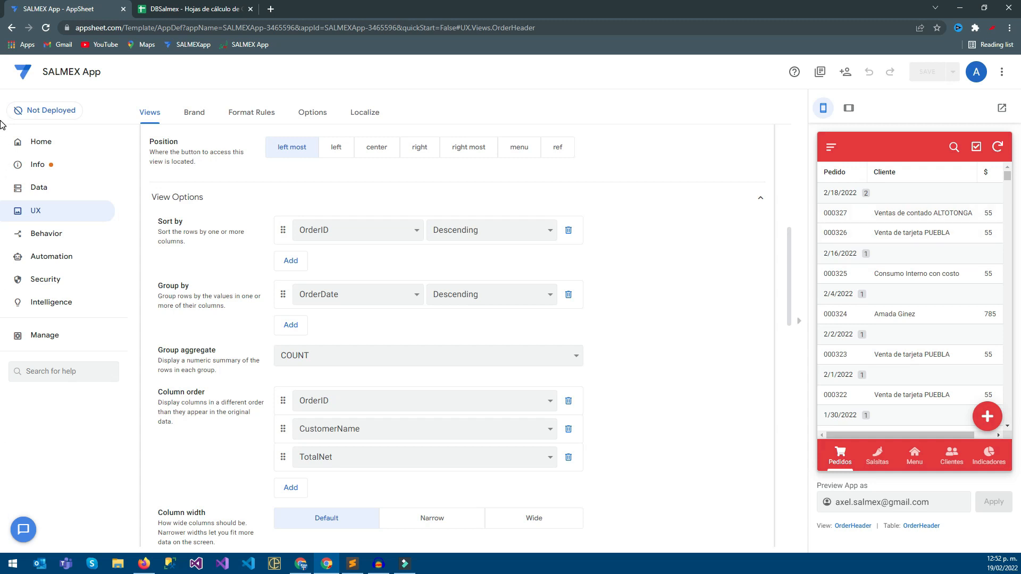
click(429, 356)
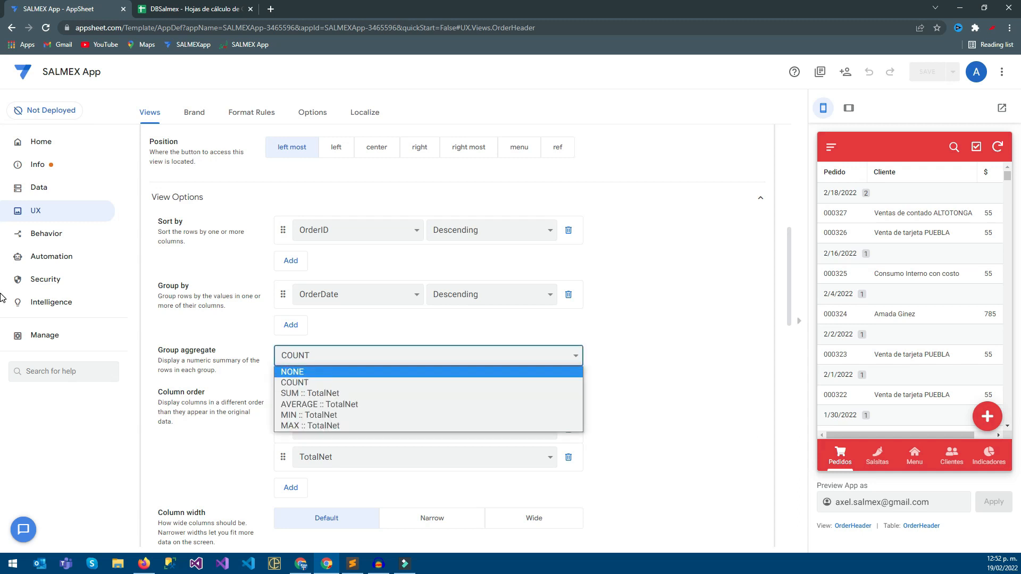
click(310, 393)
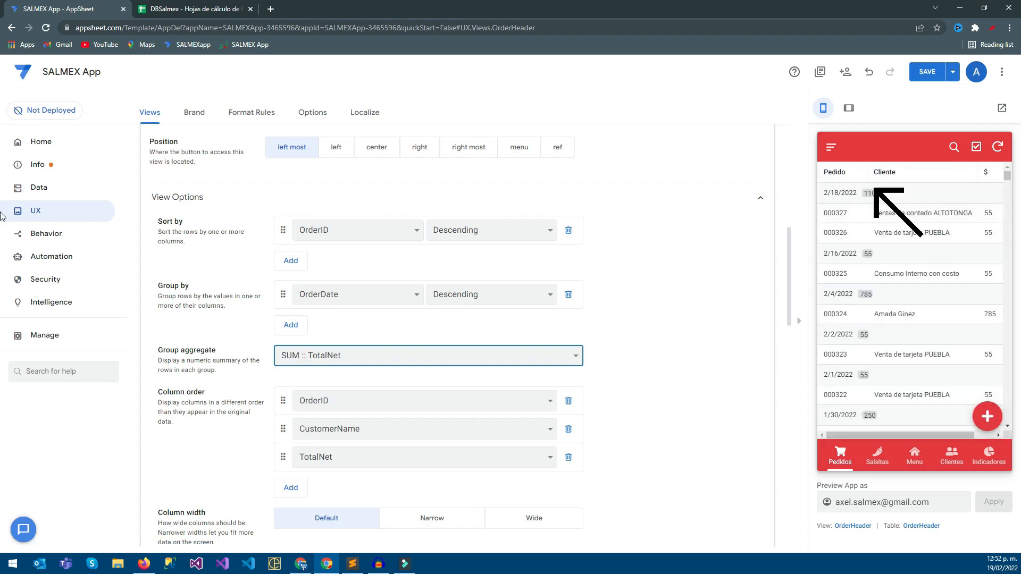
scroll(911, 303, down, 16)
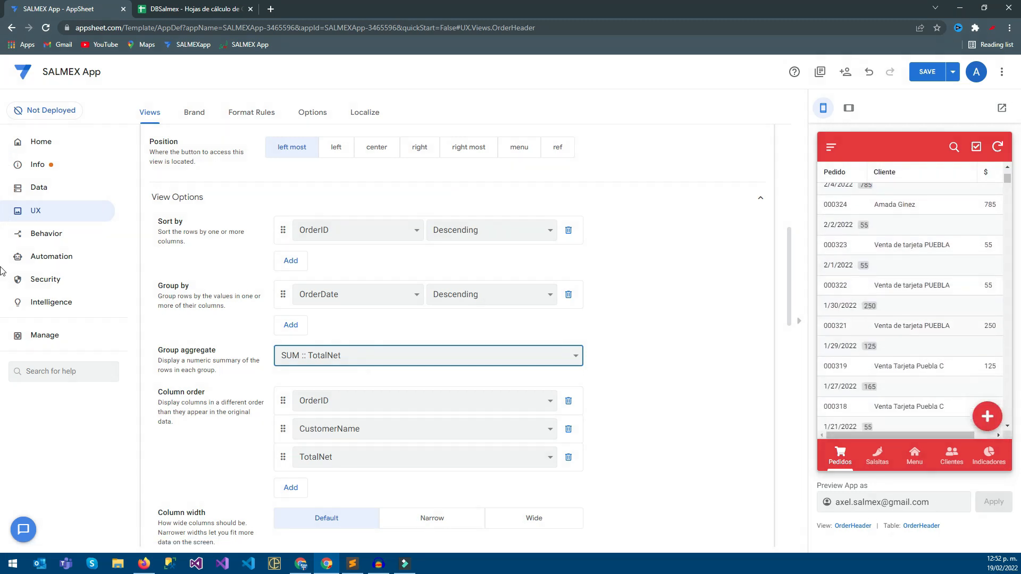
scroll(910, 303, down, 8)
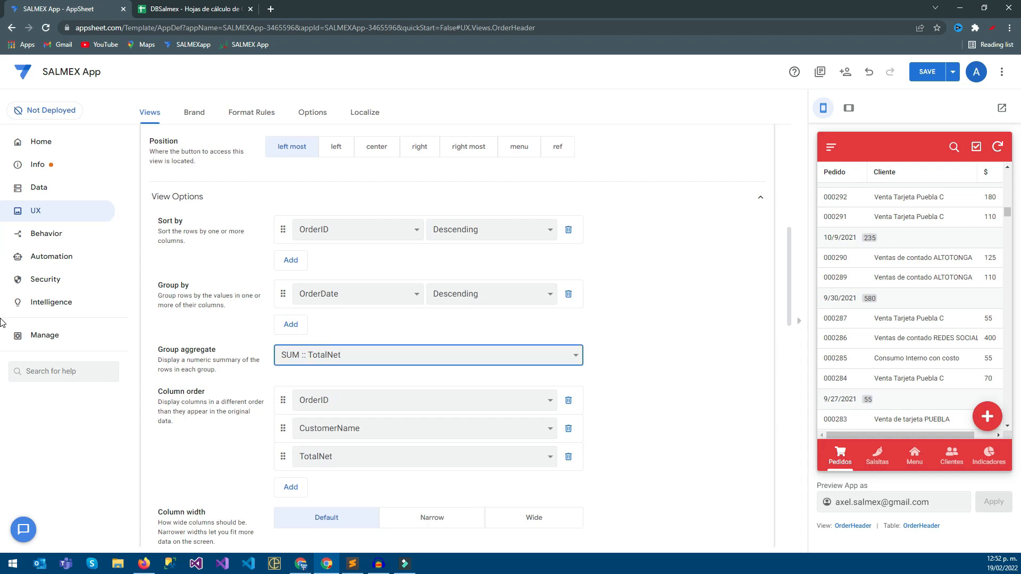
scroll(910, 300, up, 20)
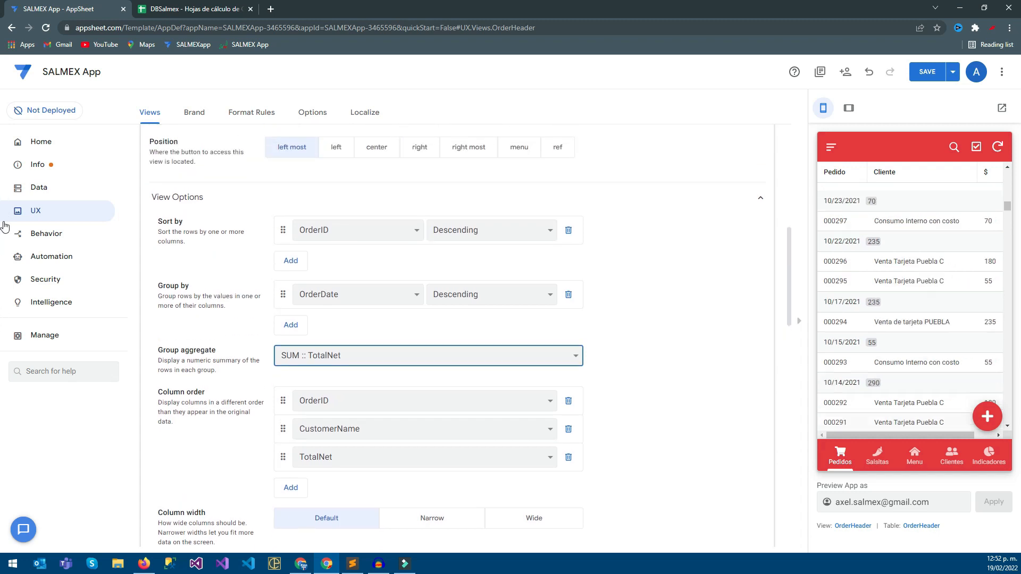
Try ascending order for the OrderHeader view's OrderID sort and switch it back to Descending.
click(492, 230)
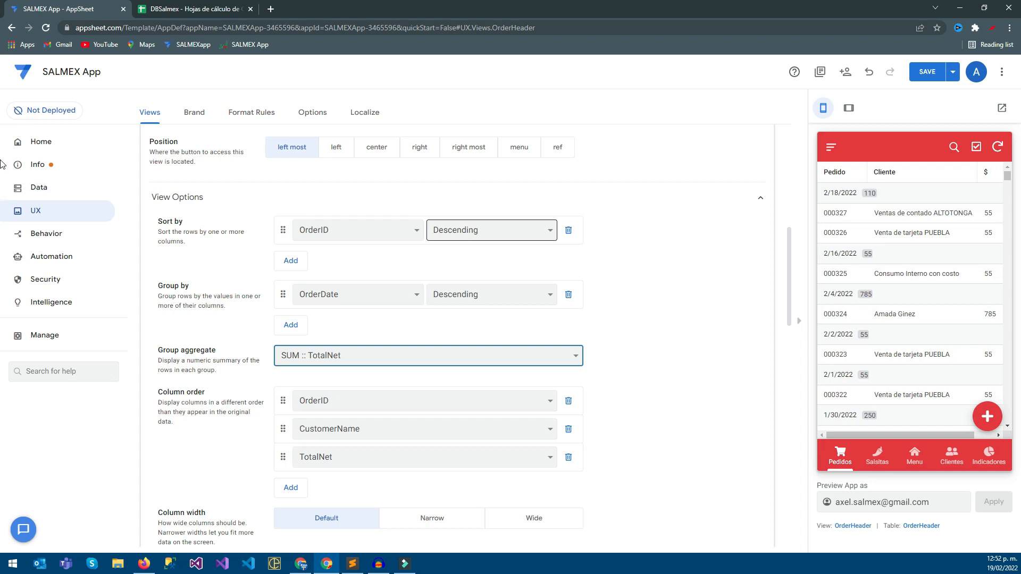
click(492, 247)
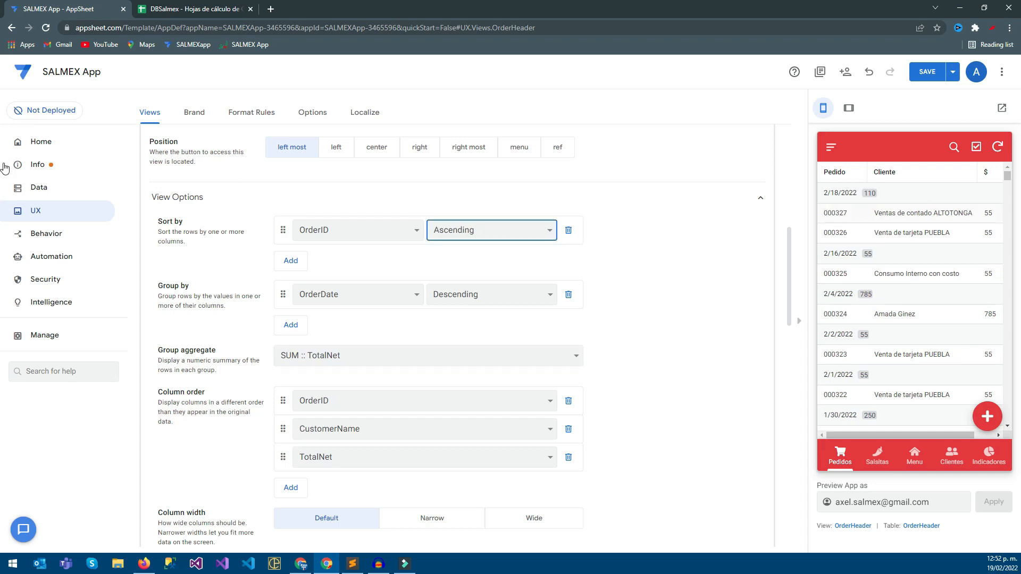
click(492, 230)
click(492, 258)
Save the app with the OrderHeader view changes.
click(931, 76)
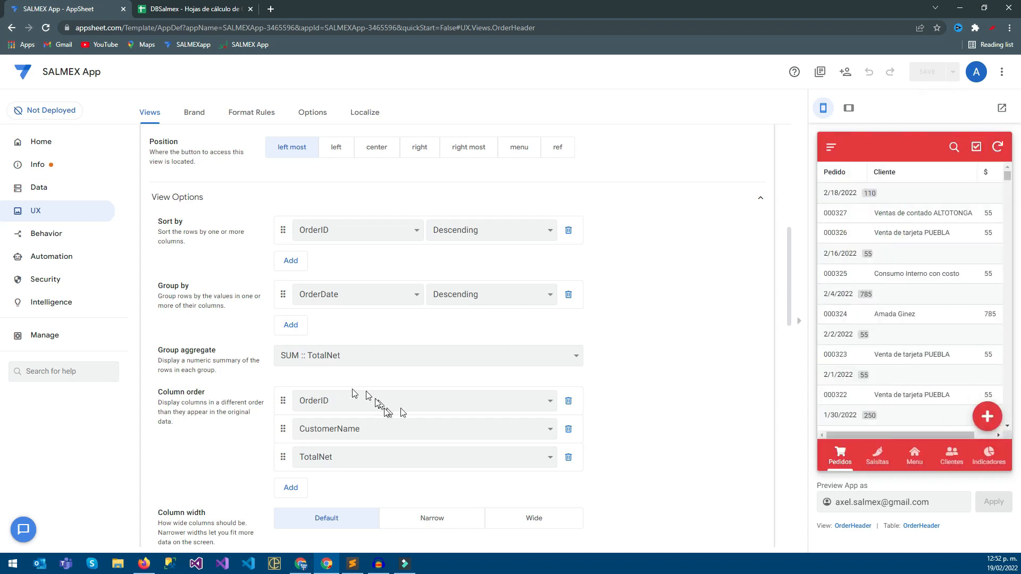
Review the details of the second order dated 2/18/2022 in the app preview and return to the order list.
key(alt+Tab)
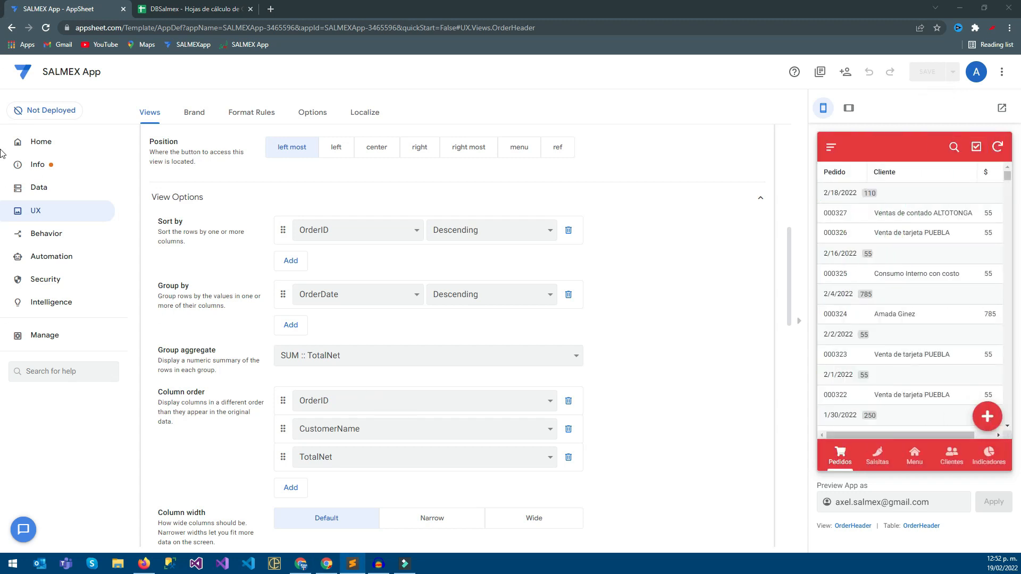
click(911, 233)
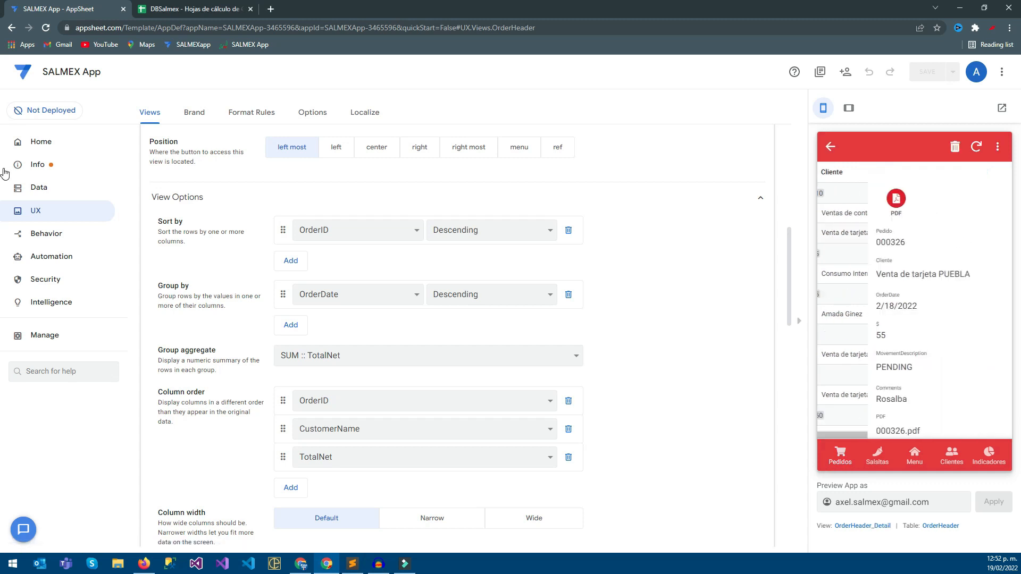
scroll(911, 300, down, 1)
drag(864, 314, 850, 314)
click(830, 147)
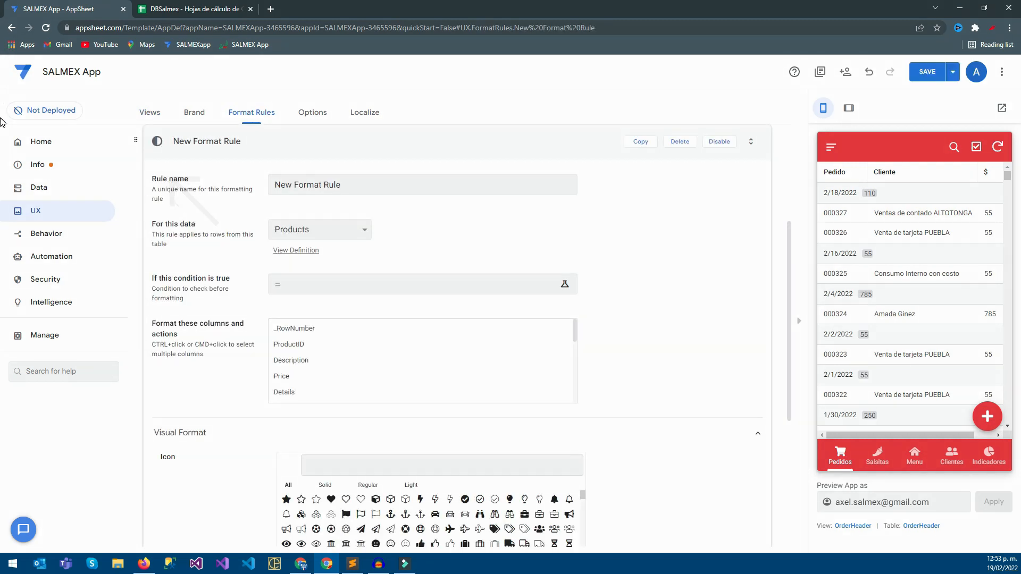
Add a new format rule named RULEOHPending.
drag(345, 185, 272, 184)
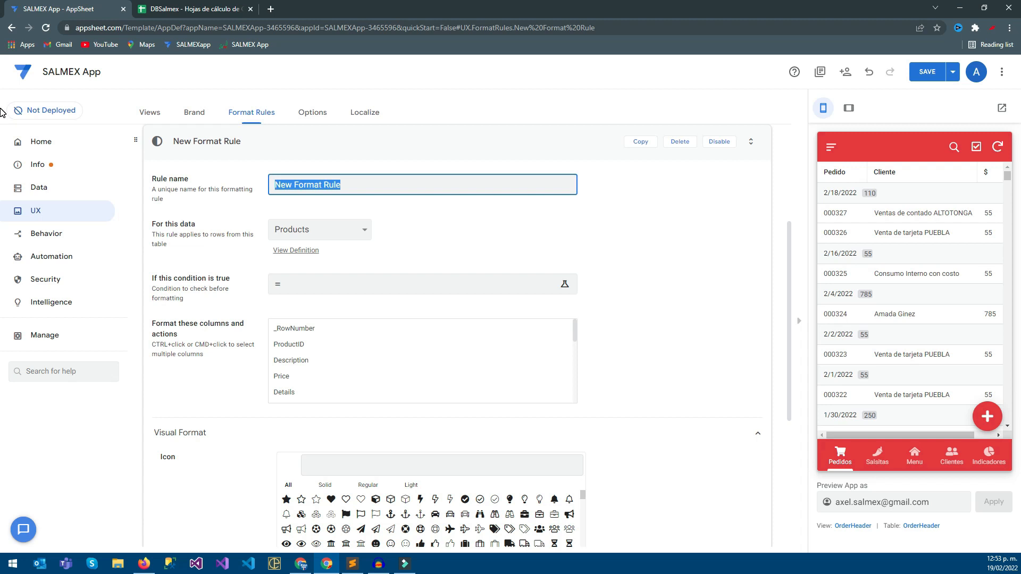
text(R)
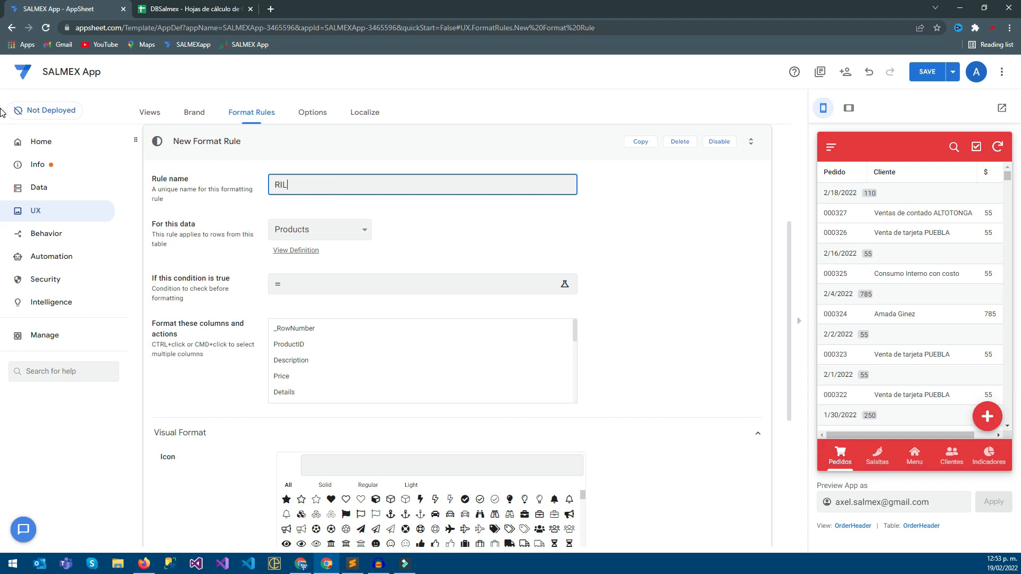
text(ULEOHPending)
Apply the RULEOHPending format rule to the OrderHeader table.
key(Tab)
key(alt+Down)
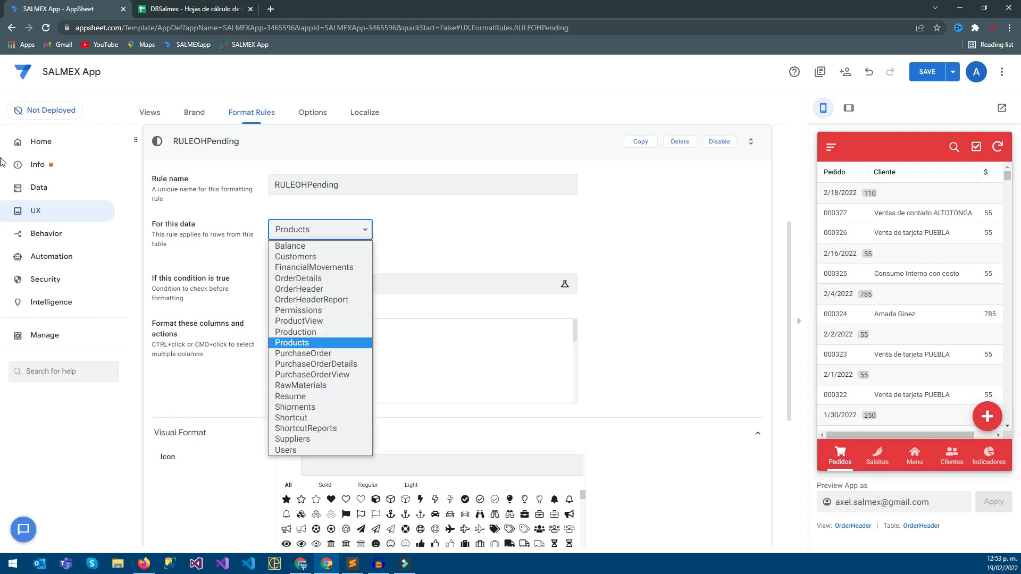
key(Up)
key(Return)
Switch to the DBSalmex spreadsheet and examine the MovementDescription codes of the most recent orders in the OrderHeader sheet.
key(ctrl+Tab)
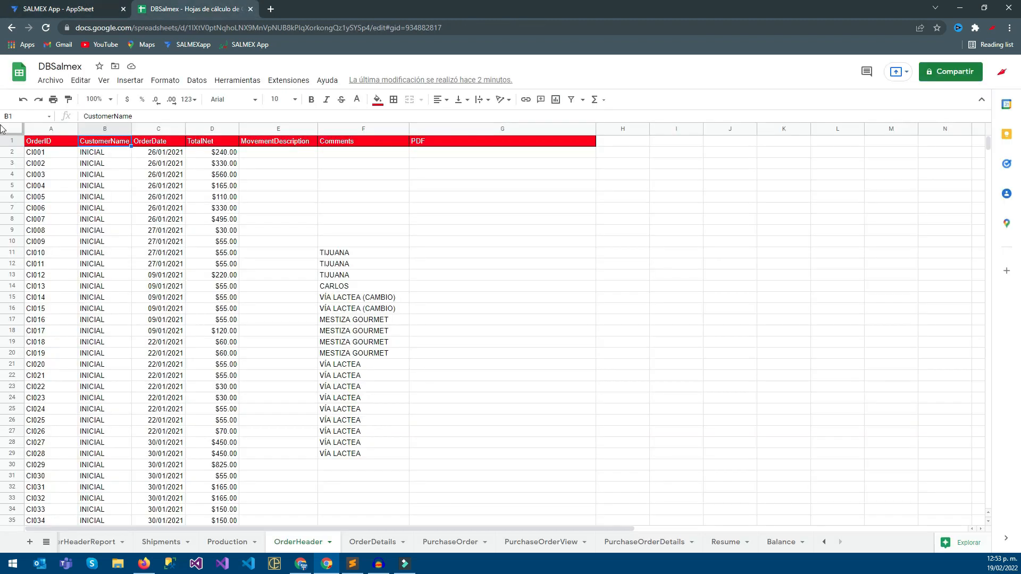
key(Down)
key(Down)
key(Right)
key(Right)
key(Right)
key(shift+Down)
key(shift+Down)
key(shift+Down)
key(shift+Down)
key(shift+Down)
key(shift+Down)
key(shift+Down)
key(shift+Down)
key(shift+Down)
key(shift+Down)
key(shift+Down)
key(shift+Down)
key(shift+Down)
key(shift+Down)
key(shift+Down)
key(shift+Down)
key(shift+Down)
key(shift+Down)
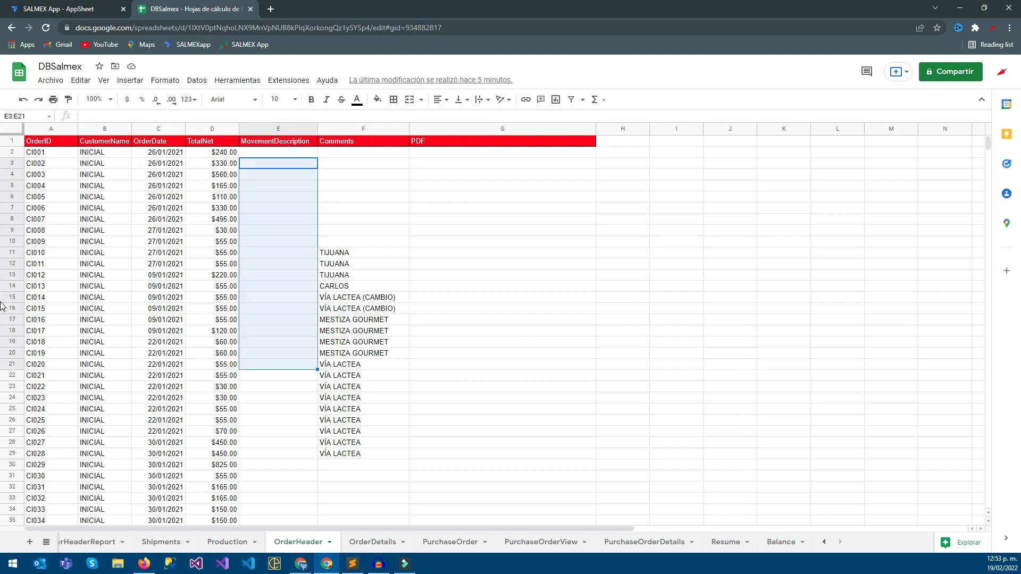
scroll(1, 306, down, 10)
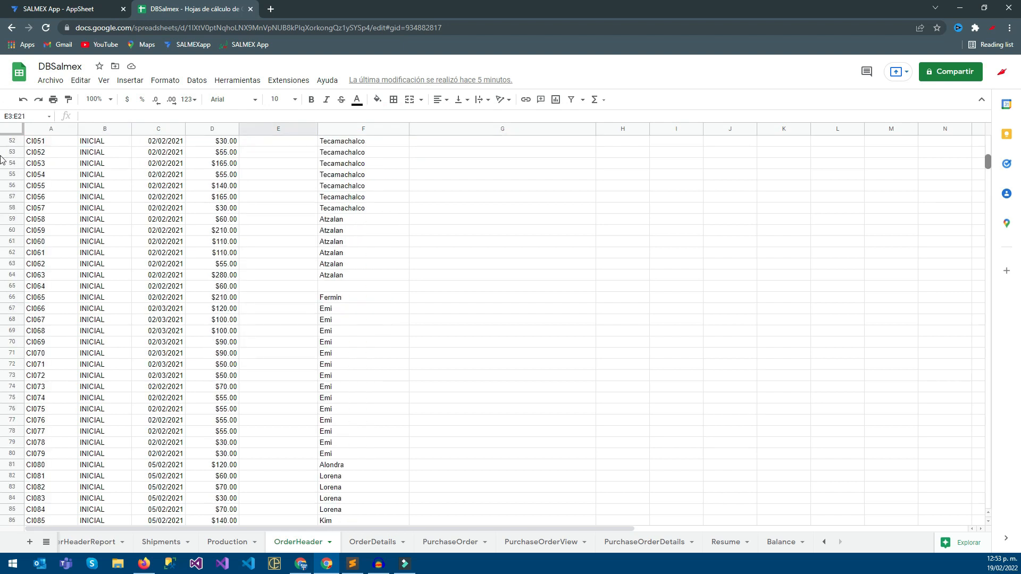
scroll(2, 160, down, 20)
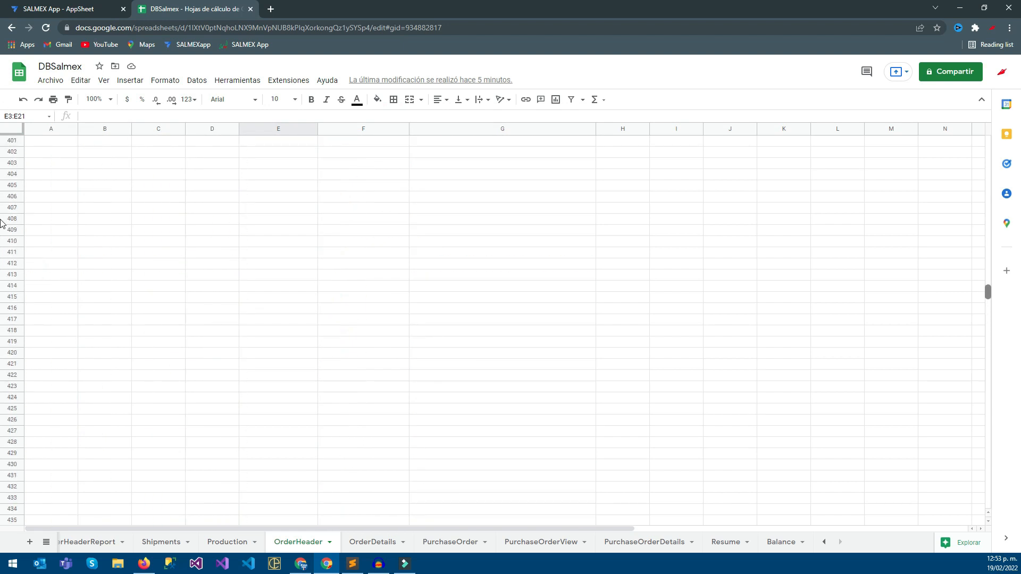
scroll(1, 223, up, 20)
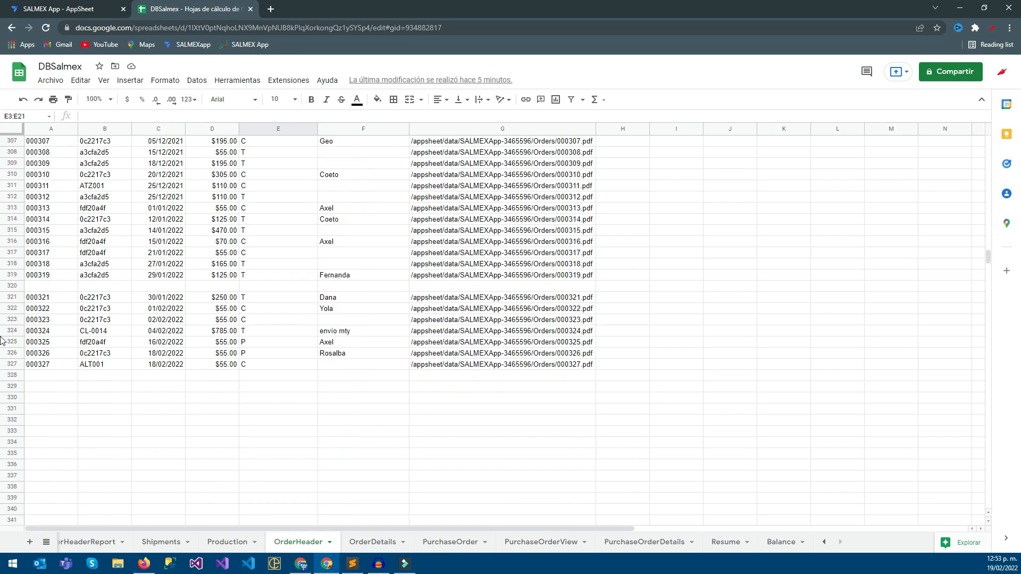
drag(278, 297, 278, 365)
click(278, 354)
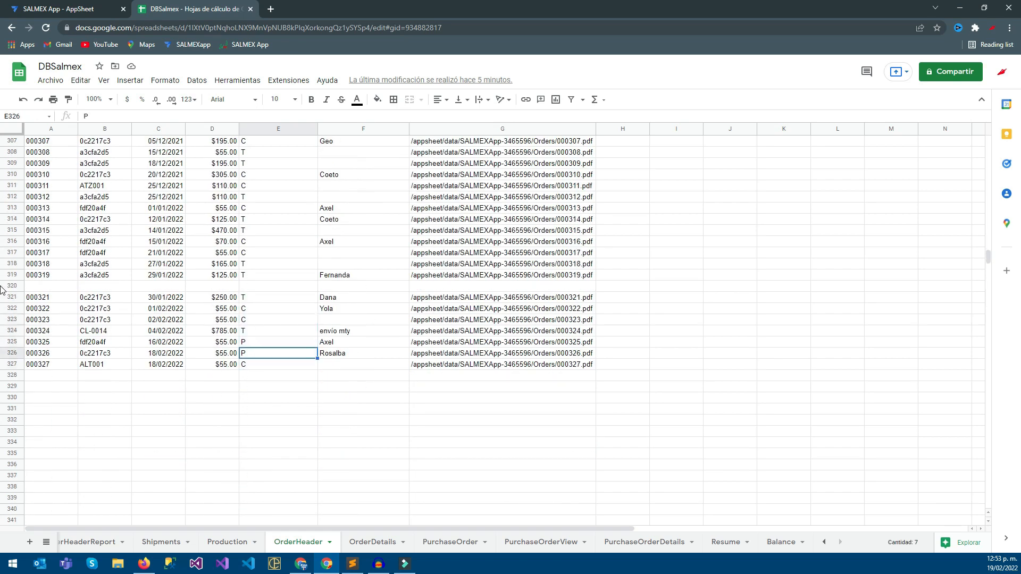
key(Down)
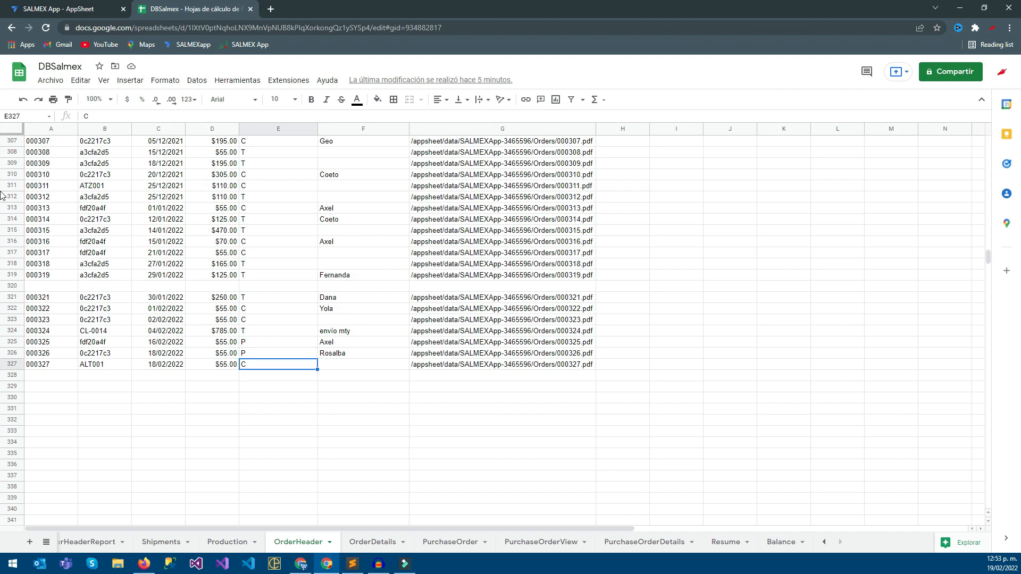
scroll(2, 194, up, 1)
click(278, 231)
key(Up)
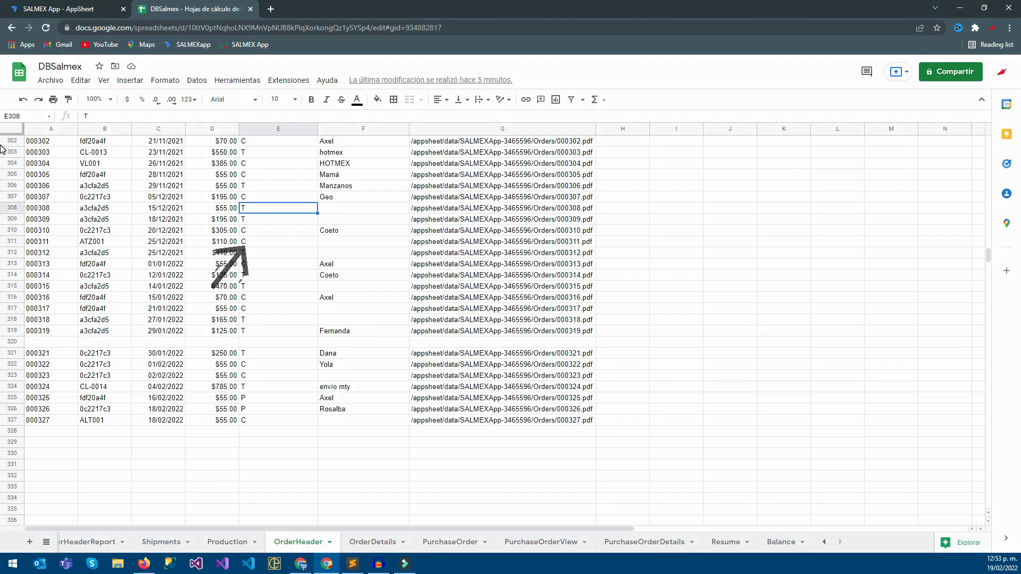
Look up the P and PP movement codes in the FinancialMovements sheet and return to the AppSheet editor.
scroll(298, 542, up, 10)
click(317, 542)
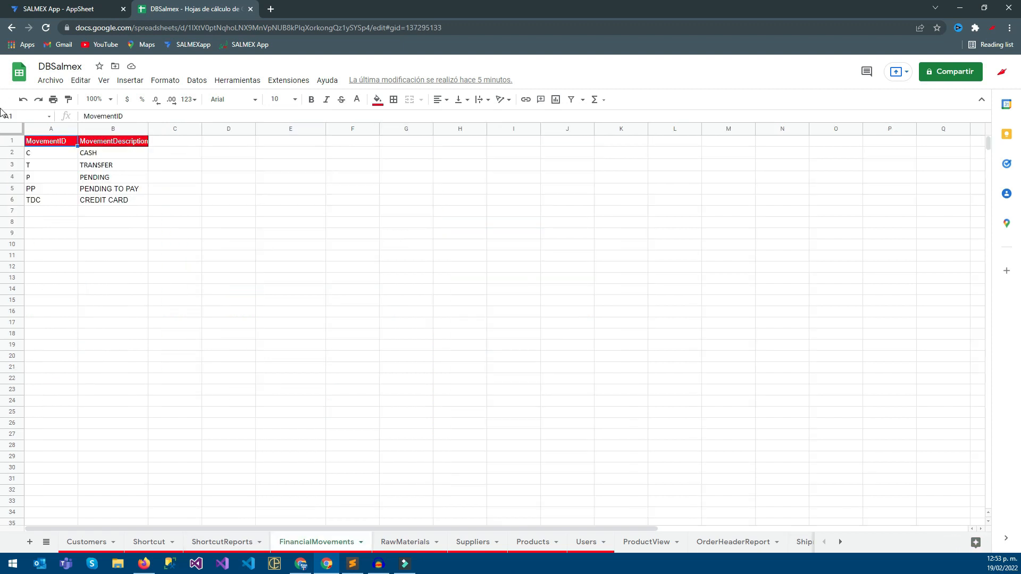
mouse_move(51, 177)
mouse_down()
mouse_move(51, 188)
mouse_move(113, 189)
mouse_up()
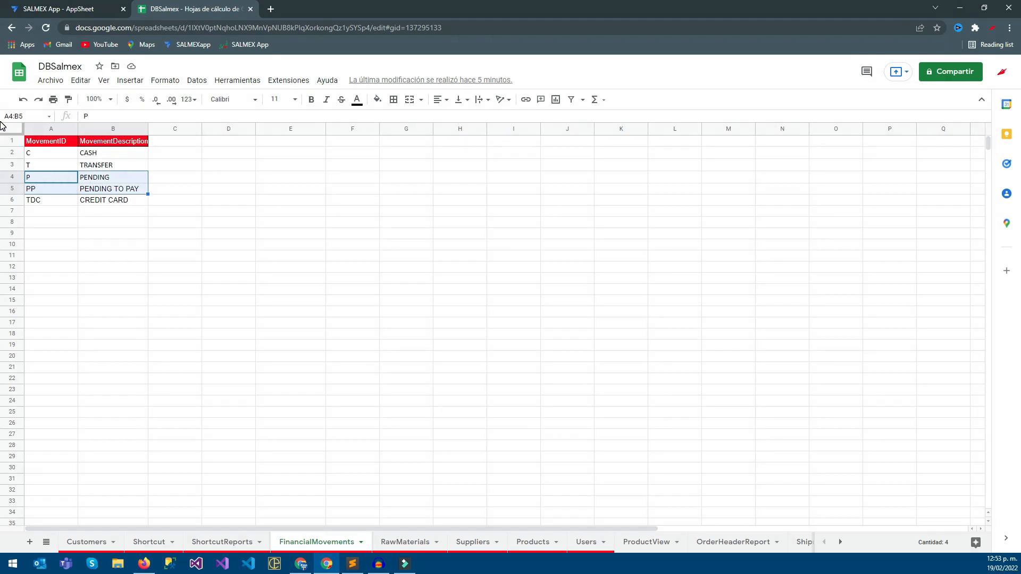
click(2, 4)
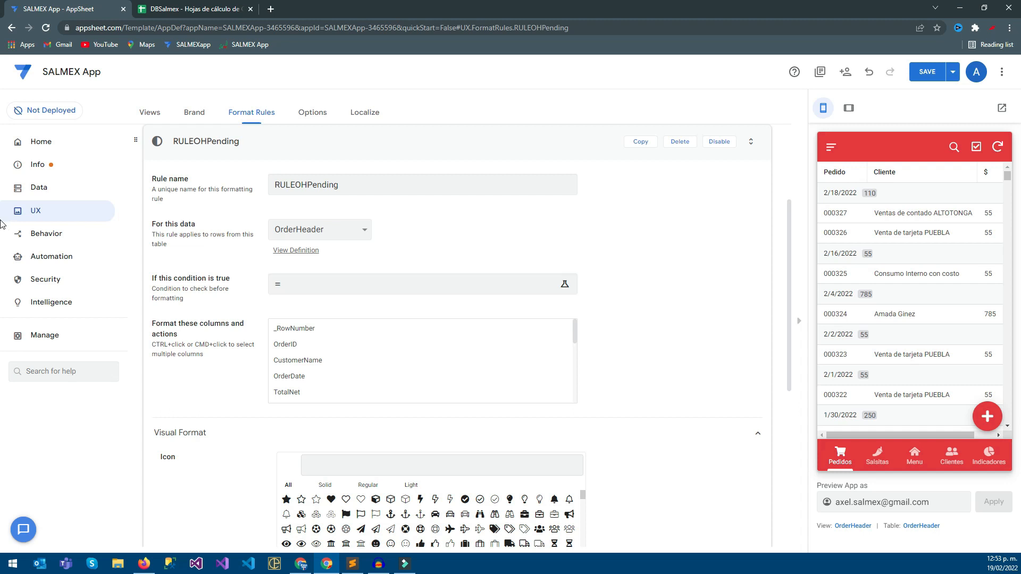
Open the rule's condition expression with the column examples and check the MovementDescription column in the OrderHeader sheet.
click(318, 290)
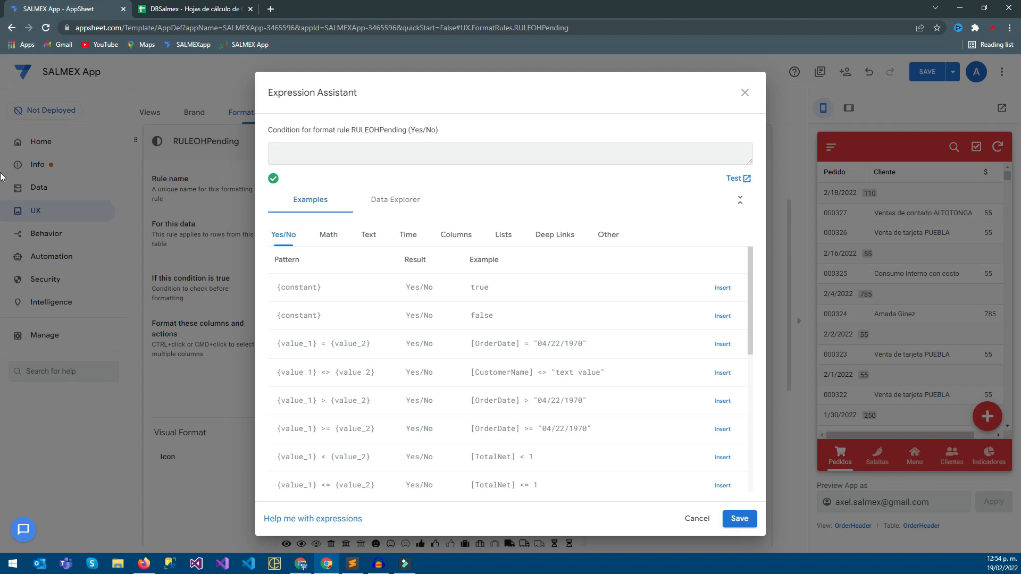
click(455, 235)
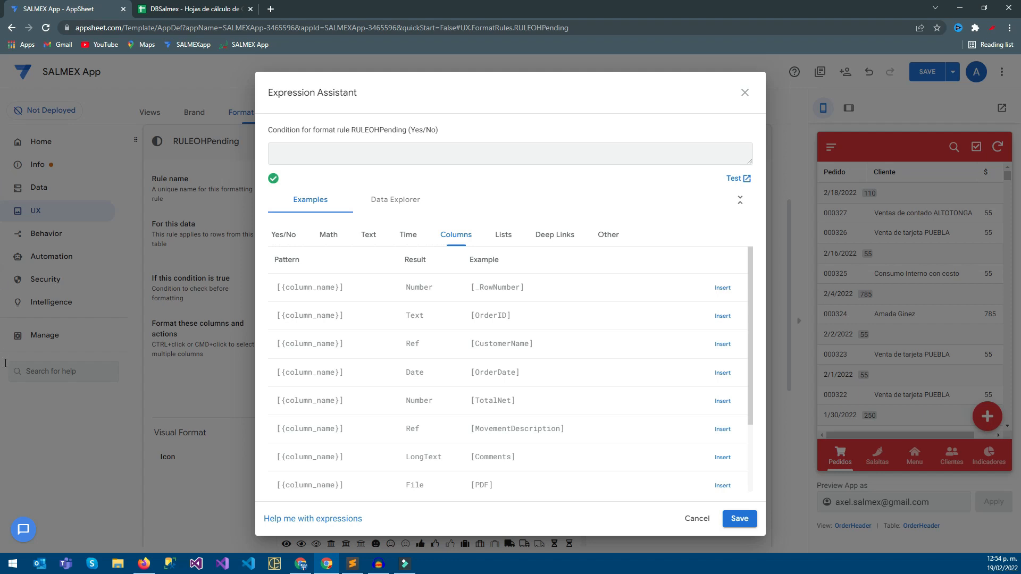
key(ctrl+Tab)
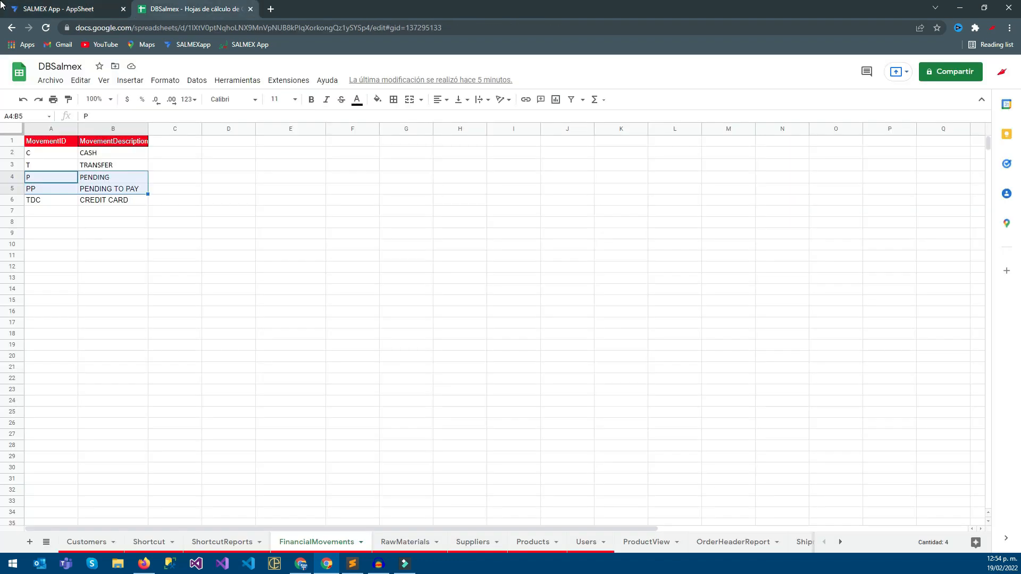
scroll(340, 542, right, 12)
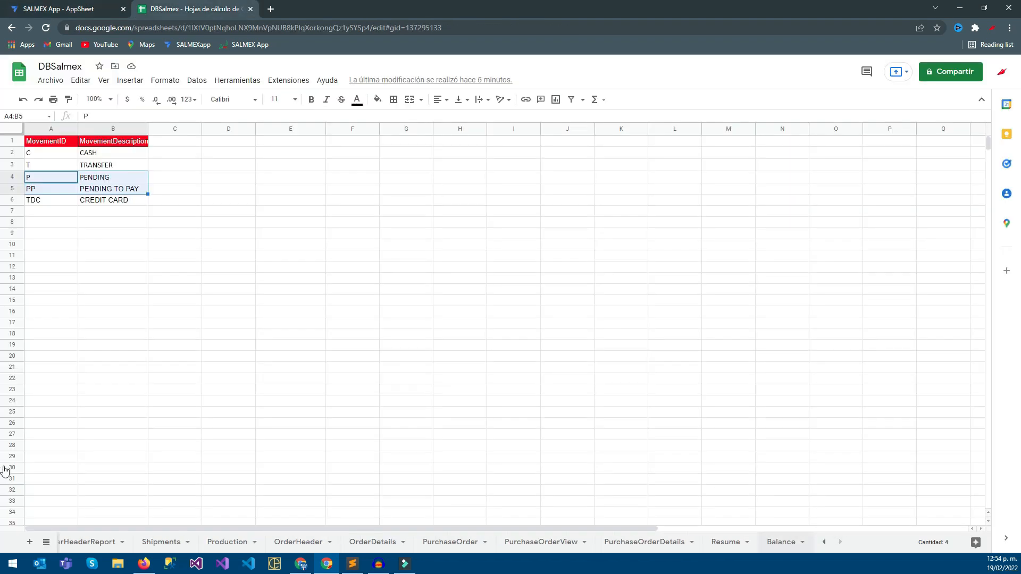
click(298, 542)
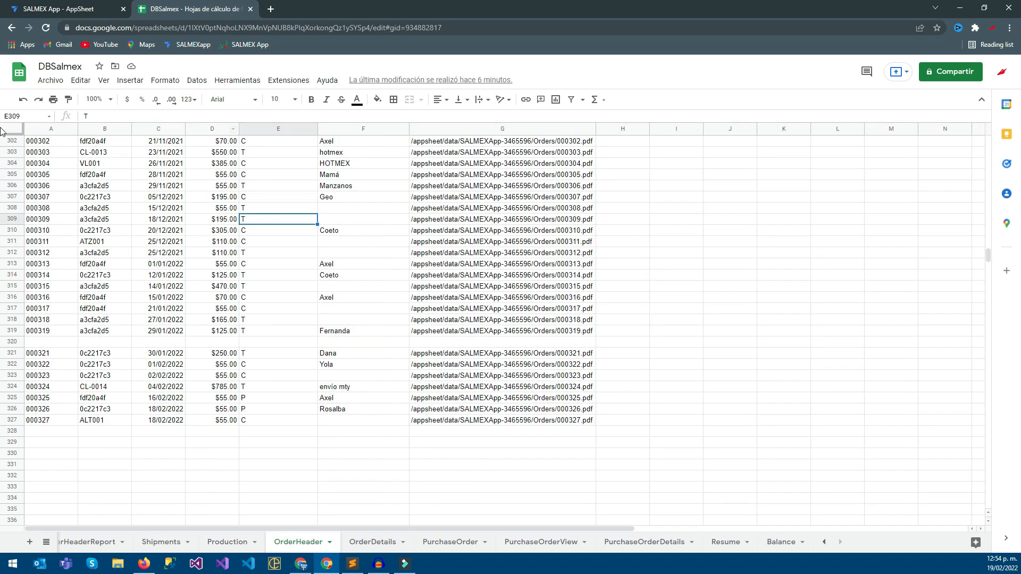
click(278, 129)
click(59, 8)
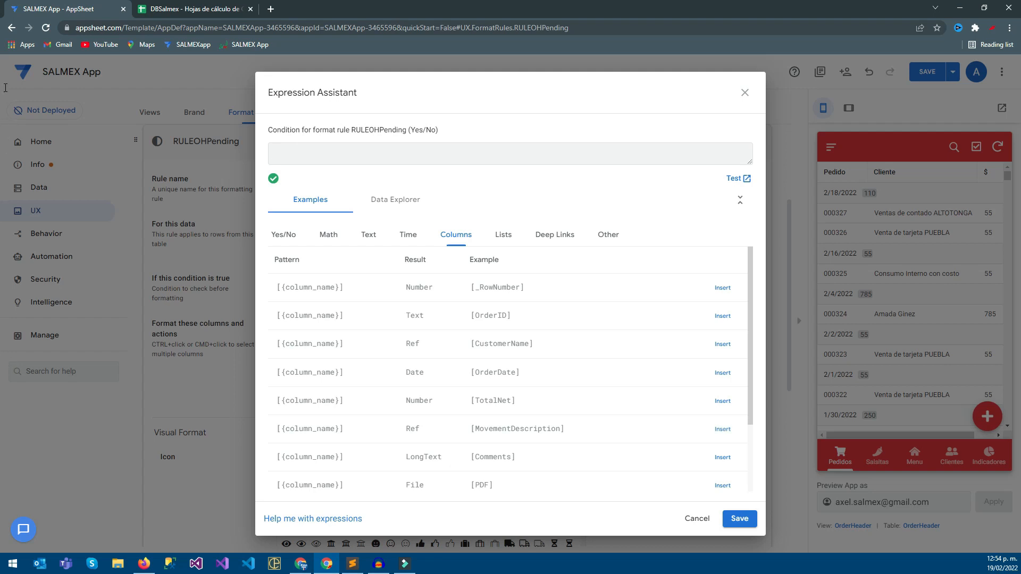
Set the rule's condition to IN([MovementDescription], {"P", "PP"}) and save the expression.
text(IN()
text())
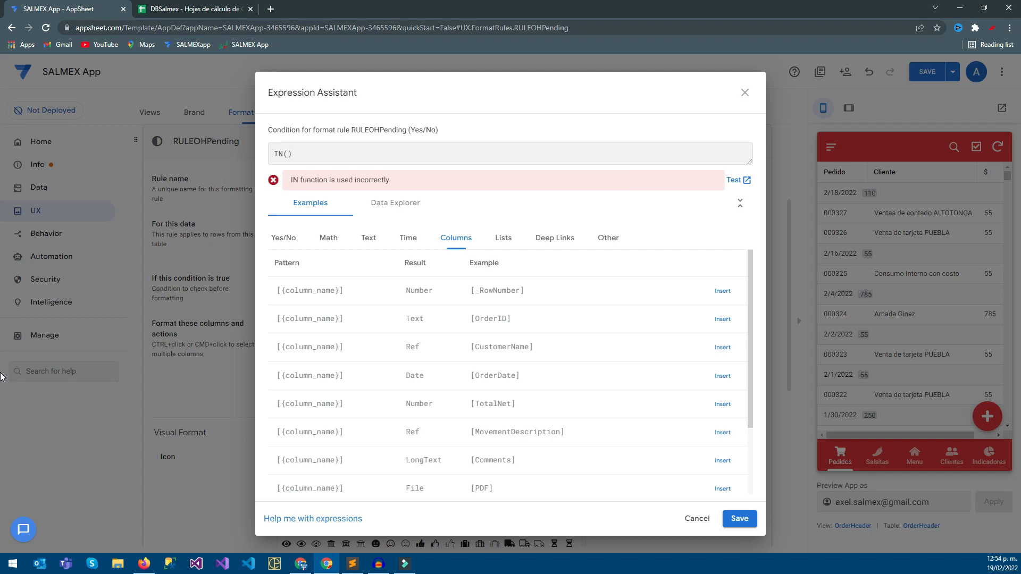
text([MovementDescription])
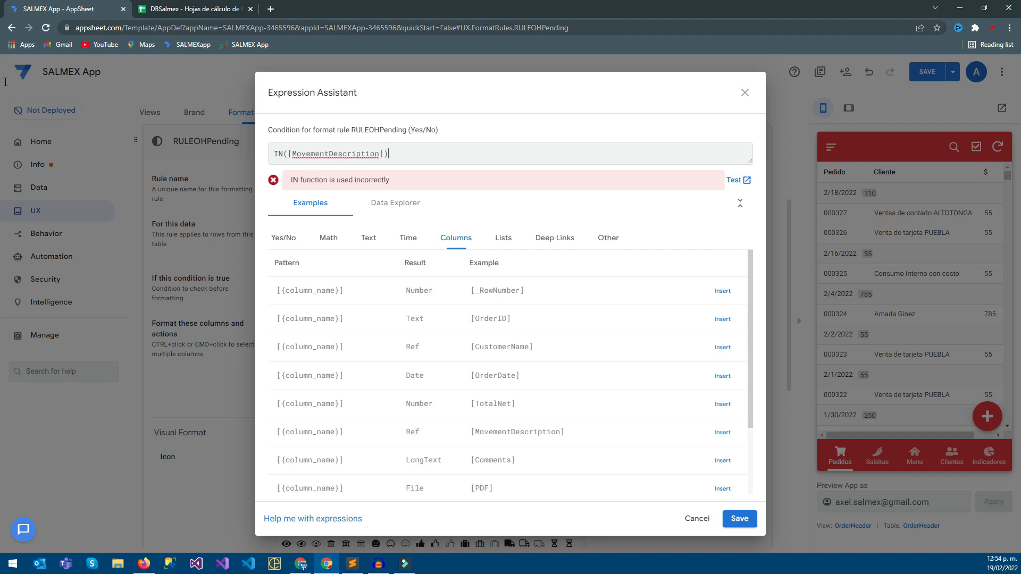
text(,)
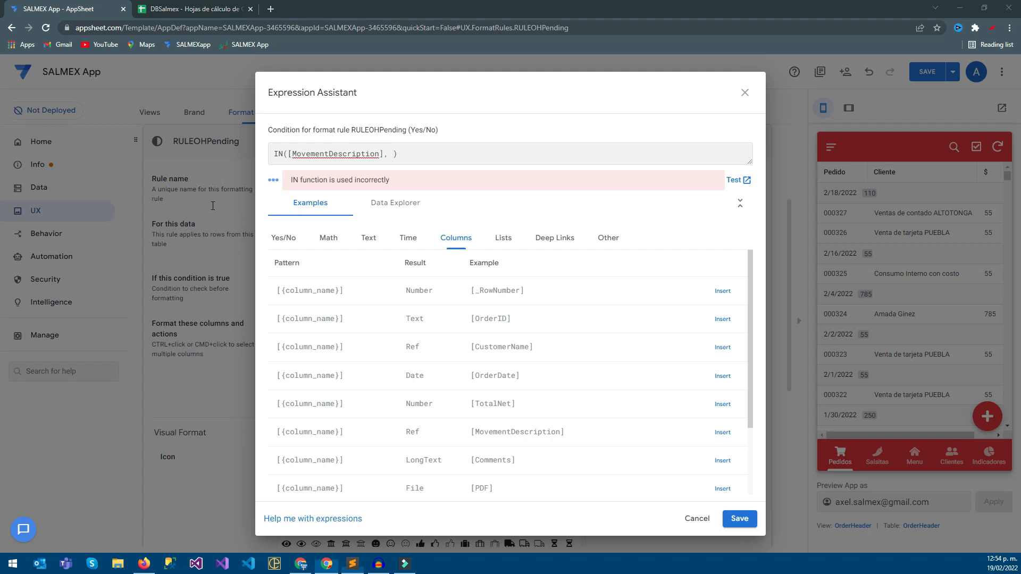
key(alt+Tab)
text({)
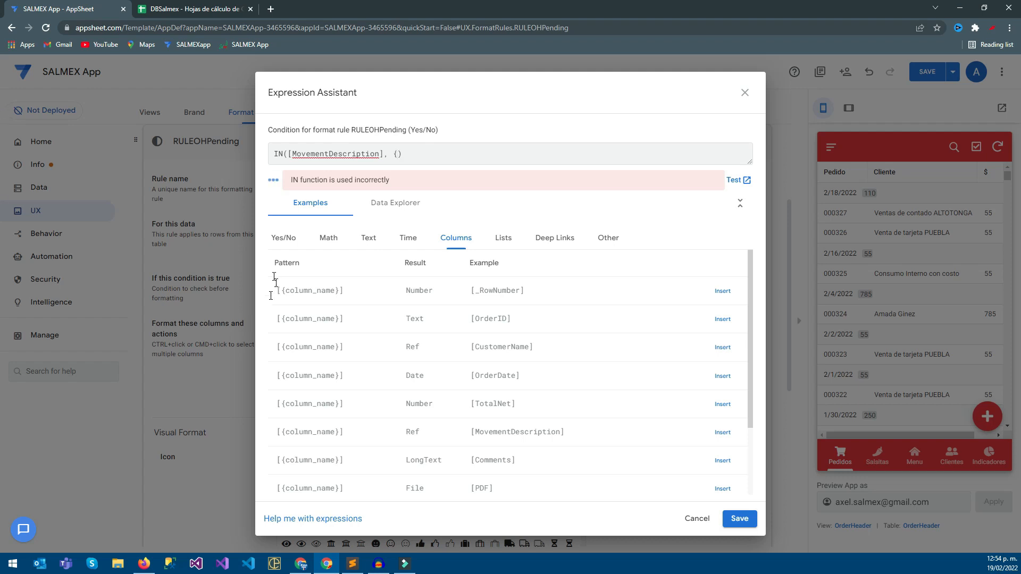
key(alt+Tab)
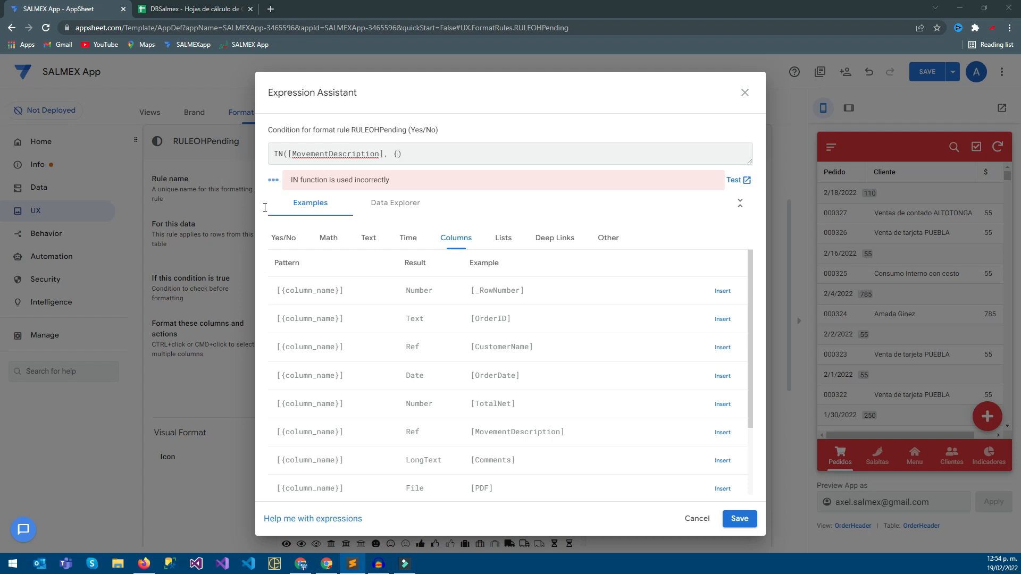
key(alt+Tab)
text(})
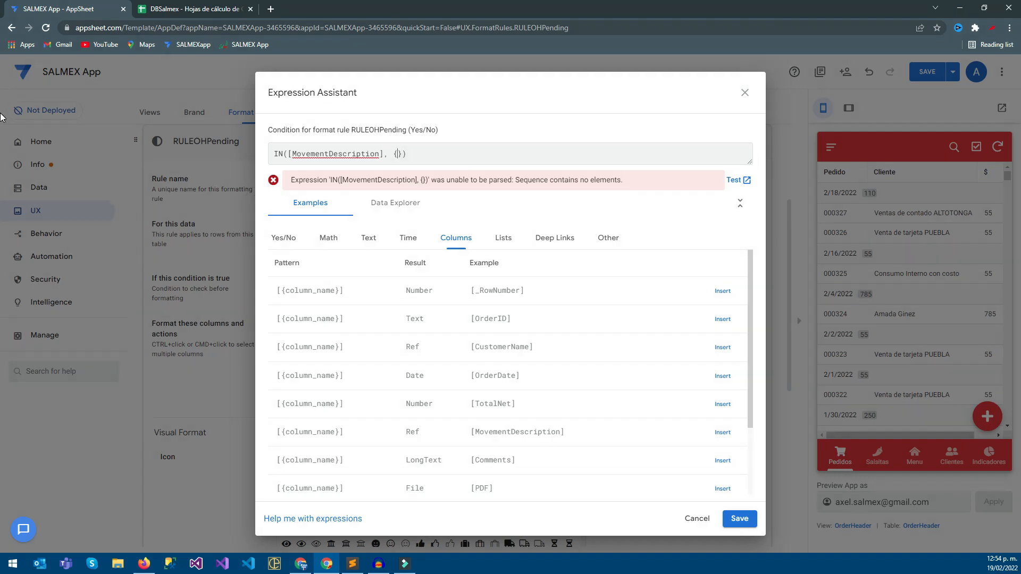
text("")
text(P", "PP)
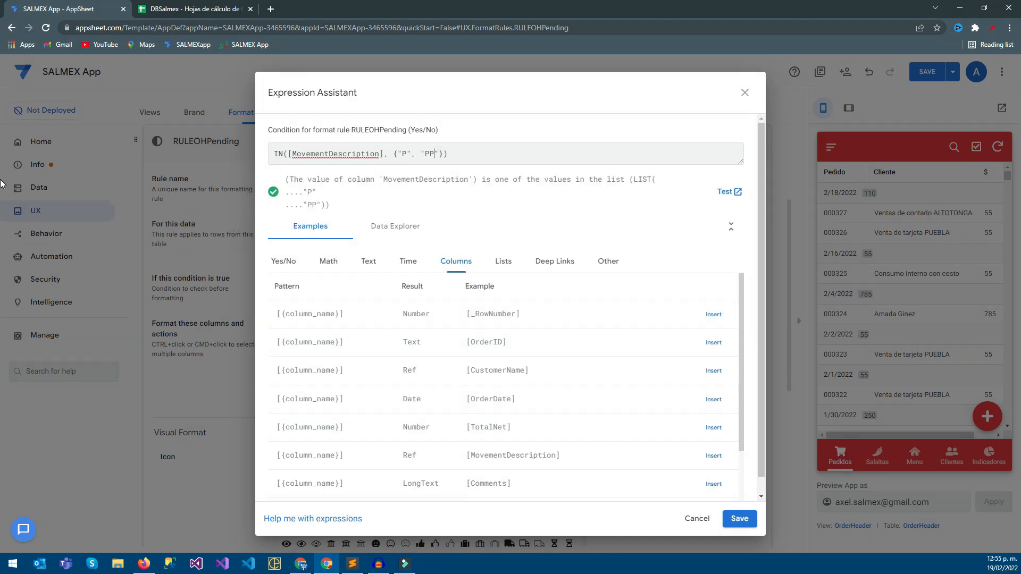
click(749, 518)
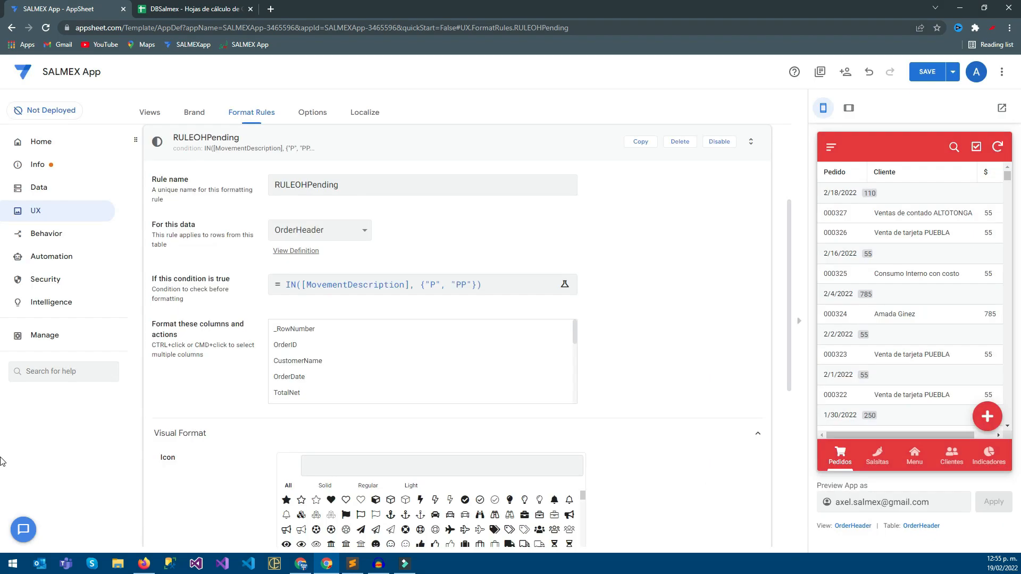
Format the OrderID column with the first dollar sign icon from a search for price and red text.
scroll(2, 242, down, 2)
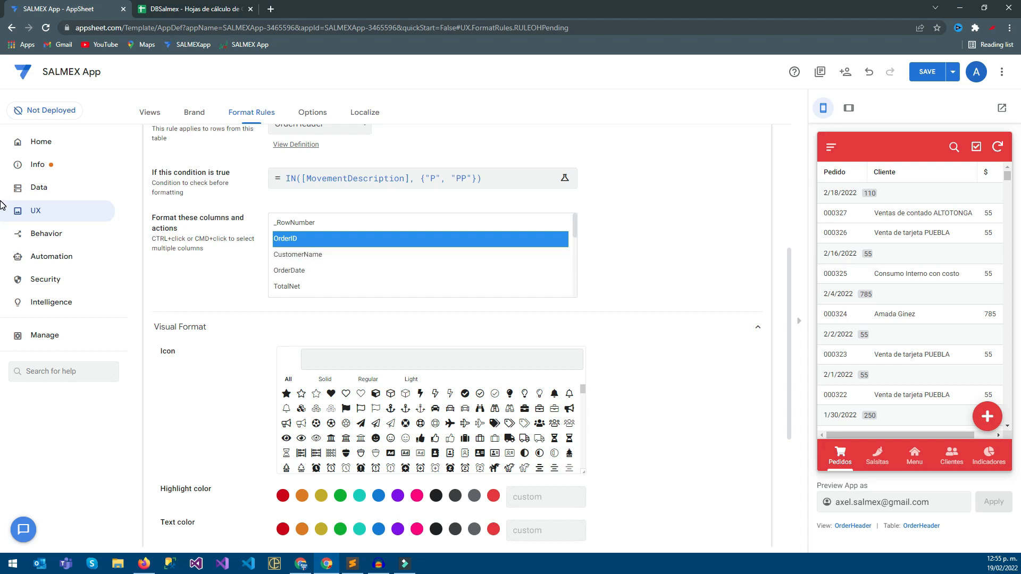
click(330, 360)
text(price)
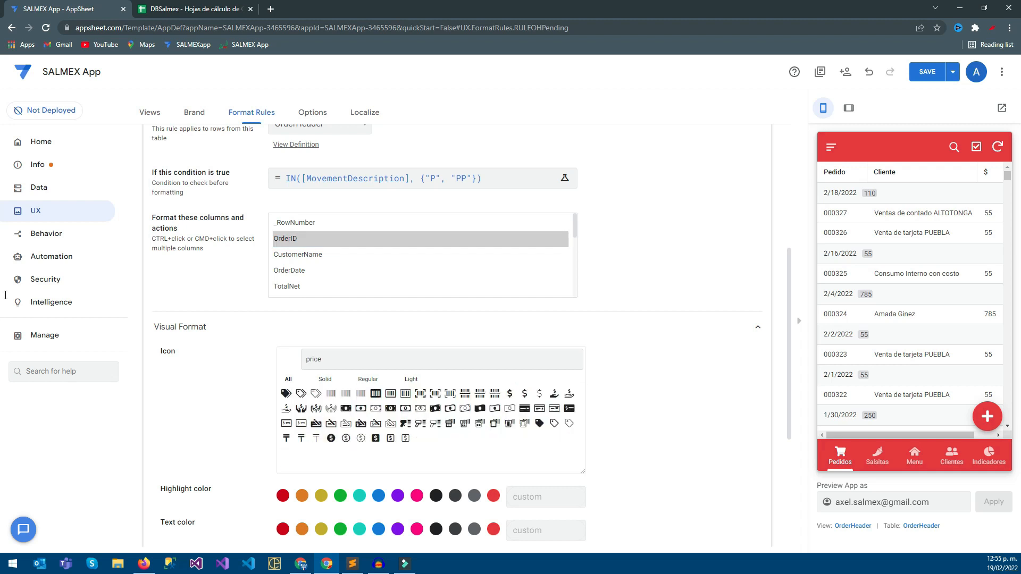
click(509, 394)
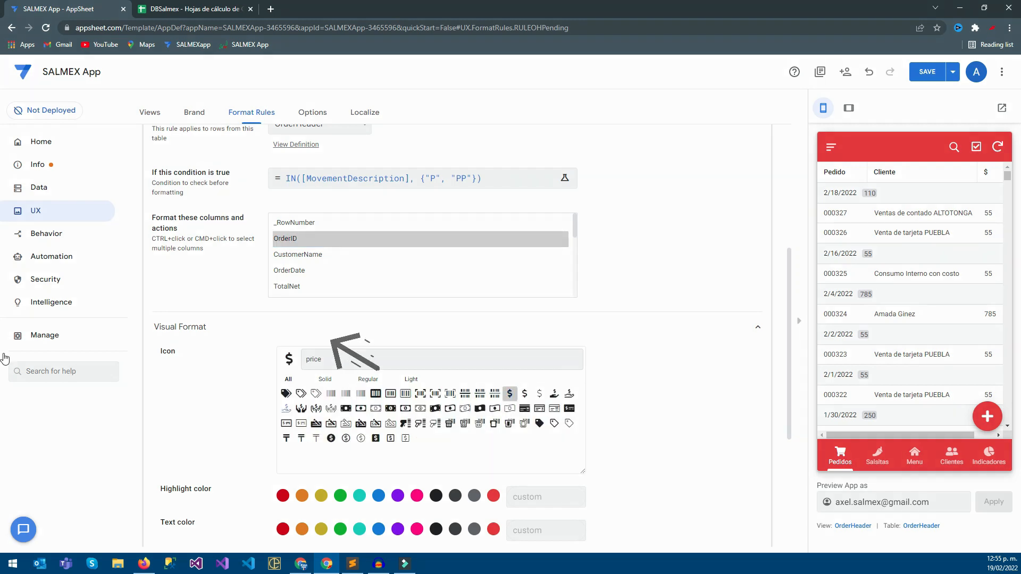
scroll(509, 393, down, 1)
click(283, 476)
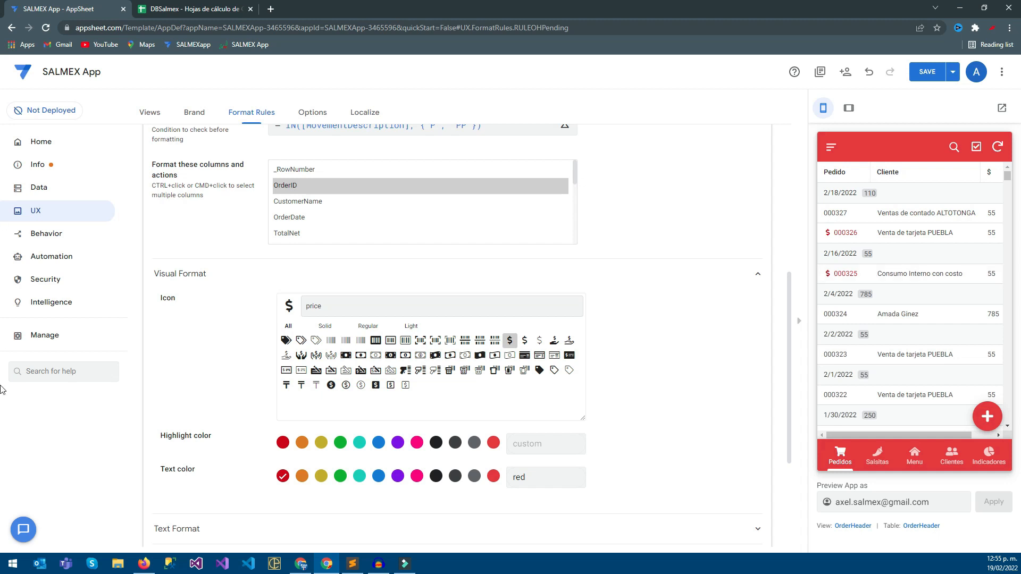
Try an orange highlight and yellow text in the rule's visual format, restoring no highlight and red text.
click(302, 442)
click(302, 442)
click(321, 476)
click(283, 476)
Save the app with the RULEOHPending format rule.
scroll(4, 410, down, 1)
scroll(3, 287, up, 5)
key(ctrl+s)
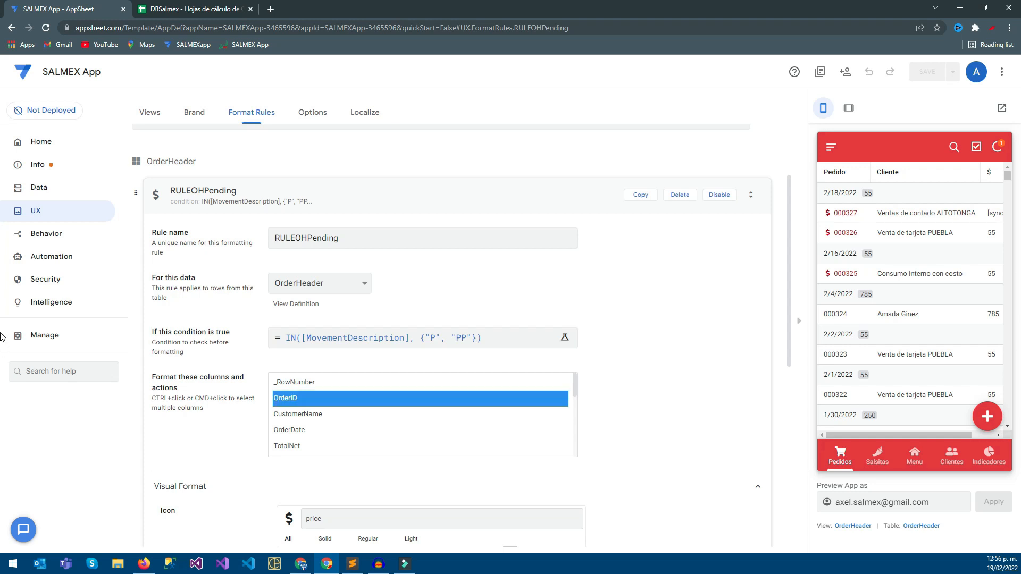
Try applying the rule to CustomerName as well, restore the selection to OrderID only and save the app.
key(ctrl+minus)
key(ctrl+plus)
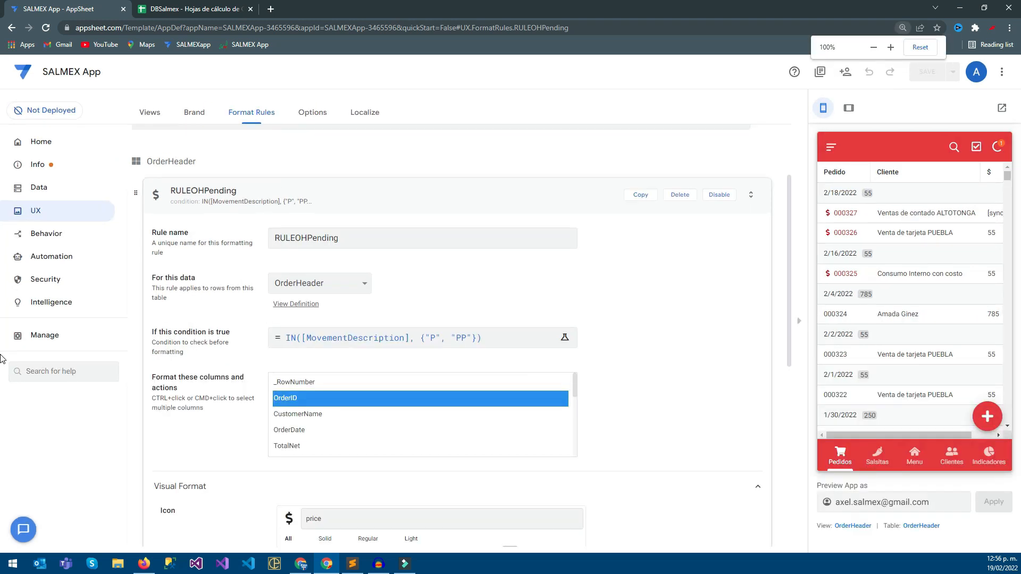
key(shift+Down)
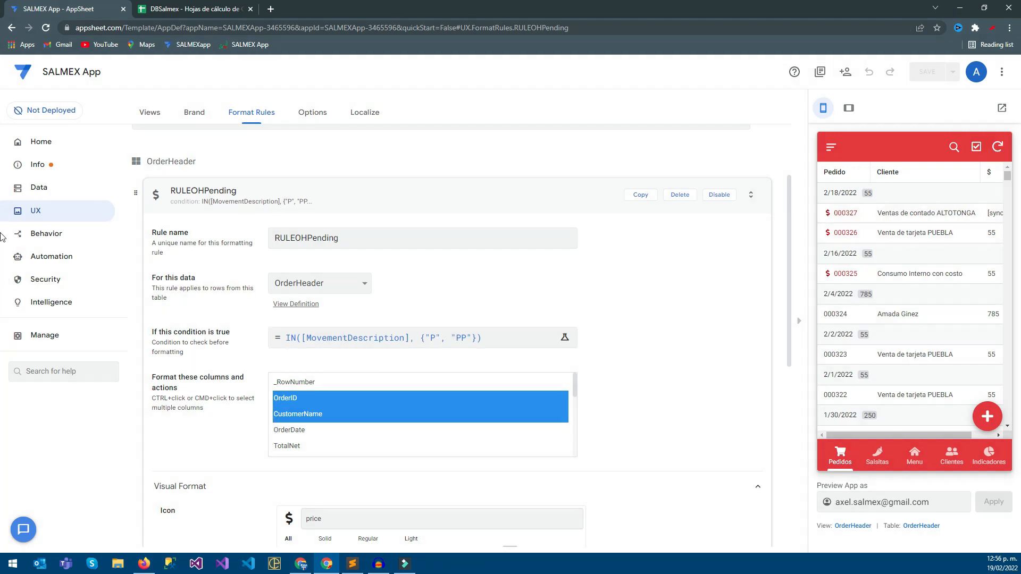
click(1, 35)
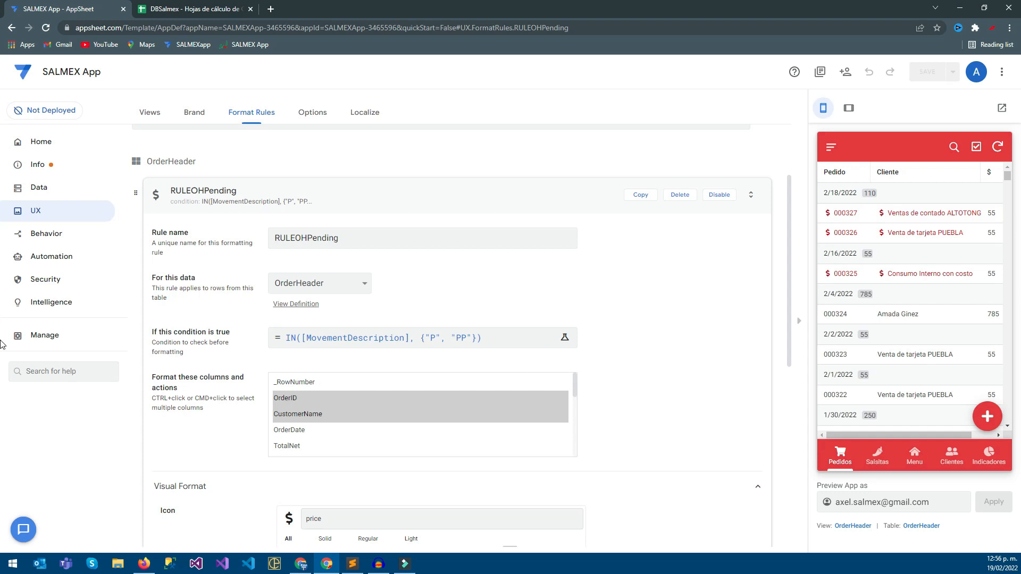
click(298, 399)
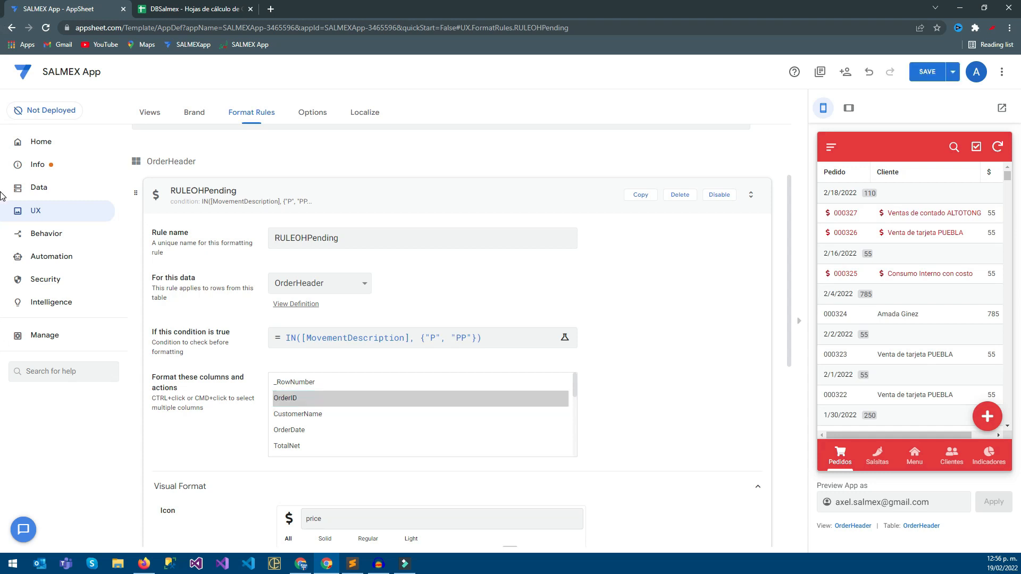
key(ctrl+s)
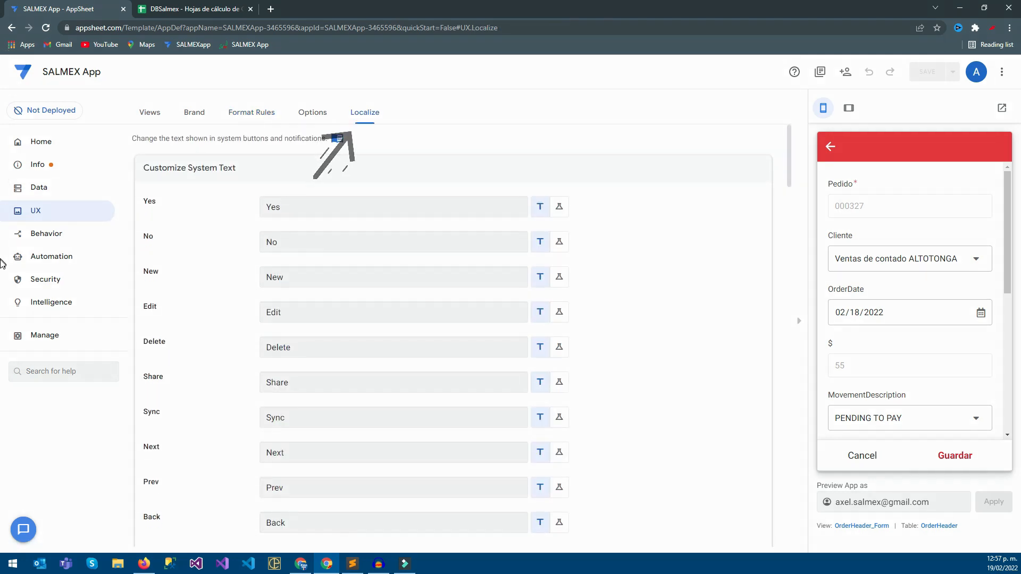
Find the Cancel system text in the localization settings, change it to Cancelar and save the app.
scroll(2, 264, down, 7)
scroll(2, 259, down, 8)
scroll(2, 287, up, 3)
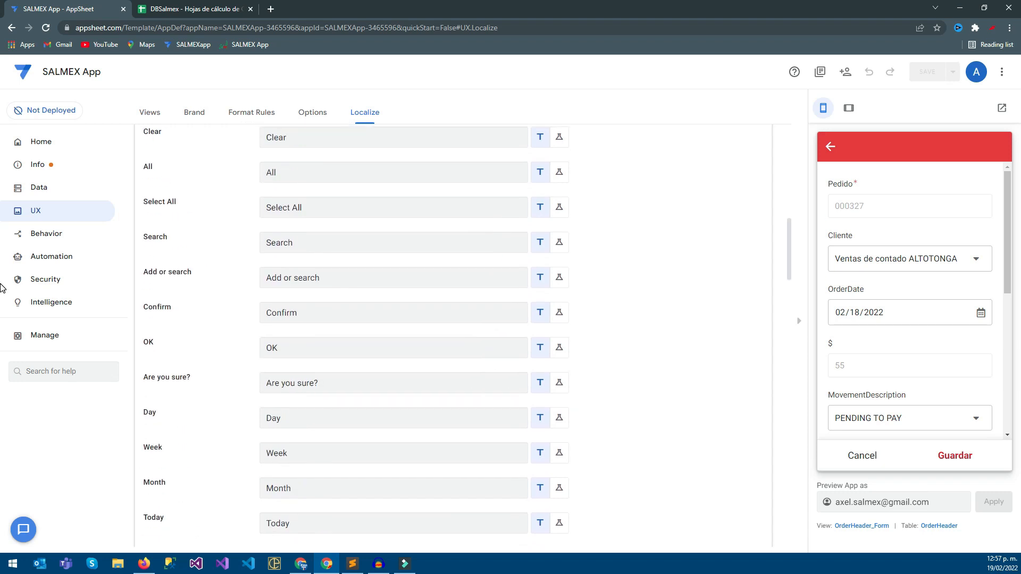
key(ctrl+f)
text(cancel)
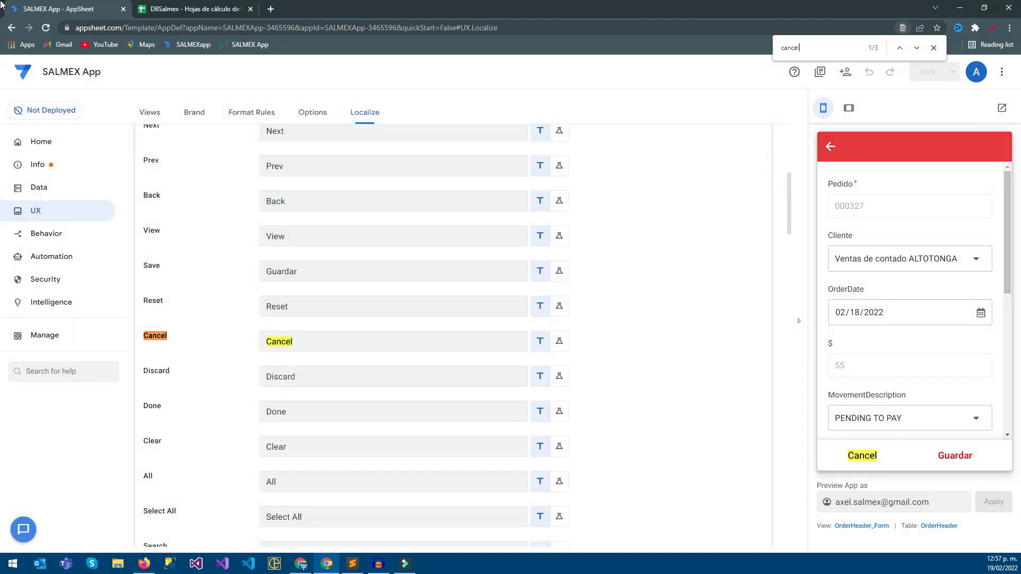
key(Escape)
key(Tab)
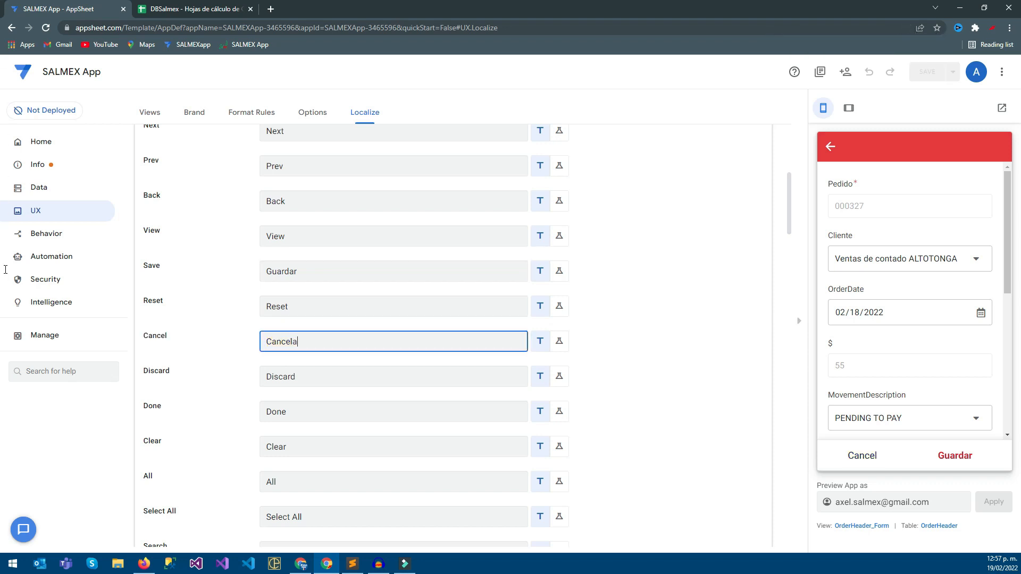
click(1, 142)
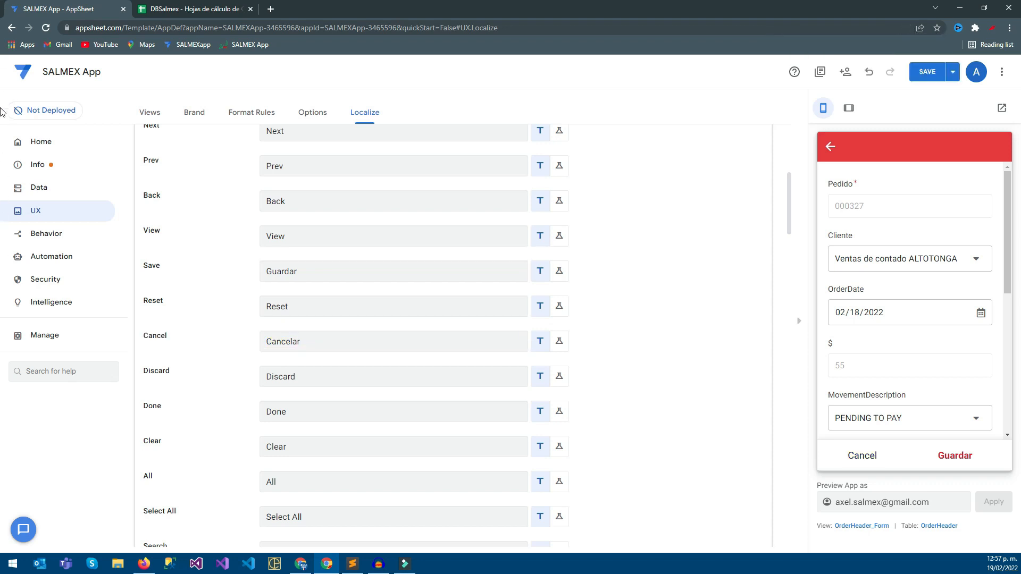
key(ctrl+s)
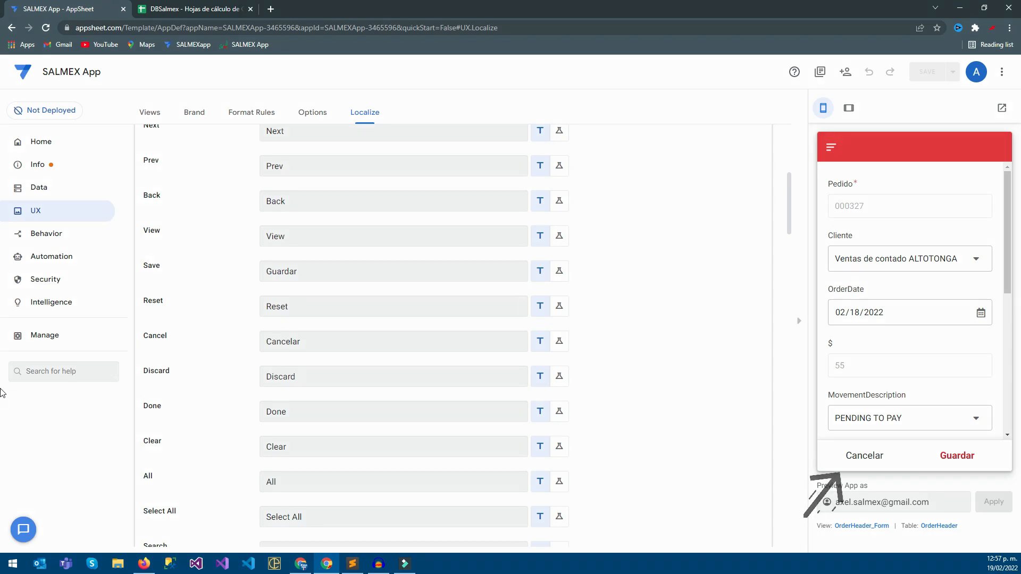
Review the other customizable system texts in the localization list, including the one for invalid entries.
scroll(2, 170, up, 6)
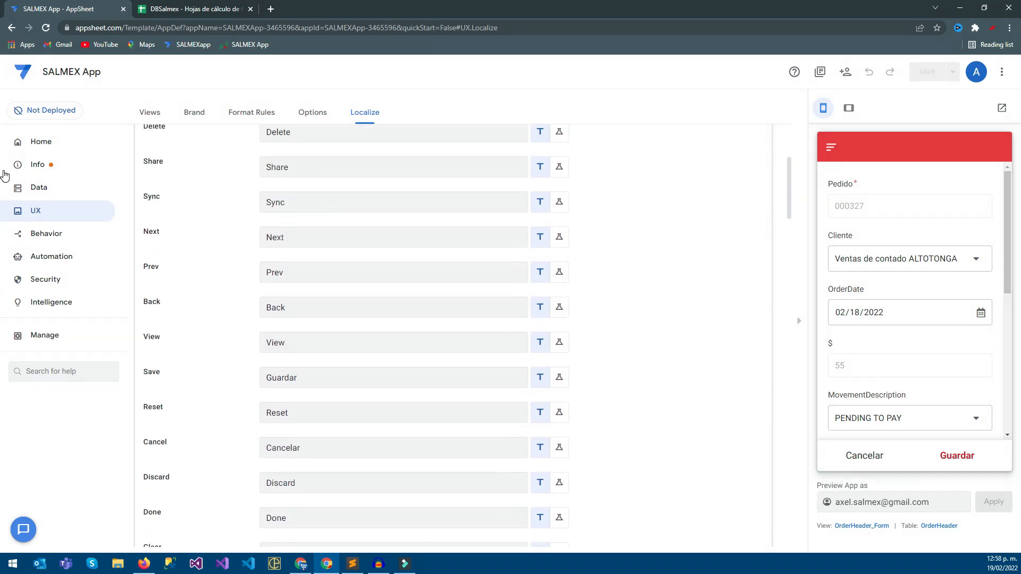
scroll(4, 196, down, 8)
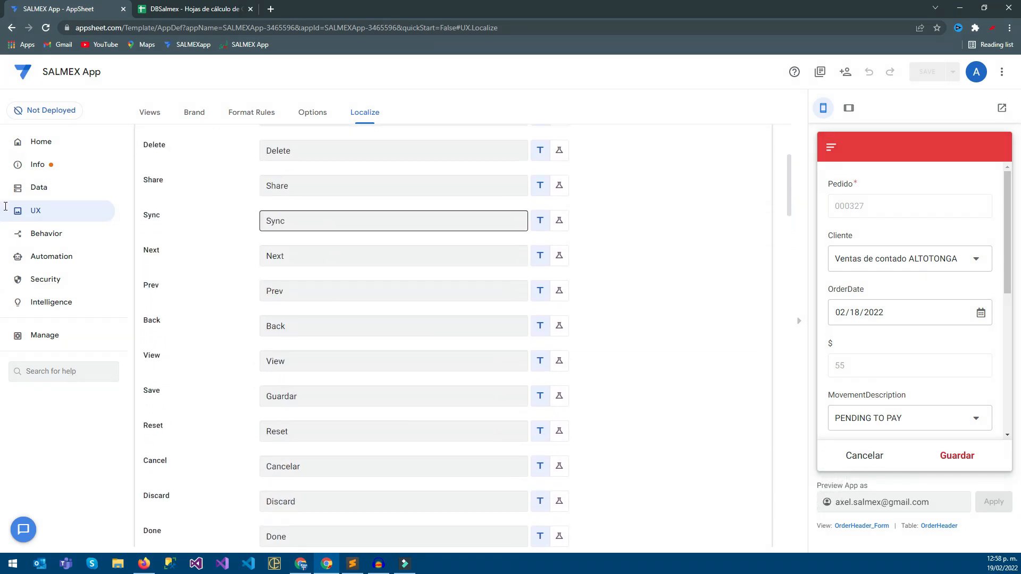
scroll(6, 223, down, 7)
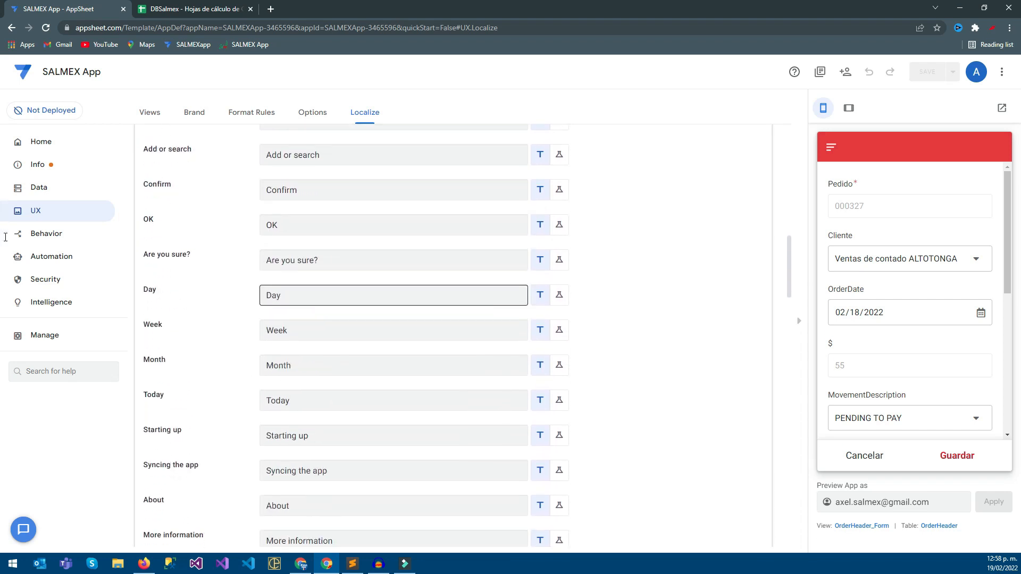
scroll(5, 243, down, 5)
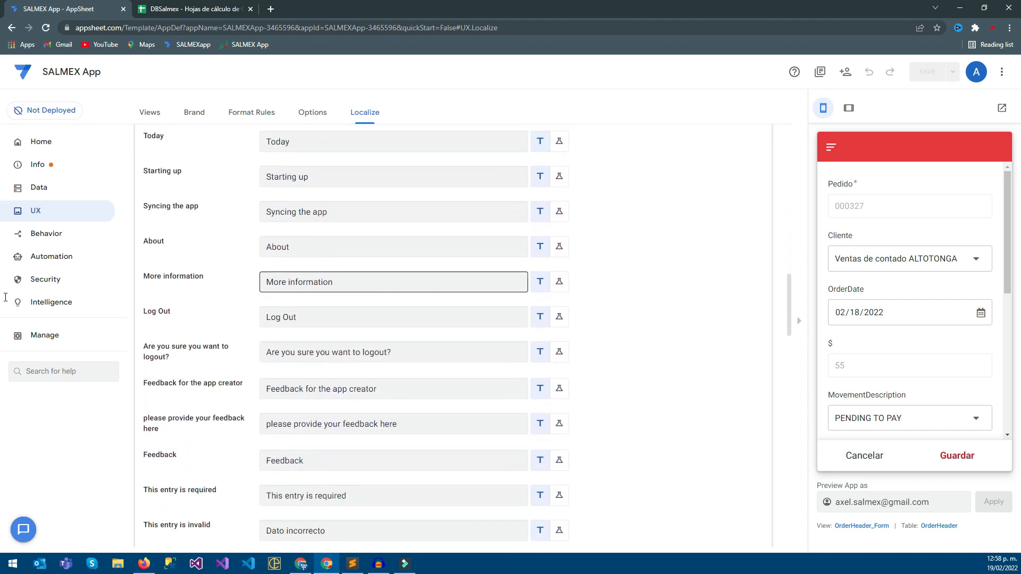
scroll(5, 307, down, 1)
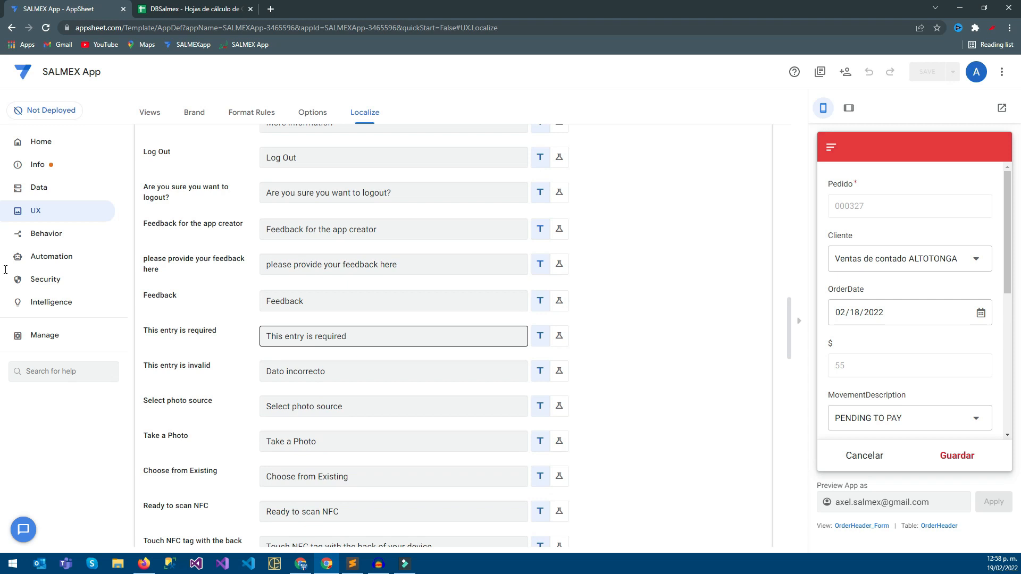
click(393, 371)
key(ctrl+a)
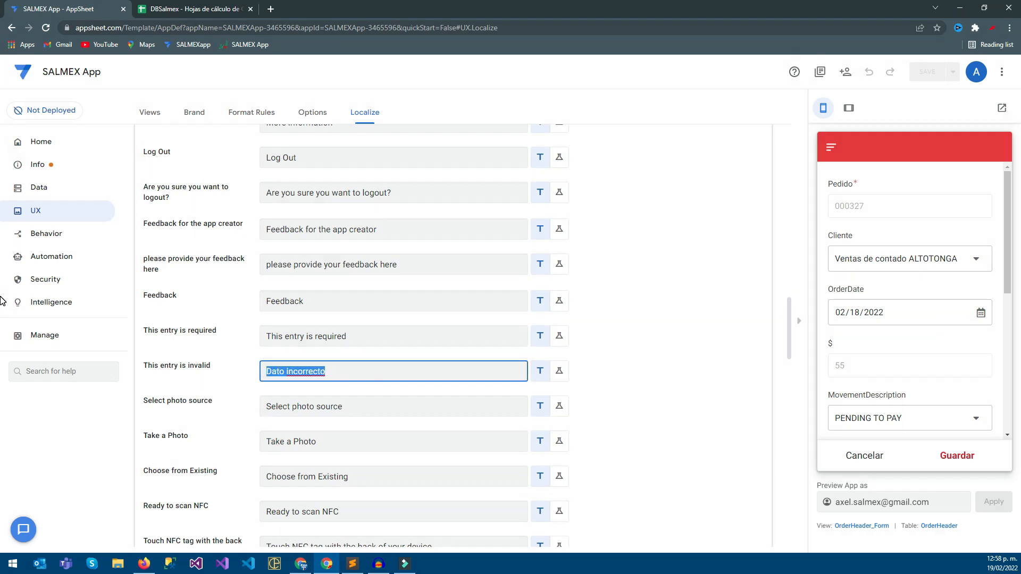
scroll(1, 320, down, 15)
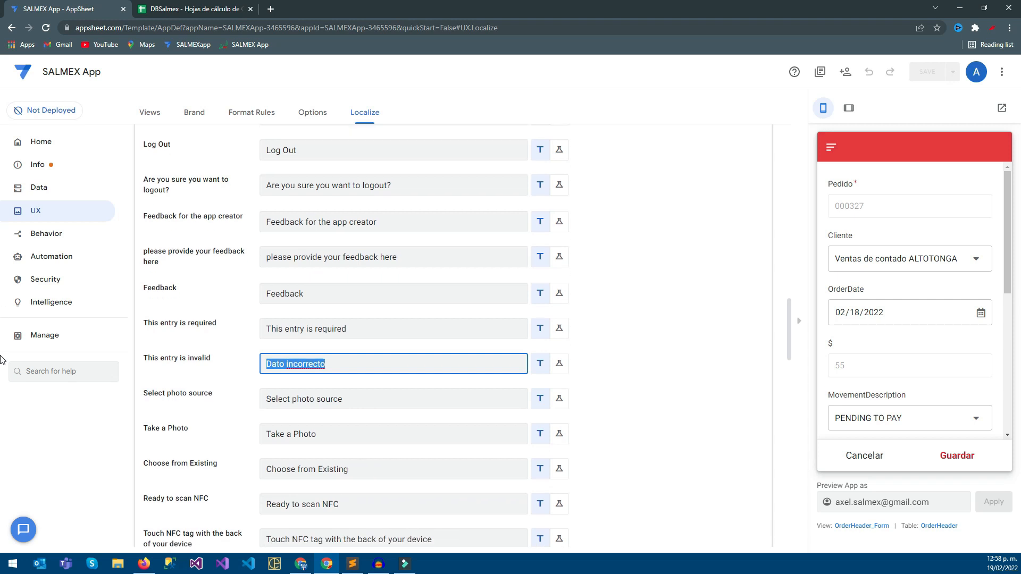
scroll(2, 390, down, 8)
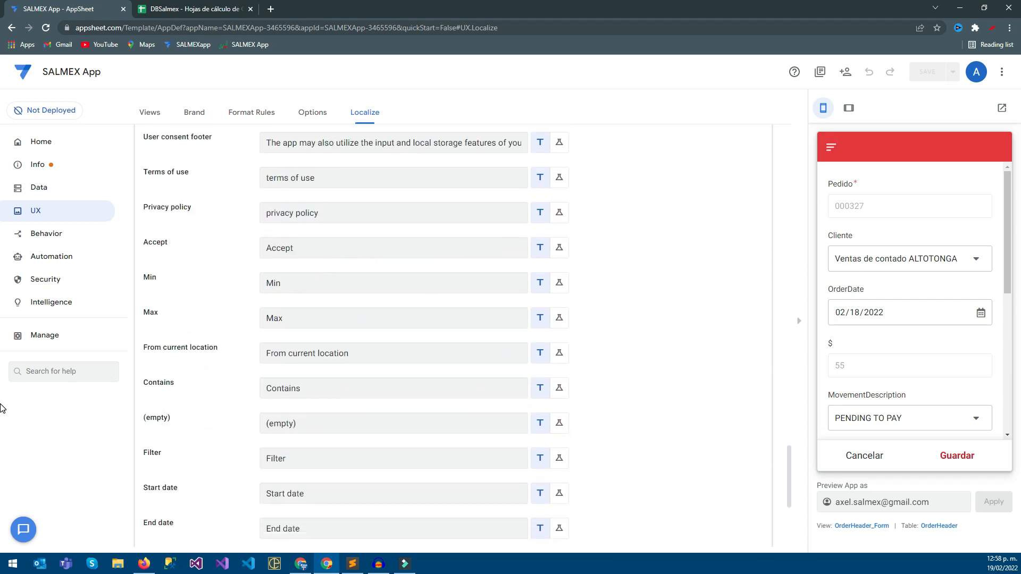
scroll(5, 396, up, 11)
scroll(6, 396, up, 15)
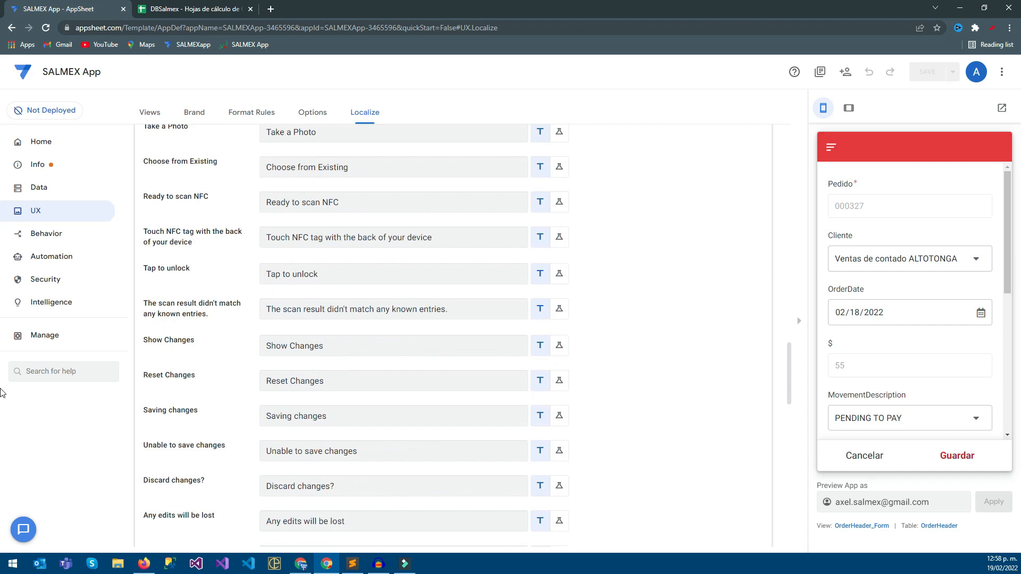
scroll(3, 326, up, 2)
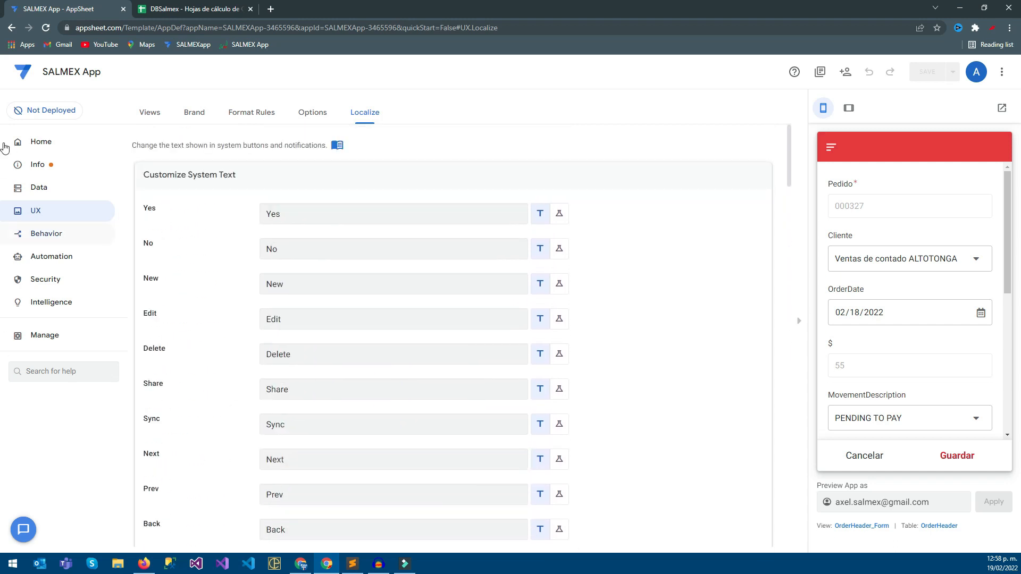
Switch to the DBSalmex spreadsheet and add the headers DeliveryDate and Status after PDF in the OrderHeader sheet.
click(38, 187)
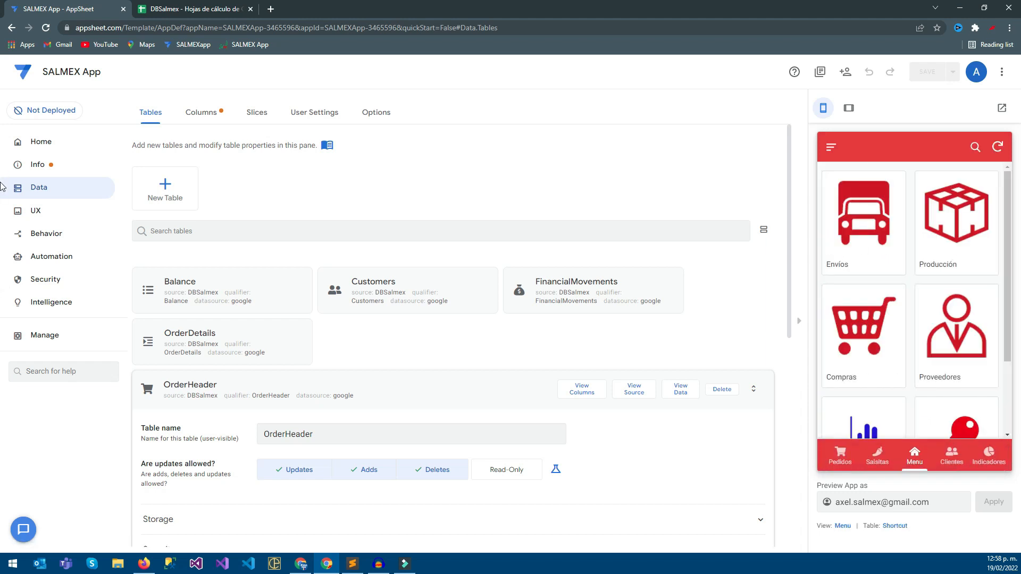
key(ctrl+Tab)
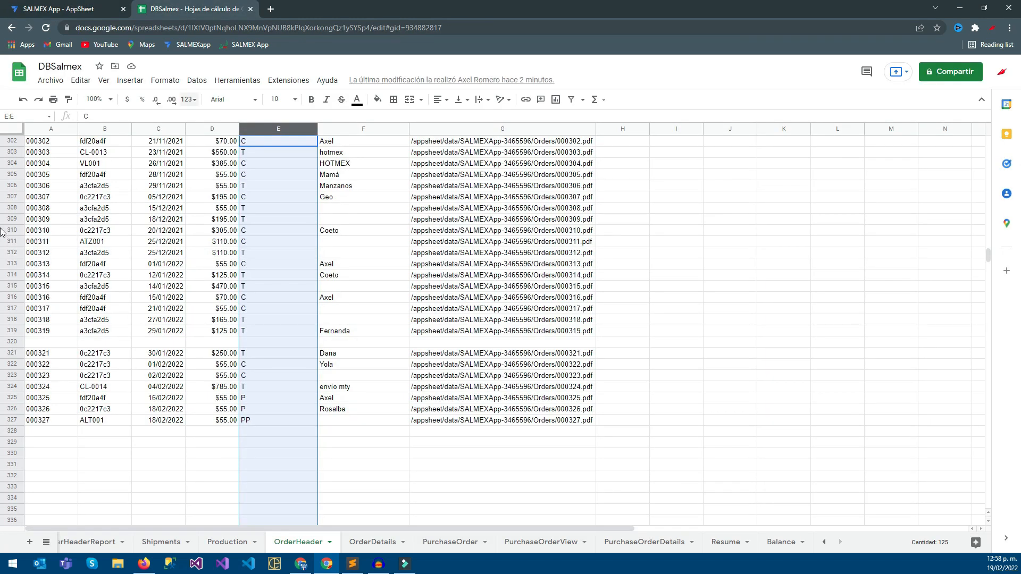
drag(989, 256, 988, 136)
click(623, 142)
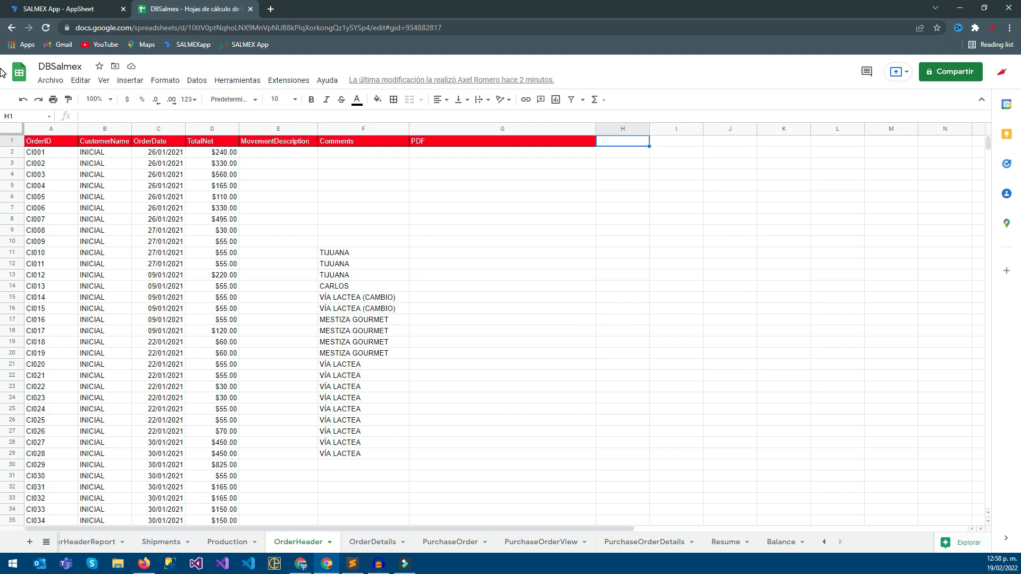
text(DeliveryDate)
key(Tab)
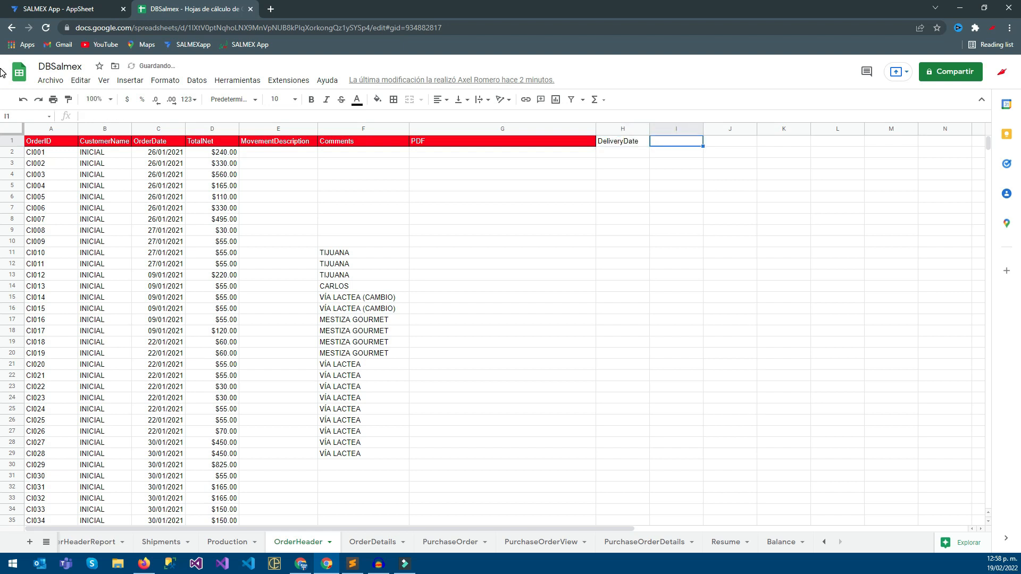
text(Stat)
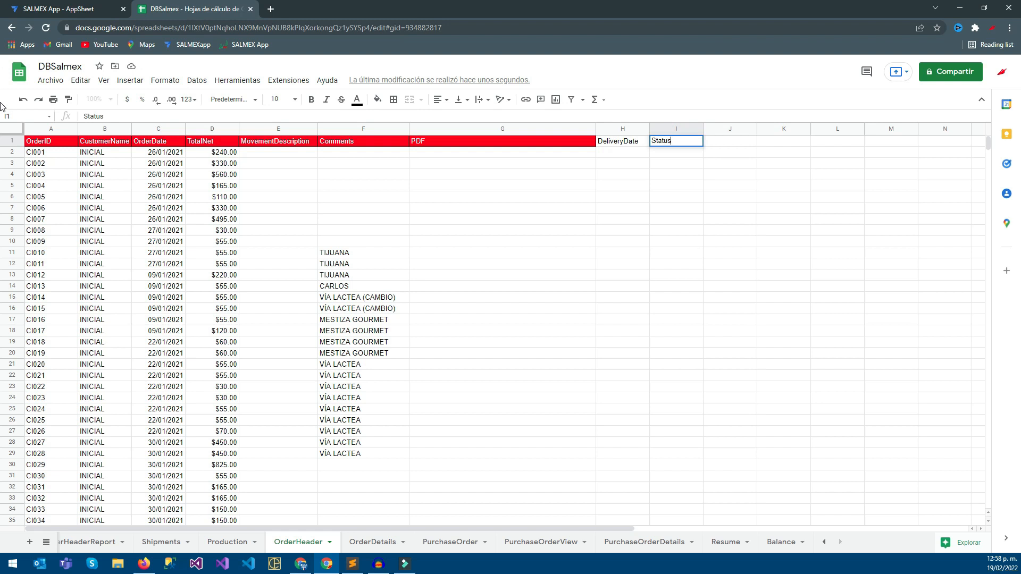
text(us)
key(Return)
Copy the PDF header's red formatting to the DeliveryDate and Status headers and select both new columns.
key(Up)
key(Left)
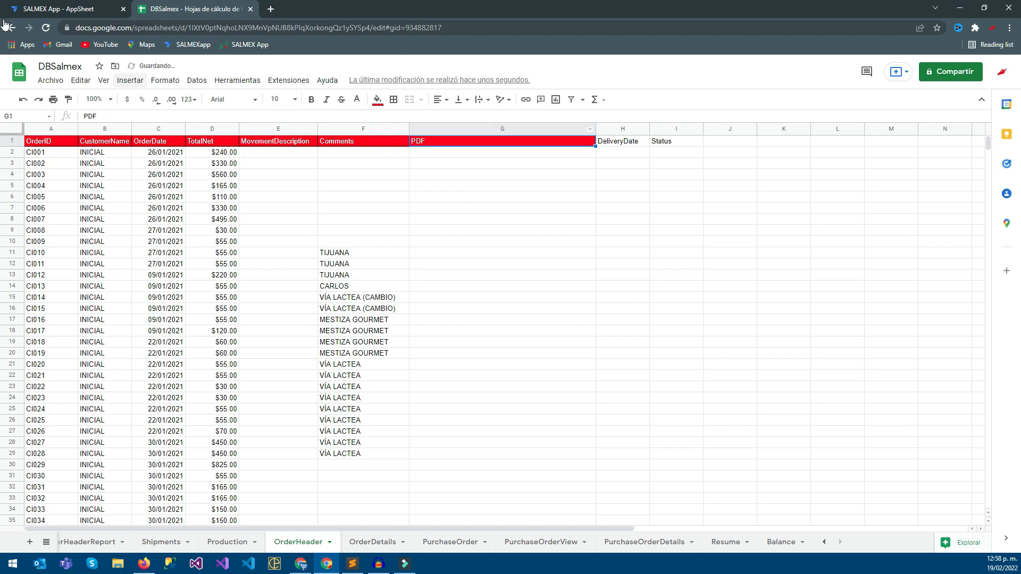
drag(677, 141, 623, 142)
click(623, 163)
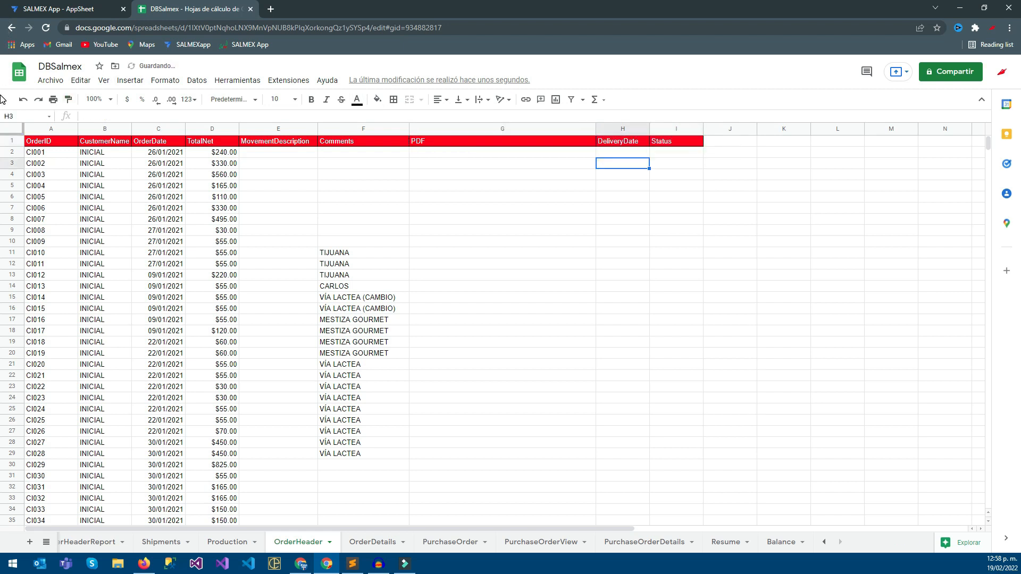
drag(622, 129, 671, 130)
Return to the AppSheet editor, open the OrderHeader table's columns and regenerate its structure.
click(98, 8)
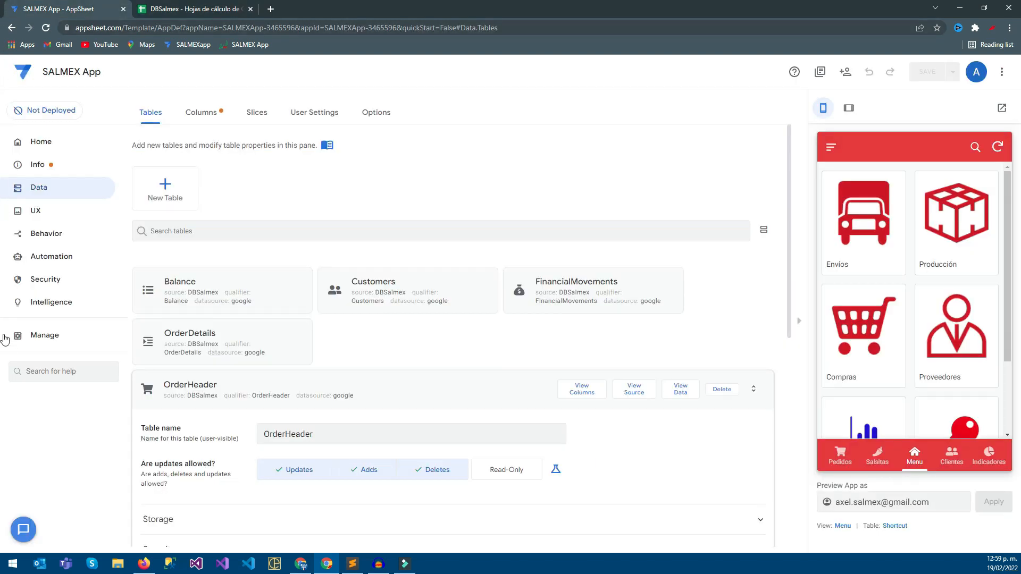
click(581, 389)
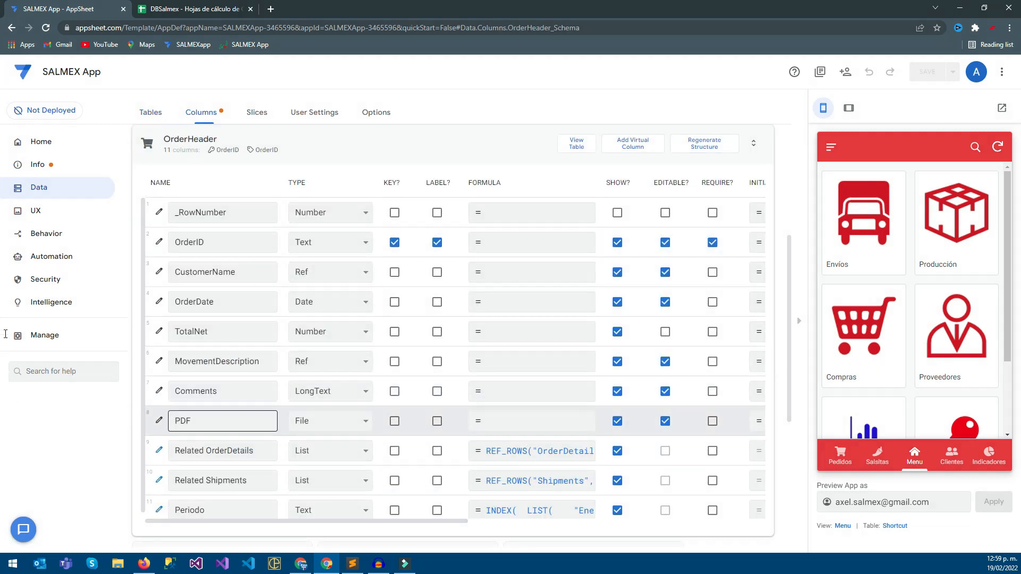
click(704, 144)
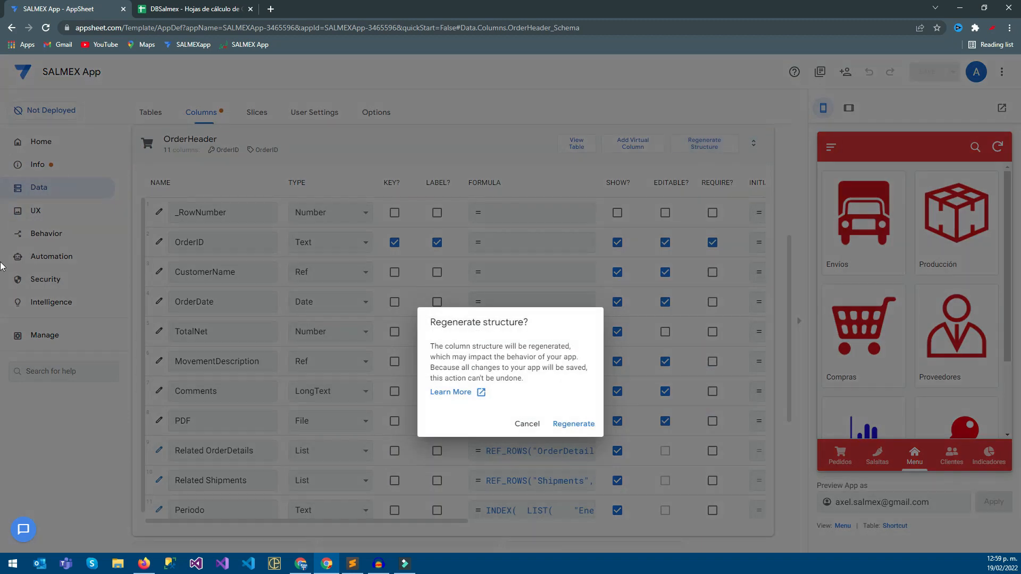
click(574, 424)
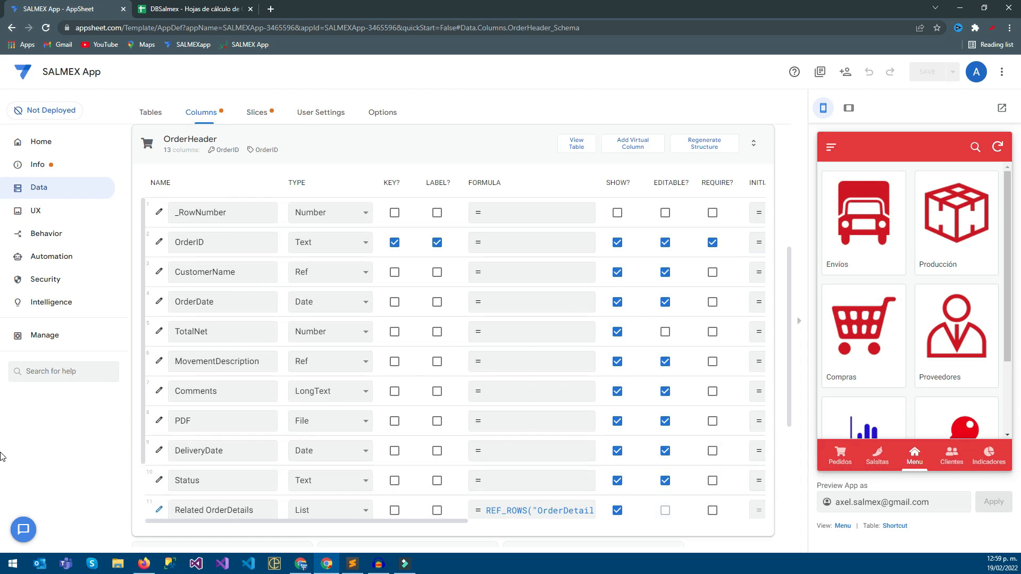
Open a new order form from Pedidos in the preview and check the DeliveryDate and Status fields and their column settings.
drag(234, 521, 255, 521)
click(840, 456)
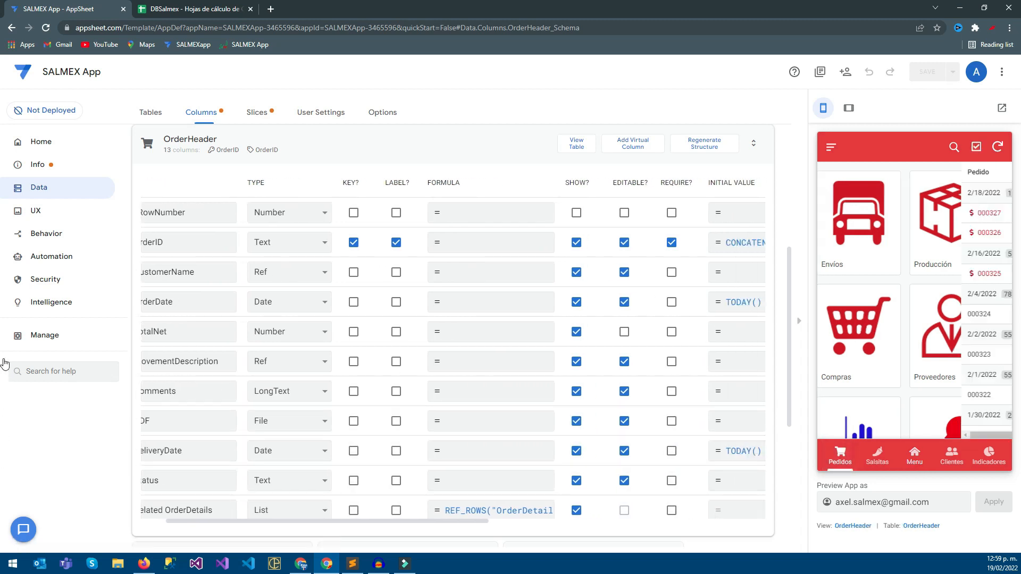
click(988, 417)
scroll(910, 314, down, 6)
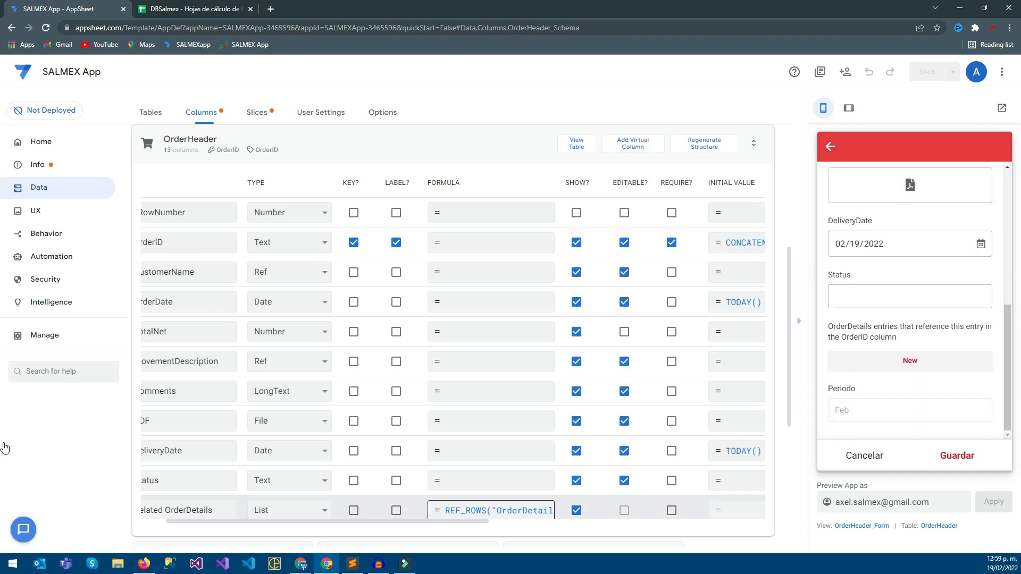
drag(464, 521, 541, 521)
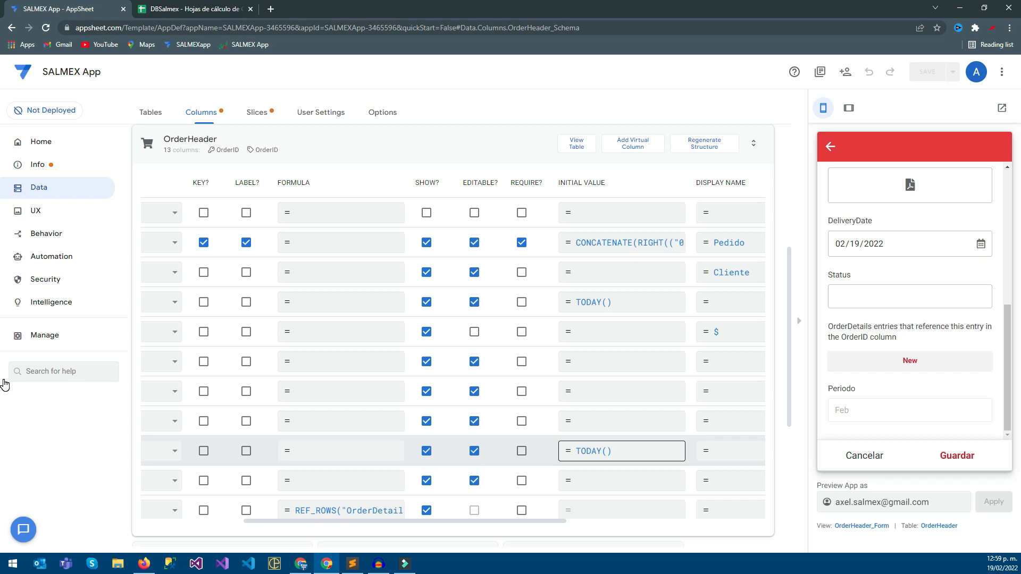
Set the DeliveryDate column's initial value formula to TODAY()+1 and save the app.
click(612, 451)
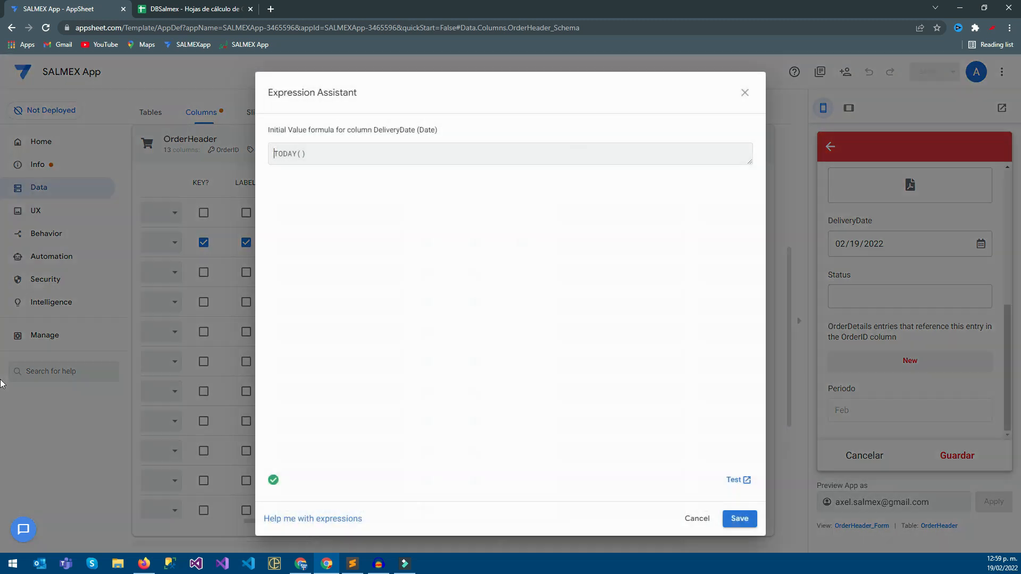
text(+1)
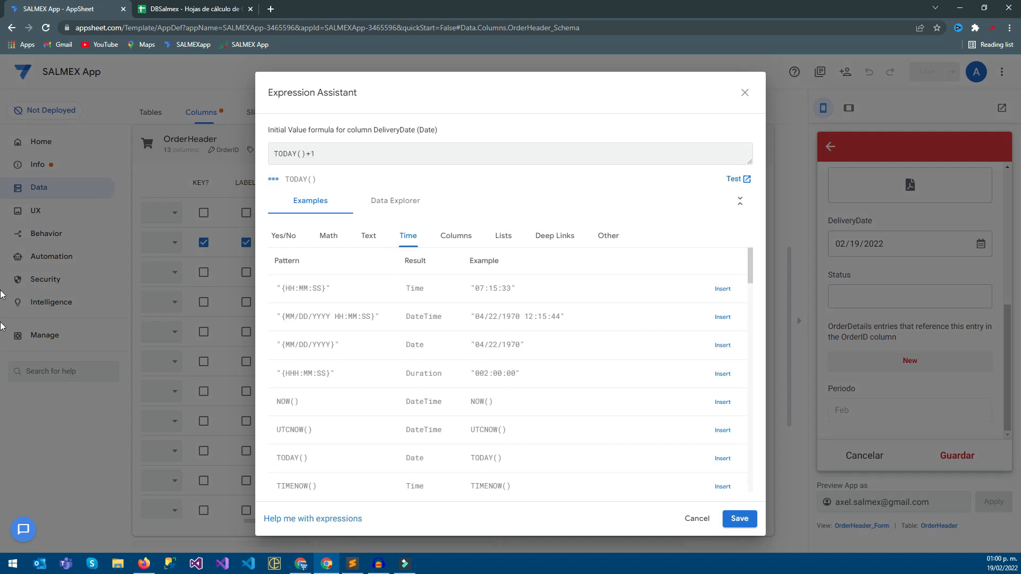
click(739, 519)
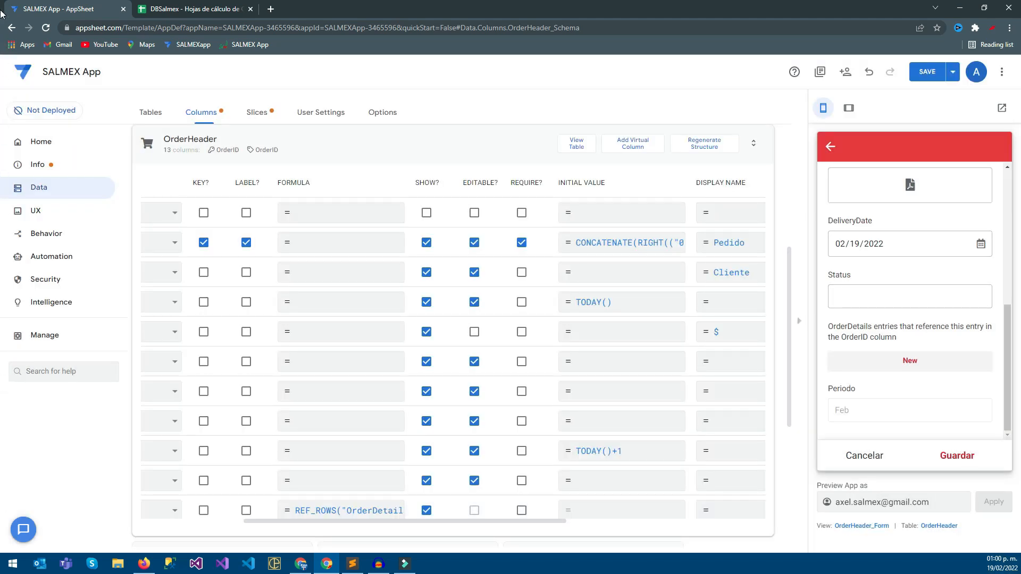
key(ctrl+s)
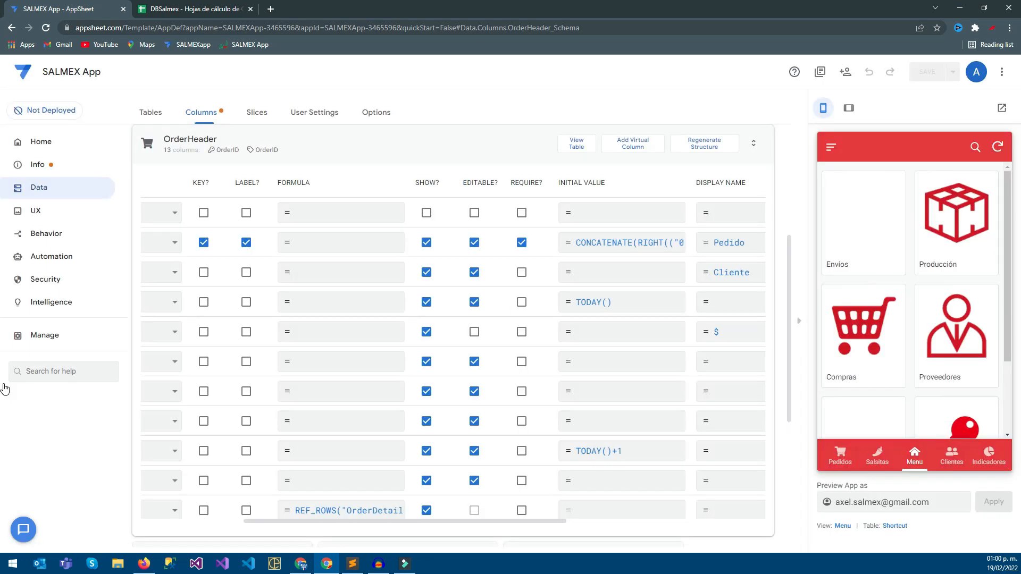
Open a new order form in the preview, then set the DeliveryDate column's initial value to TODAY()+3 and save the app.
click(988, 417)
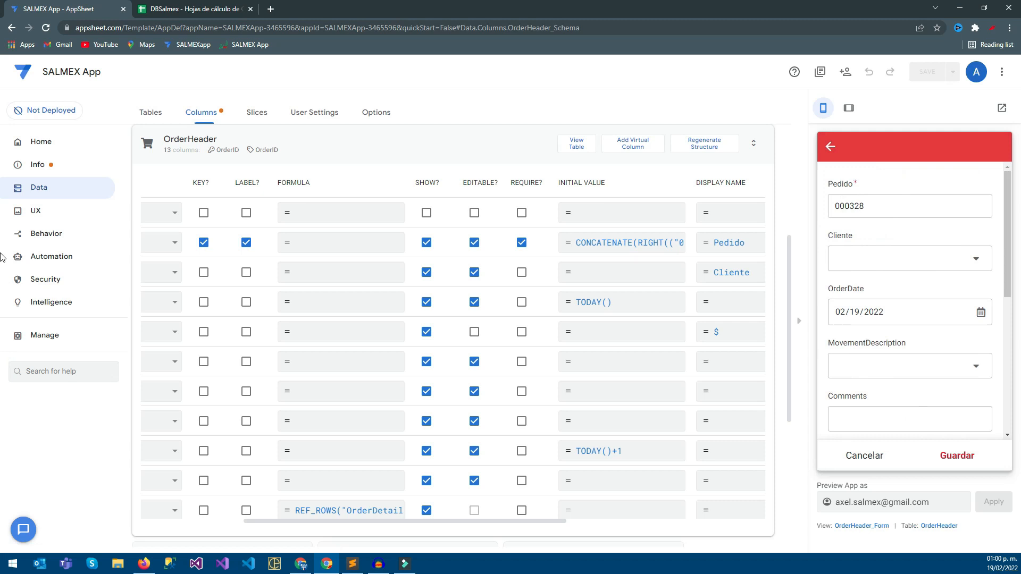
mouse_move(405, 522)
mouse_down()
mouse_move(305, 521)
mouse_move(447, 521)
mouse_up()
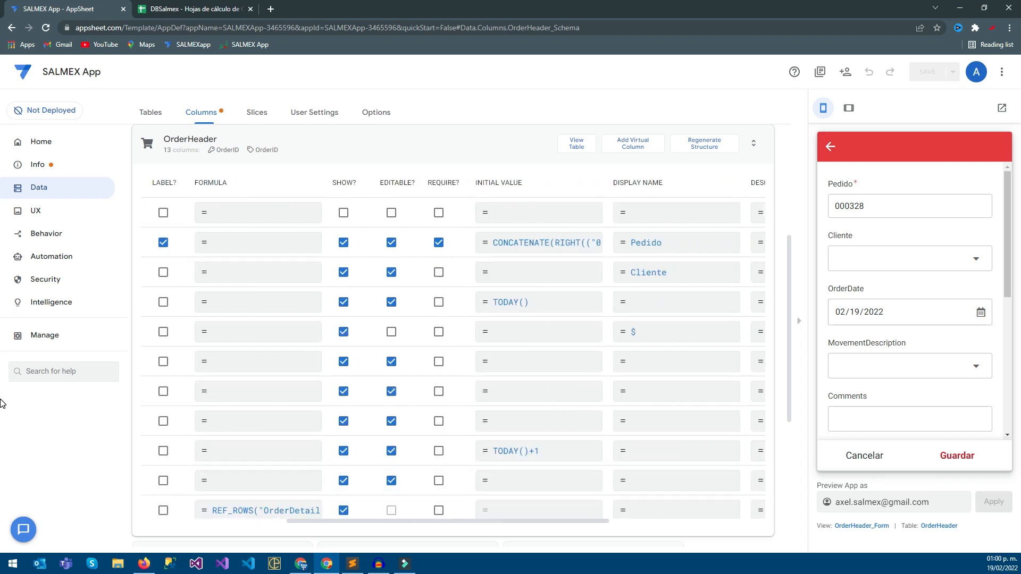
click(537, 451)
key(BackSpace)
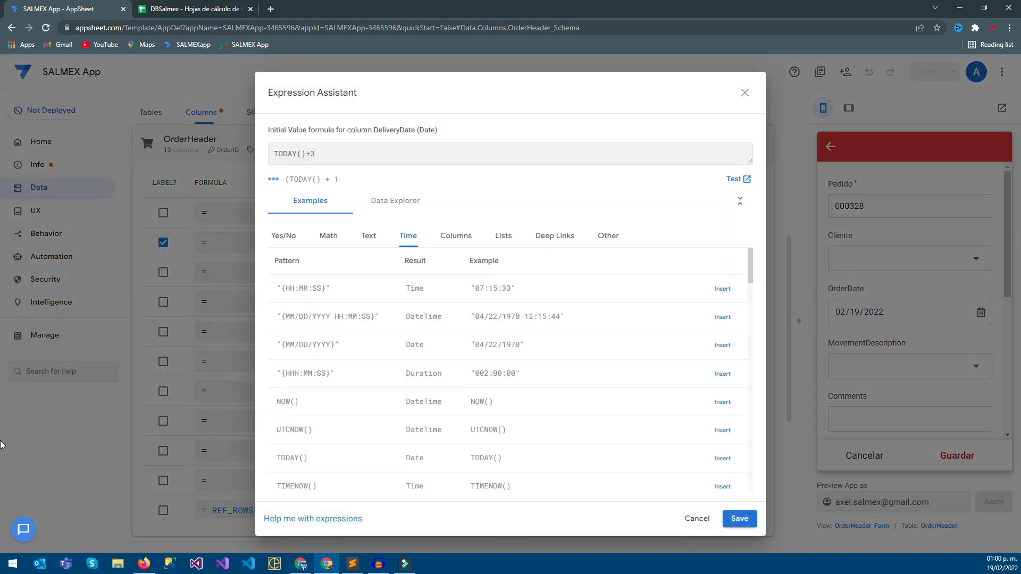
click(740, 519)
click(927, 71)
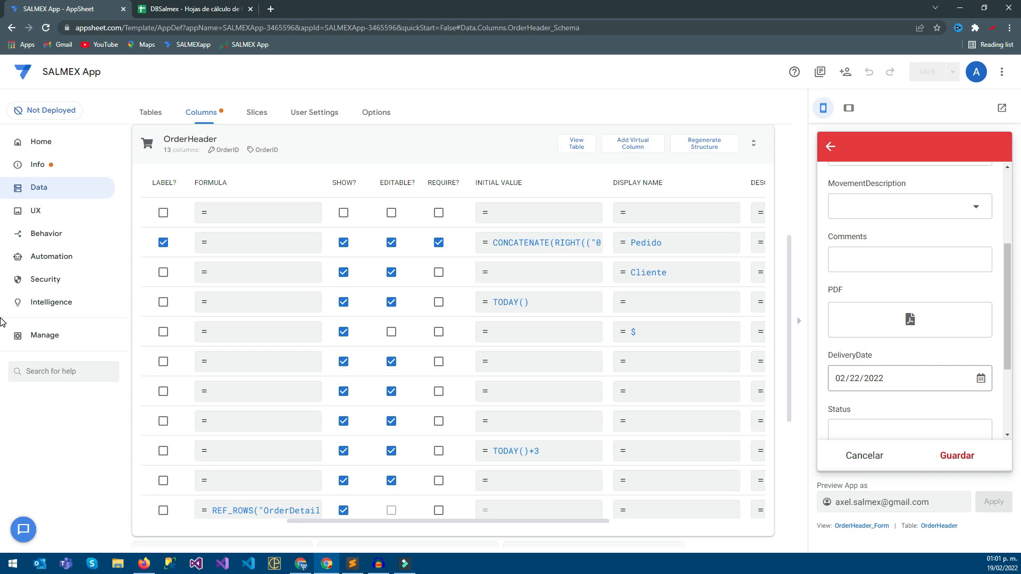
Set the new order's DeliveryDate to 02/08/2022 in the preview form and save the order without a client.
mouse_move(448, 521)
mouse_down()
mouse_move(348, 522)
mouse_move(419, 521)
mouse_up()
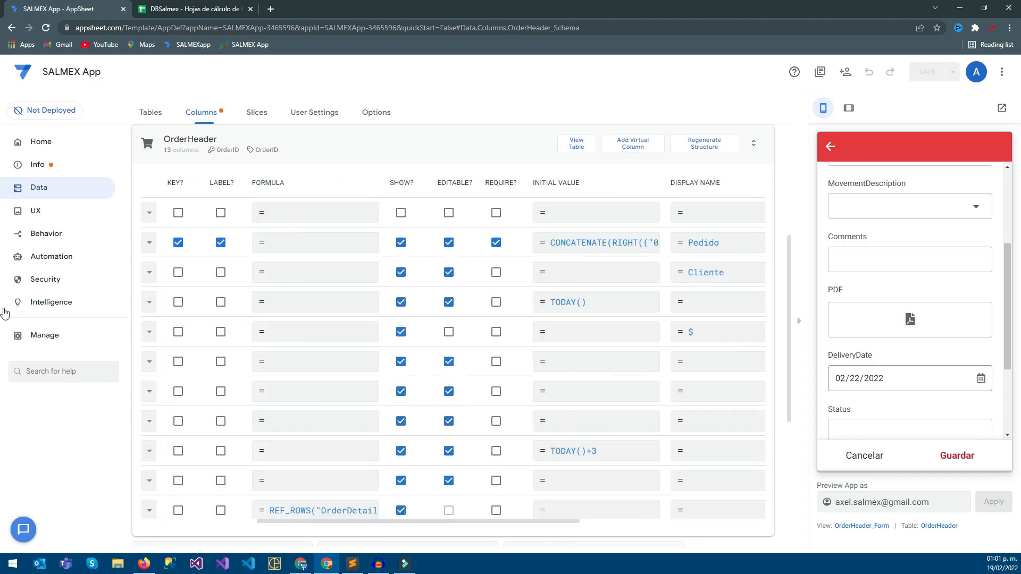
click(981, 379)
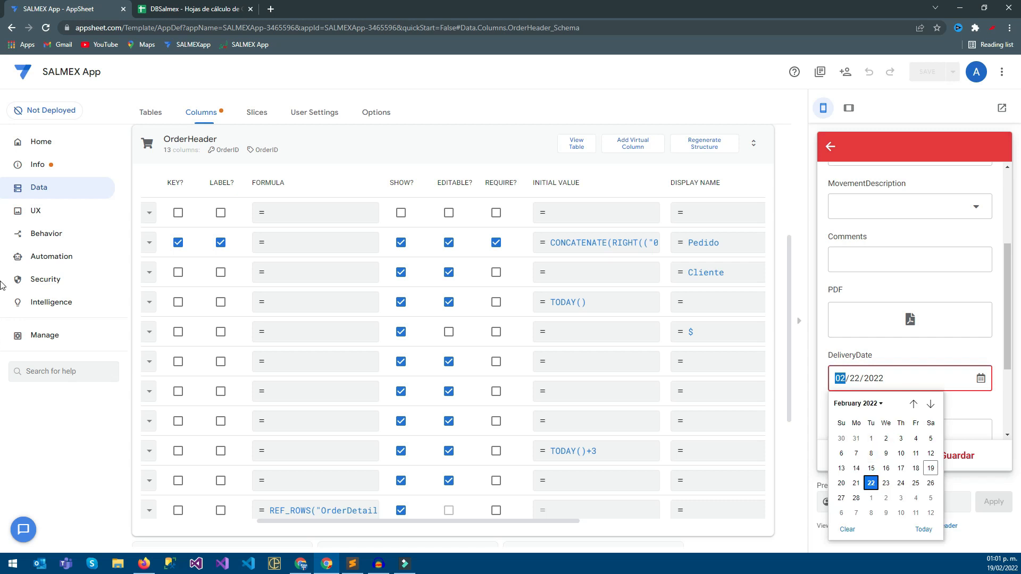
click(871, 453)
click(931, 399)
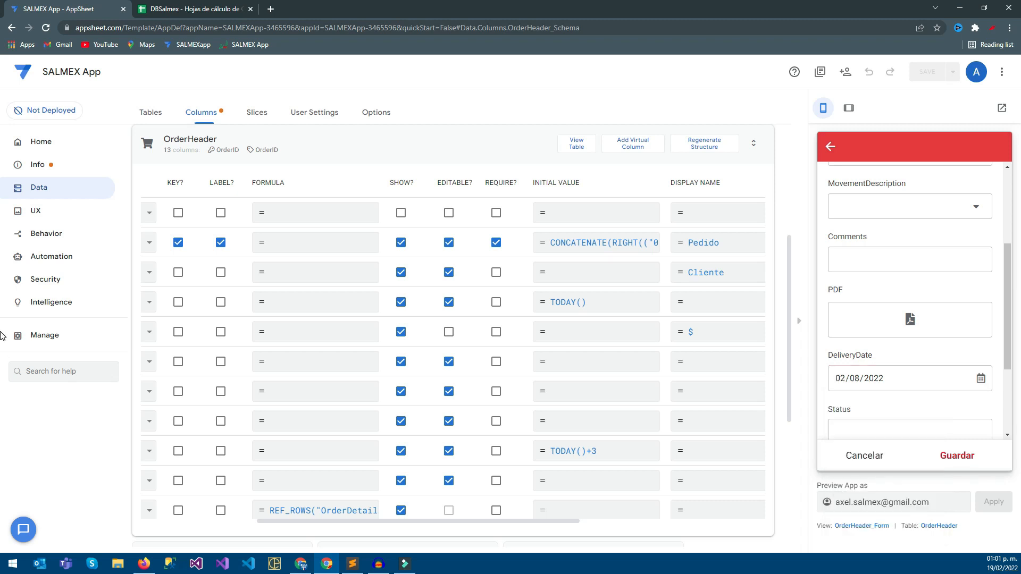
click(957, 455)
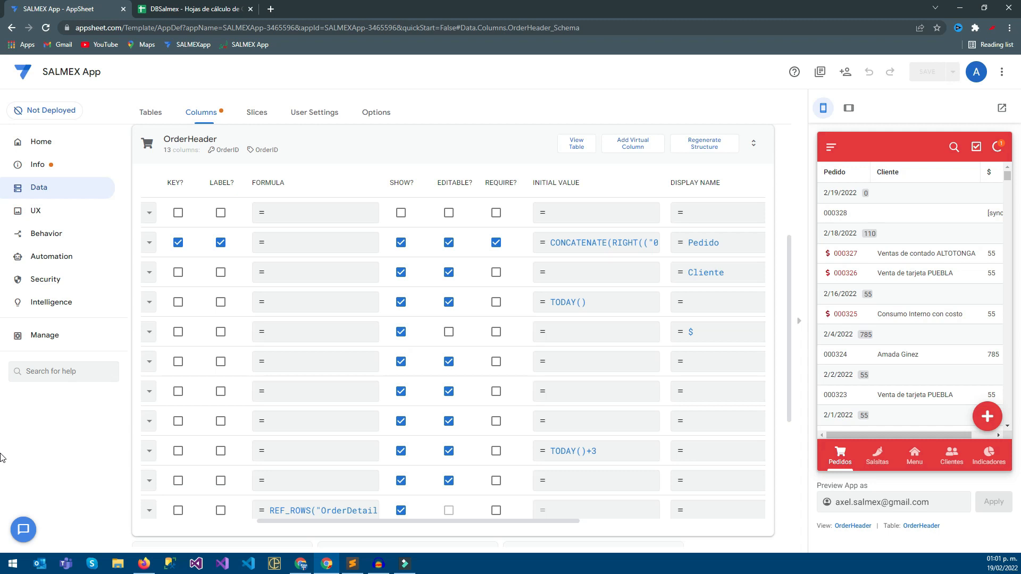
Make the CustomerName and DeliveryDate columns of OrderHeader required and save the app.
drag(532, 522, 515, 522)
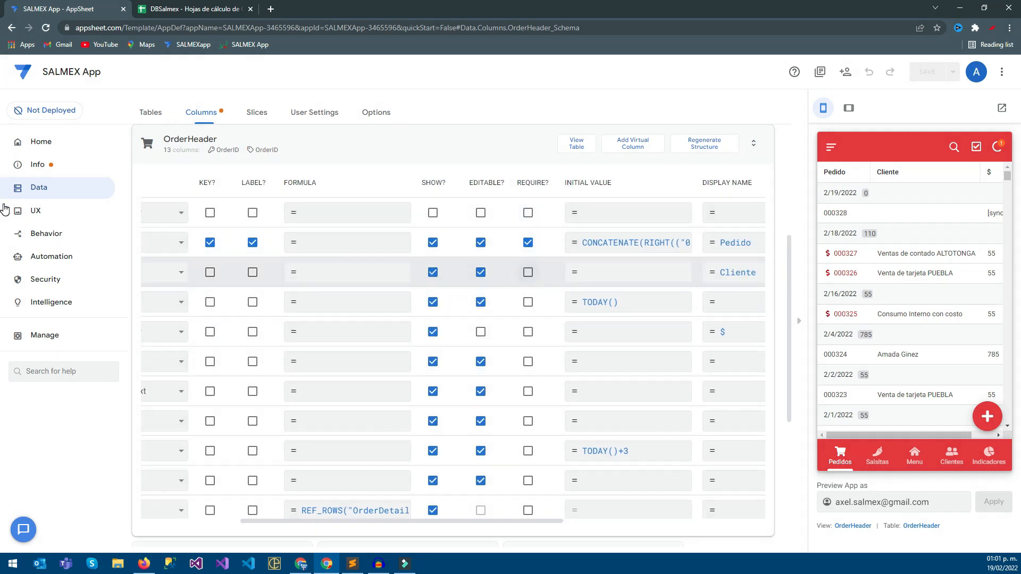
click(528, 272)
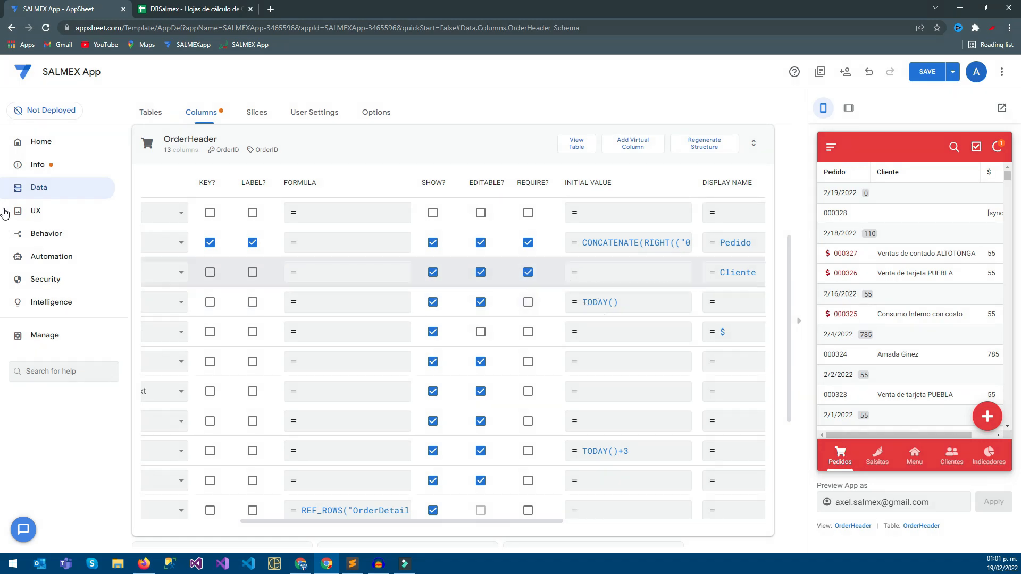
click(927, 72)
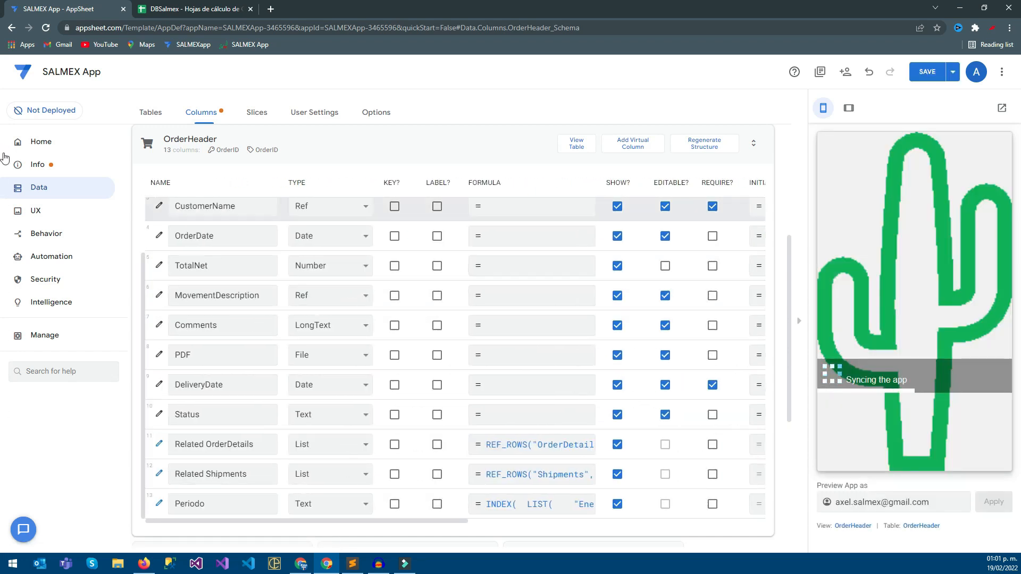
key(ctrl+s)
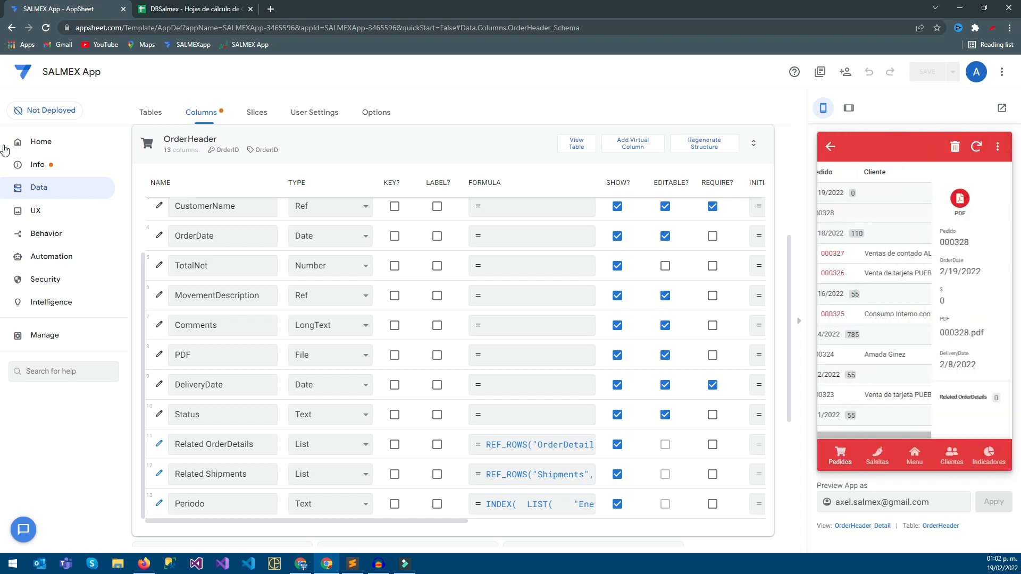
Edit the new order in the preview, enter the comment "Prueba con mis binarios" and try to save it with Cliente empty.
click(988, 417)
scroll(910, 260, down, 1)
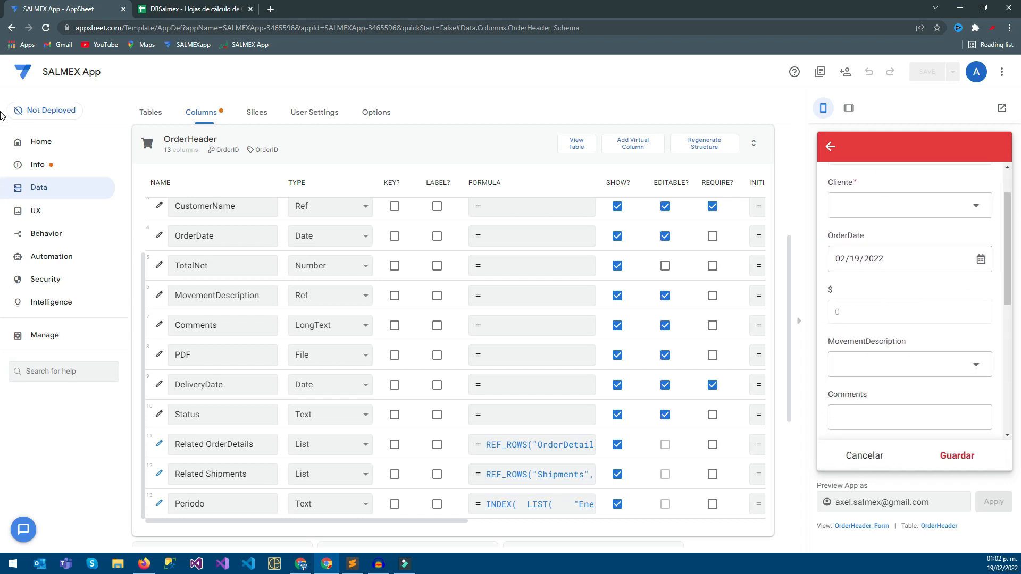
click(910, 417)
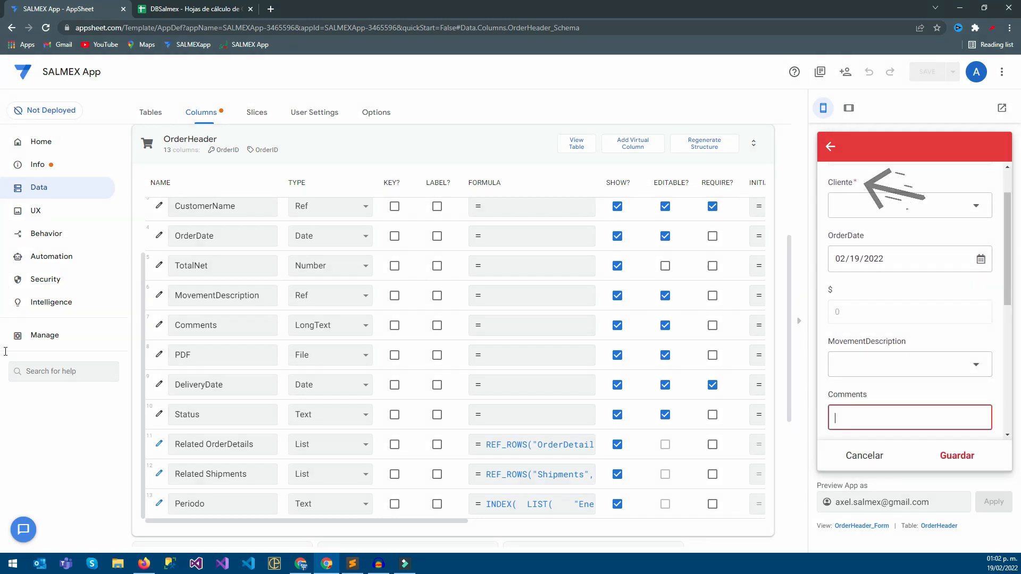
text(Prueba con mis binarios)
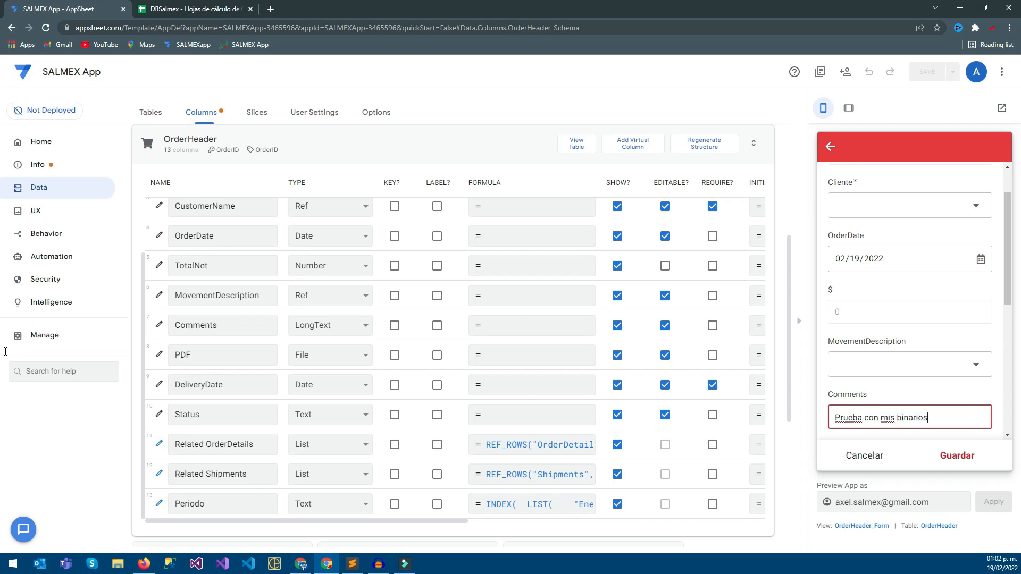
click(958, 456)
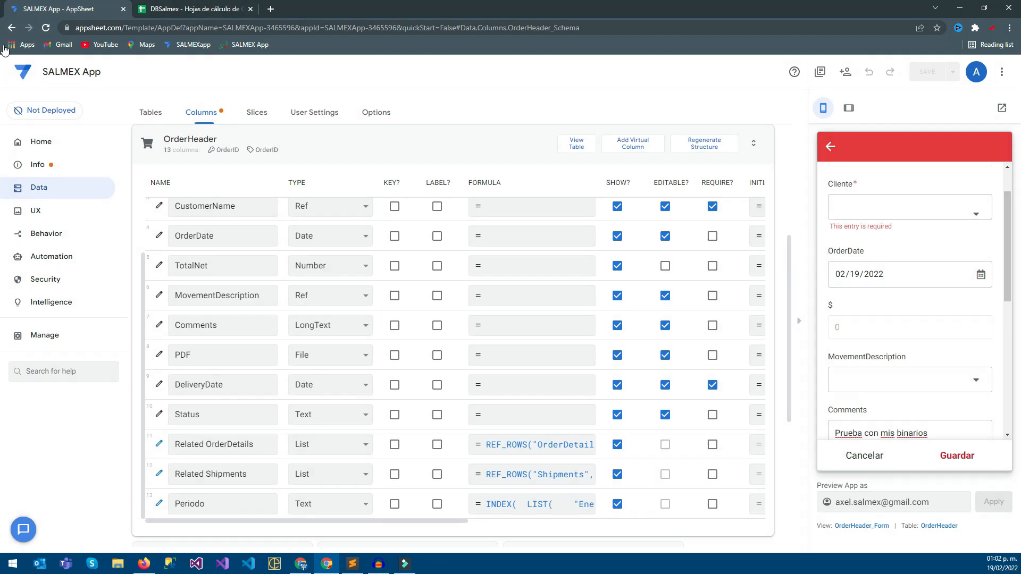
Open the UX localization texts and search the page for "This en" to locate the required-entry message.
click(376, 112)
click(35, 211)
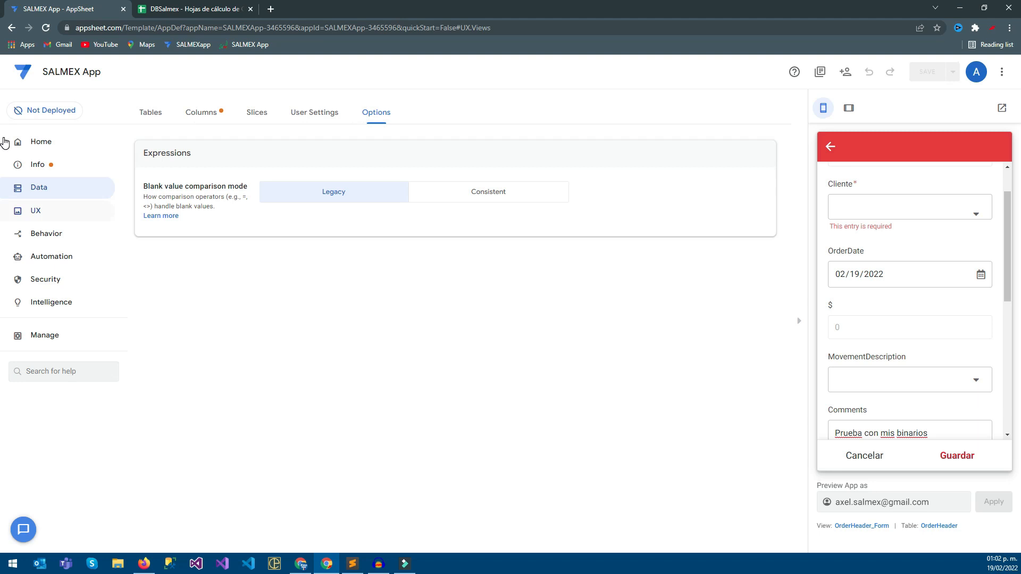
click(365, 112)
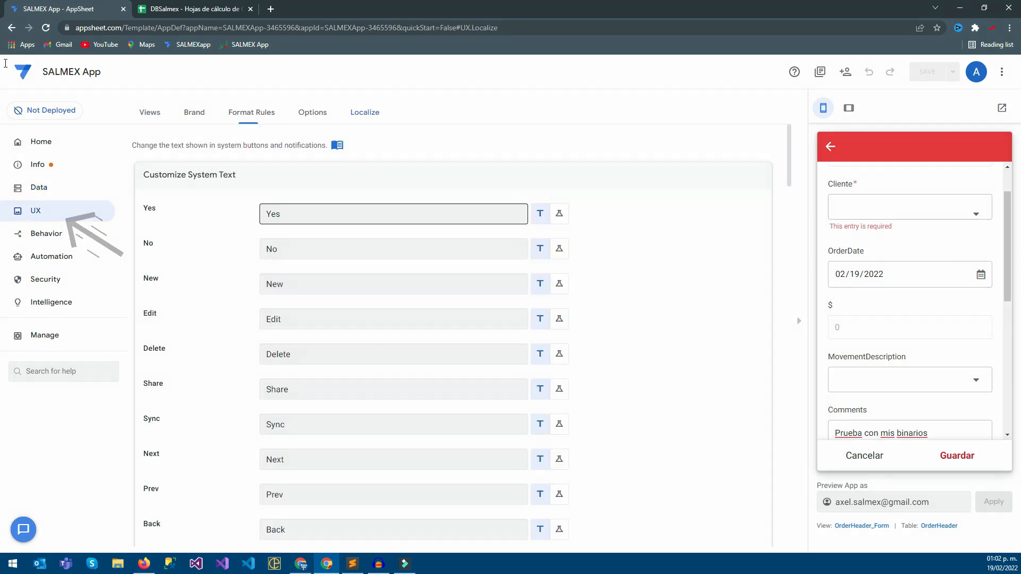
key(ctrl+f)
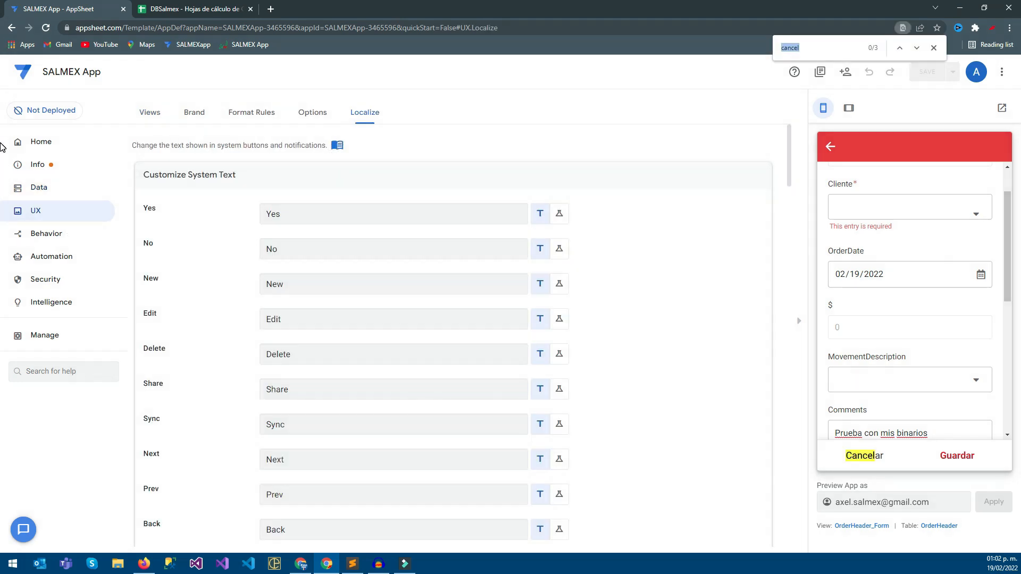
text(Thus e)
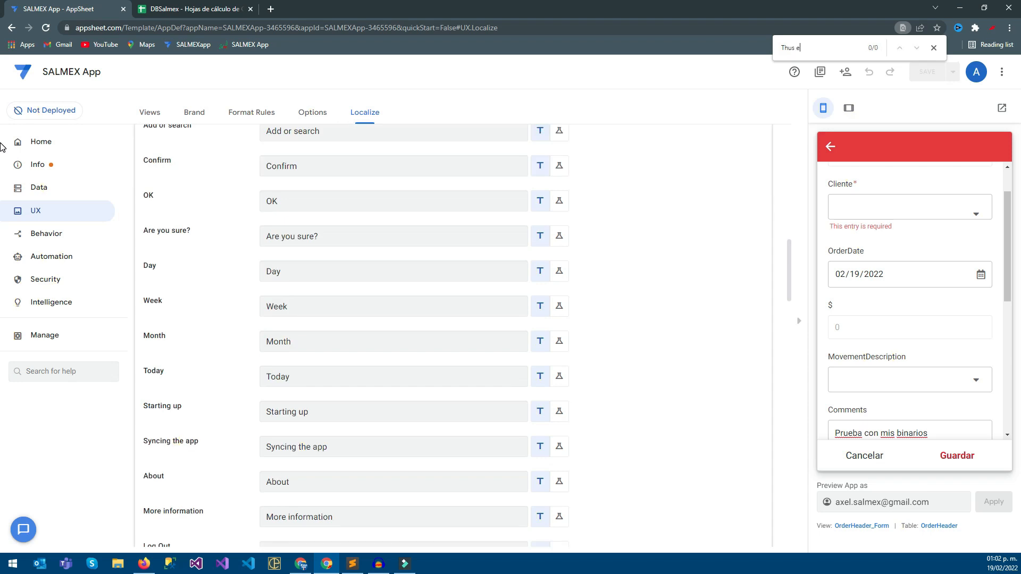
key(BackSpace)
text(is en)
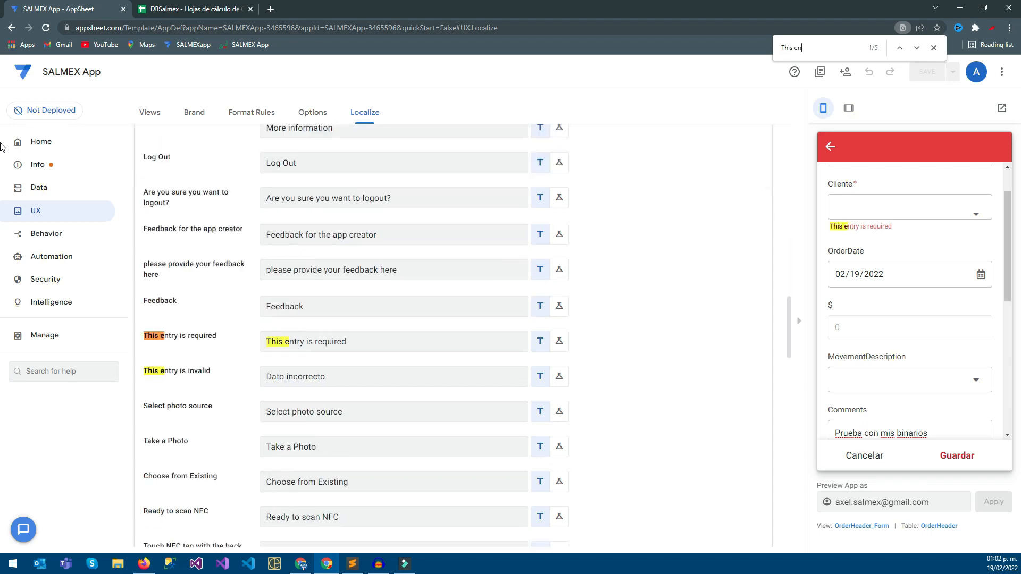
Change the "This entry is required" system text to "Campo obligatorio" and save the app.
click(352, 342)
key(ctrl+a)
text(Camp)
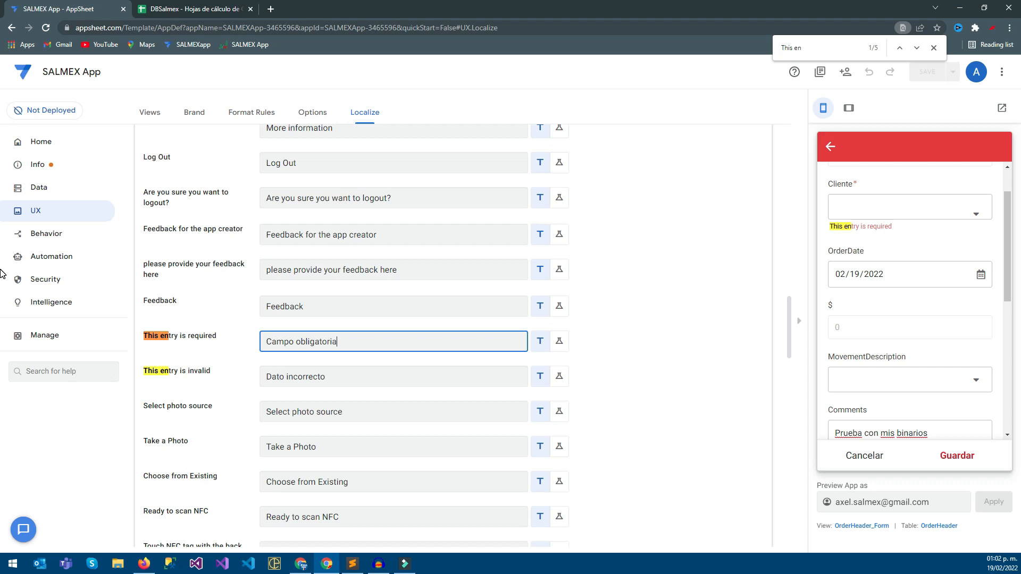
key(BackSpace)
click(1, 119)
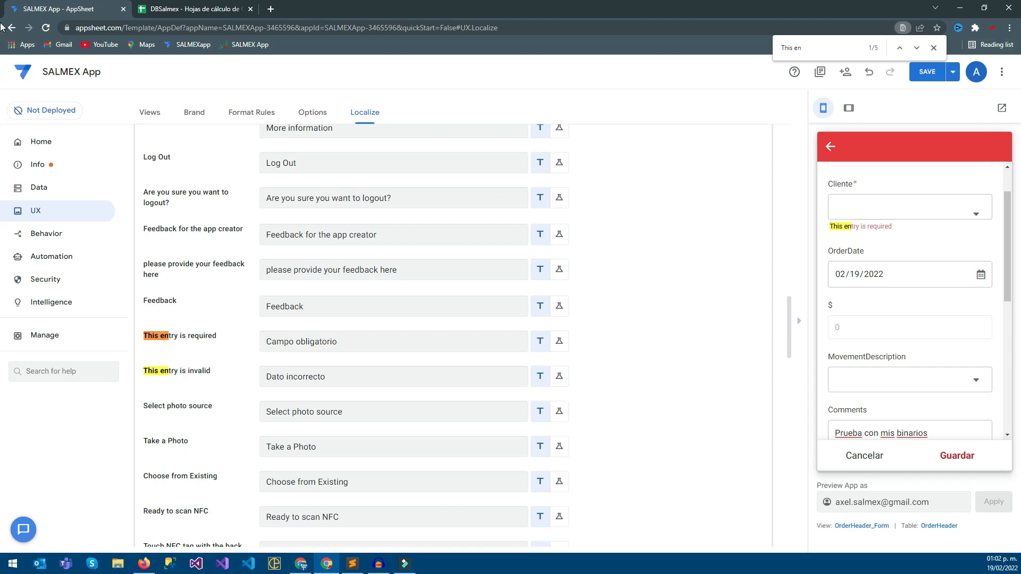
key(ctrl+s)
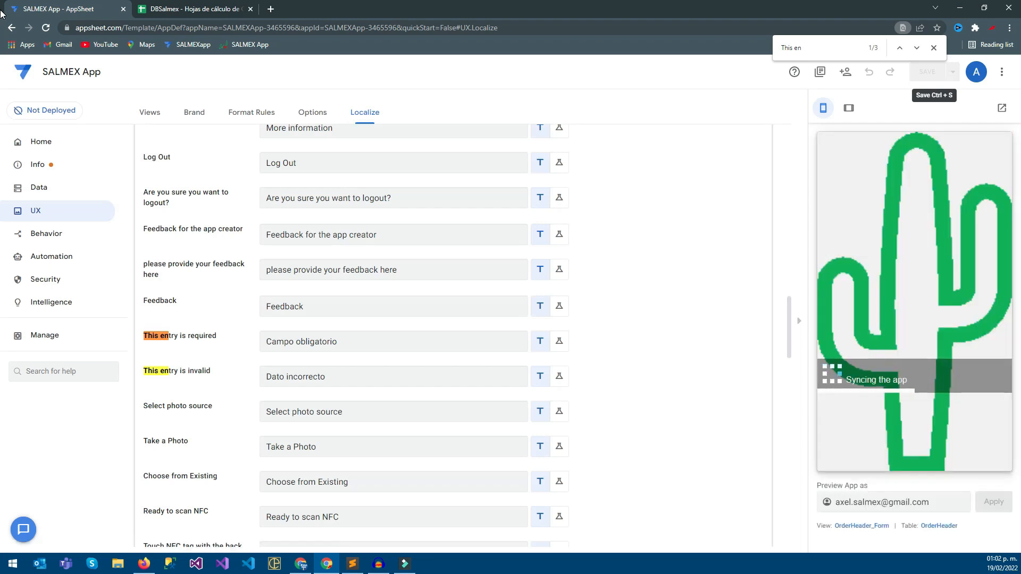
Choose Ventas de contado ATZALAN as the order's Cliente in the preview form and open the DeliveryDate calendar.
scroll(5, 306, up, 3)
scroll(5, 289, down, 6)
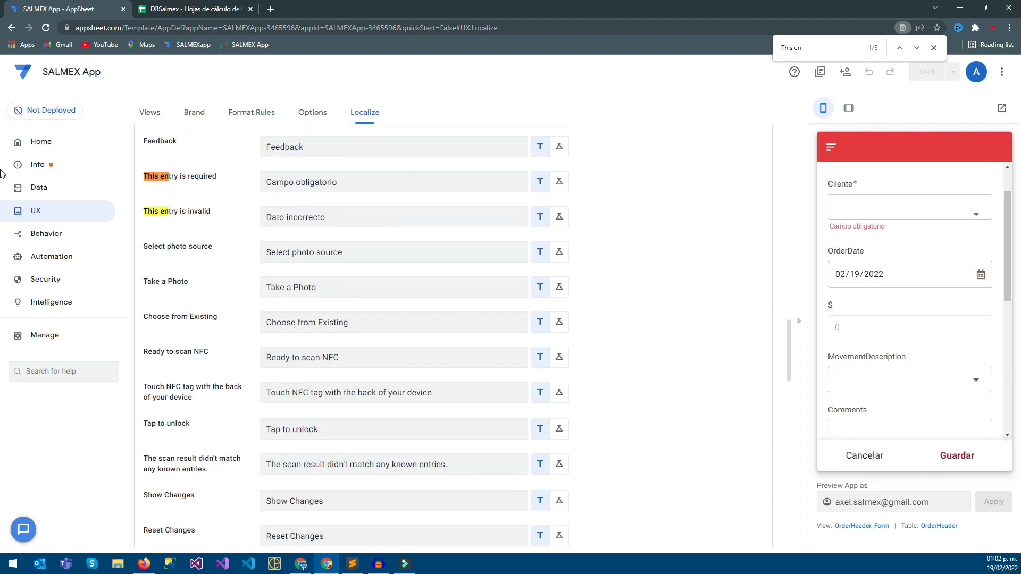
scroll(910, 258, up, 1)
click(910, 258)
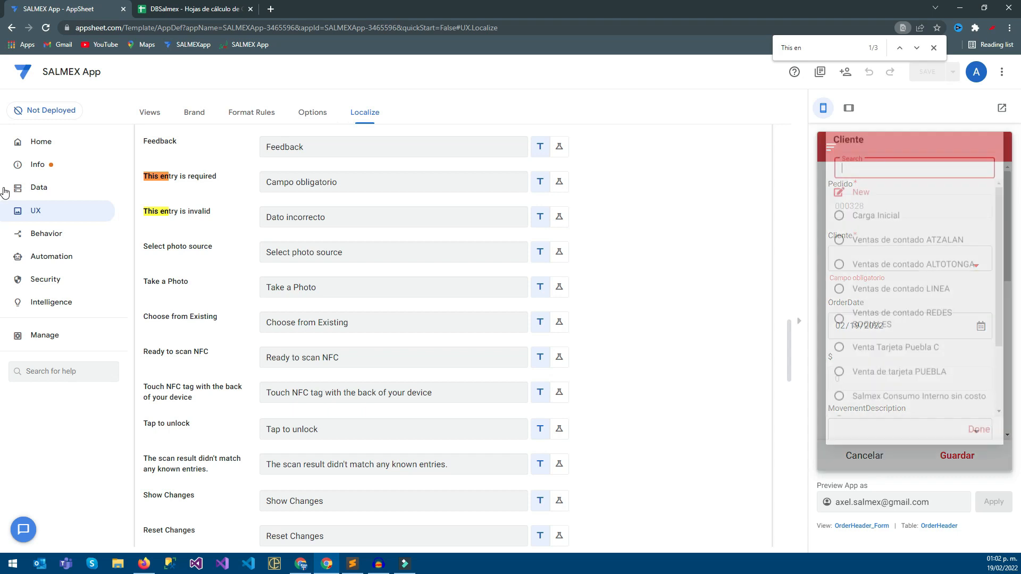
click(909, 254)
scroll(911, 314, down, 2)
scroll(911, 301, up, 1)
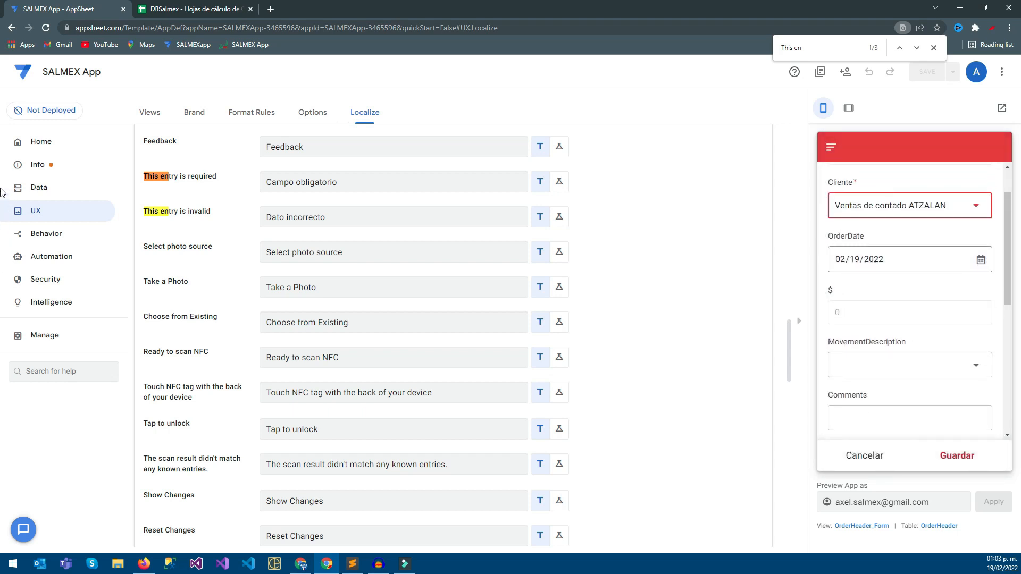
scroll(910, 314, down, 5)
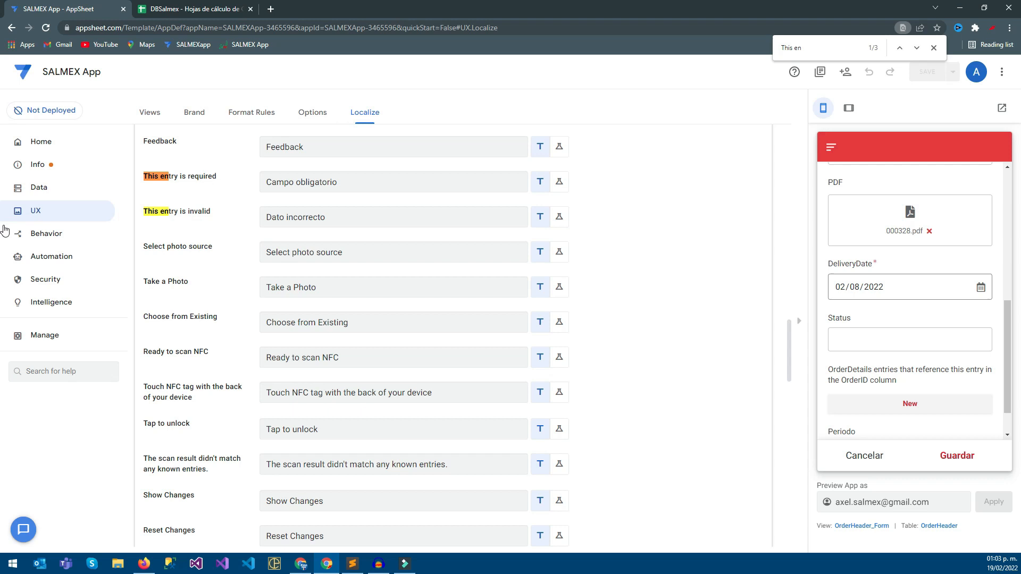
click(981, 288)
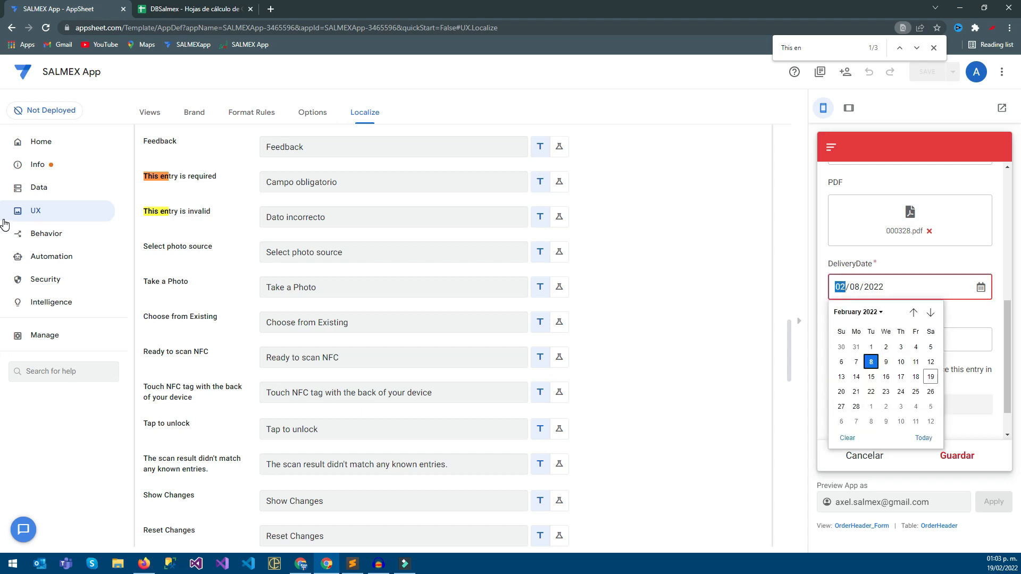
Open the OrderHeader table's DeliveryDate column settings and expand its data validity options.
click(6, 187)
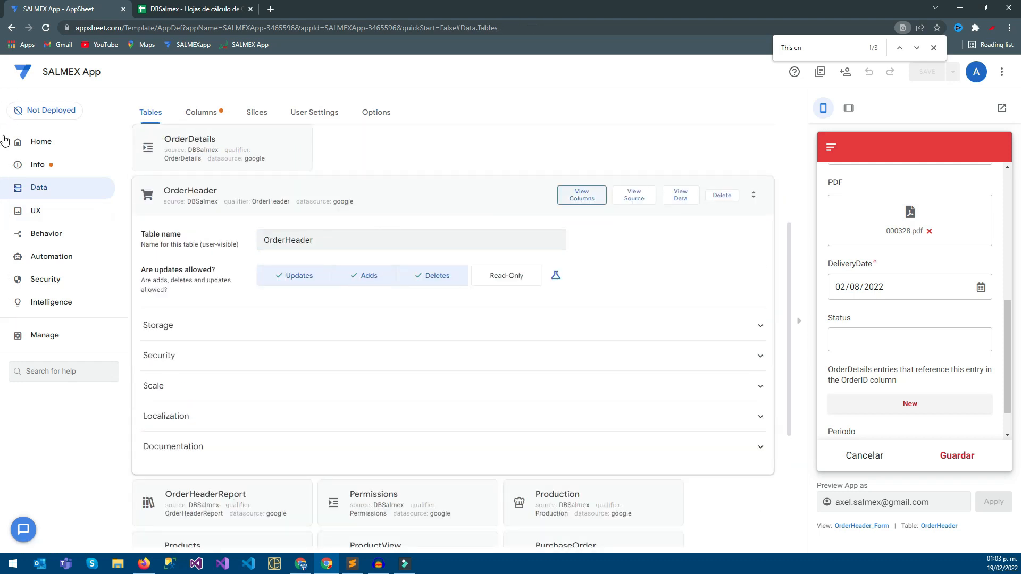
click(582, 195)
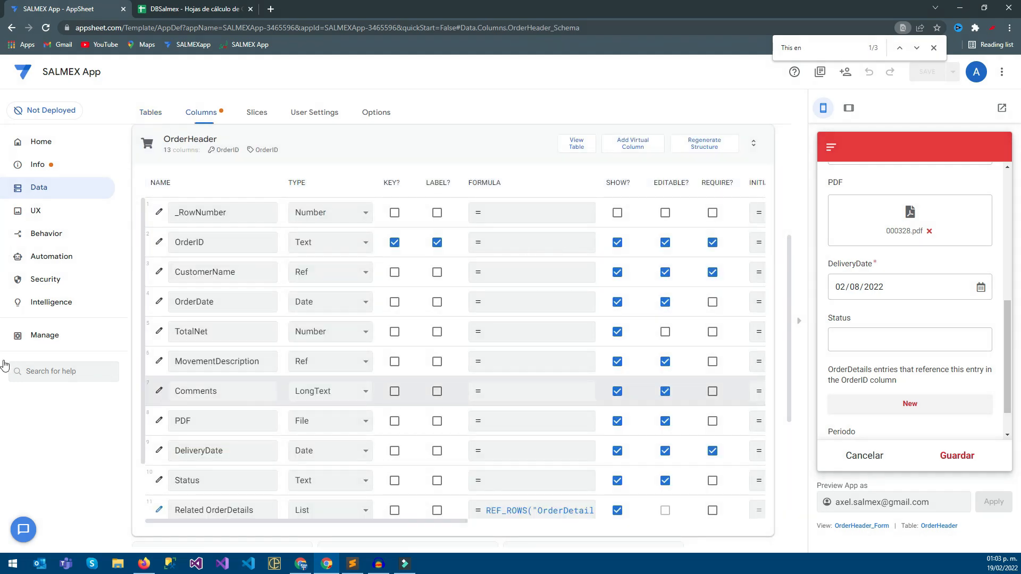
click(159, 450)
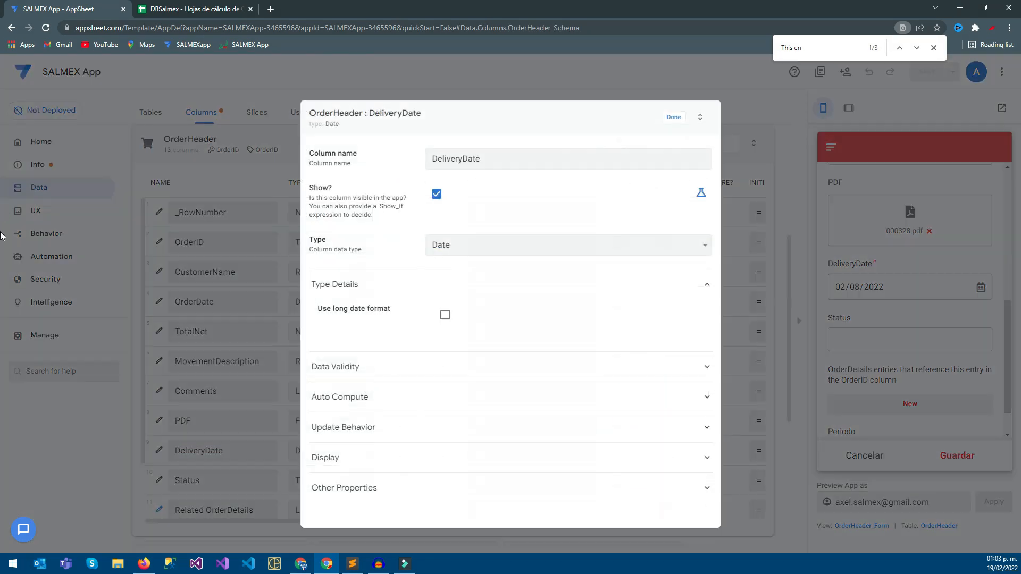
click(335, 367)
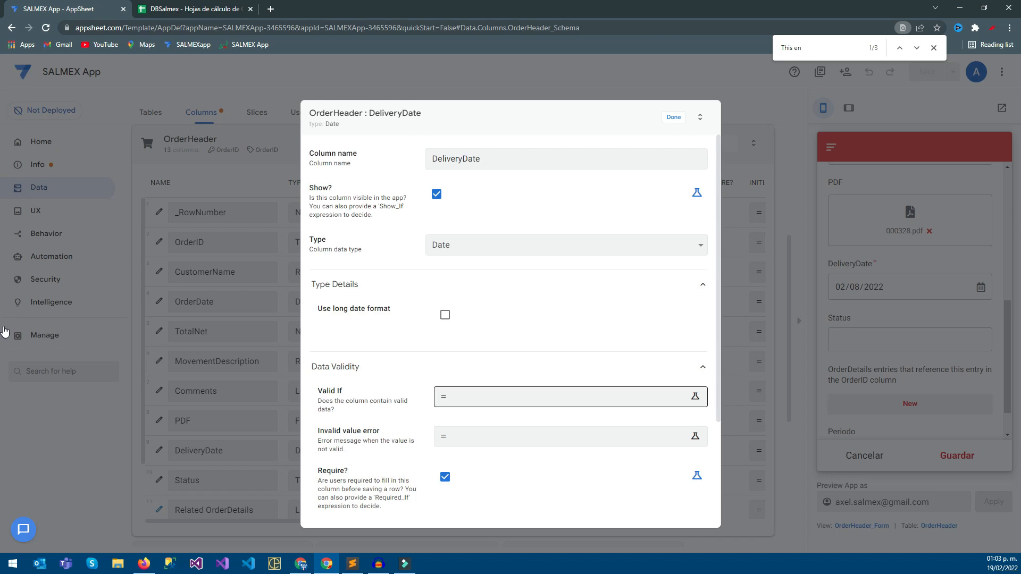
Set DeliveryDate's Valid If formula to [DeliveryDate]>=TODAY() and save the expression.
click(479, 397)
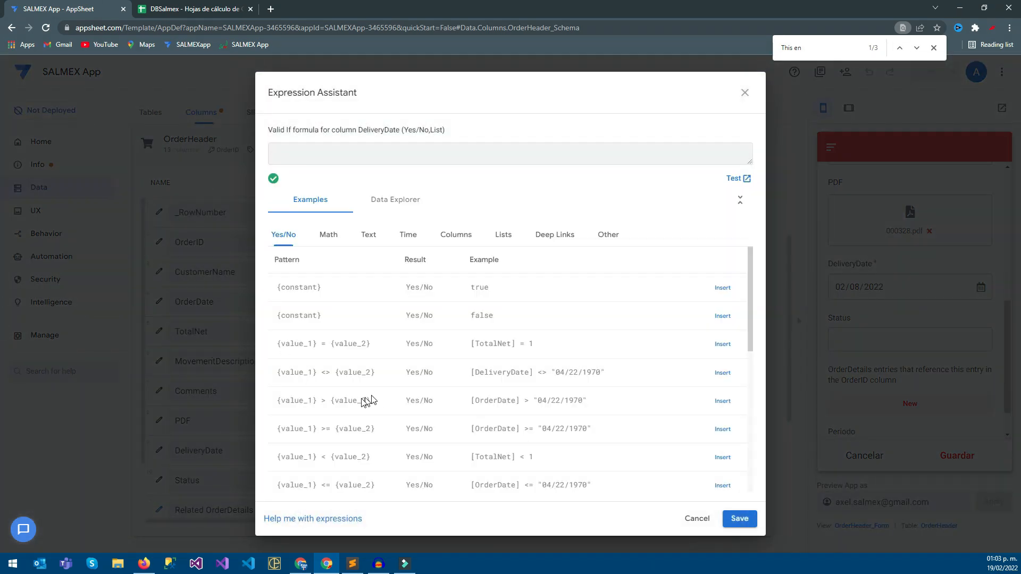
key(alt+Tab)
double_click(379, 130)
click(379, 154)
text([)
double_click(379, 130)
key(ctrl+c)
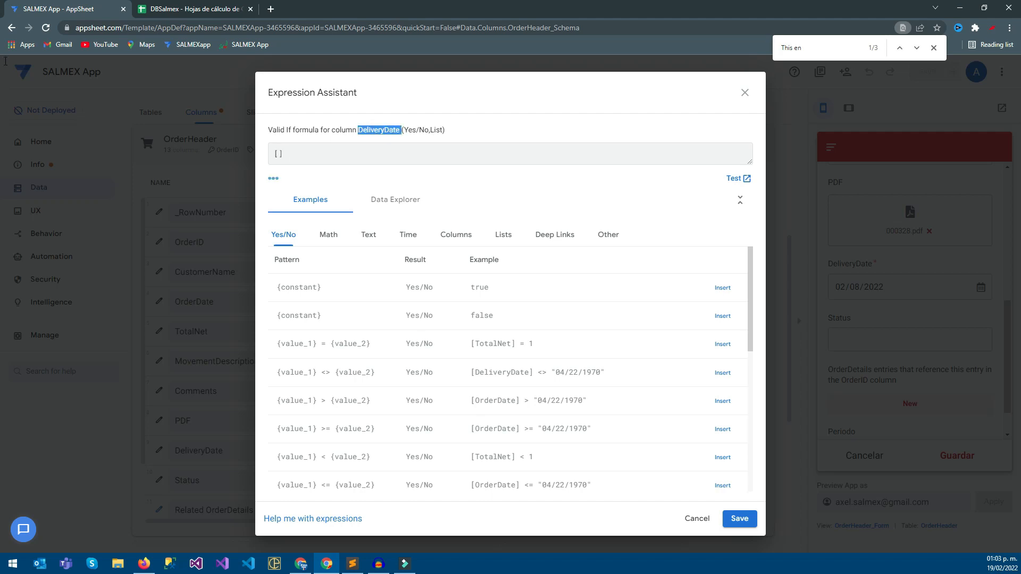
click(278, 154)
key(ctrl+v)
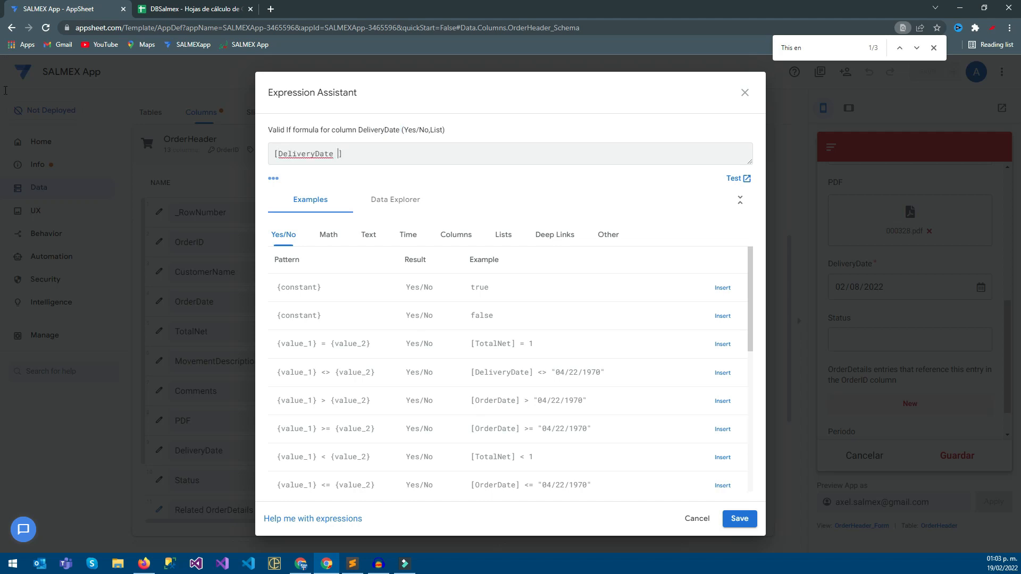
key(BackSpace)
key(End)
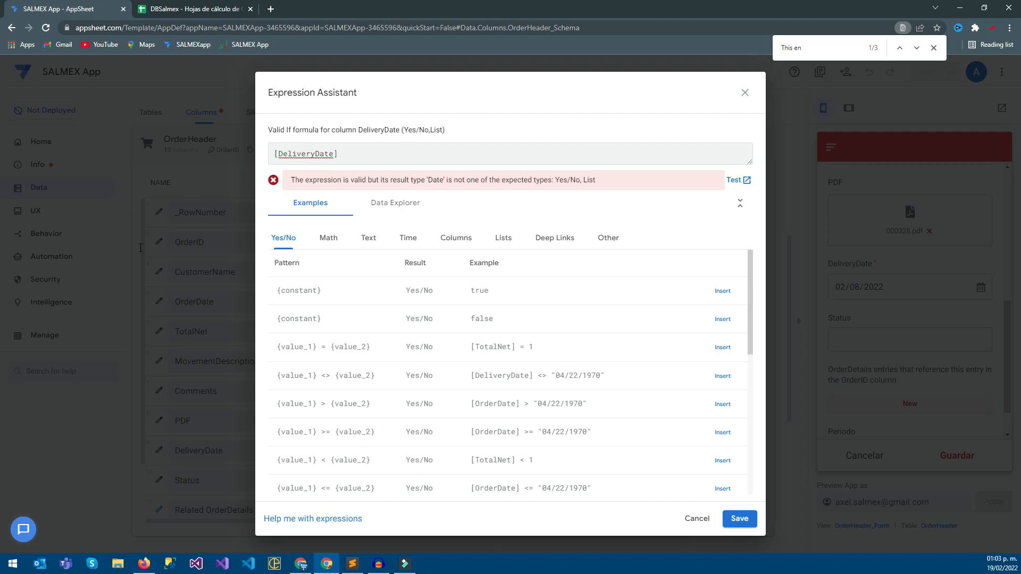
key(alt+Tab)
text(>=TODAY())
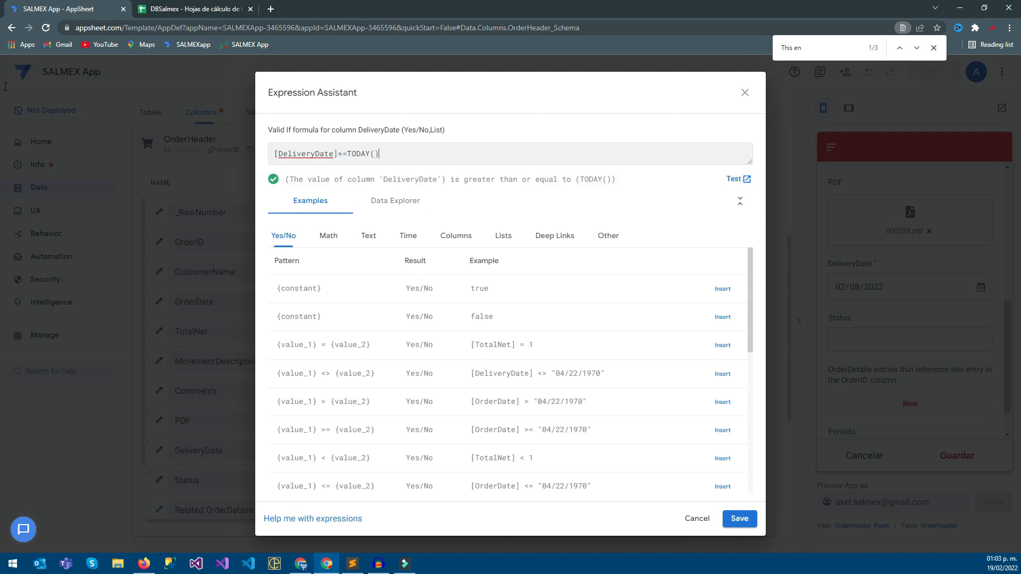
click(740, 519)
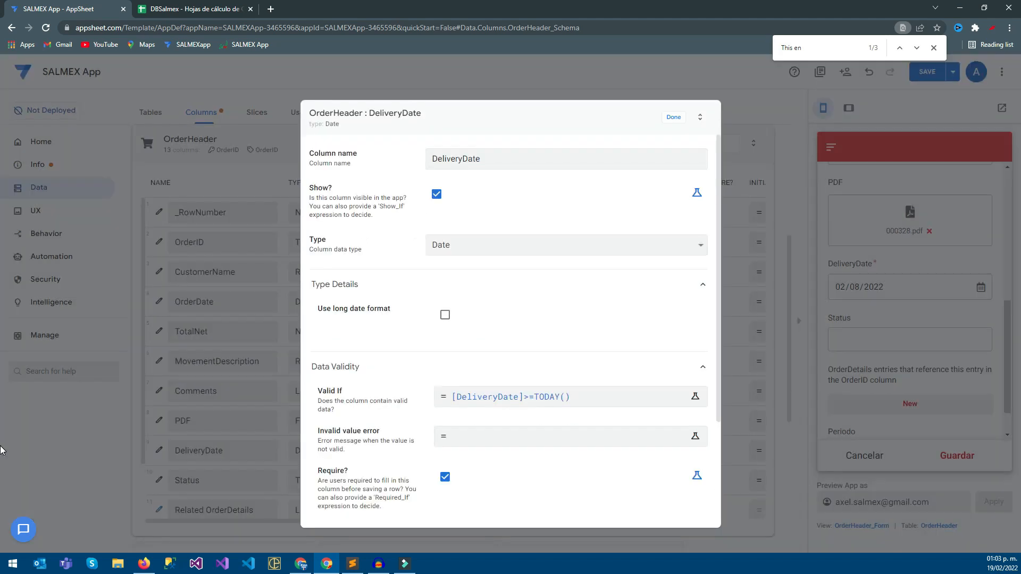
Finish the DeliveryDate column settings and save the app, dismissing the page search.
click(673, 117)
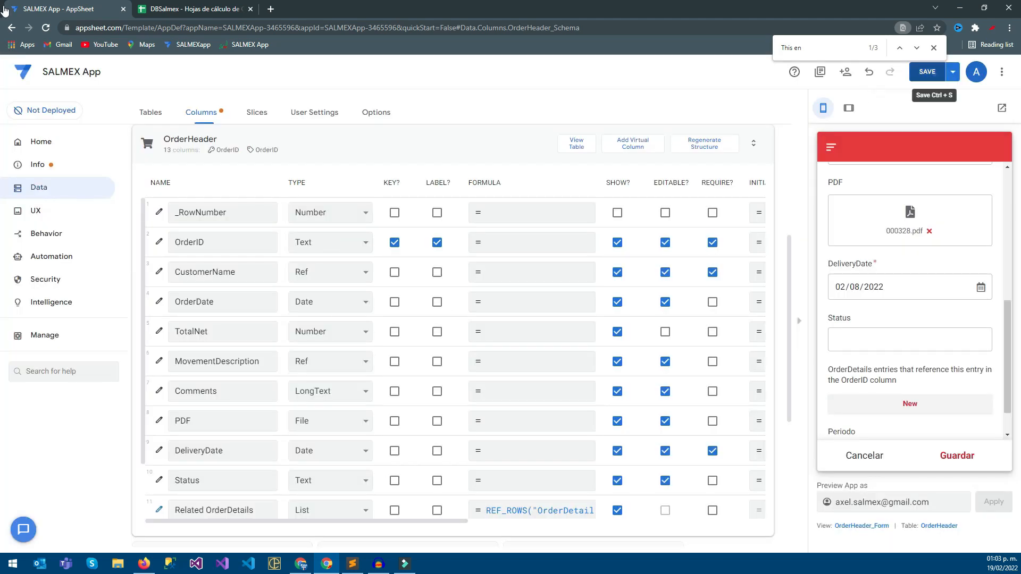
click(927, 72)
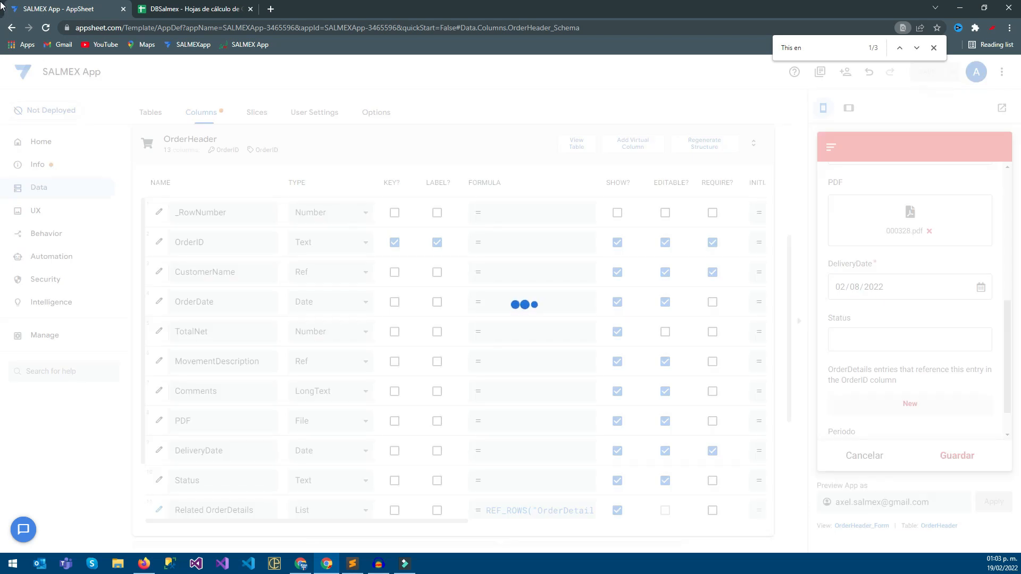
click(934, 48)
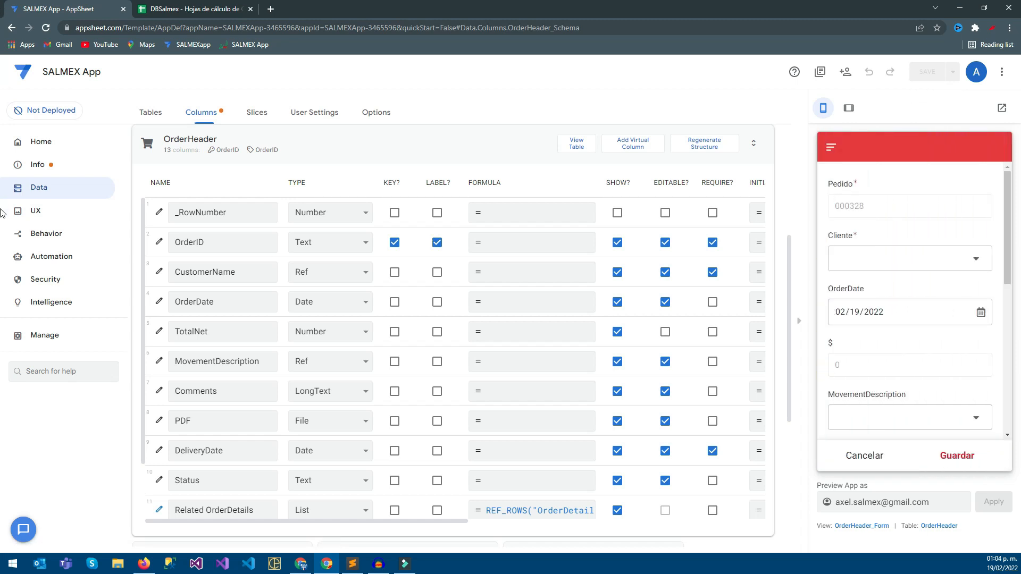
In the preview's new order form, choose Ventas de contado ATZALAN as Cliente and set DeliveryDate to 02/20/2022.
scroll(910, 341, down, 4)
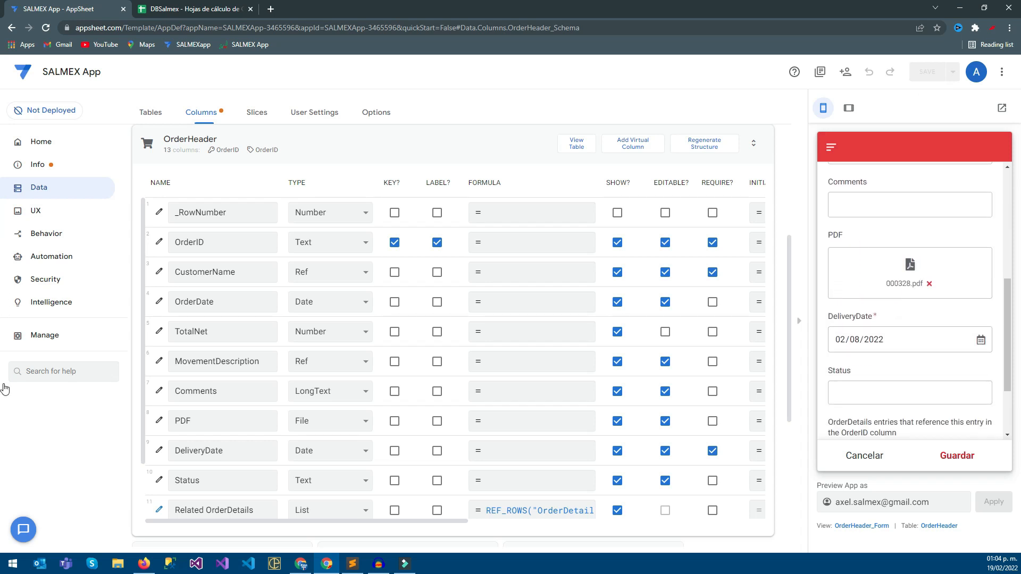
click(910, 207)
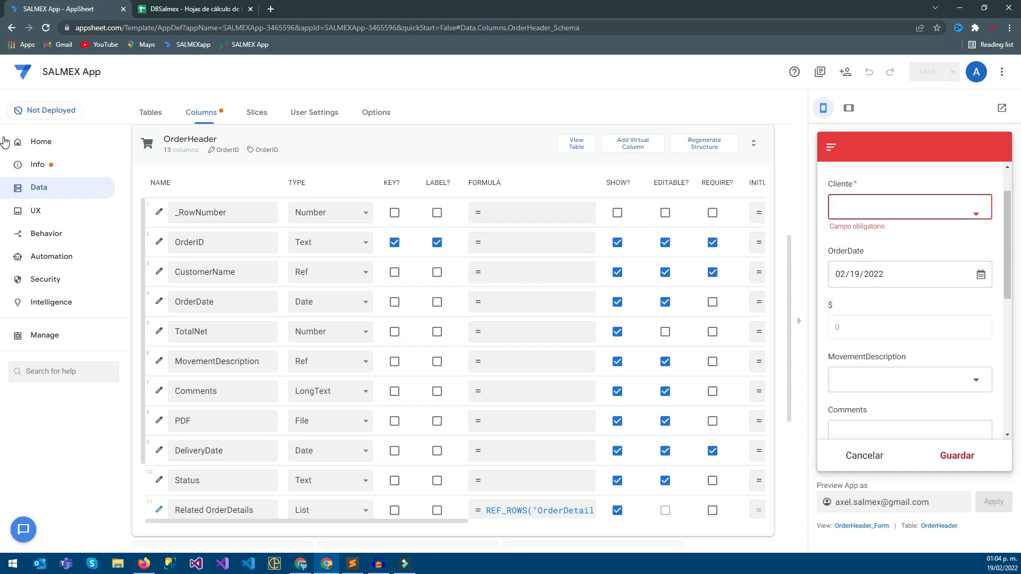
click(910, 254)
scroll(911, 287, down, 3)
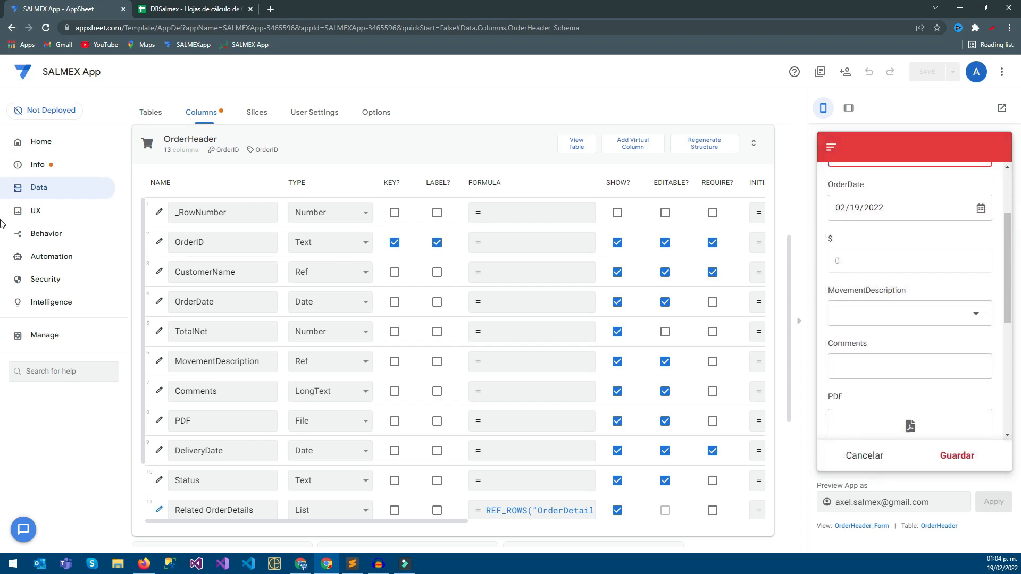
scroll(910, 298, down, 3)
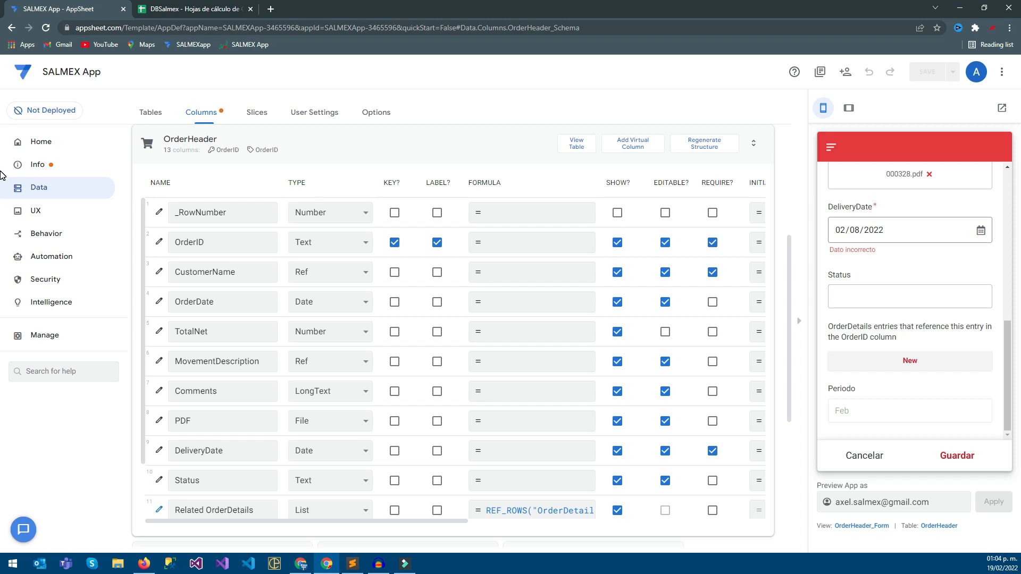
click(981, 231)
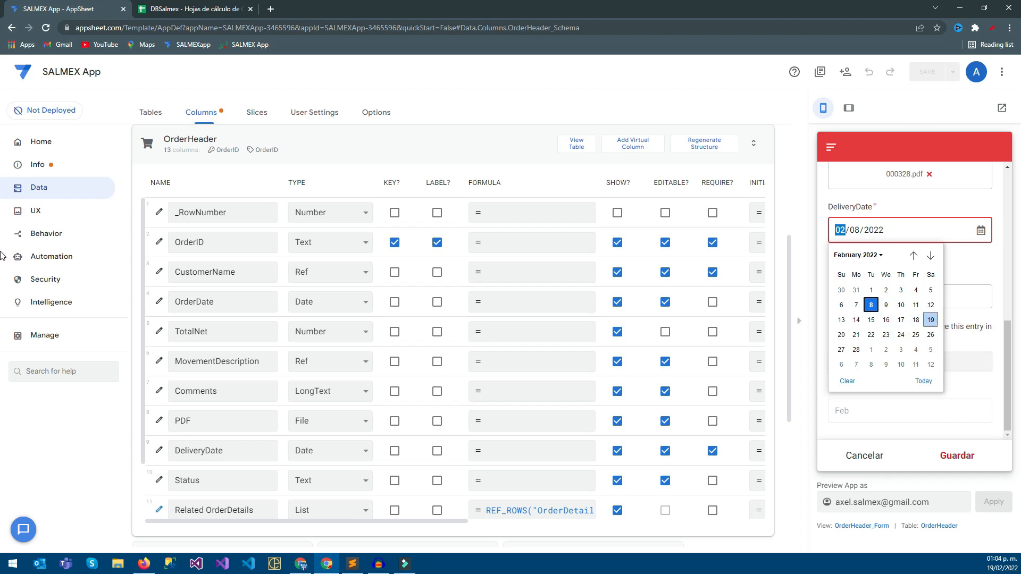
click(842, 334)
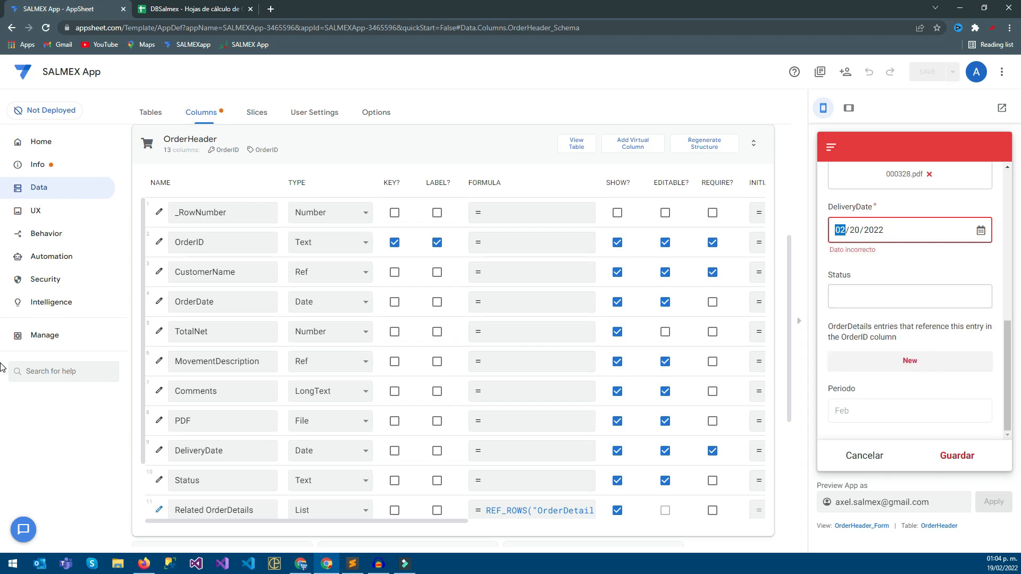
Set the new order's MovementDescription to PENDING, enter the comment "Prueba con mis binarios" and save the order.
scroll(910, 301, up, 4)
click(910, 254)
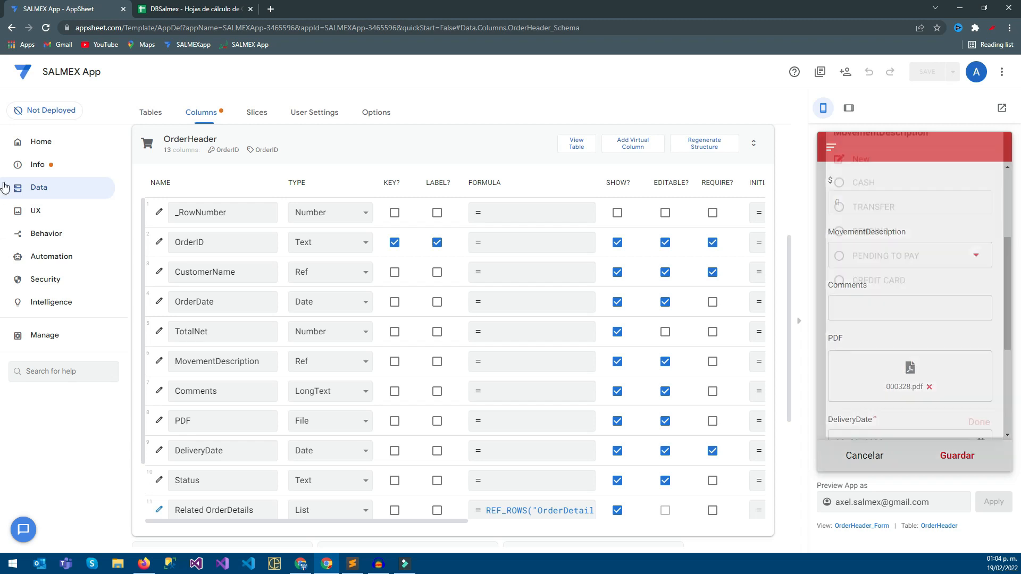
click(871, 252)
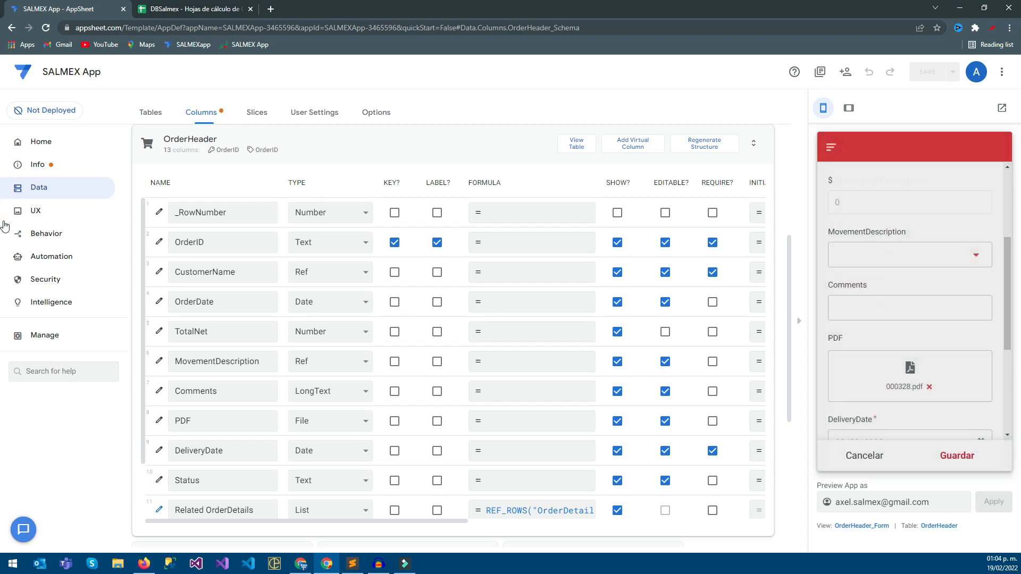
key(Tab)
text(Prueba)
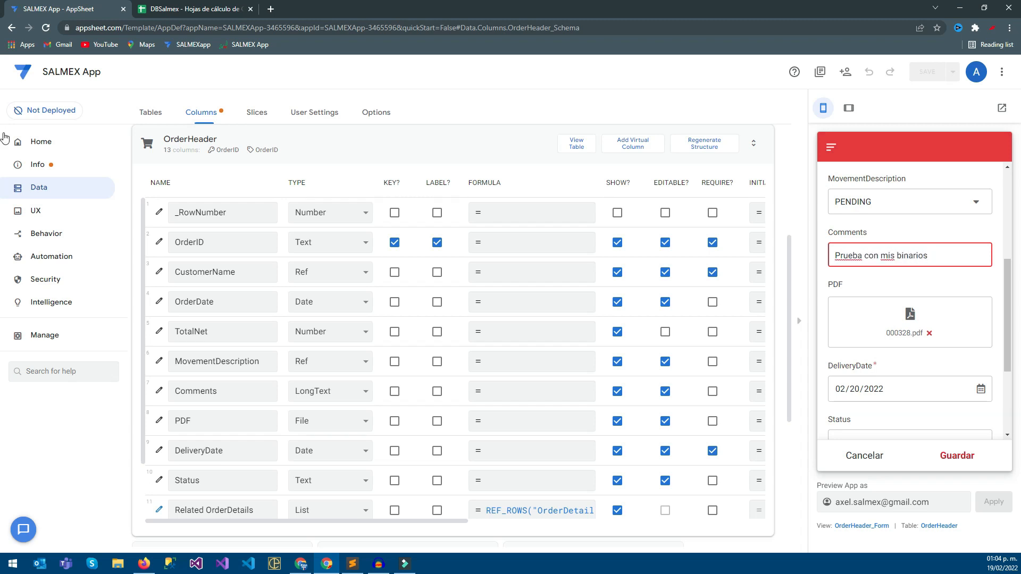
scroll(910, 301, down, 3)
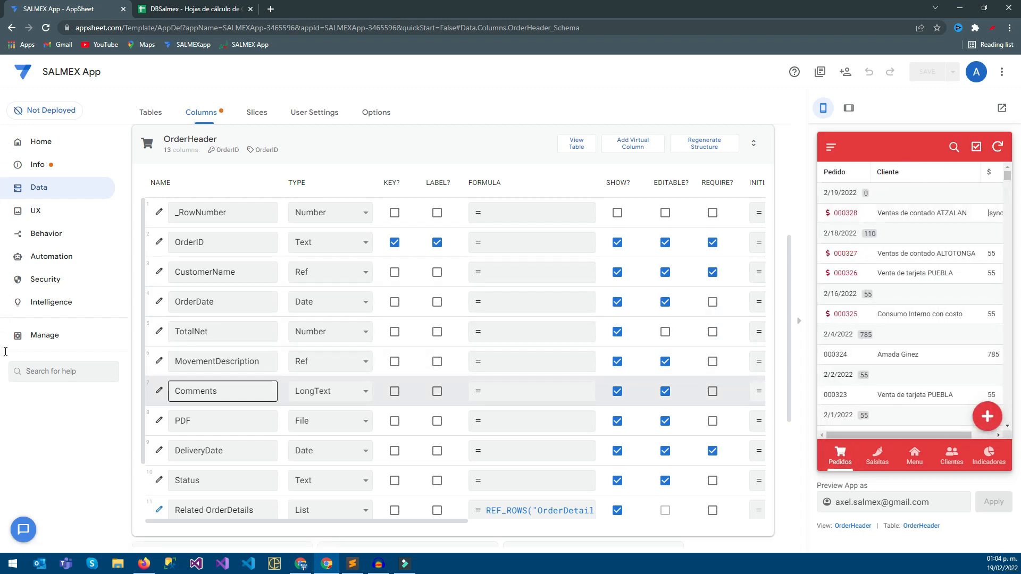
Change the OrderHeader Status column's data type to Enum.
key(Tab)
key(alt+Down)
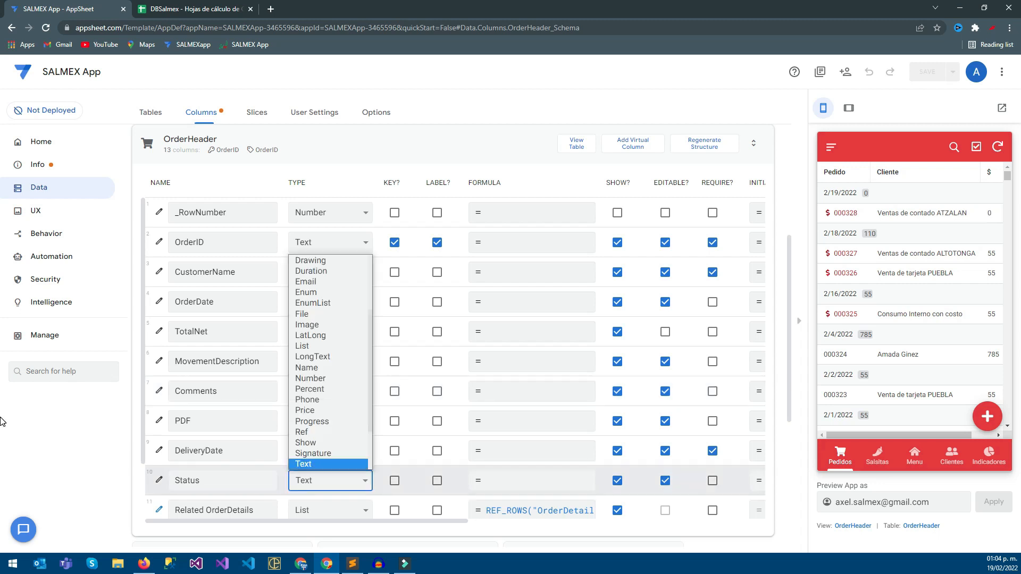
text(en)
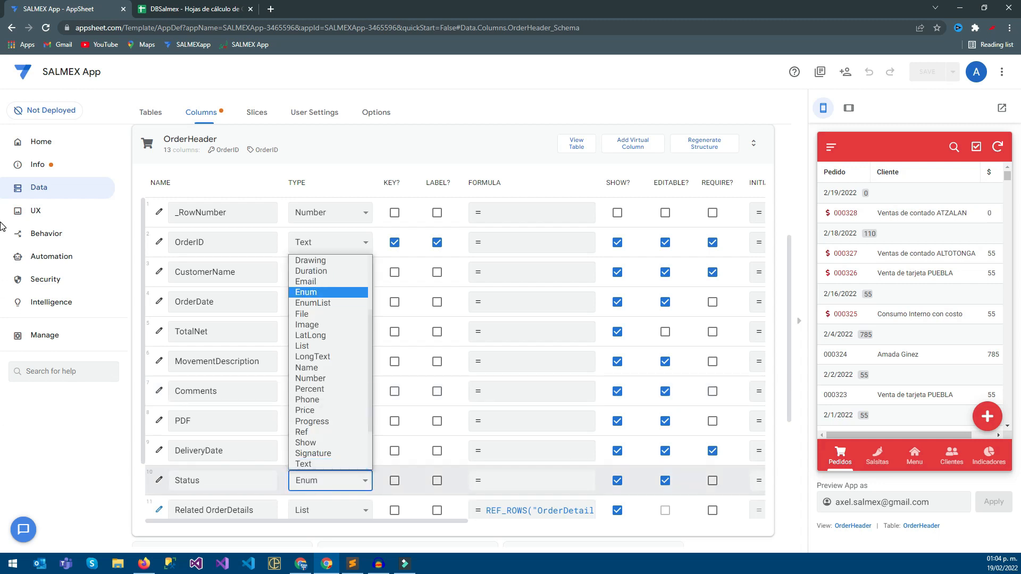
click(306, 292)
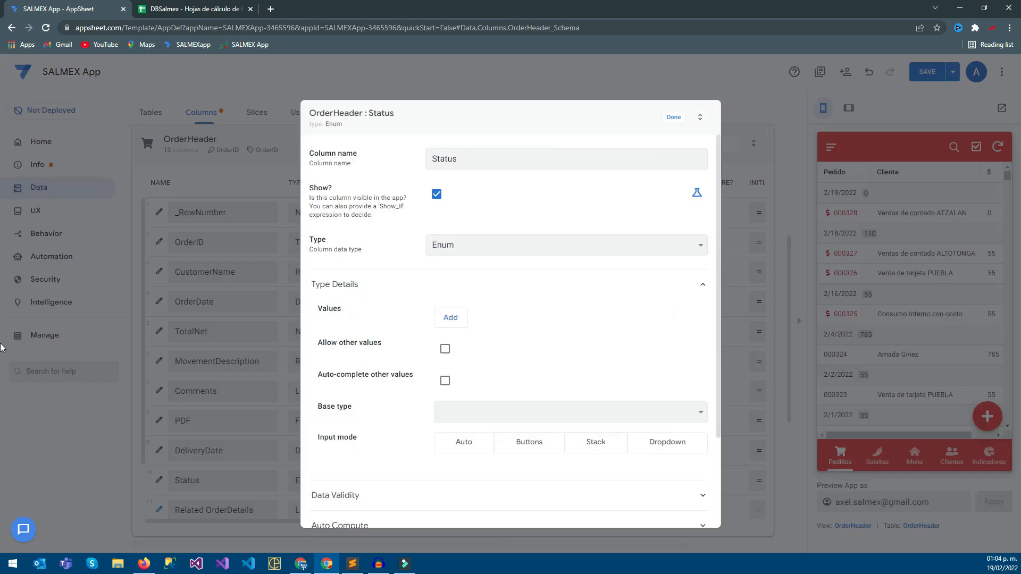
Add the values ABIERTO, PENDIENTE and COMPLETADO to the Status Enum and finish its column settings.
click(450, 317)
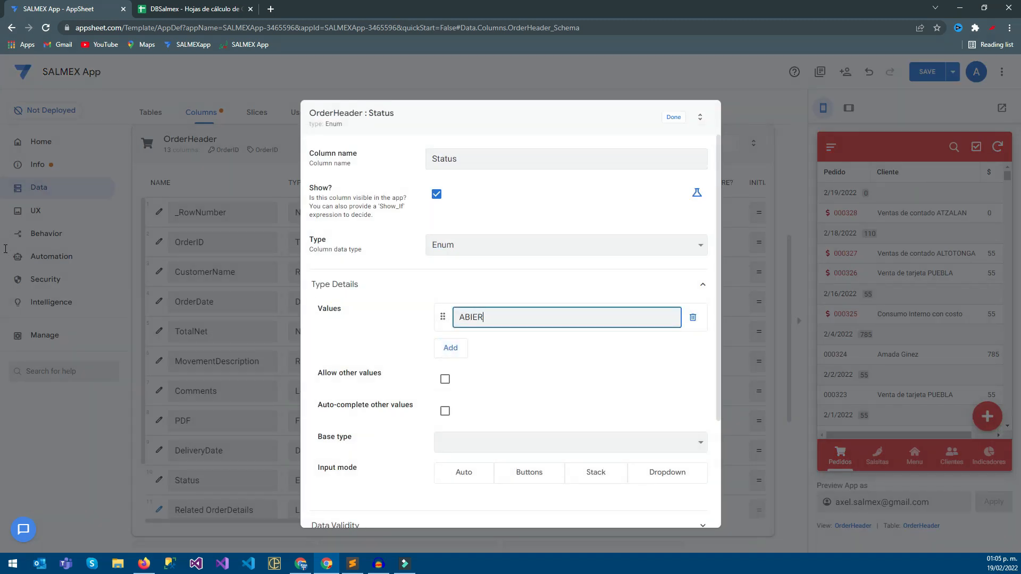
text(ABIERTO)
key(Return)
text(PEDN)
text(IE)
key(BackSpace)
key(BackSpace)
key(BackSpace)
key(BackSpace)
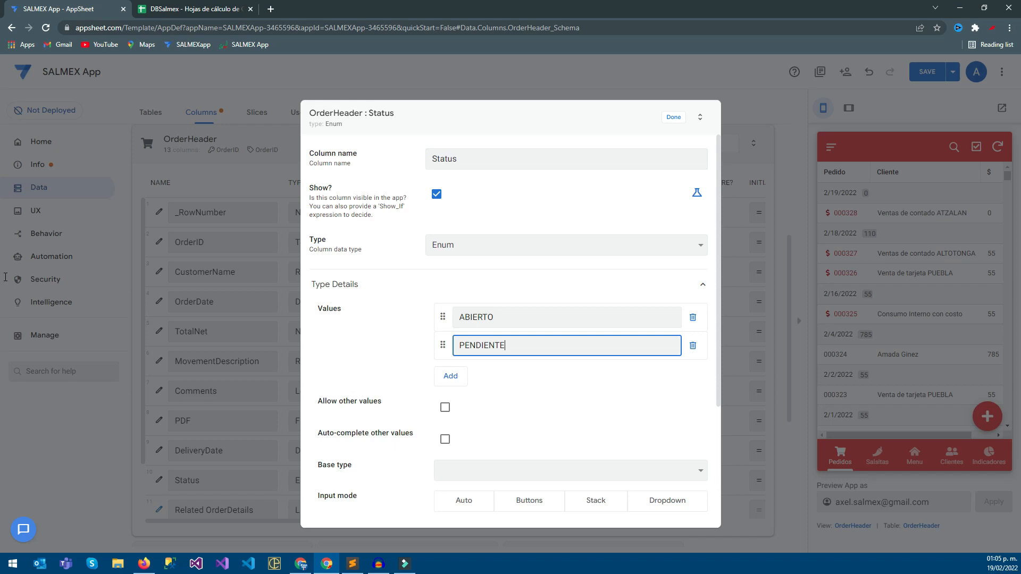
key(Return)
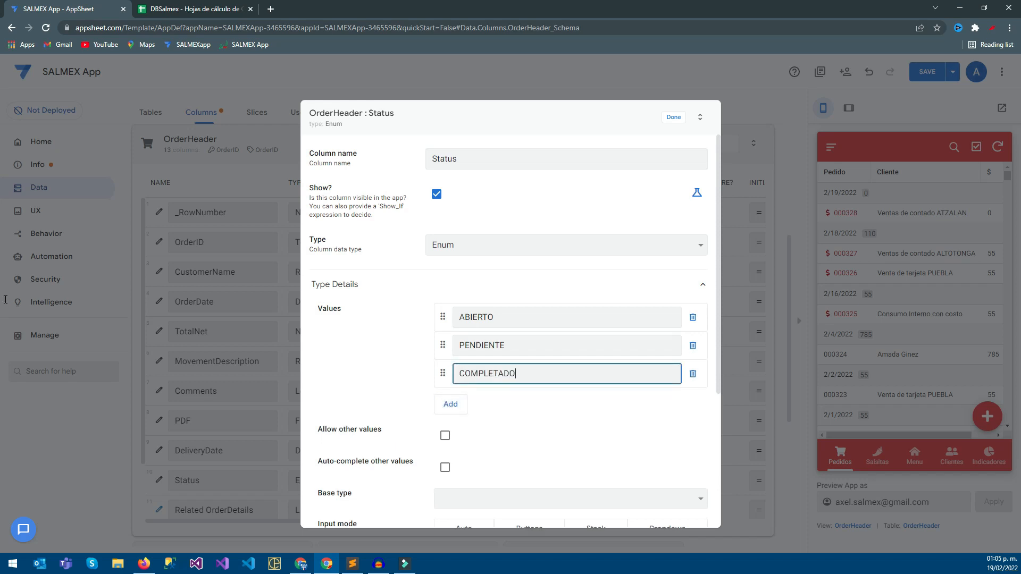
click(2, 55)
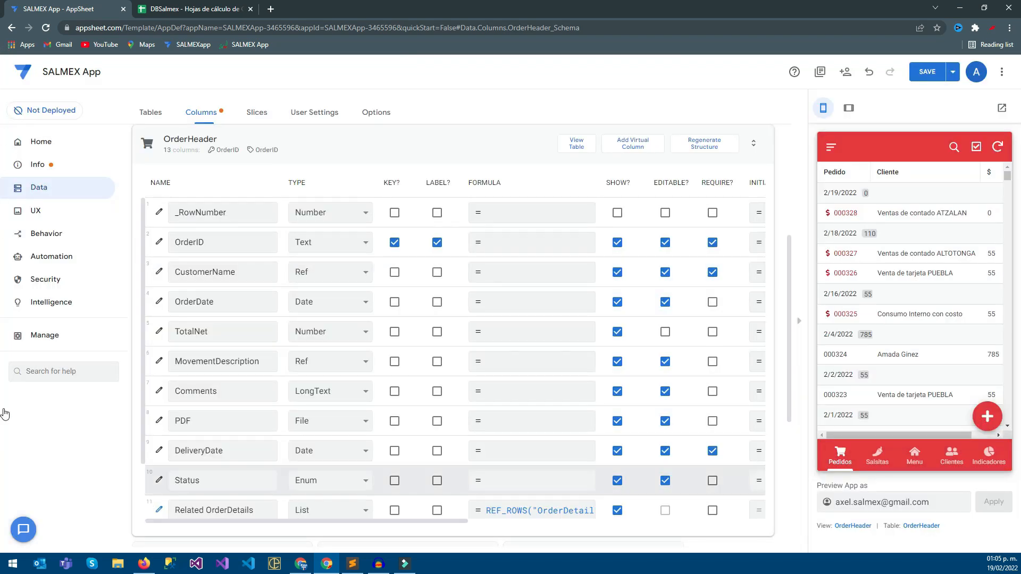
Set the Status column's initial value to ABIERTO and save the app.
drag(372, 522, 458, 521)
click(648, 481)
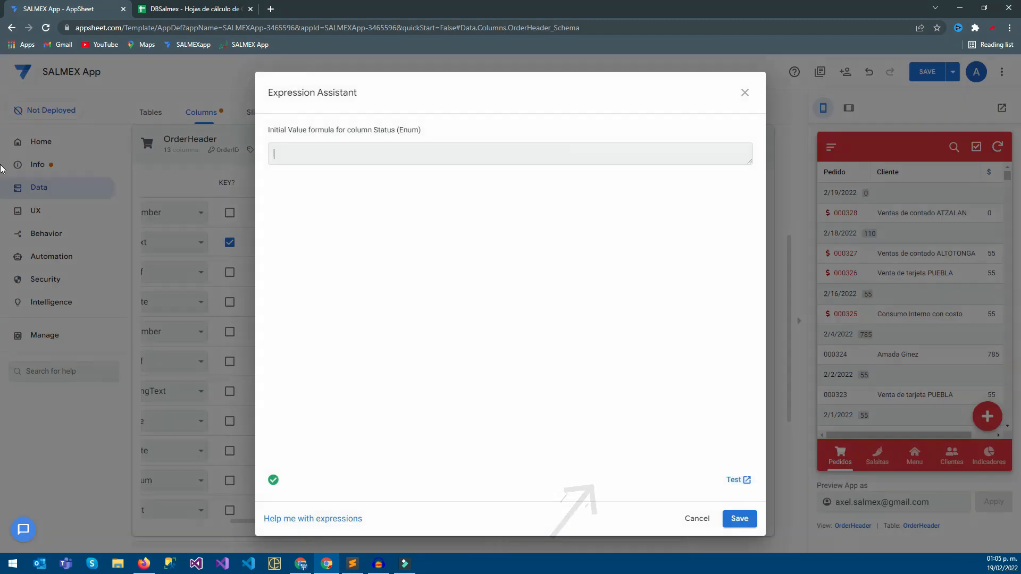
text(ABIERTO)
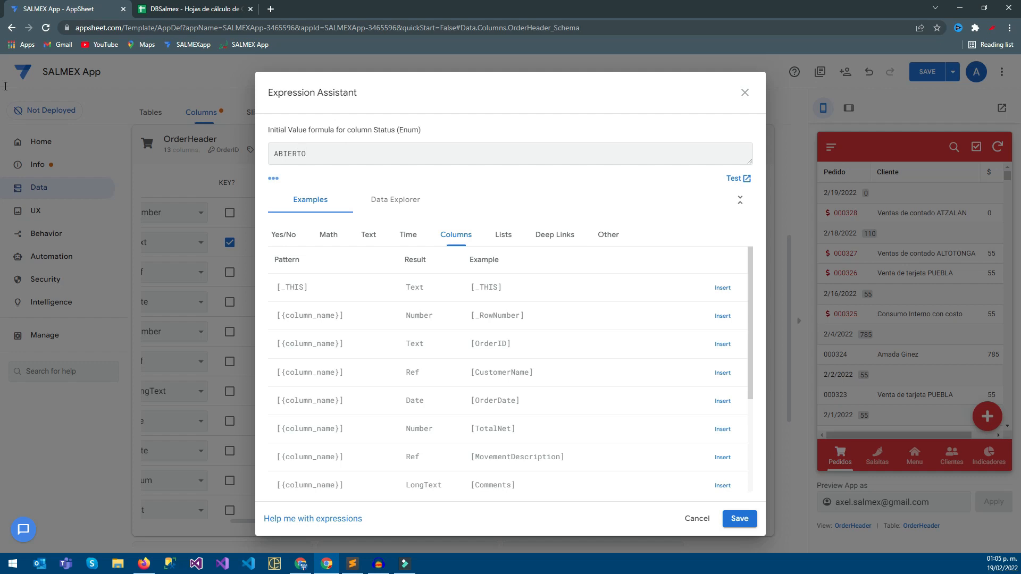
click(739, 519)
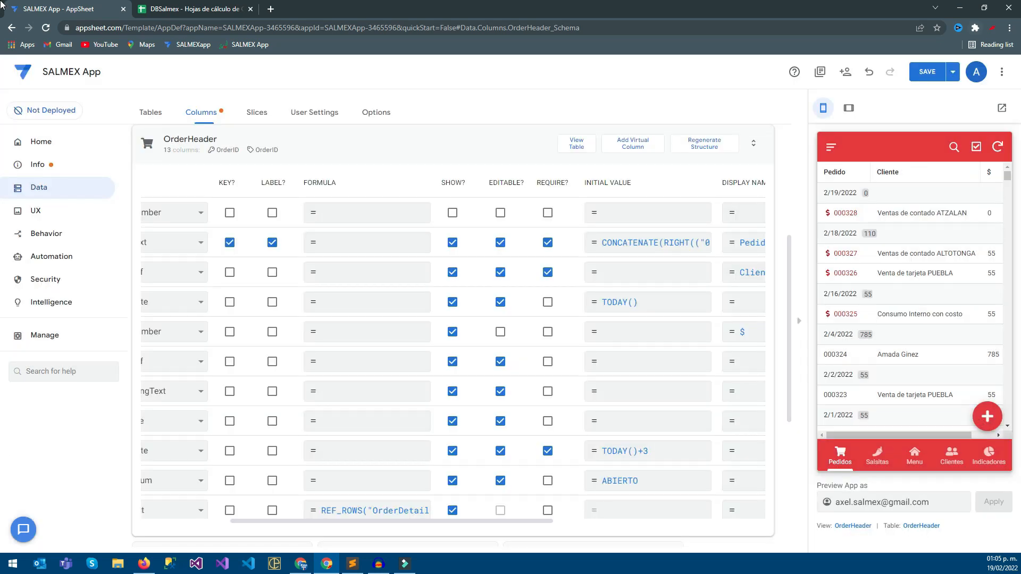
click(928, 72)
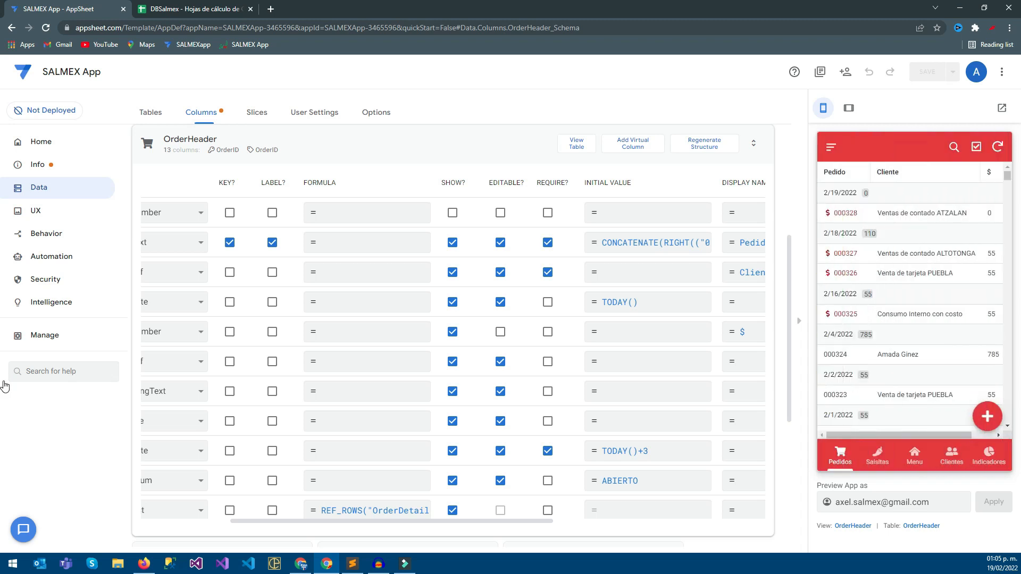
Edit the Ventas de contado ATZALAN test order in the preview and set its Status to ABIERTO.
click(990, 417)
scroll(911, 330, down, 5)
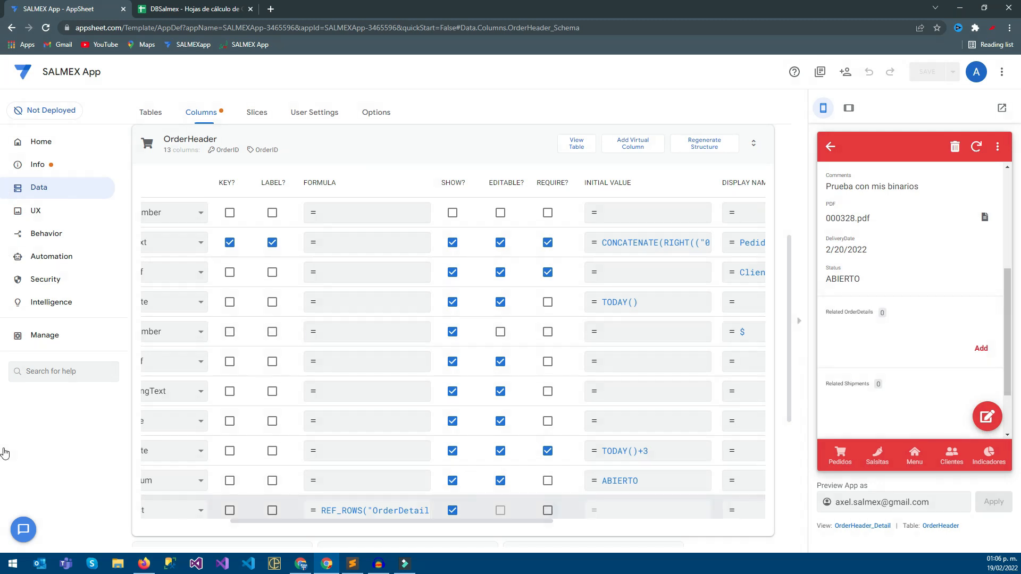
Set the display name of OrderHeader's Related Shipments column to Envíos.
drag(452, 522, 598, 522)
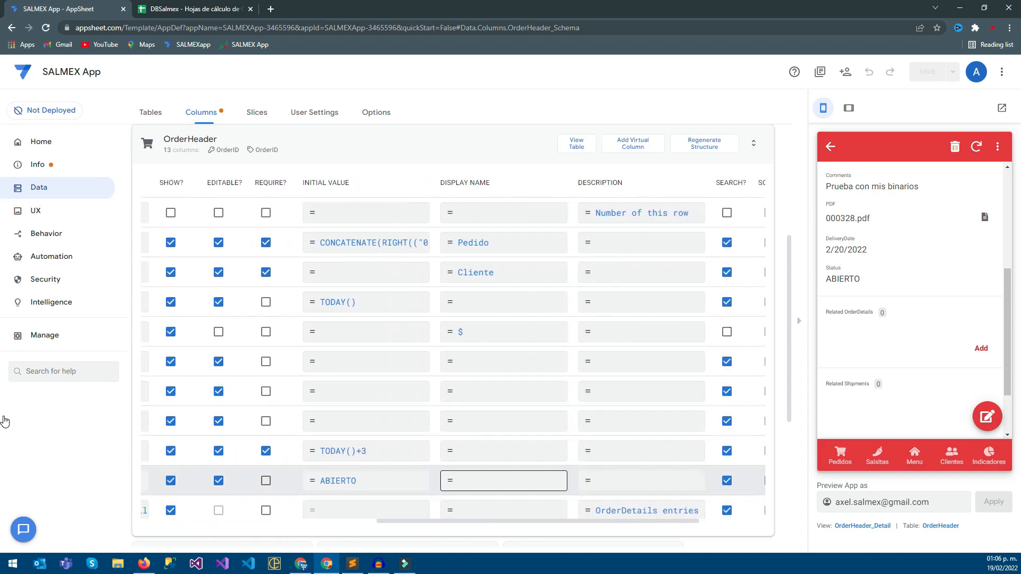
scroll(504, 481, down, 1)
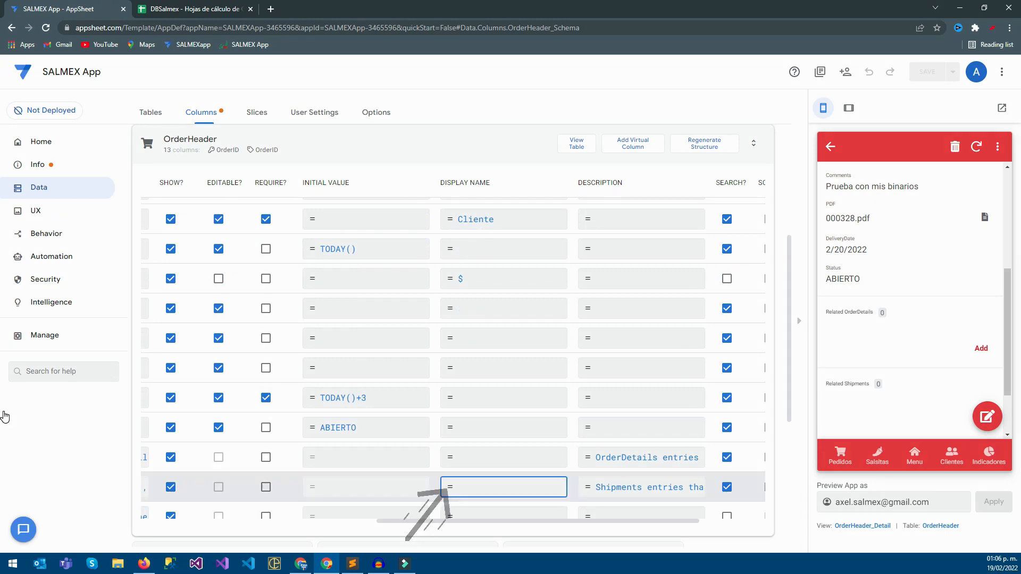
click(504, 487)
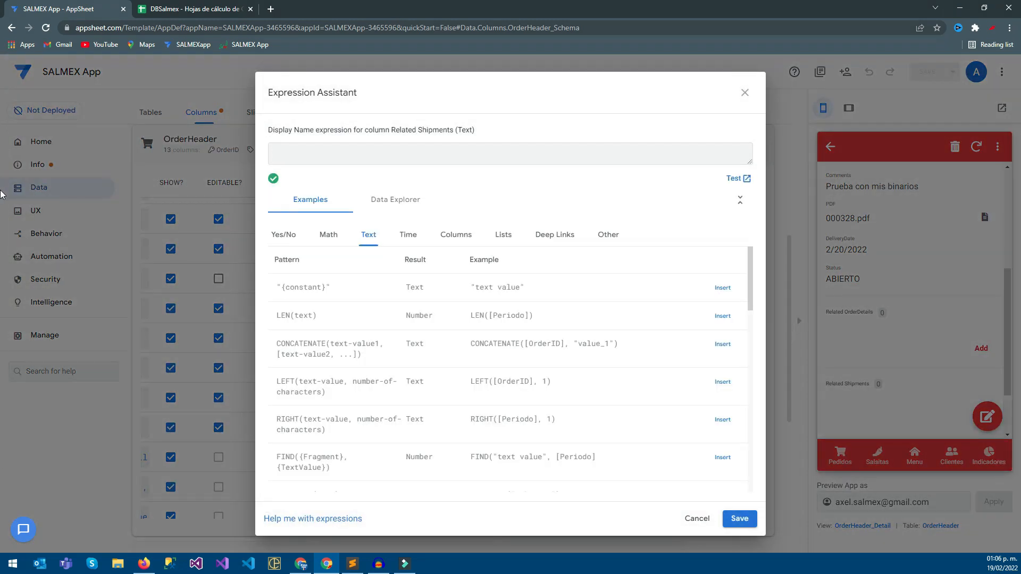
text(eNVB)
click(740, 519)
Set the display name of the Related OrderDetails column to Artículos and save the app.
click(504, 458)
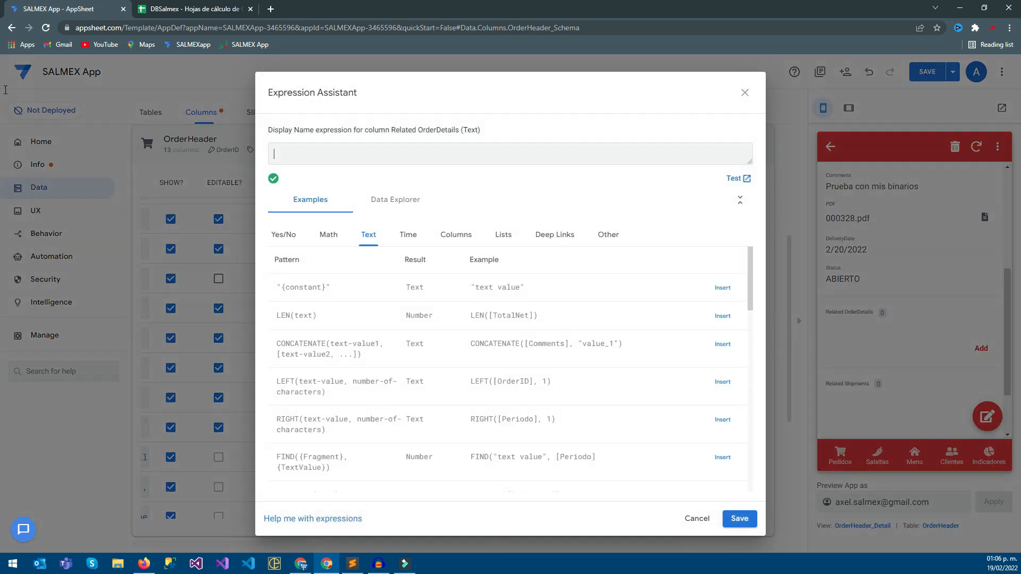
text(Articulos)
click(740, 520)
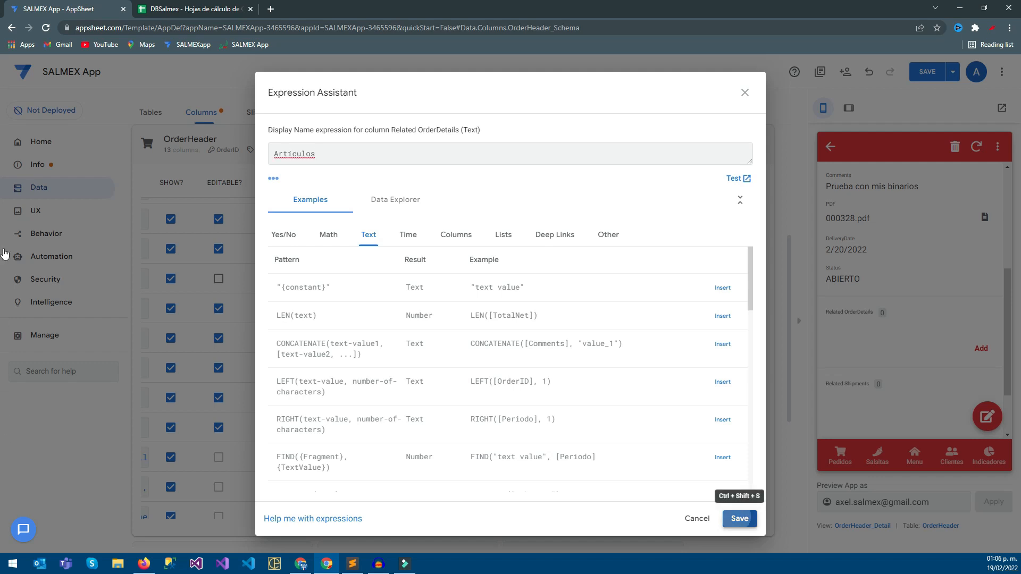
click(928, 72)
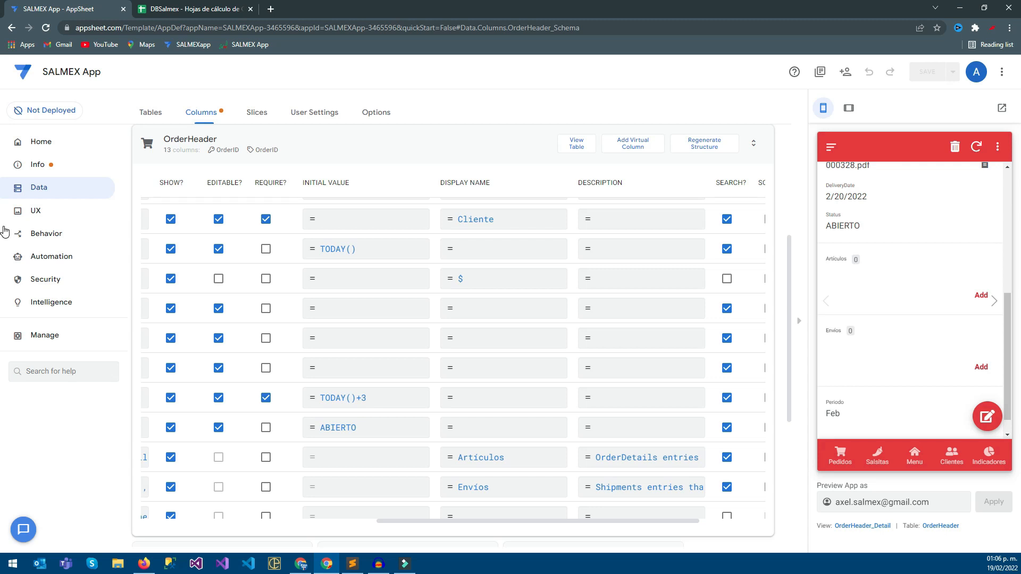
Start adding an article to the order in the preview and examine the choices offered for Product.
click(981, 295)
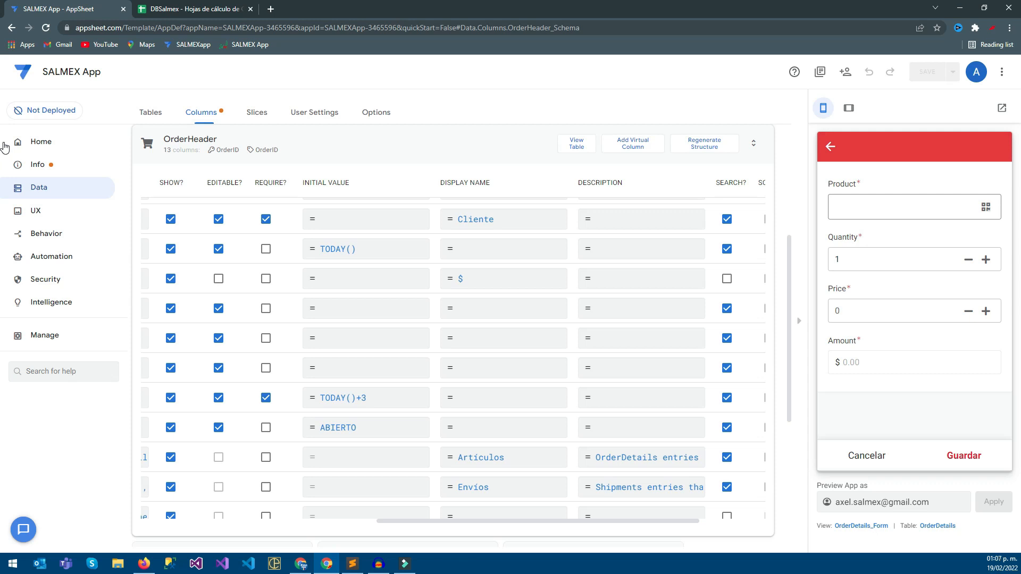
click(906, 207)
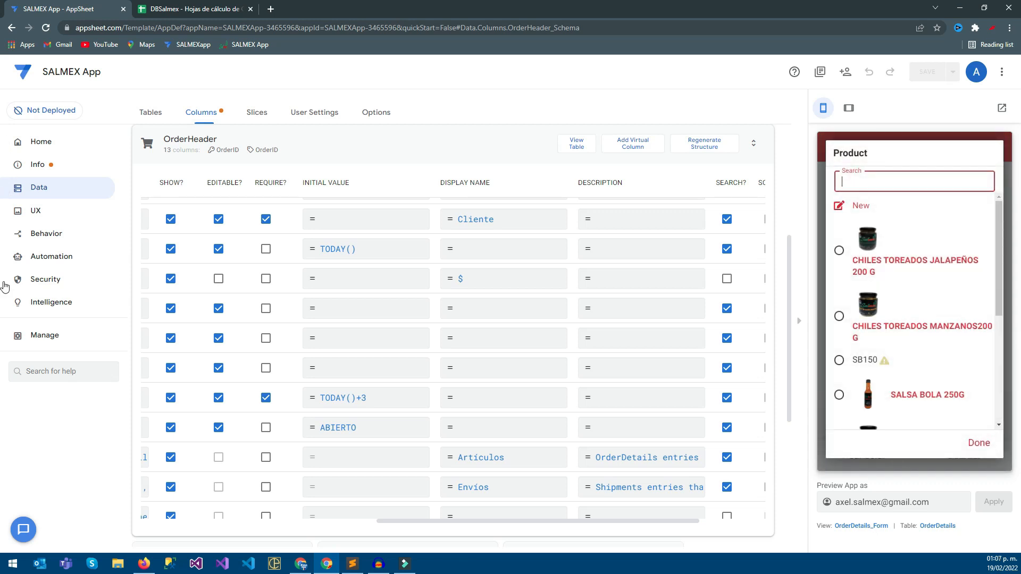
scroll(915, 311, down, 2)
scroll(915, 311, down, 2)
scroll(915, 311, up, 4)
scroll(915, 311, down, 3)
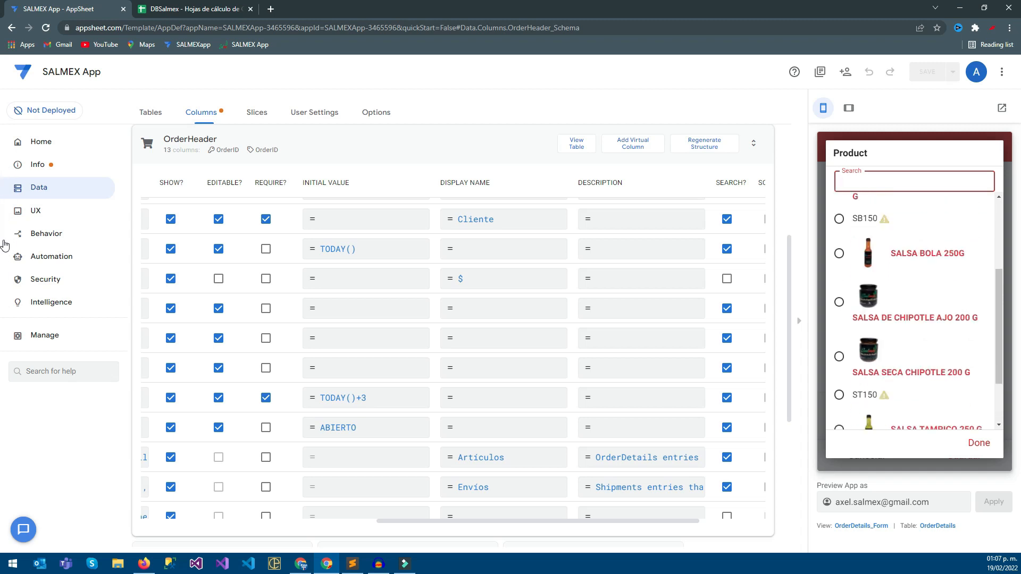
key(Escape)
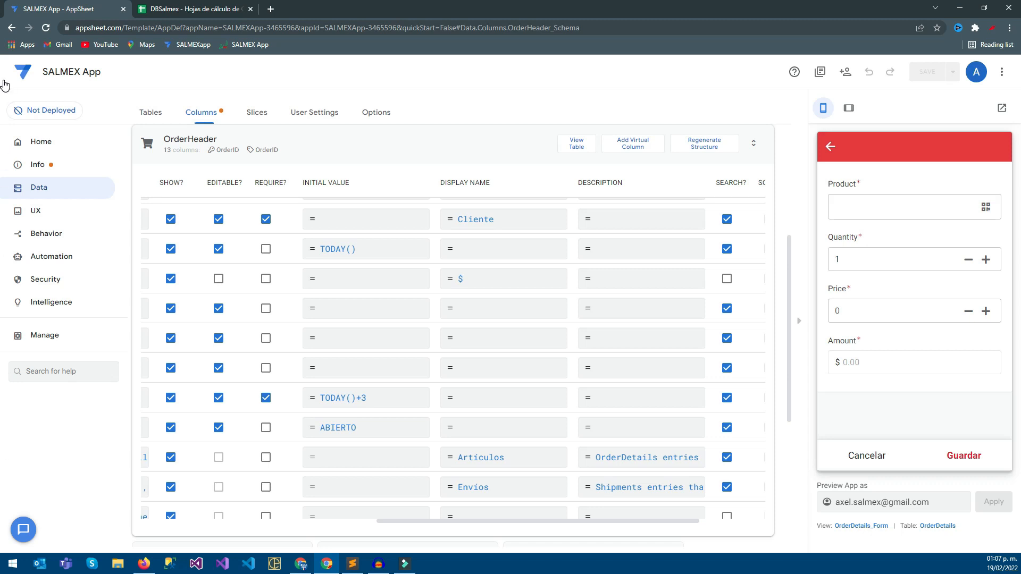
Close the OrderHeader columns and open the column list of the OrderDetails table.
click(754, 143)
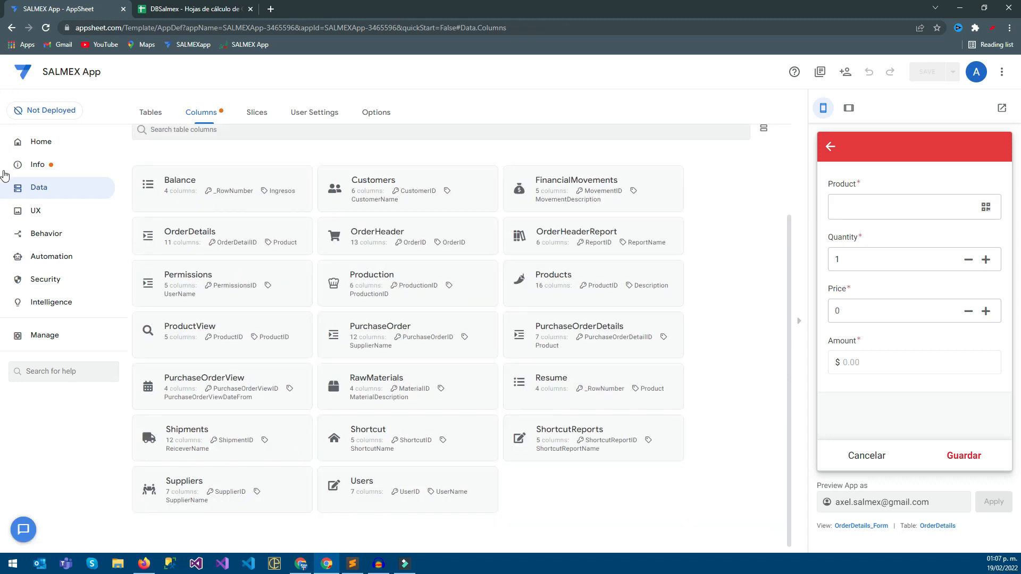
click(379, 235)
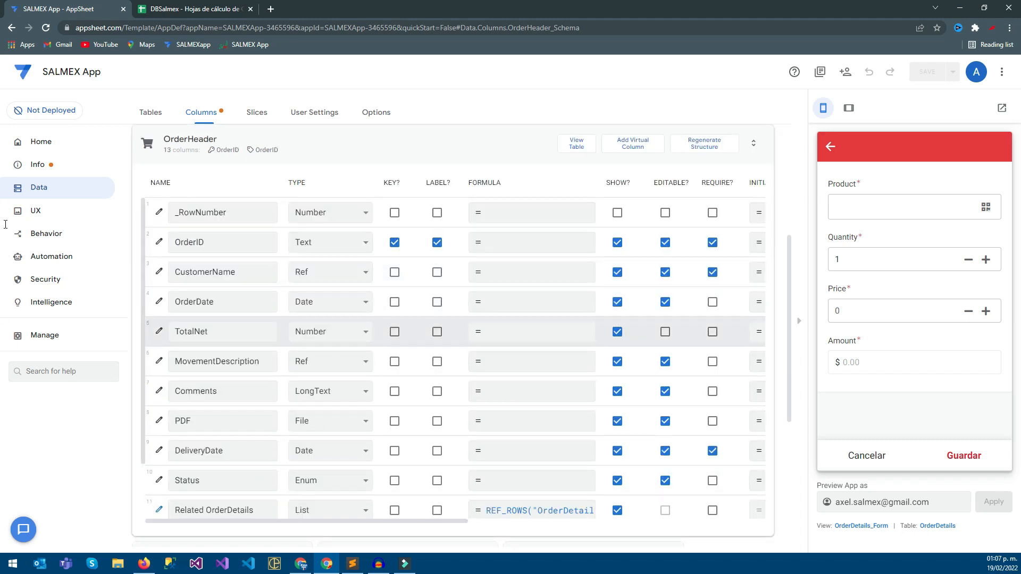
click(351, 142)
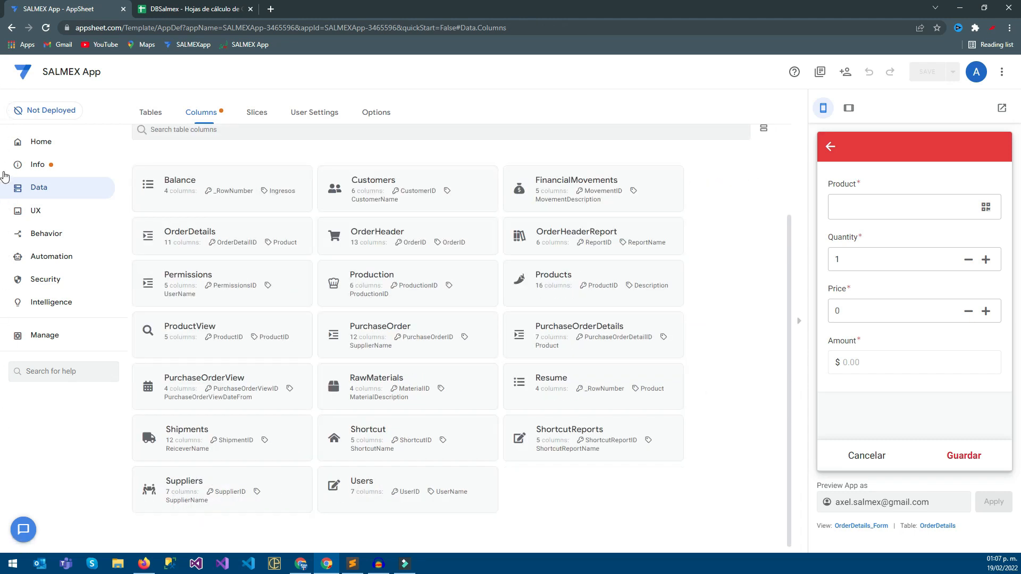
click(190, 232)
click(194, 9)
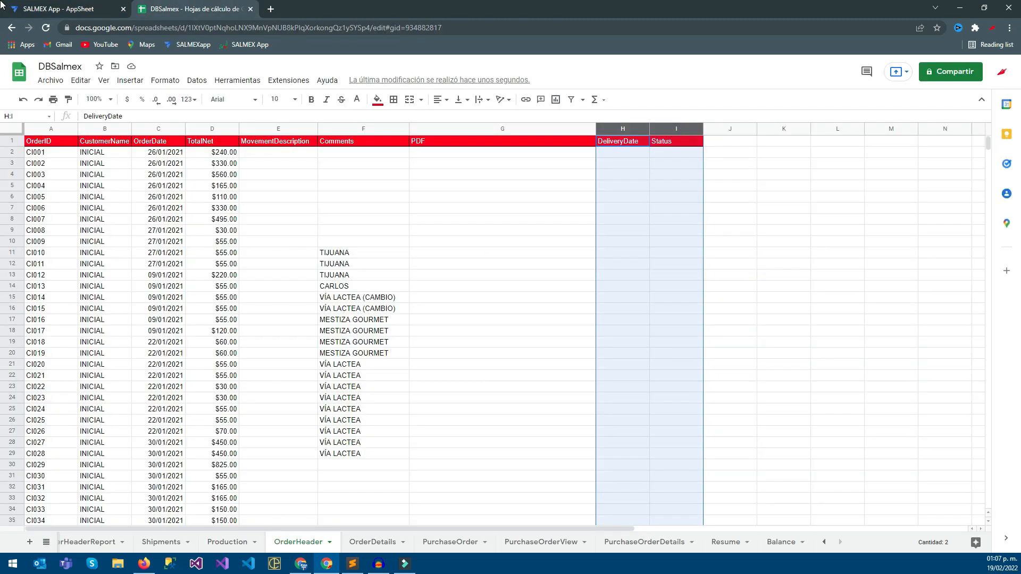
click(63, 9)
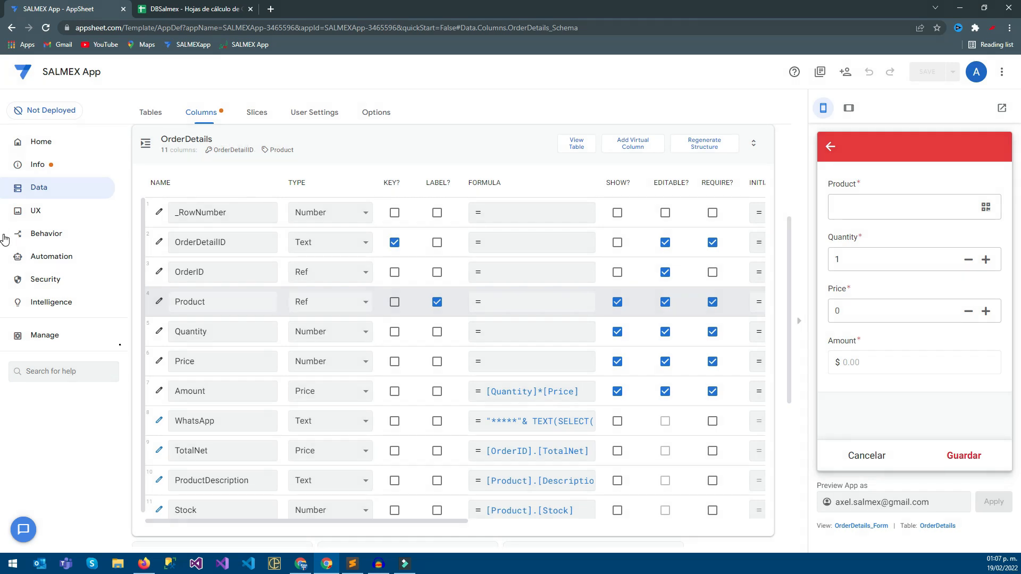
Examine the Valid If expression in the data validity settings of OrderDetails' Product column.
click(159, 302)
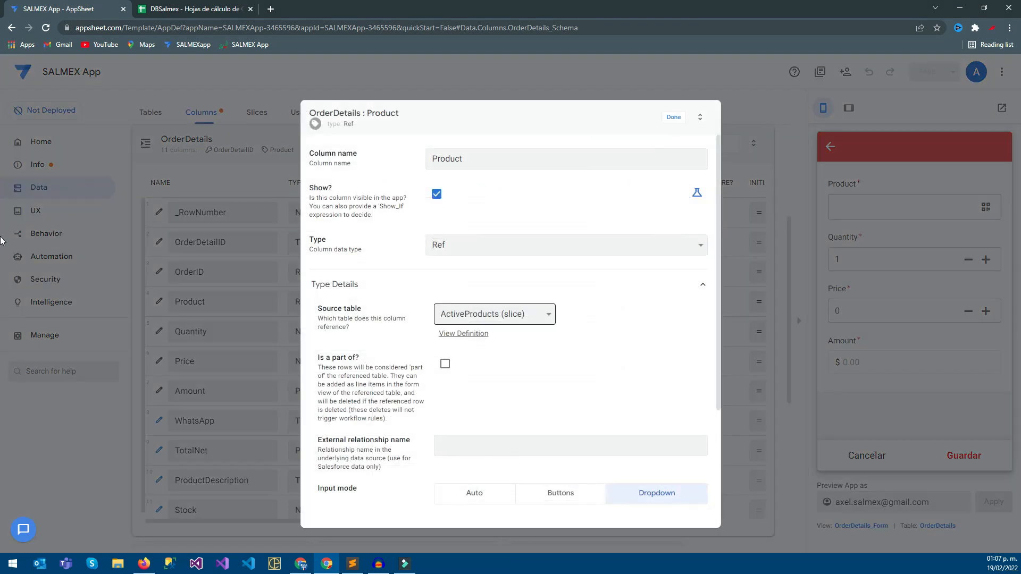
scroll(510, 331, down, 3)
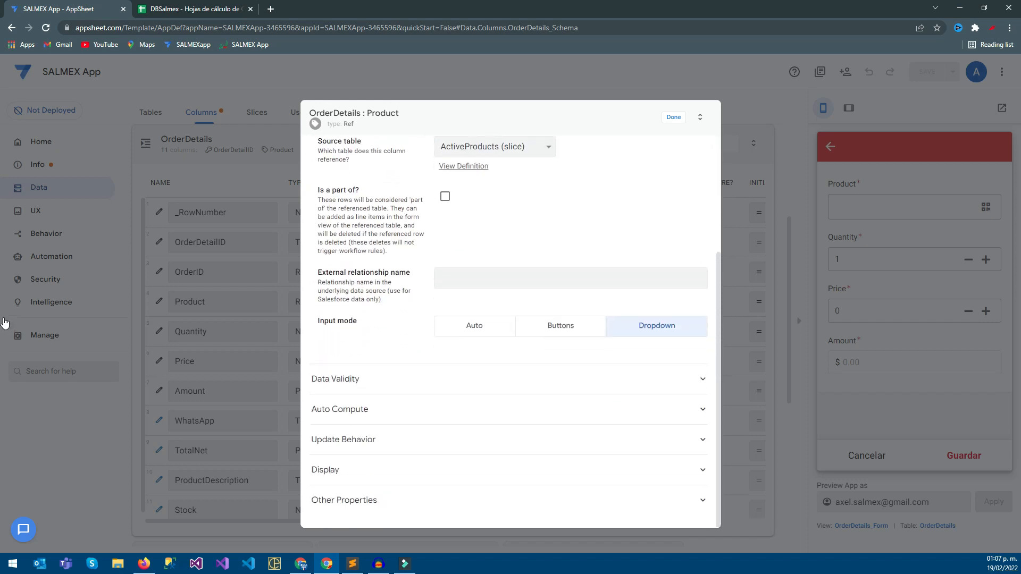
click(335, 379)
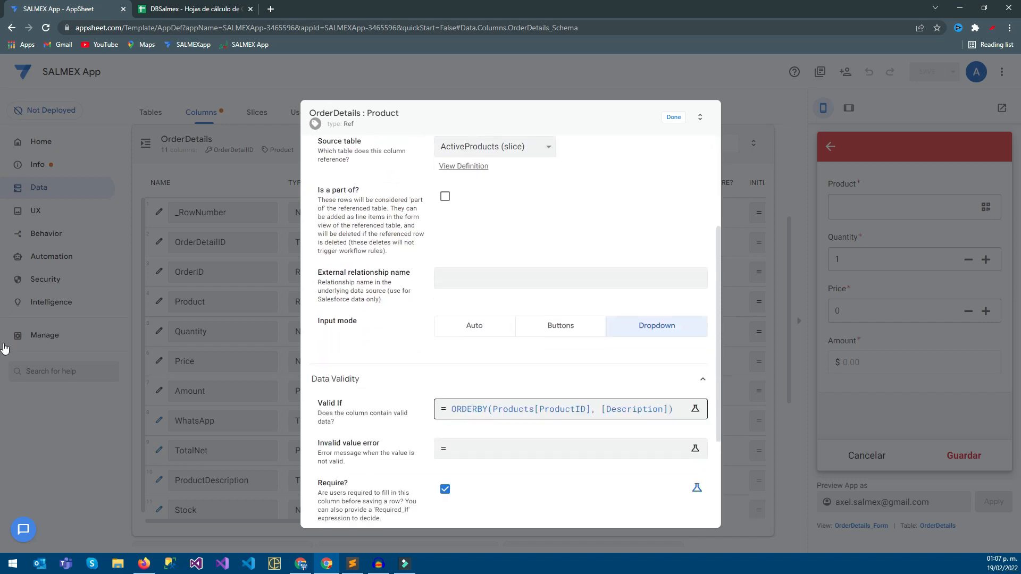
click(470, 409)
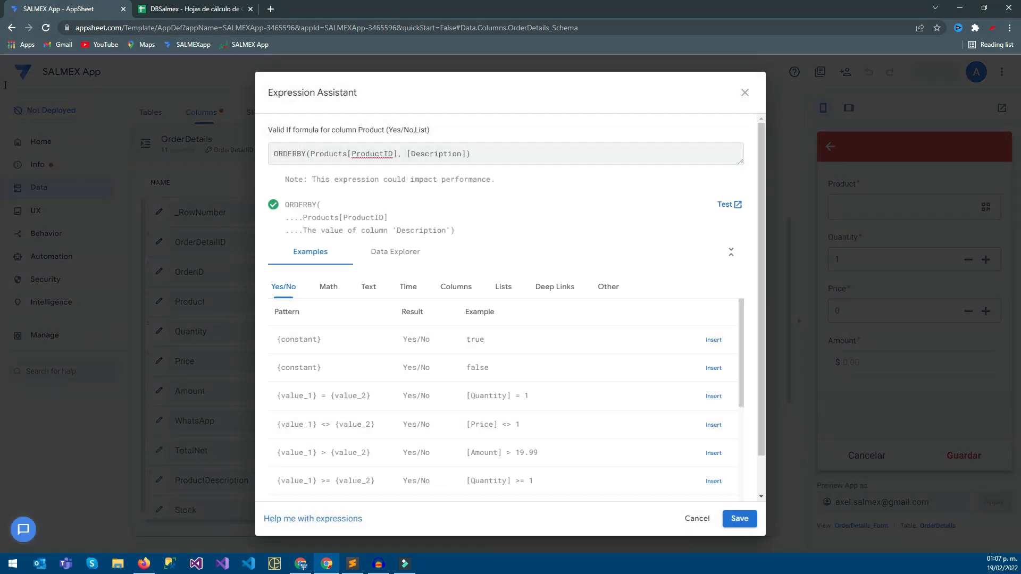
drag(397, 154, 328, 153)
drag(439, 154, 466, 153)
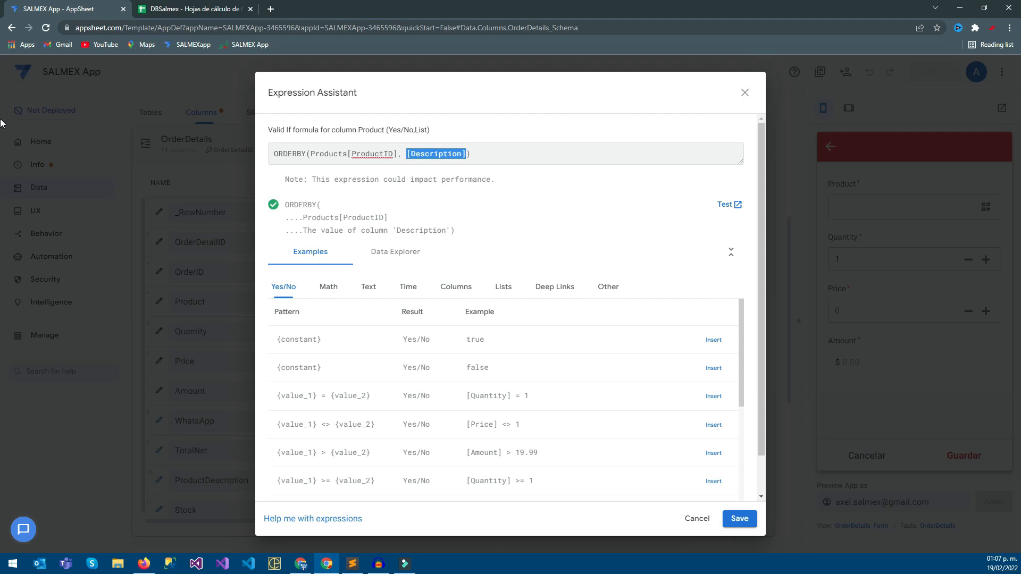
click(740, 519)
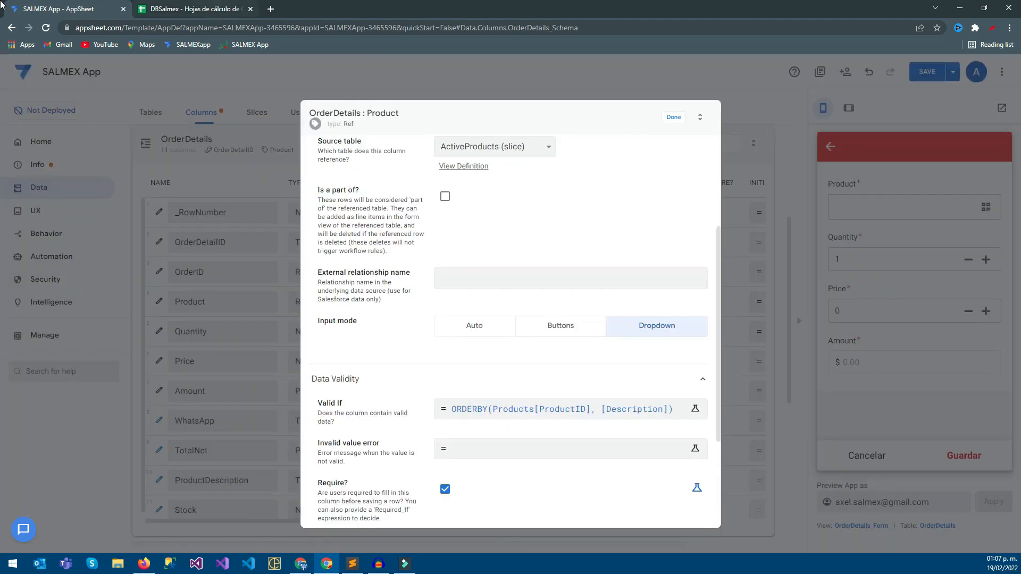
Switch to the DBSalmex spreadsheet and compare the FALSO and VERDADERO status rows in the Products sheet.
key(ctrl+Tab)
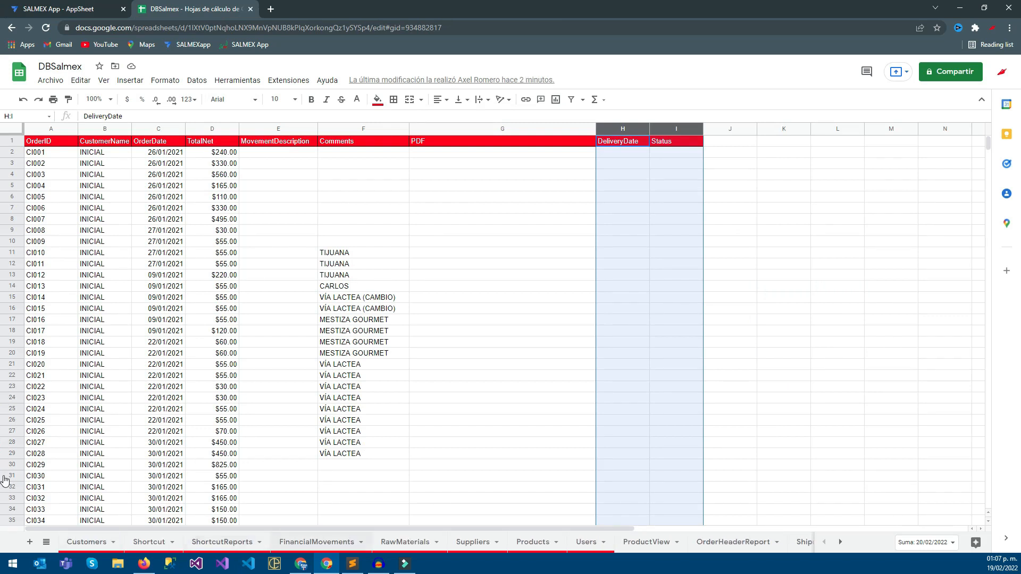
click(533, 543)
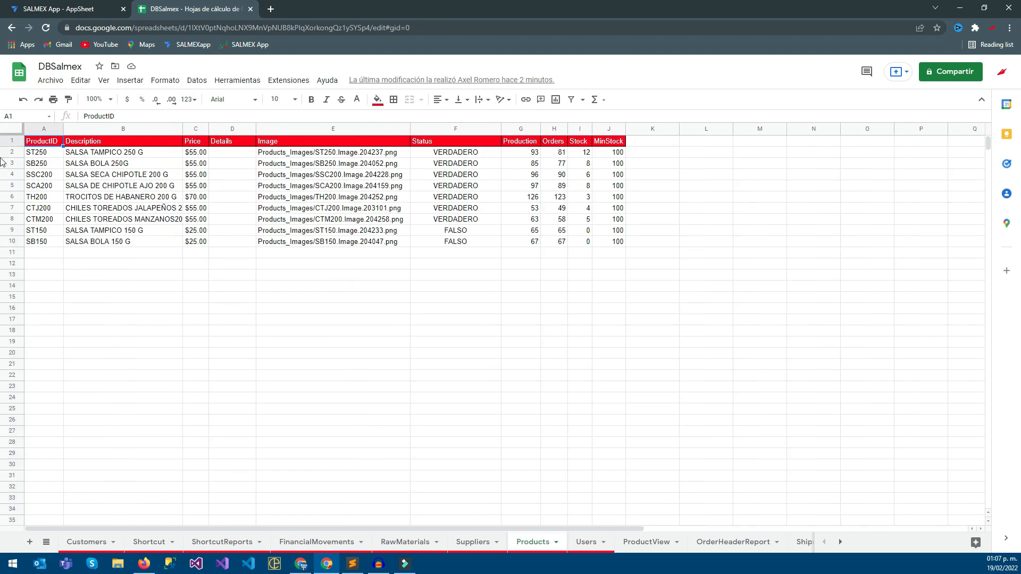
drag(609, 231, 44, 242)
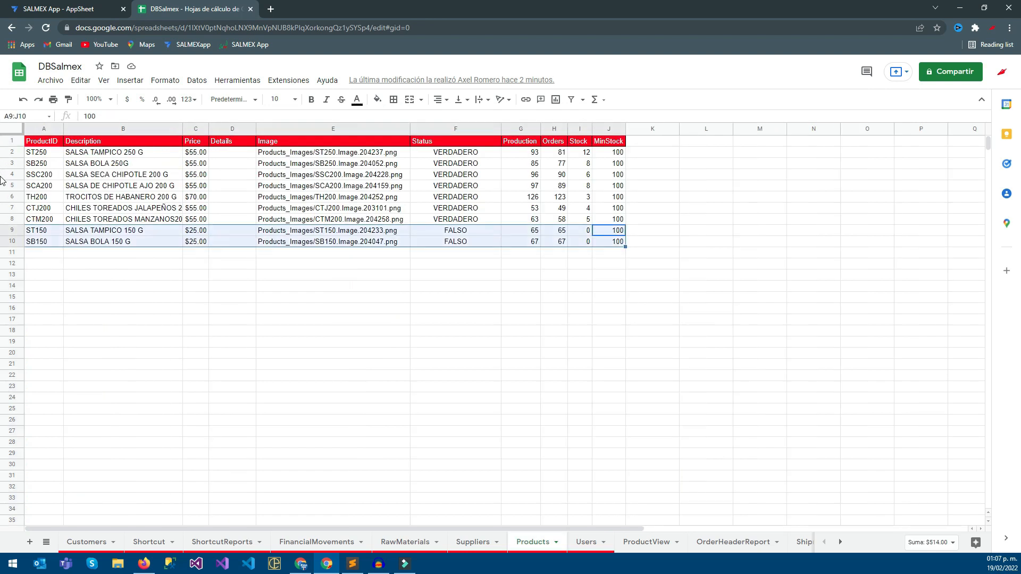
click(554, 275)
drag(609, 230, 44, 241)
click(232, 275)
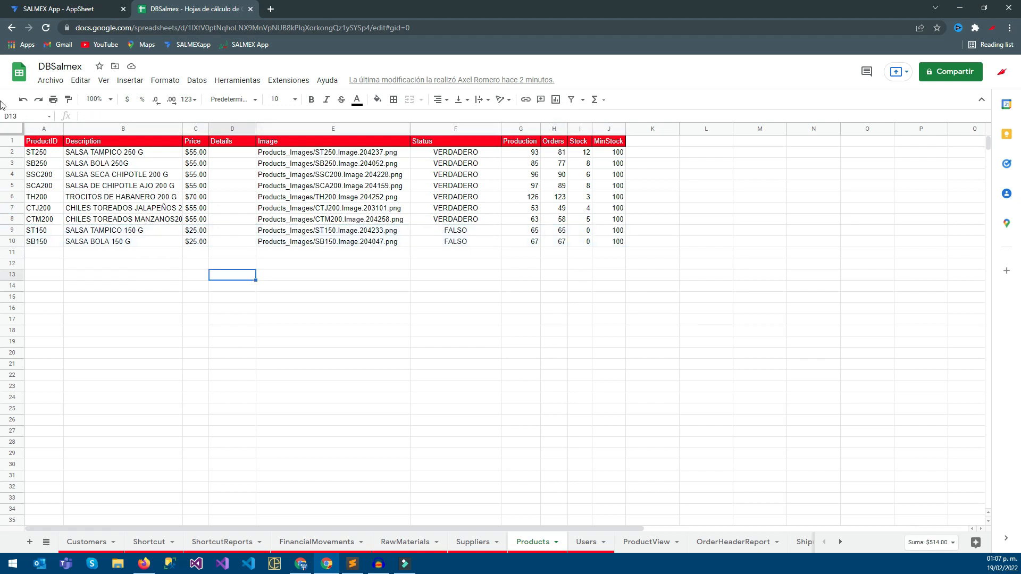
drag(44, 152, 609, 219)
click(58, 8)
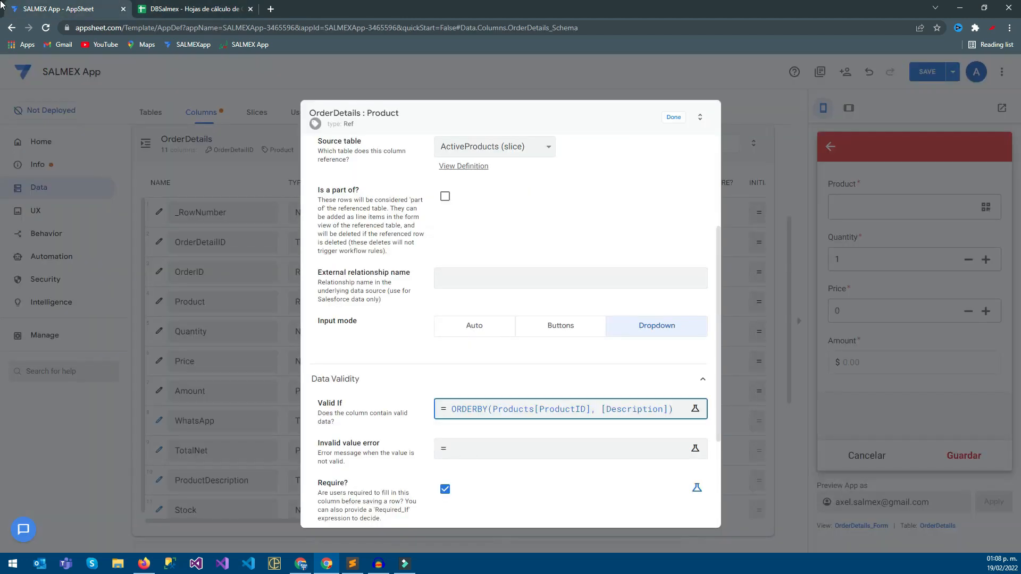
Reopen the Product column's Valid If expression in AppSheet and start a SELECT(Products) formula below the ORDERBY line.
click(266, 242)
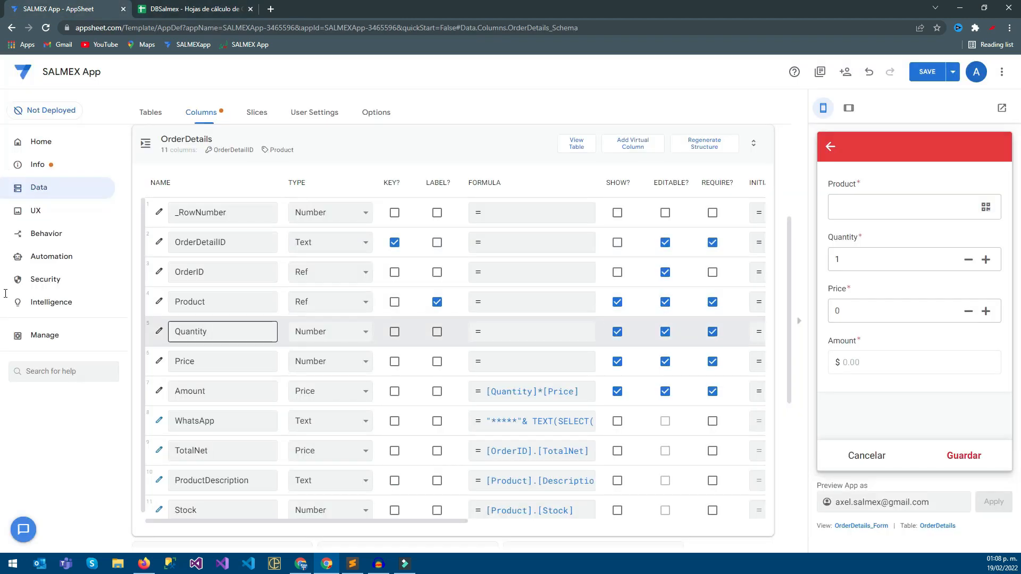
click(159, 302)
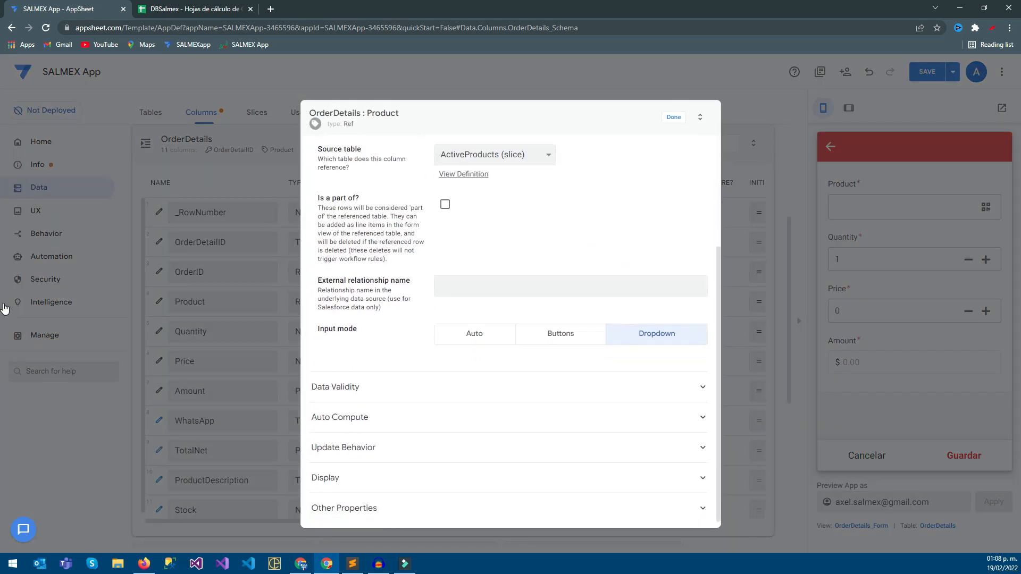
click(562, 417)
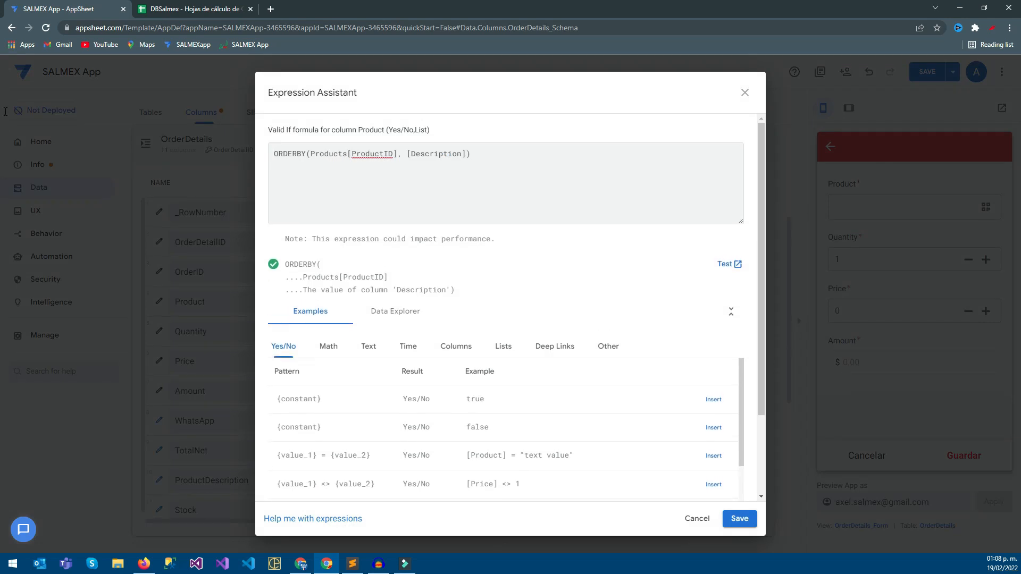
key(Return)
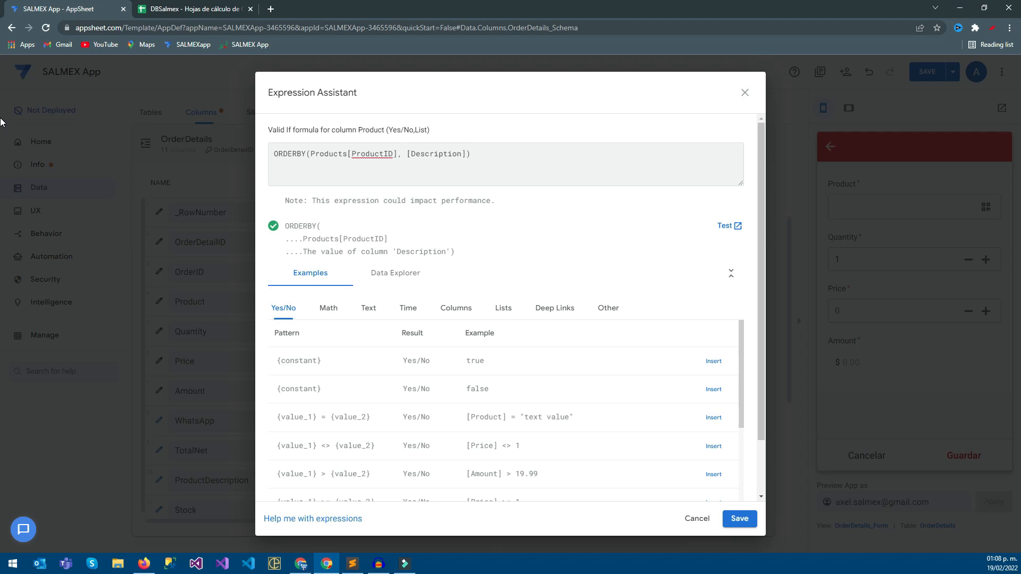
text(SD)
text(LE)
text(CT))
text(()
key(Right)
text(Products)
key(ctrl+Tab)
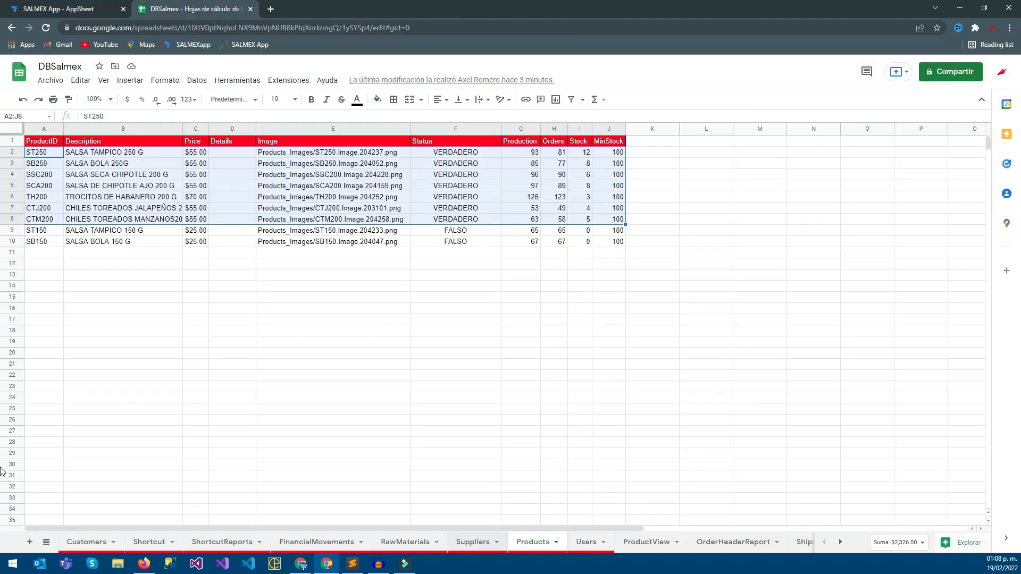
click(3, 7)
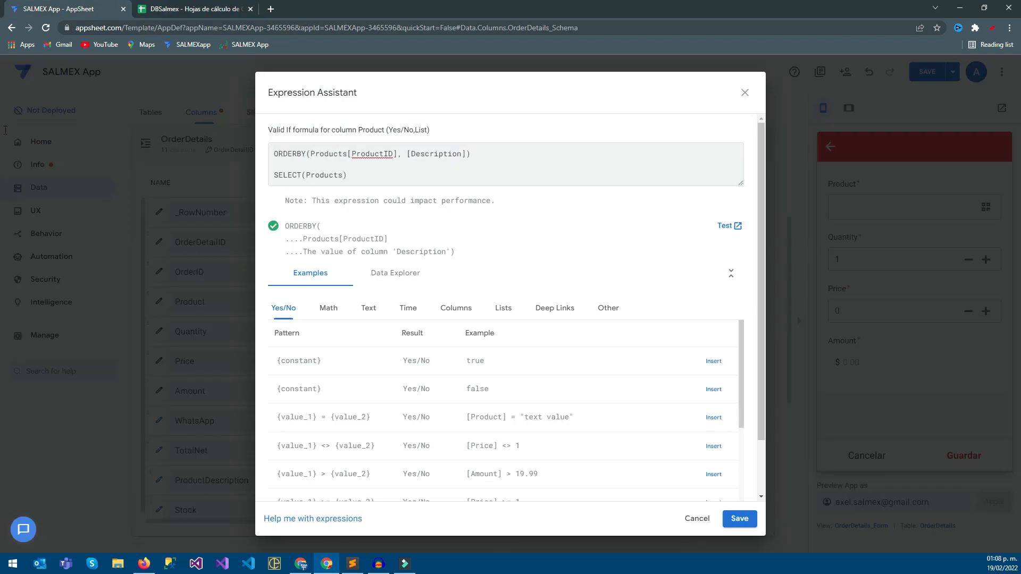
Add the [ProductID] column reference after Products in the SELECT formula, checking the column names in the Products sheet.
text([)
text(Z)
text(])
text(ProductID)
key(ctrl+Tab)
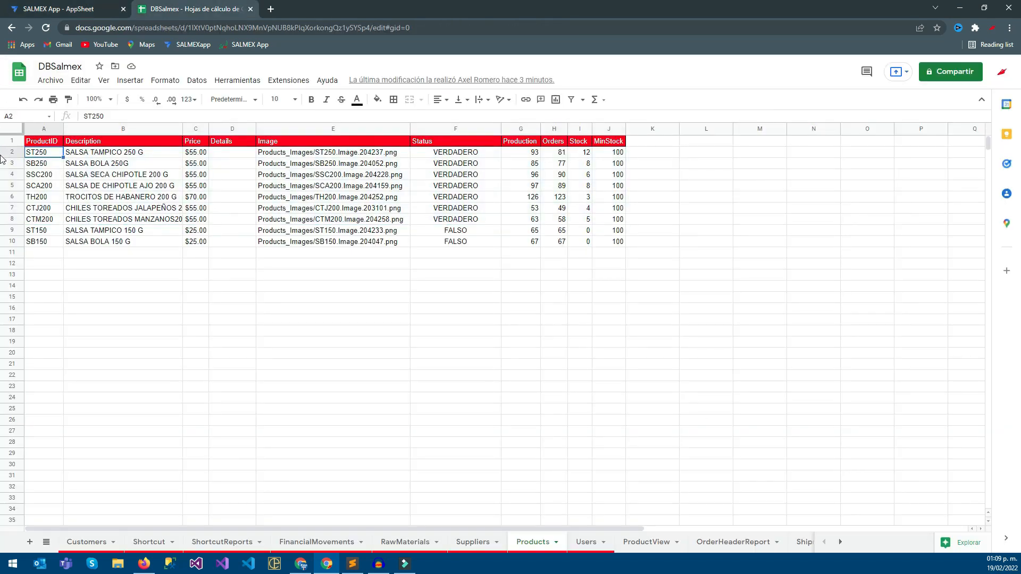
key(ctrl+Tab)
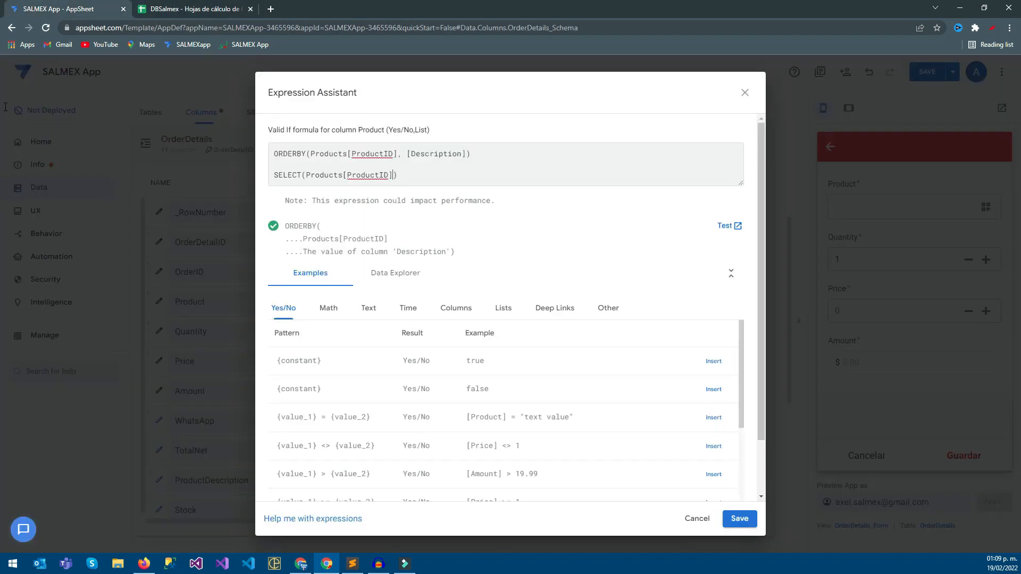
Add an empty column reference as the SELECT formula's second argument, checking the Stock column name in the Products sheet.
text(,)
text([)
key(alt)
key(alt)
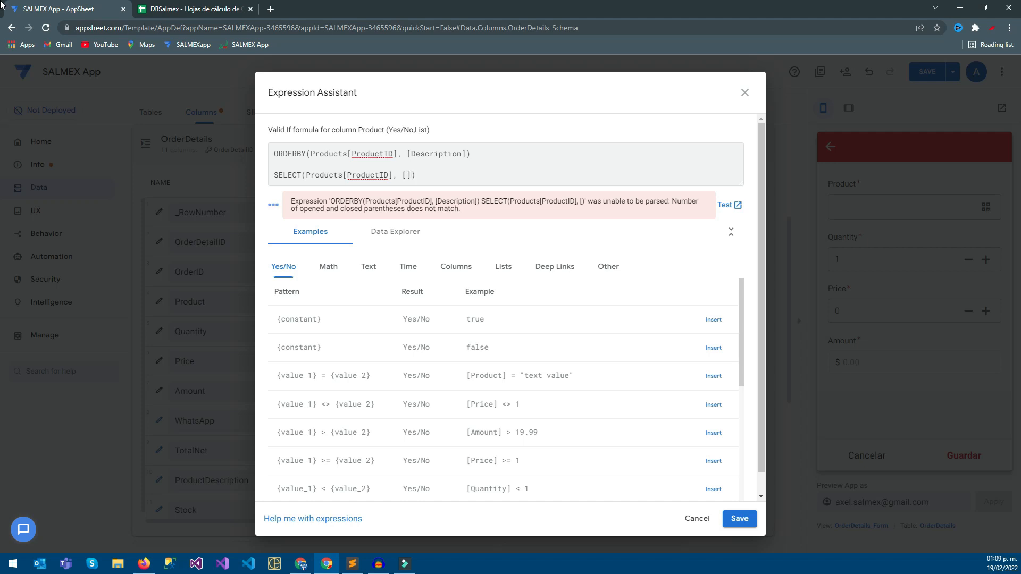
key(ctrl+Tab)
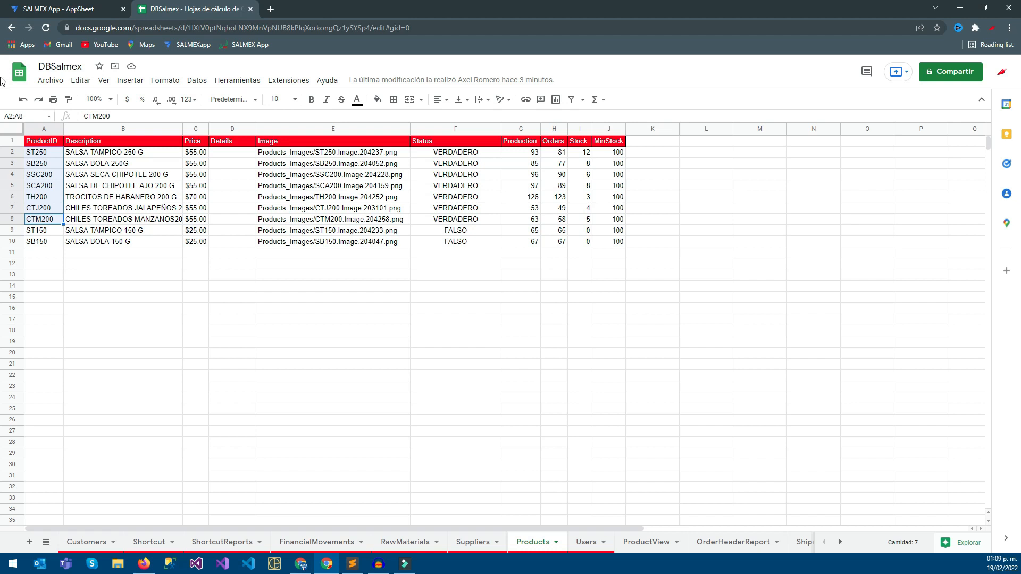
click(578, 129)
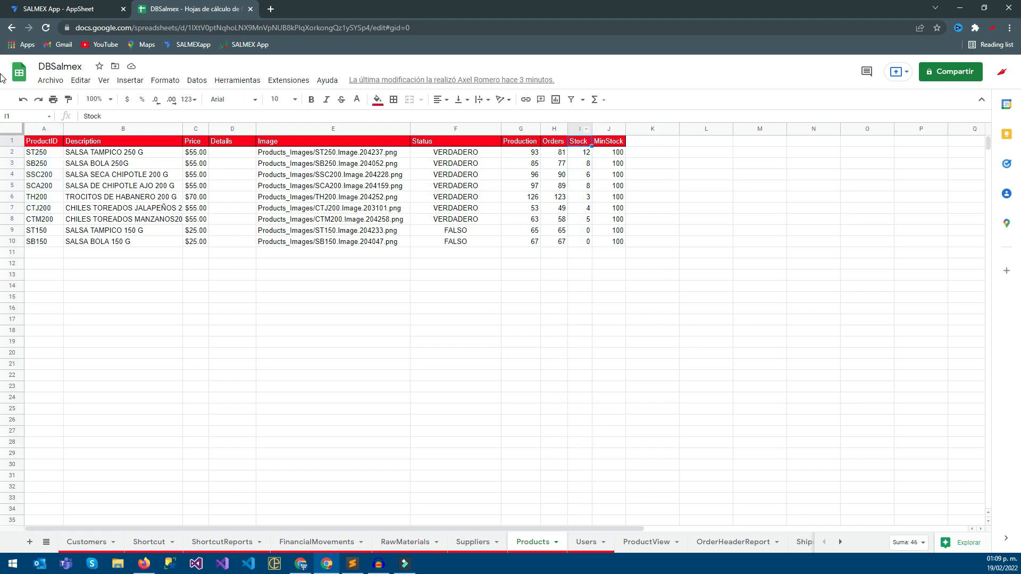
key(ctrl+Tab)
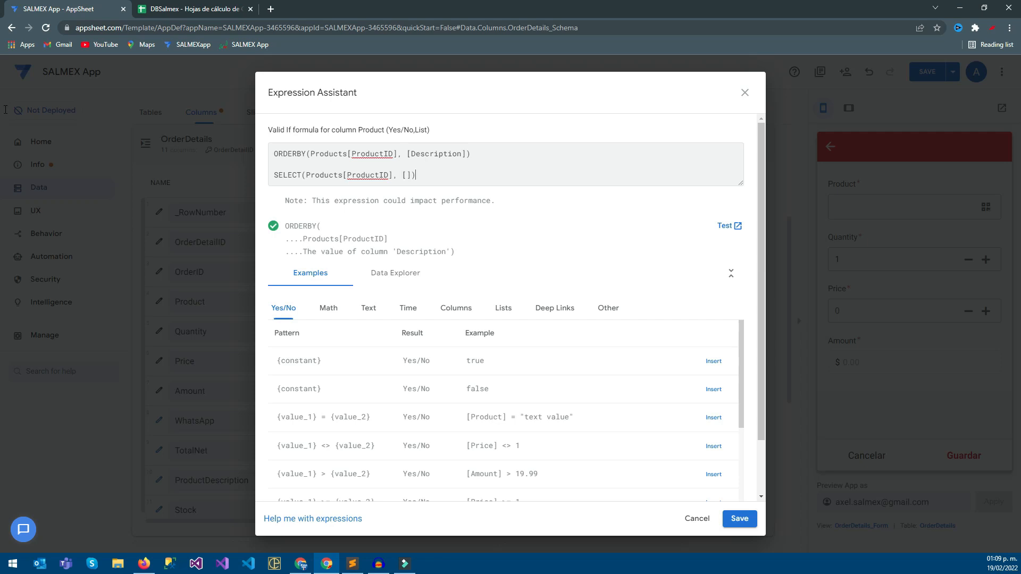
Complete the SELECT condition as [Stock]>=1.
text(Str)
key(BackSpace)
text(ock]>?)
key(BackSpace)
text(=)
Review the products' Stock values in the DBSalmex spreadsheet and return to the Valid If expression in AppSheet.
key(ctrl+Tab)
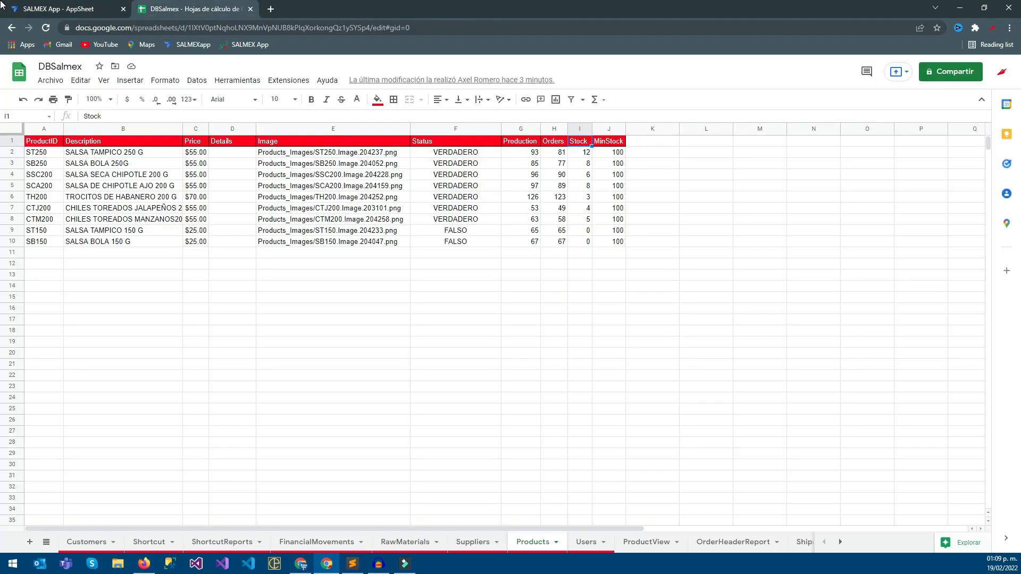
key(Down)
key(shift+Down)
key(shift+Down)
key(shift+Down)
key(shift+Down)
key(shift+Down)
key(shift+Down)
key(shift+Down)
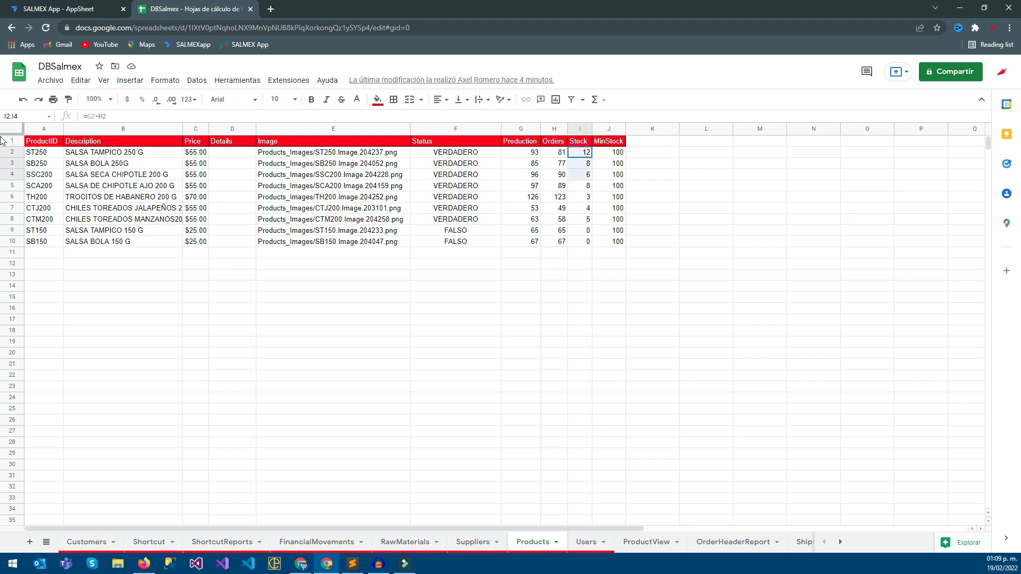
key(ctrl+shift+Tab)
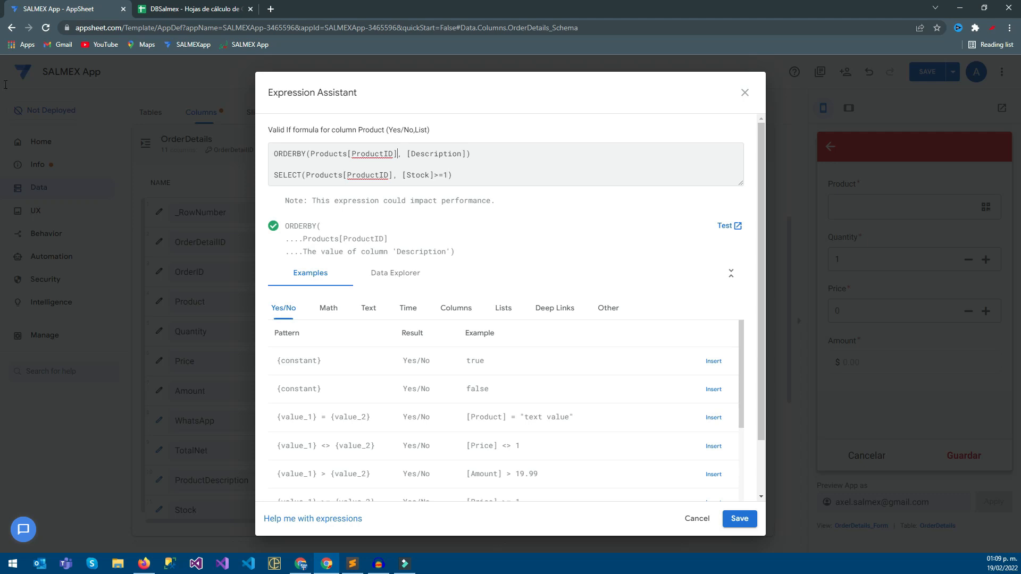
Move the SELECT formula into ORDERBY in place of Products[ProductID], giving ORDERBY(SELECT(Products[ProductID], [Stock]>=1), [Description]).
key(shift+Left)
key(shift+Left)
key(shift+Left)
key(shift+Left)
key(shift+Left)
key(shift+Left)
key(shift+Left)
key(shift+Left)
key(shift+Left)
key(shift+Left)
key(shift+Left)
key(shift+Left)
key(shift+Left)
key(shift+Left)
key(shift+Left)
key(shift+Left)
key(shift+Left)
key(shift+Left)
key(shift+Left)
drag(394, 175, 302, 175)
click(397, 154)
drag(452, 175, 274, 175)
key(ctrl+x)
drag(398, 154, 310, 154)
key(ctrl+v)
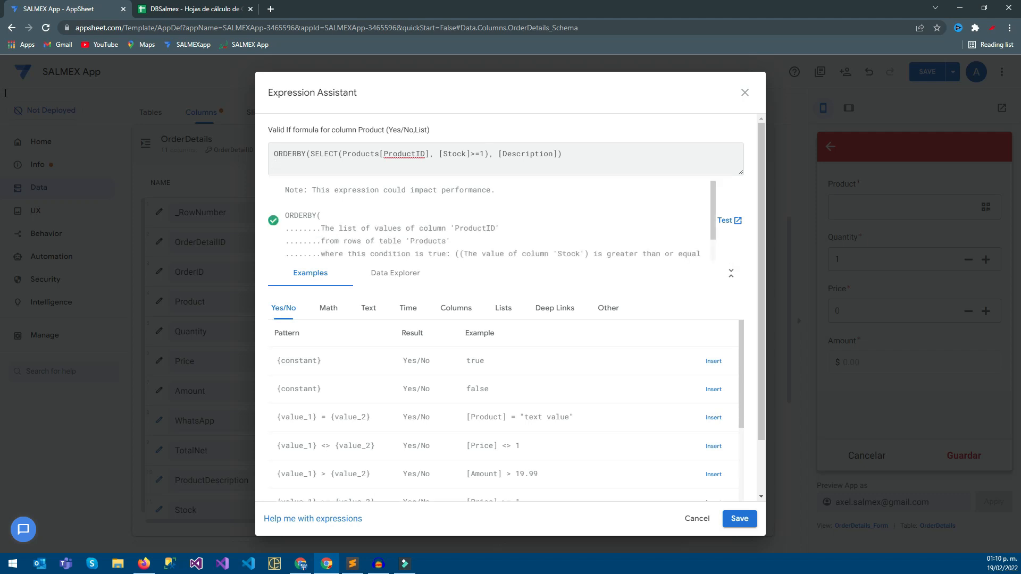
Save the Valid If expression, close the Product column settings and save the app.
click(740, 519)
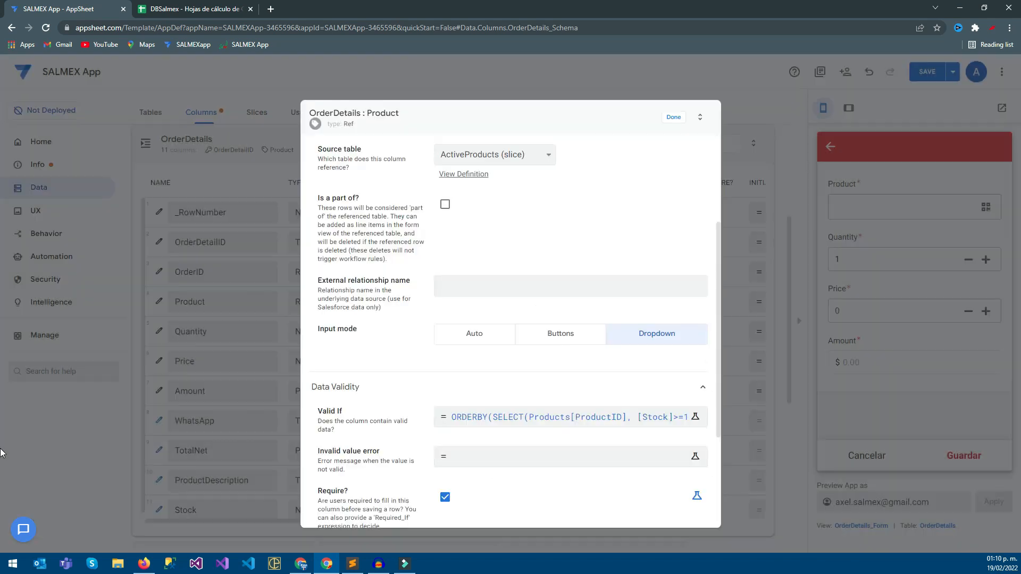
click(3, 56)
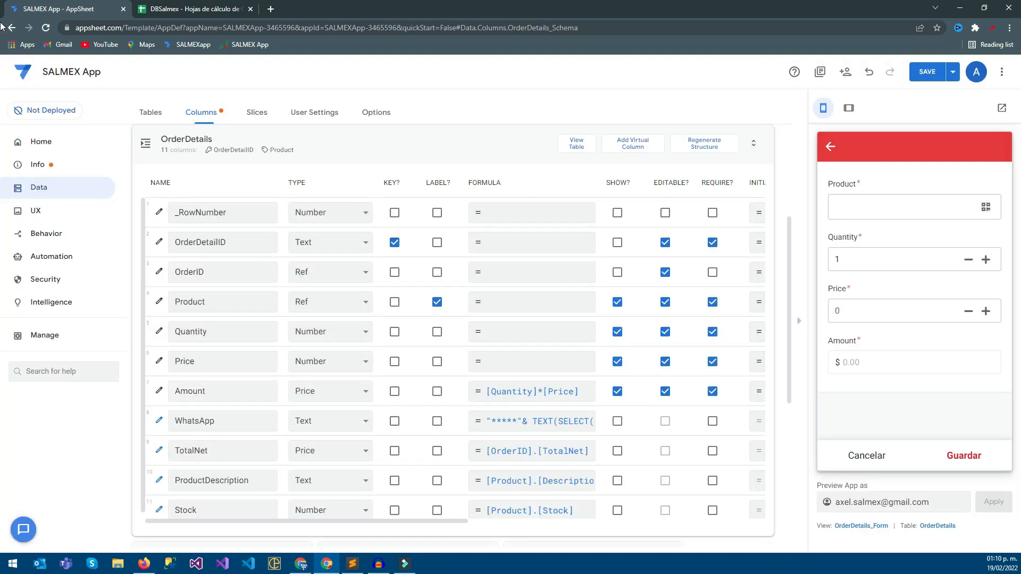
key(ctrl+s)
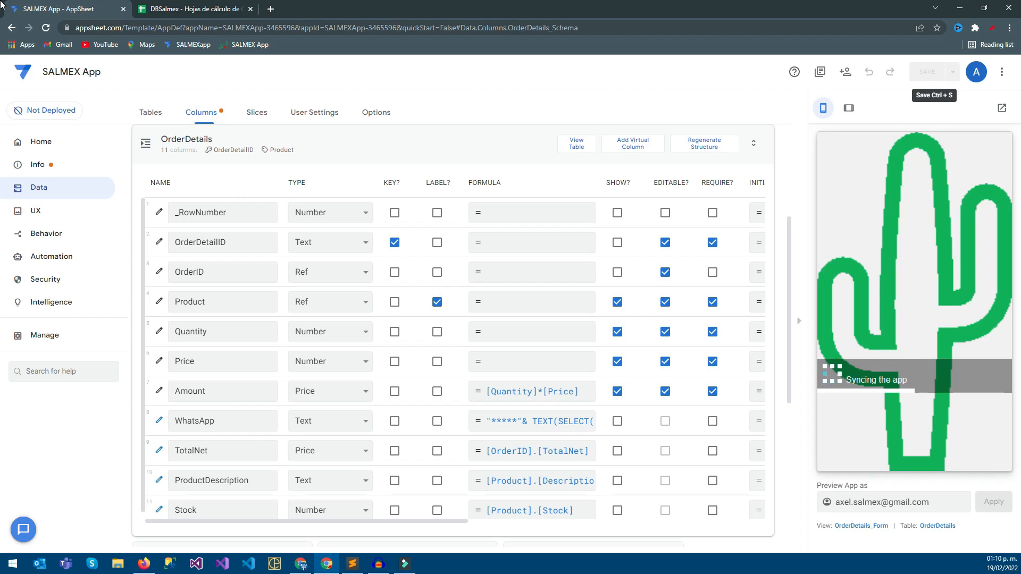
Compare the Product choices in the app preview with the DBSalmex stock values, checking the TH200 row.
key(ctrl+Tab)
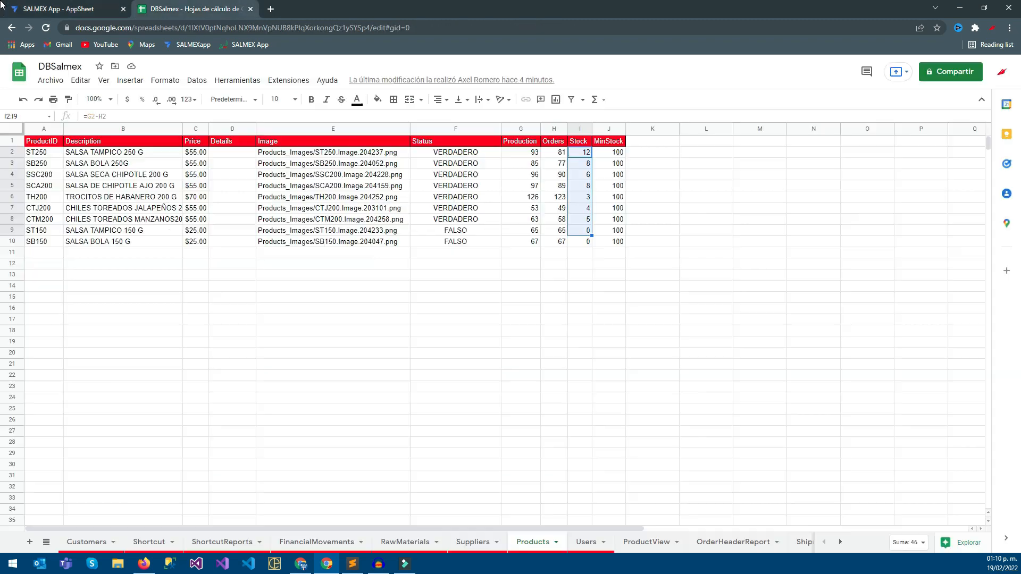
key(ctrl+Tab)
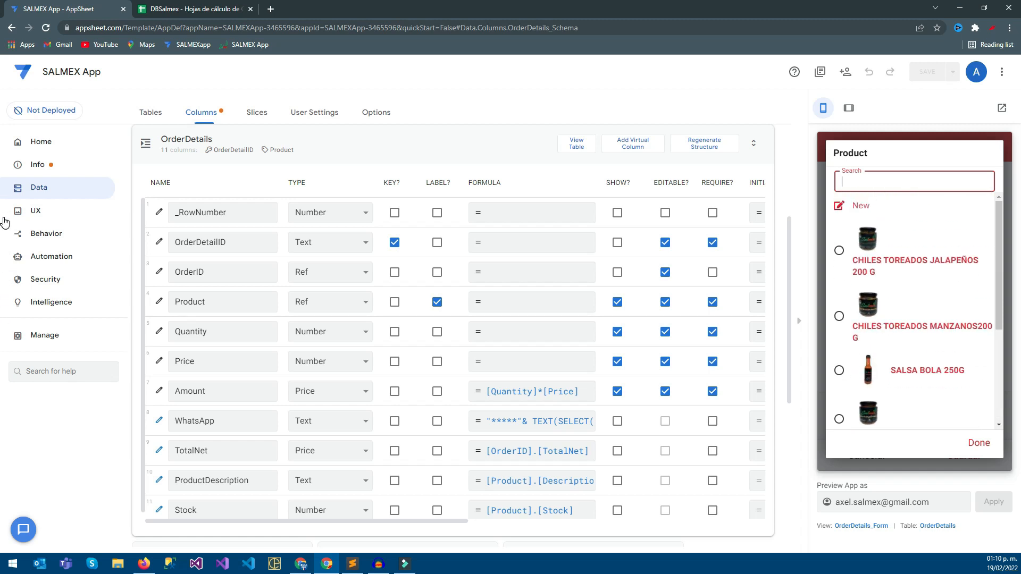
key(ctrl+Tab)
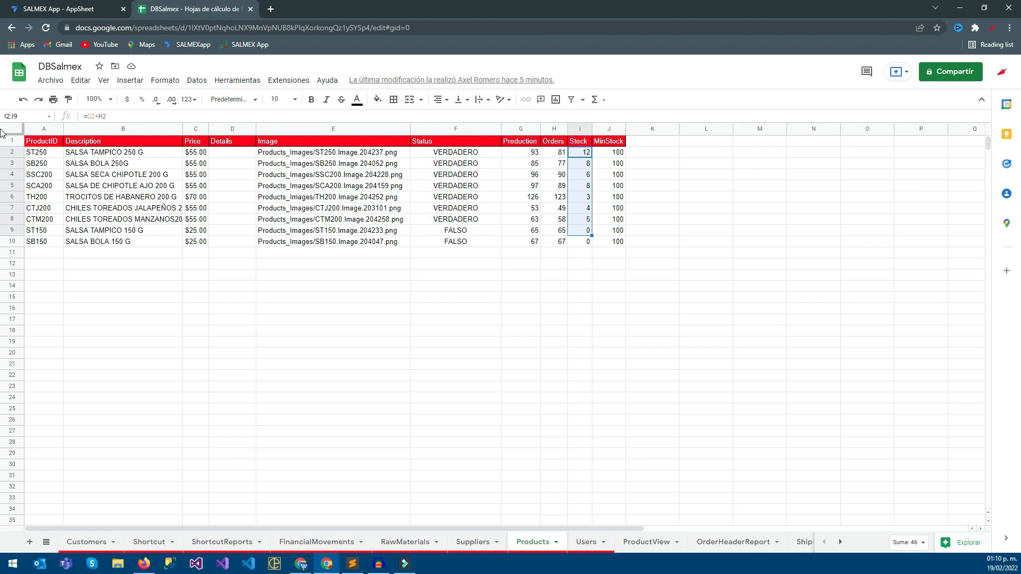
click(12, 197)
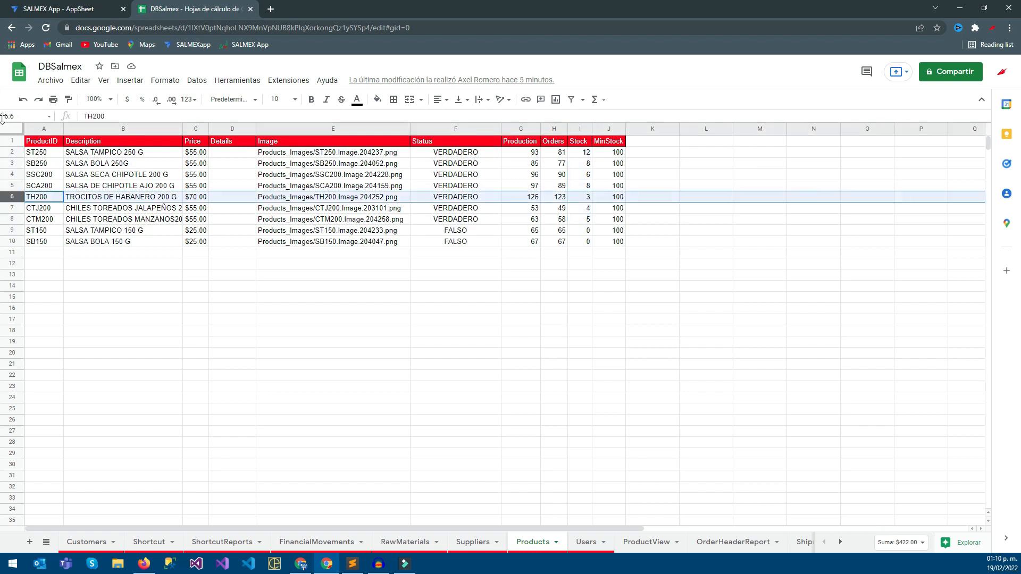
click(2, 7)
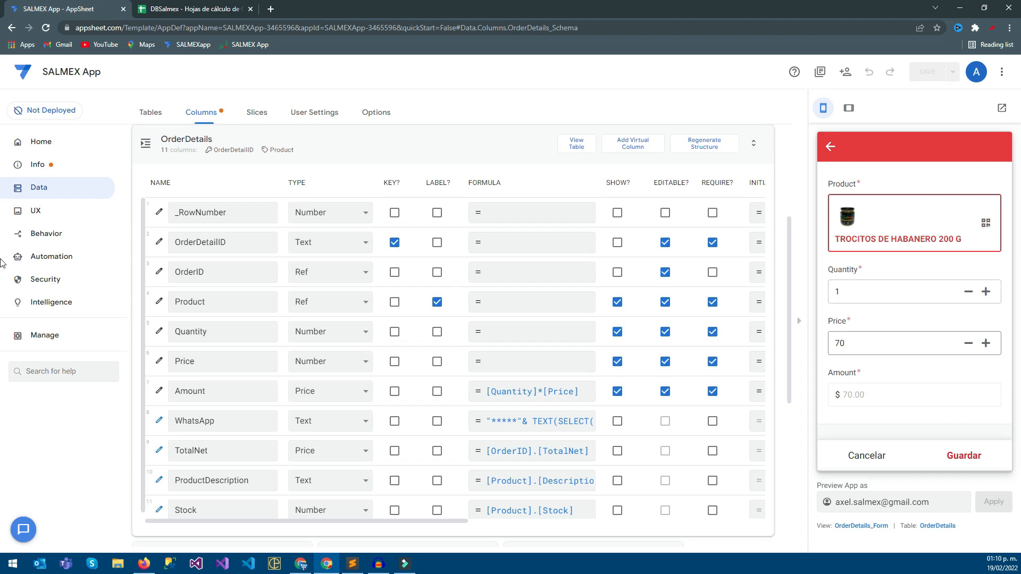
Set the quantity of TROCITOS DE HABANERO 200 G to 3, save the order item and go to the Pedidos view.
click(986, 291)
click(987, 291)
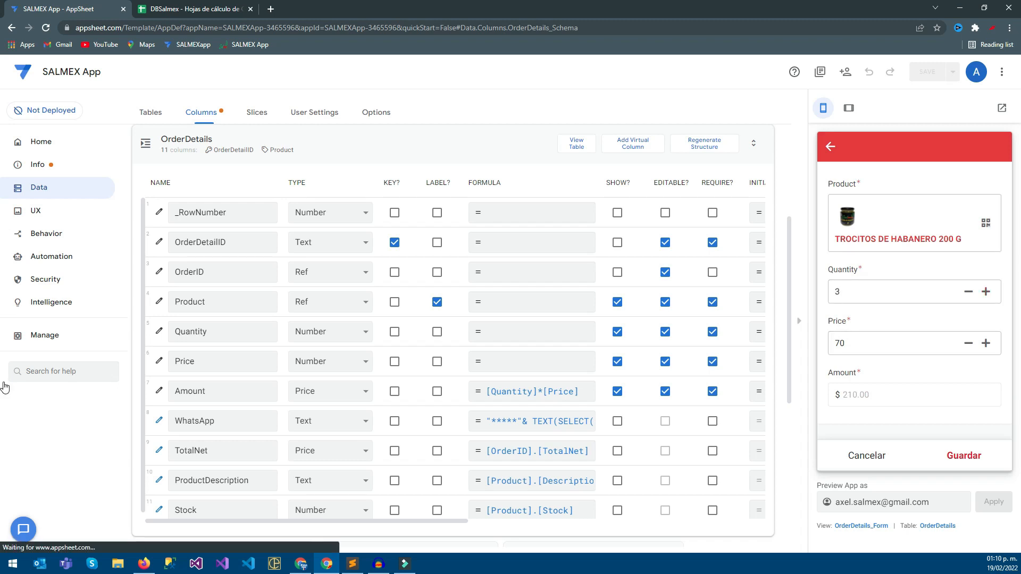
click(964, 456)
click(841, 456)
Check the Production, Orders and Stock cells of the TH200 row in the DBSalmex Products sheet.
click(195, 9)
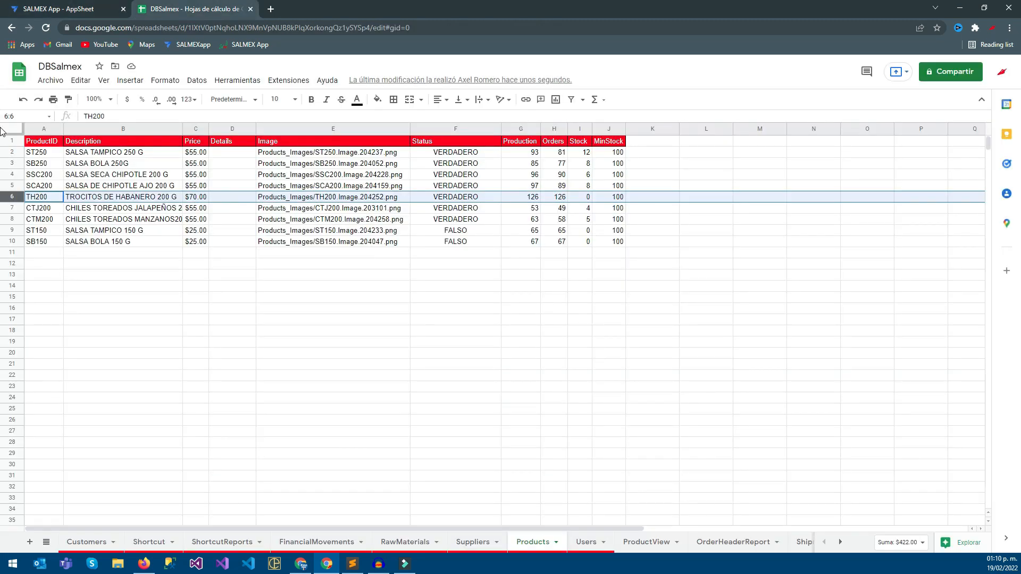
click(521, 197)
key(Right)
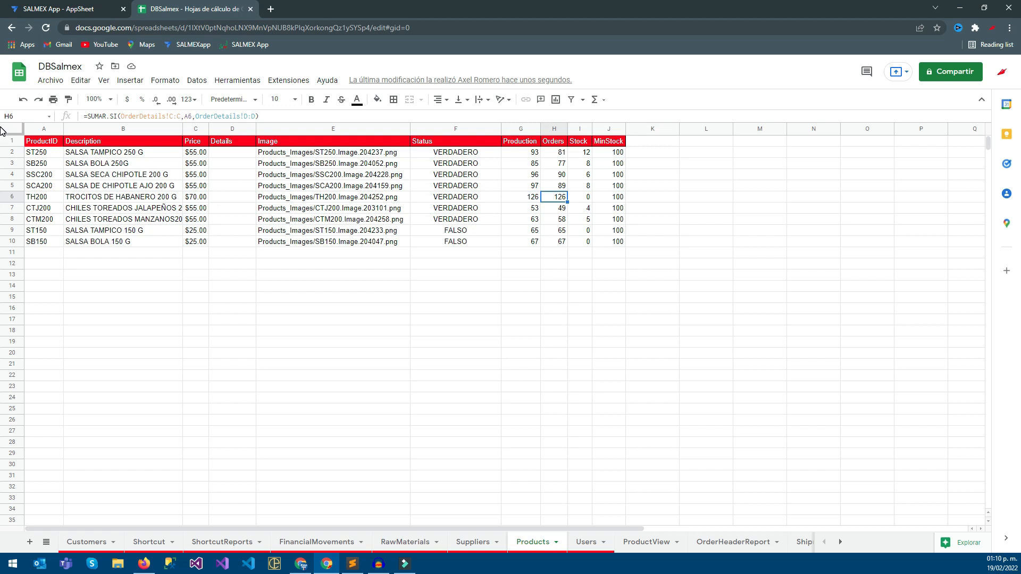
key(Right)
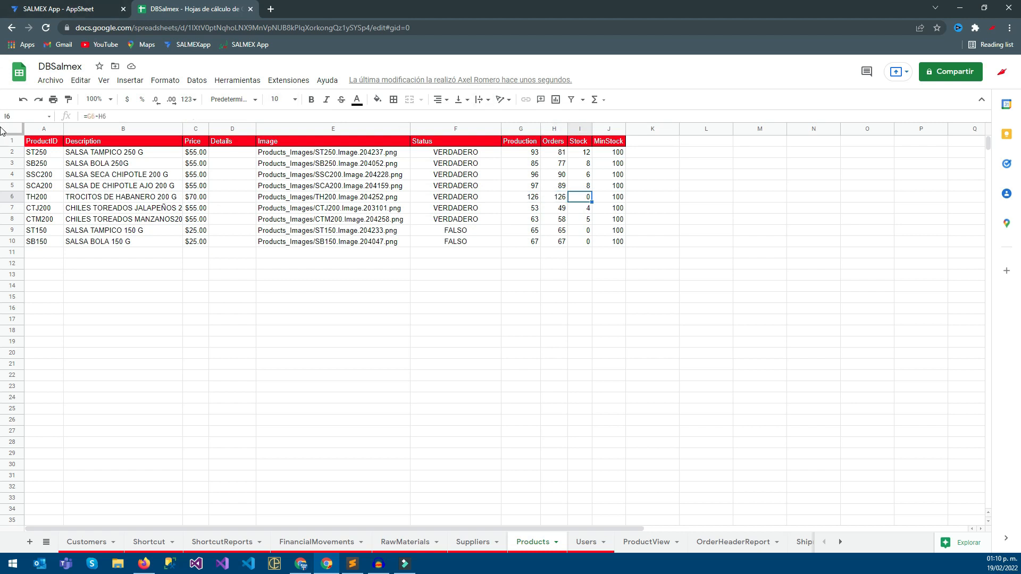
Open the newest order in the AppSheet preview, browse the Product choices for an additional item and cancel the form.
click(1, 5)
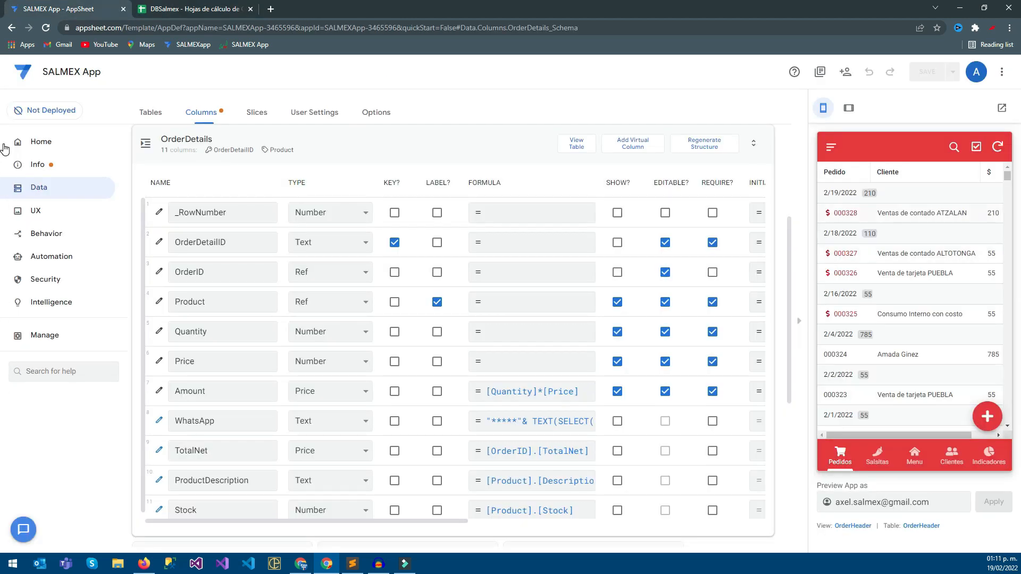
click(922, 213)
scroll(915, 320, down, 4)
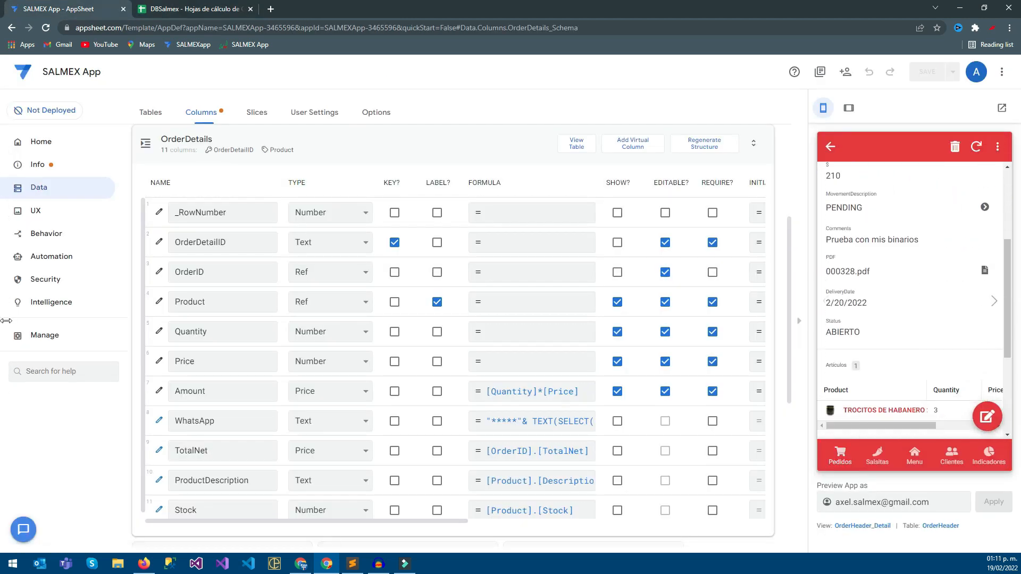
click(982, 390)
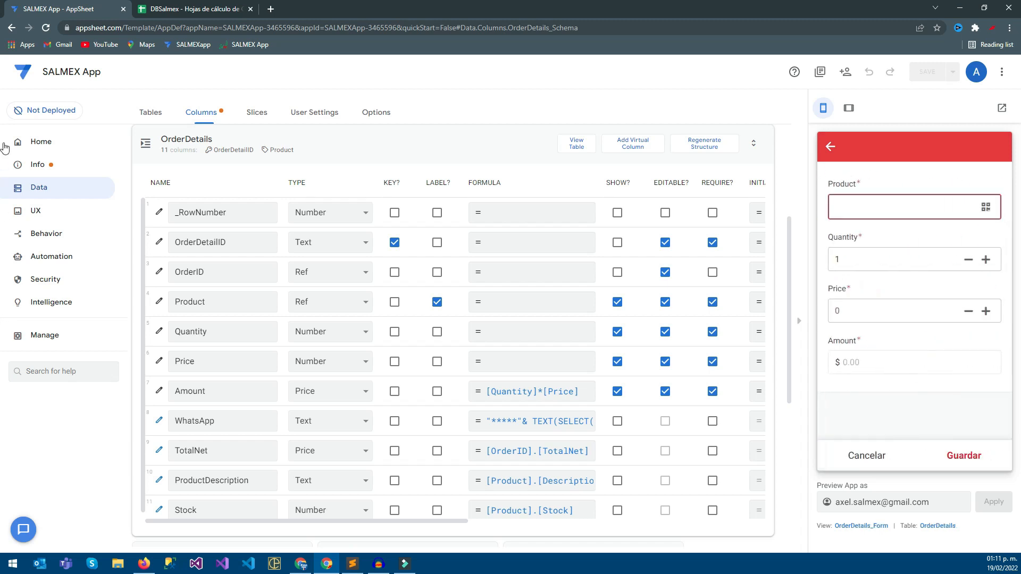
click(906, 207)
scroll(914, 315, down, 2)
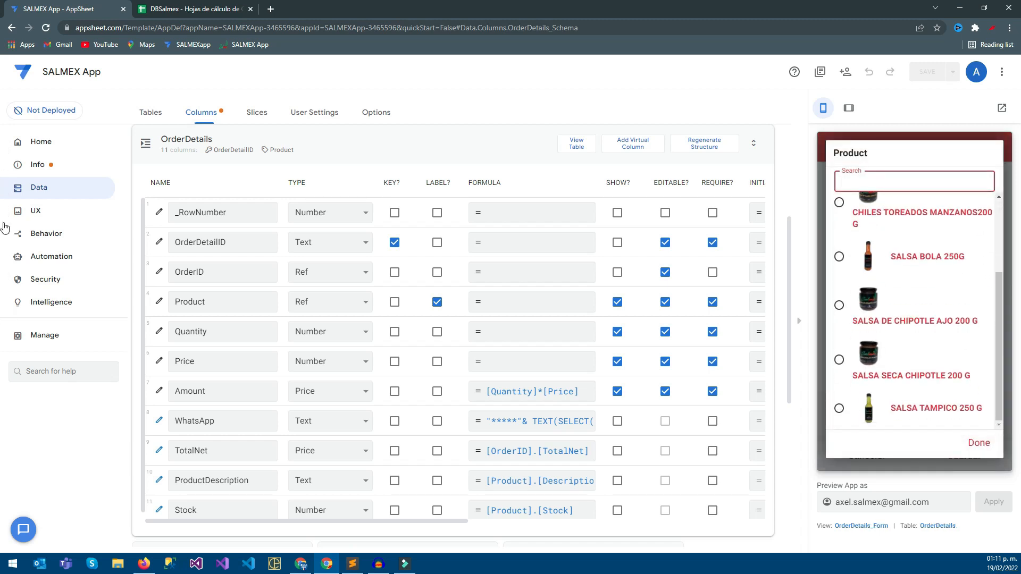
scroll(914, 315, up, 2)
scroll(914, 314, down, 2)
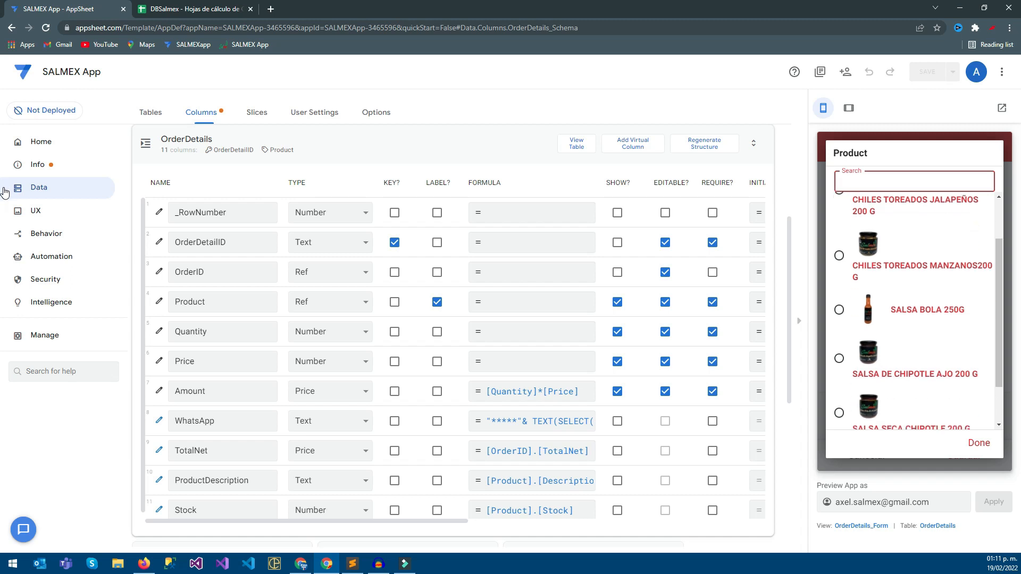
click(979, 443)
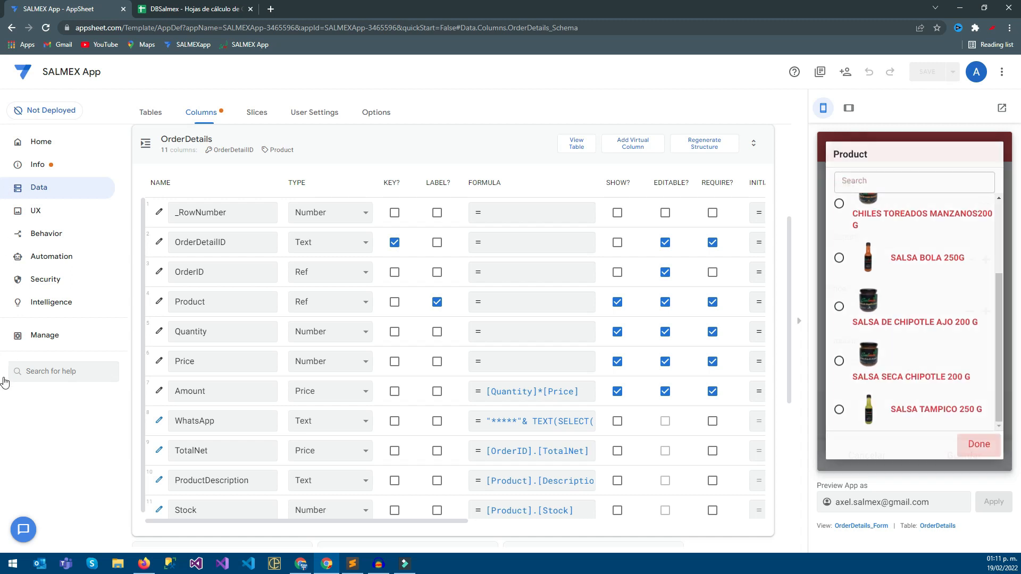
click(867, 456)
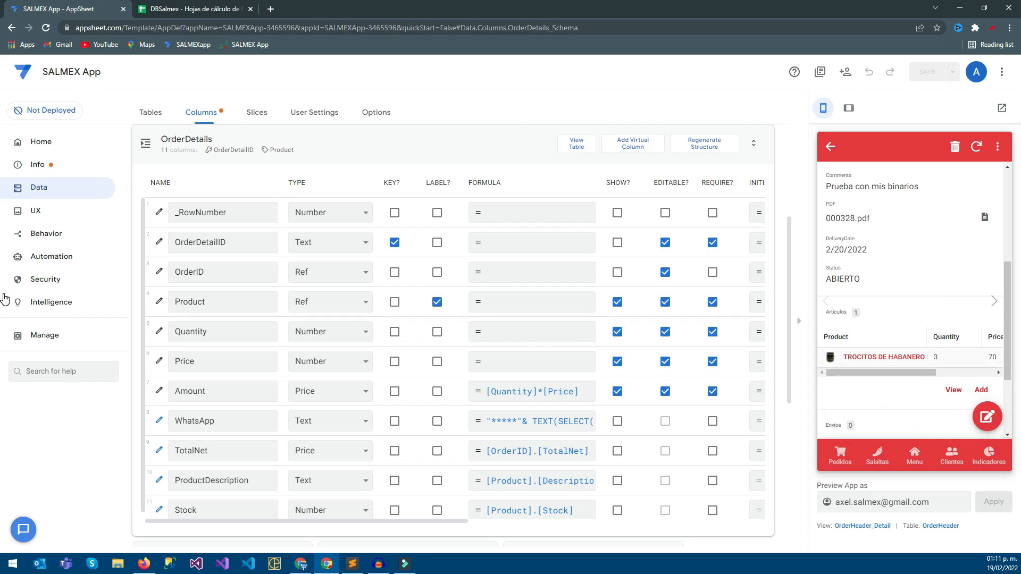
Open the order's TROCITOS DE HABANERO 200 G item for editing and set its quantity to 5.
click(885, 358)
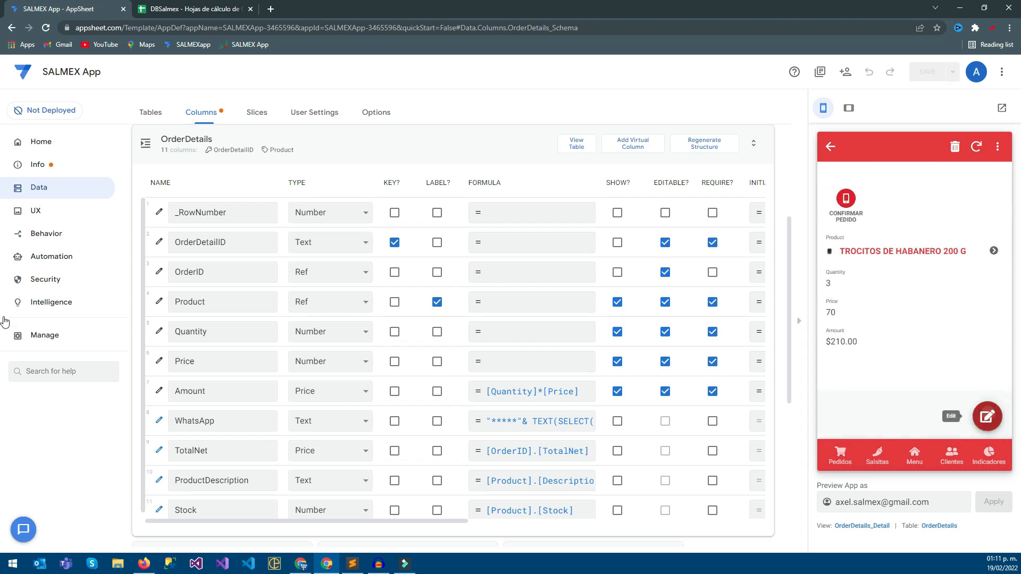
click(988, 417)
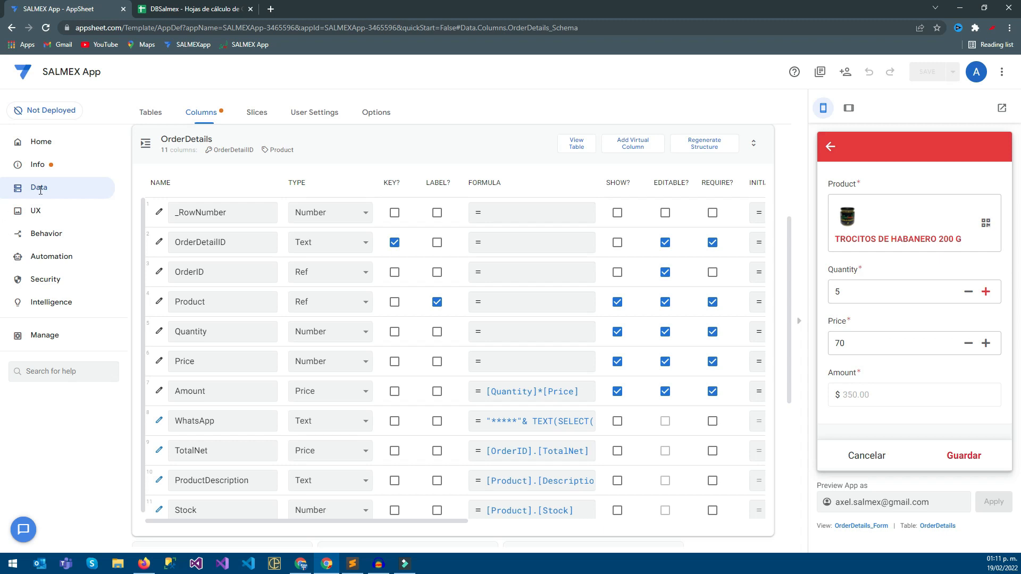
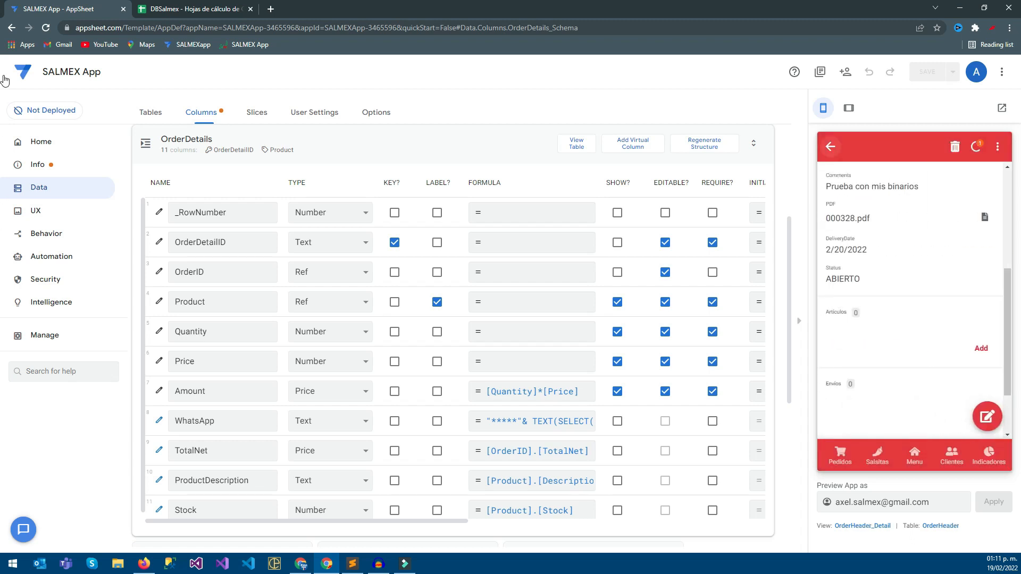
Check the Orders and Stock values of the TH200 row in the DBSalmex Products sheet.
key(ctrl+Tab)
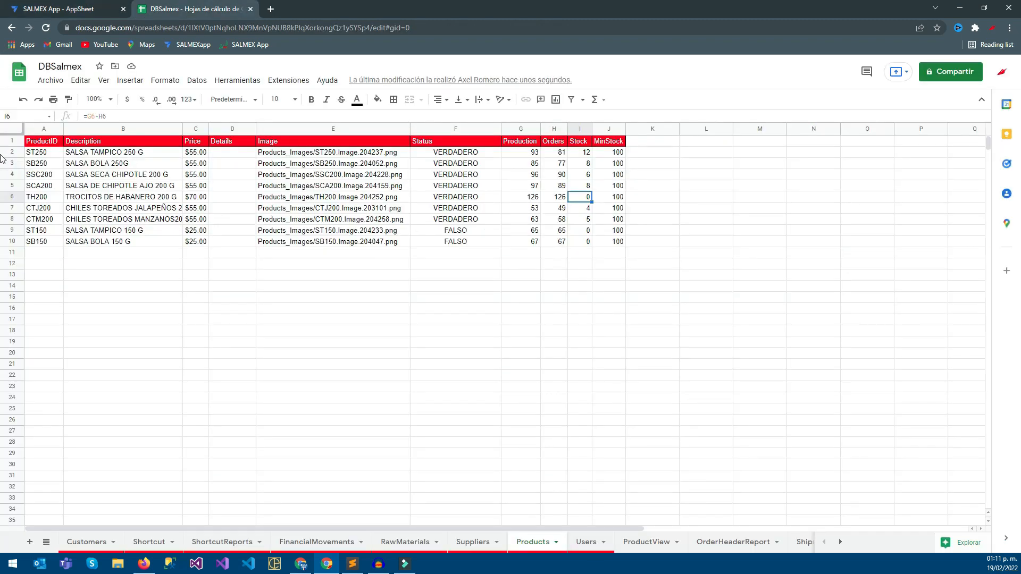
click(579, 287)
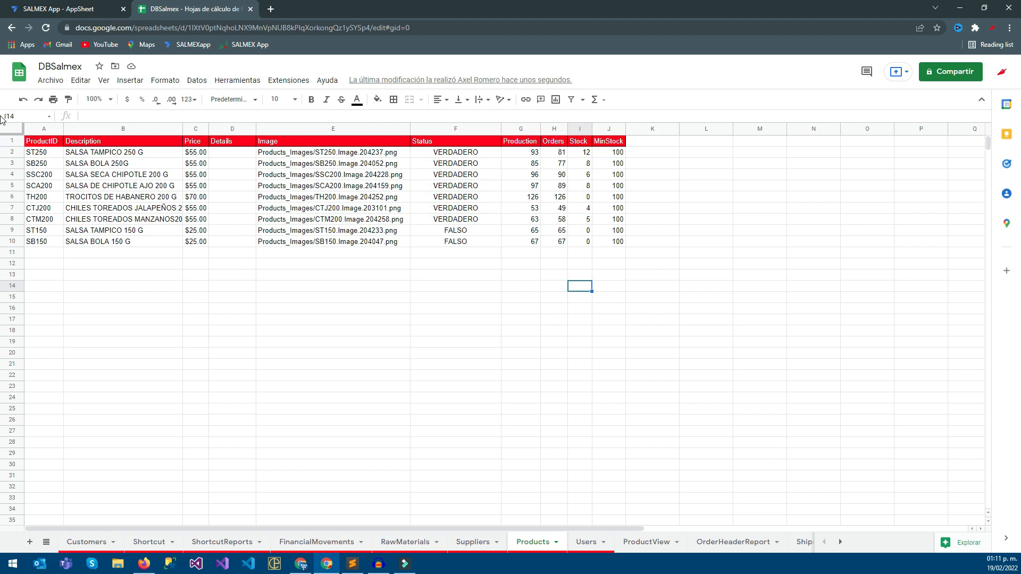
click(12, 186)
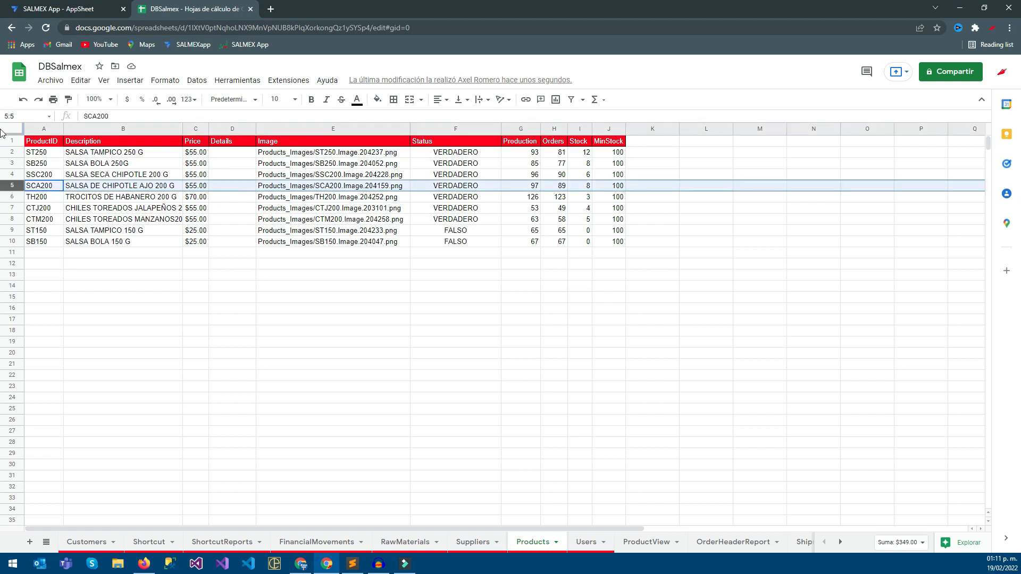
click(12, 197)
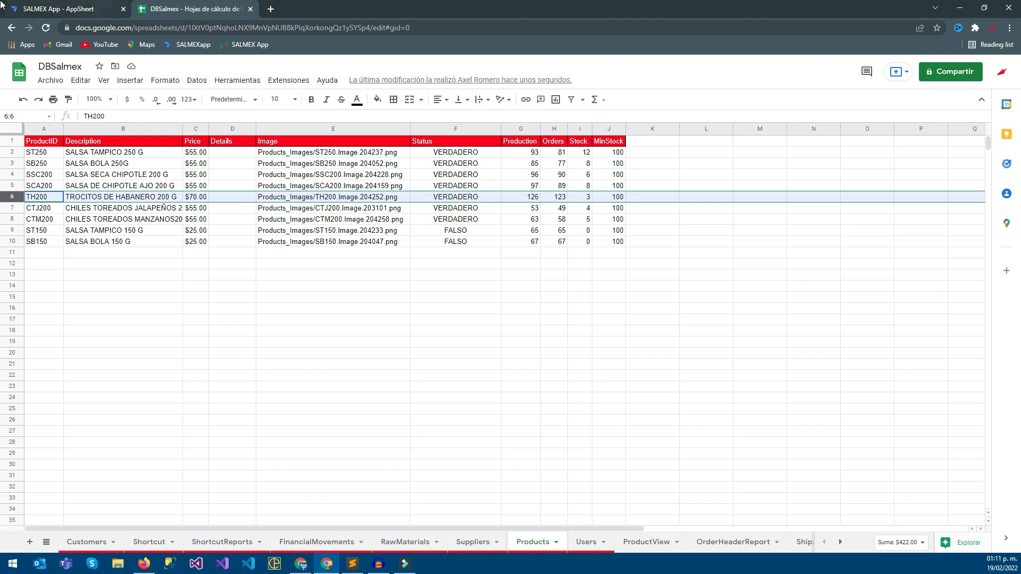
In the AppSheet preview, add TROCITOS DE HABANERO 200 G to the order with a quantity of 5 and save the item.
click(80, 9)
click(913, 213)
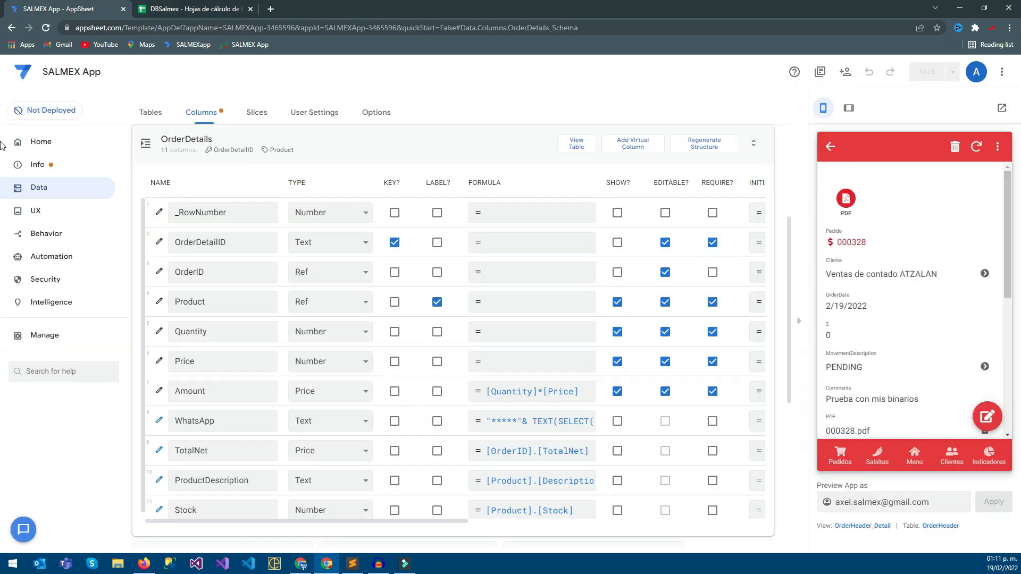
scroll(913, 300, down, 3)
key(ctrl+Tab)
key(ctrl+shift+Tab)
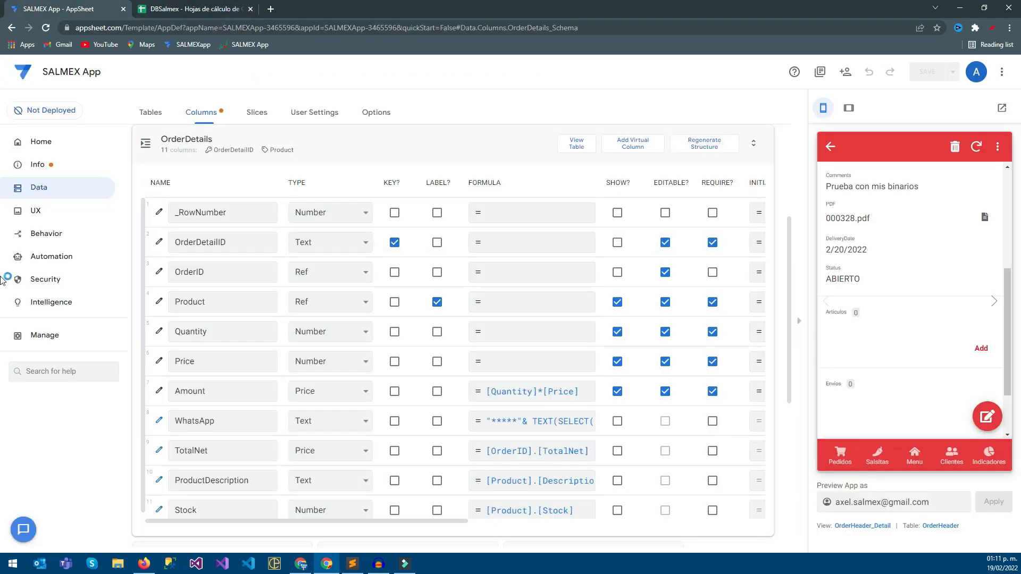
click(904, 207)
scroll(914, 314, down, 4)
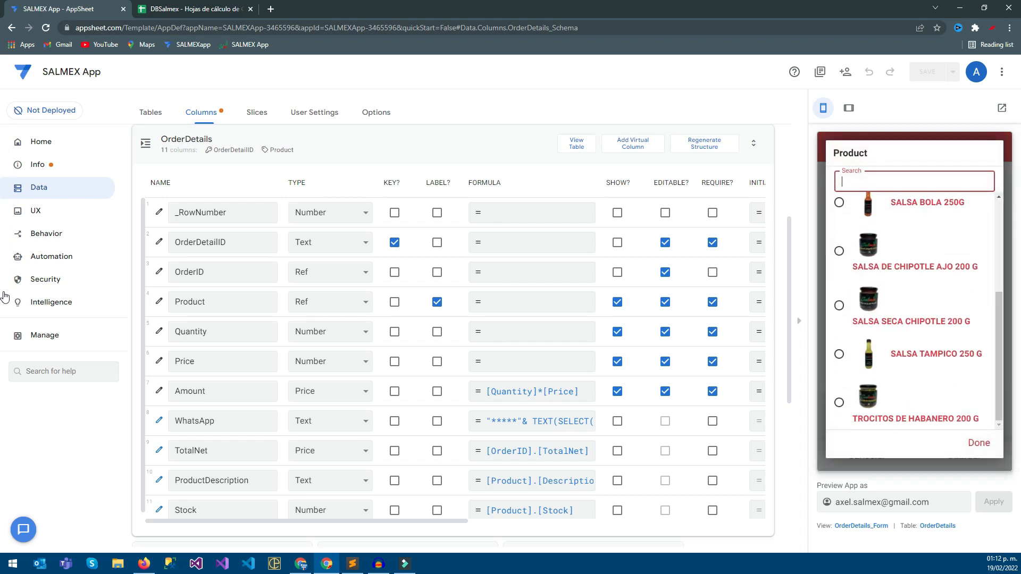
click(915, 402)
click(985, 291)
click(985, 292)
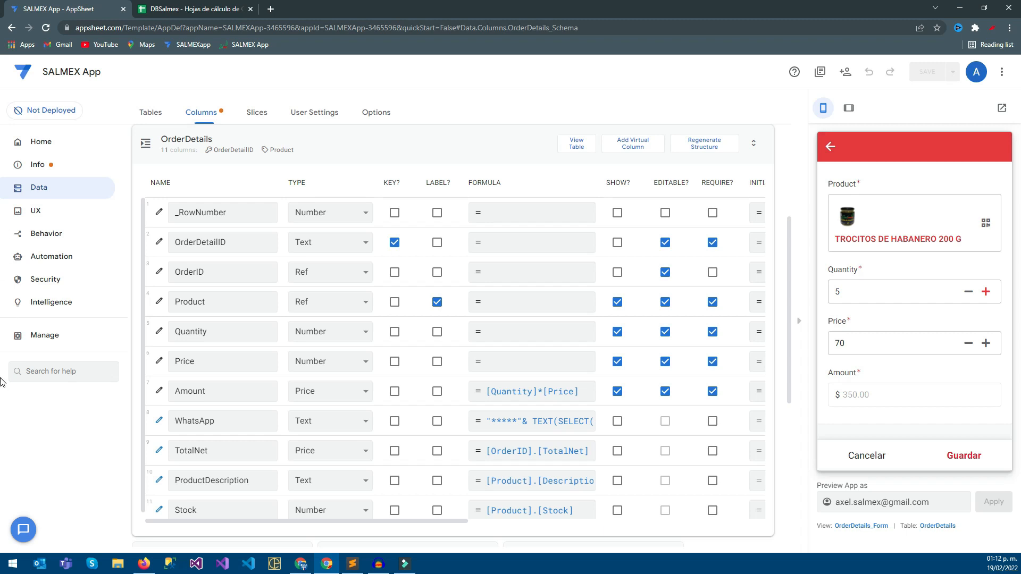
click(964, 456)
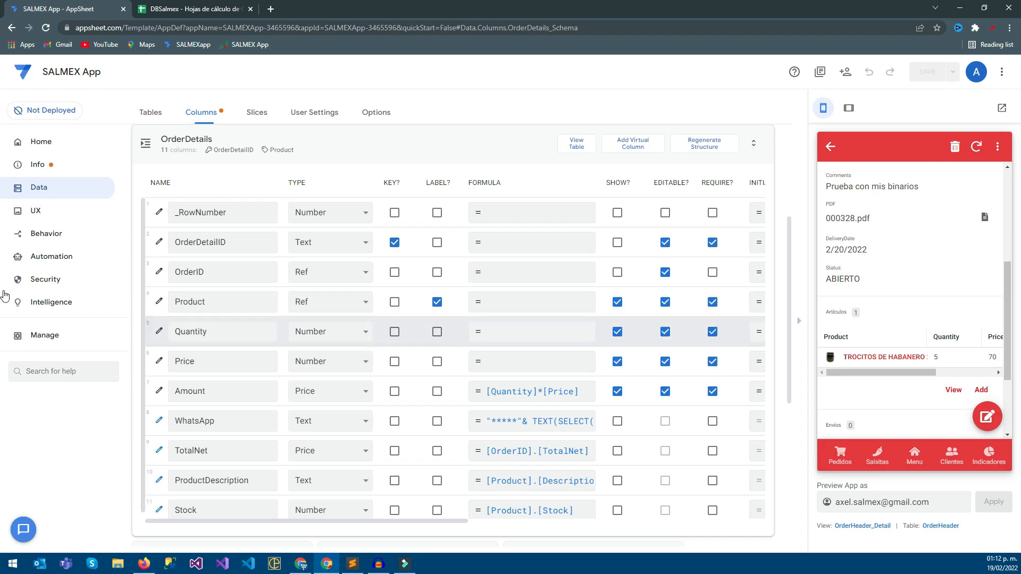
Delete the TROCITOS DE HABANERO 200 G item from the order.
click(885, 357)
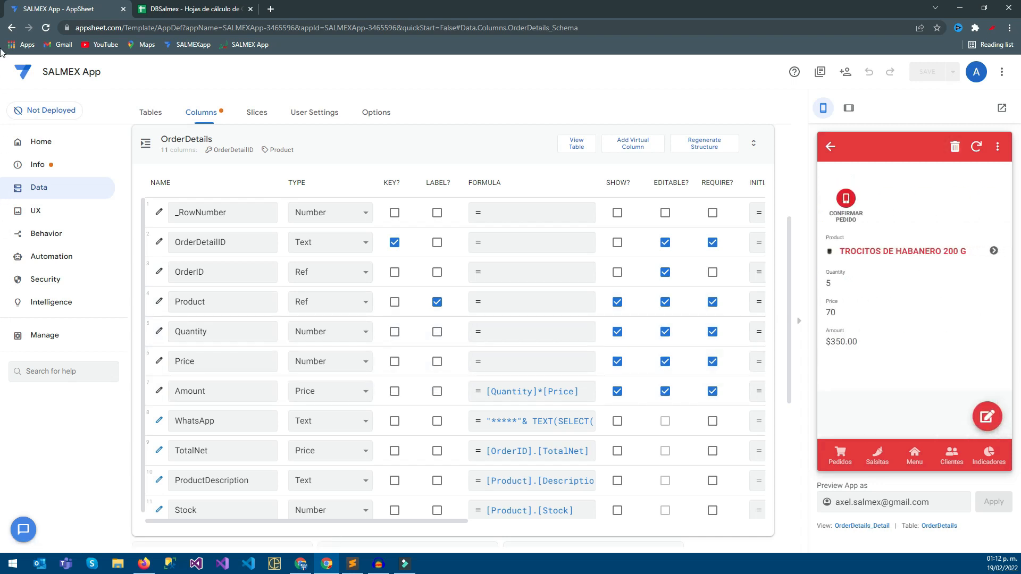
click(955, 146)
click(969, 287)
Switch to the DBSalmex sheet and check how the TH200 product's Stock cell responds to the order changes.
click(195, 9)
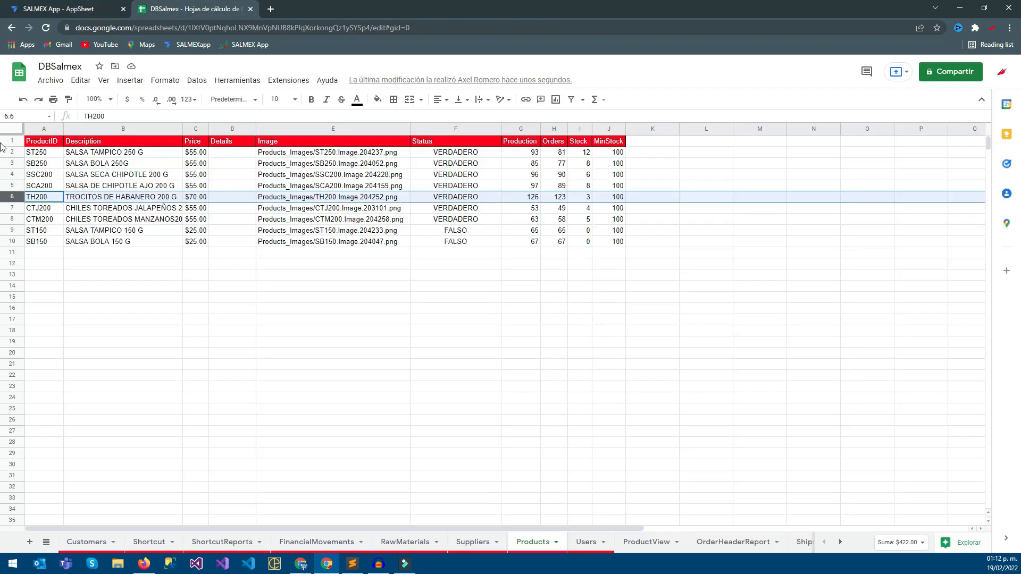
click(652, 208)
click(580, 197)
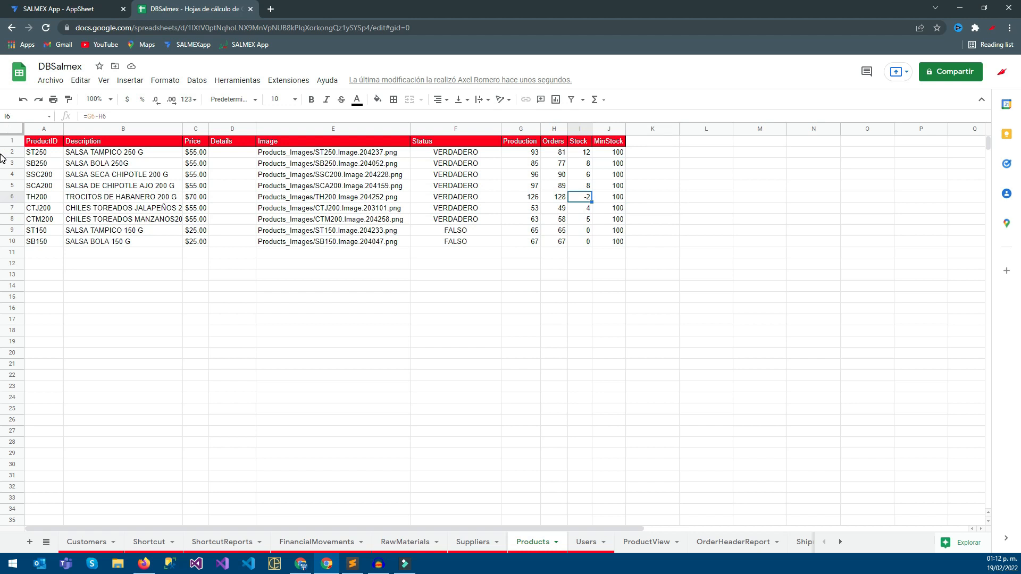
click(4, 7)
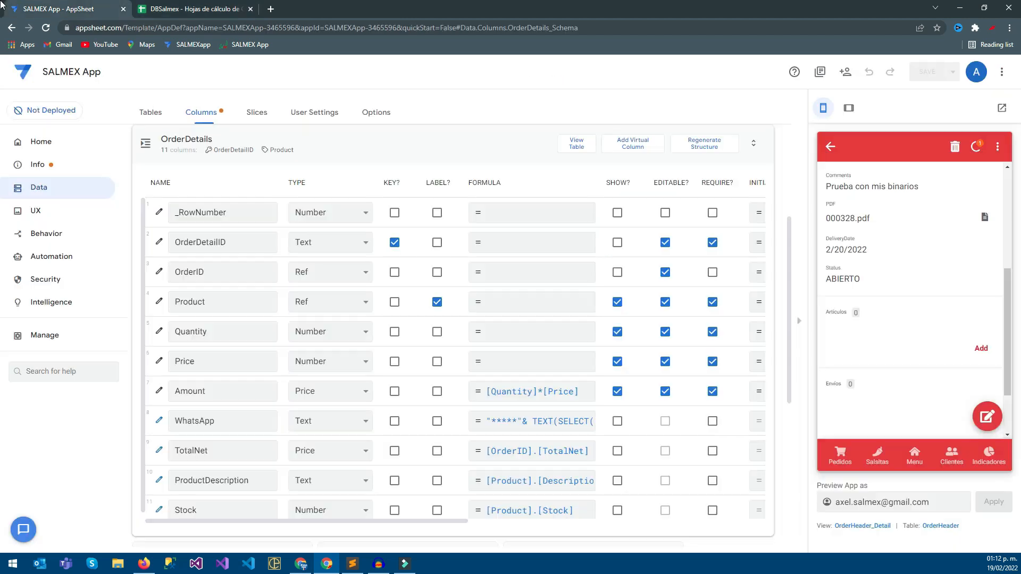
key(ctrl+Tab)
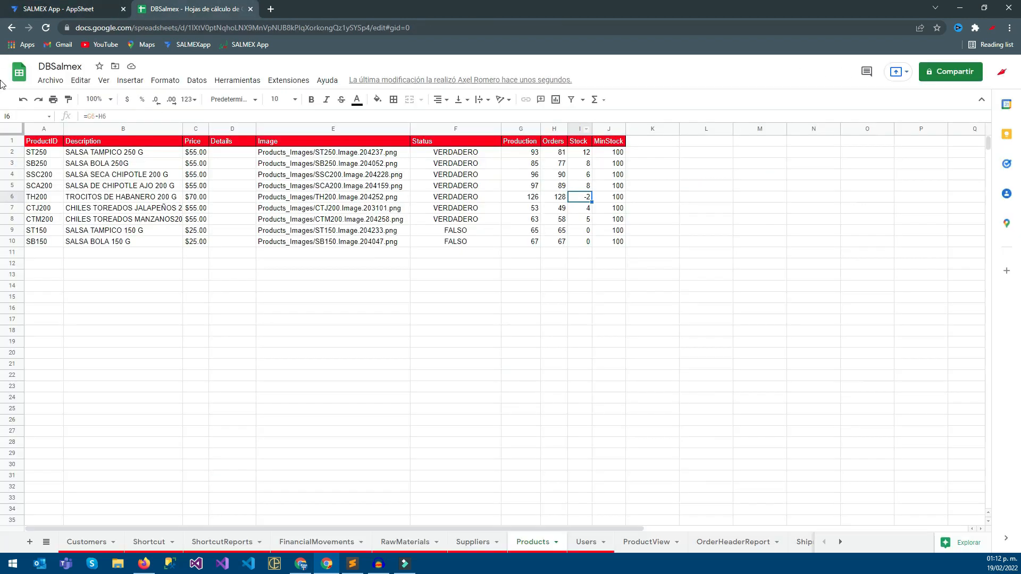
click(5, 185)
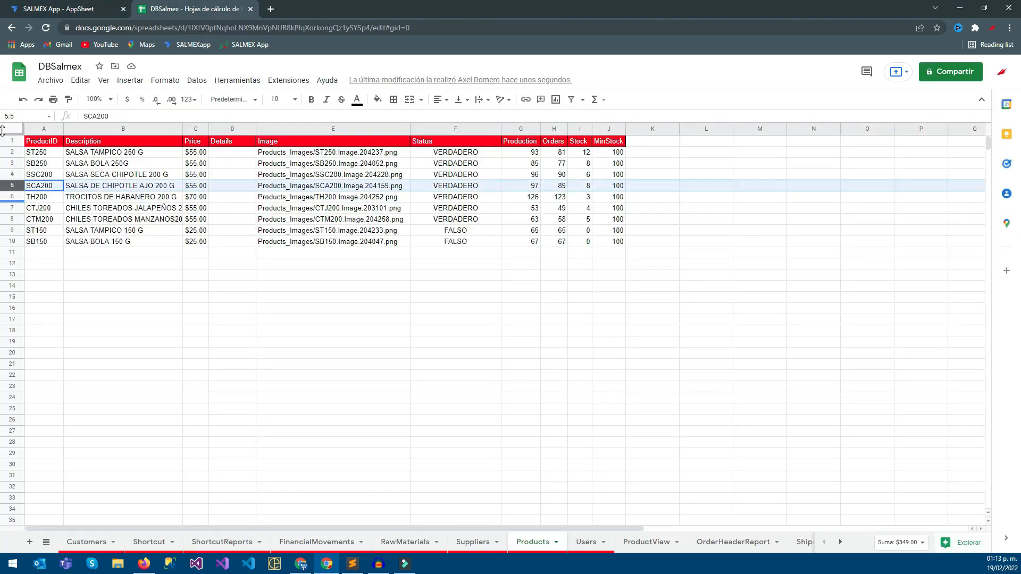
In the AppSheet editor, enter [Quantity]<[Stock] as the Valid If formula of the OrderDetails Quantity column.
click(3, 6)
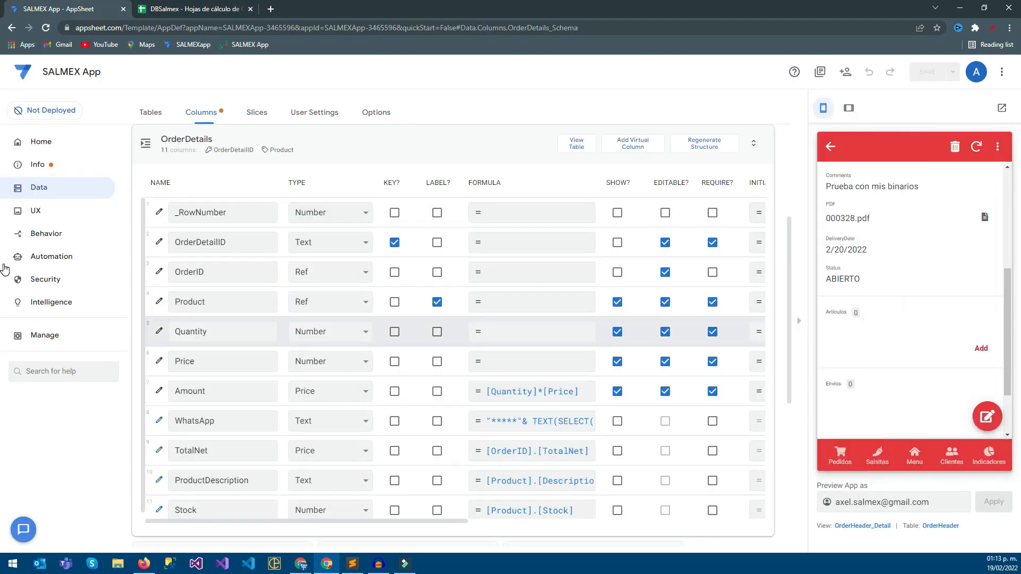
click(159, 332)
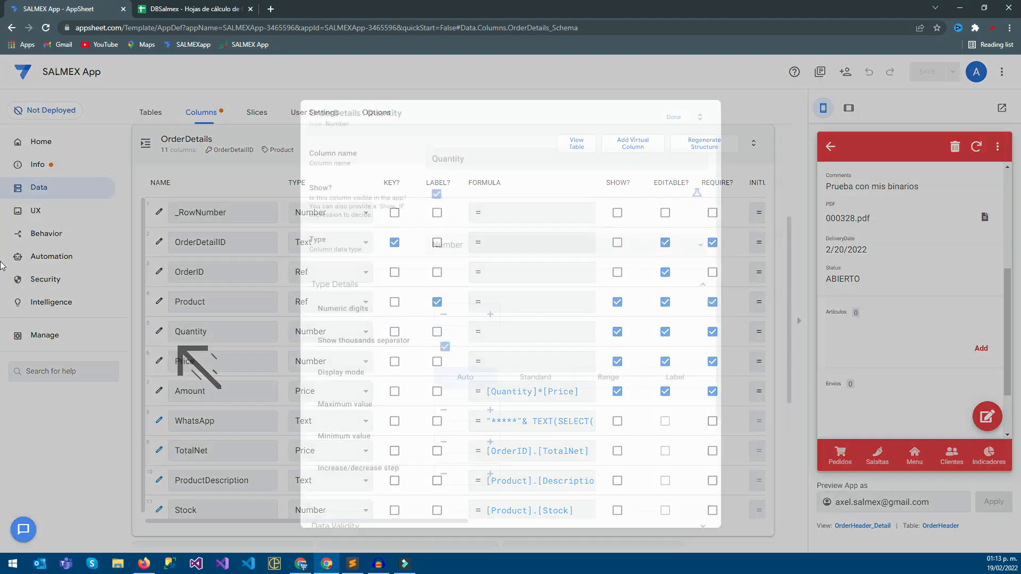
scroll(510, 298, down, 3)
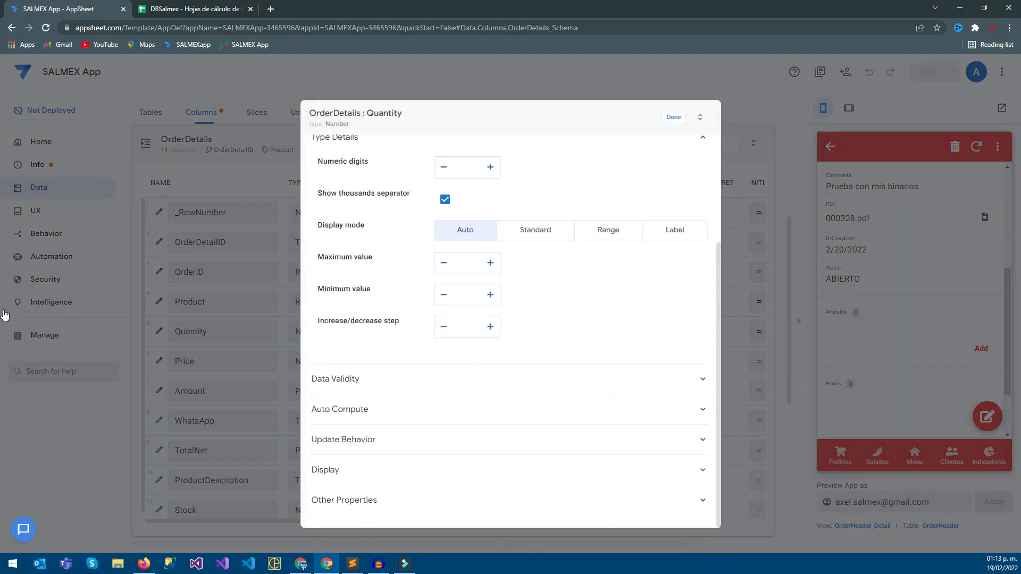
click(509, 379)
click(468, 409)
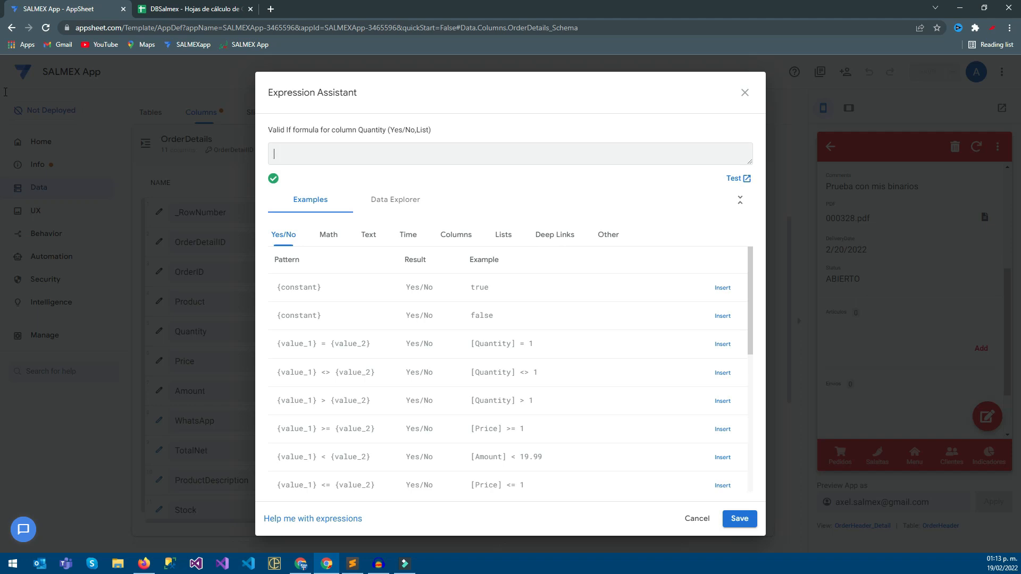
click(456, 235)
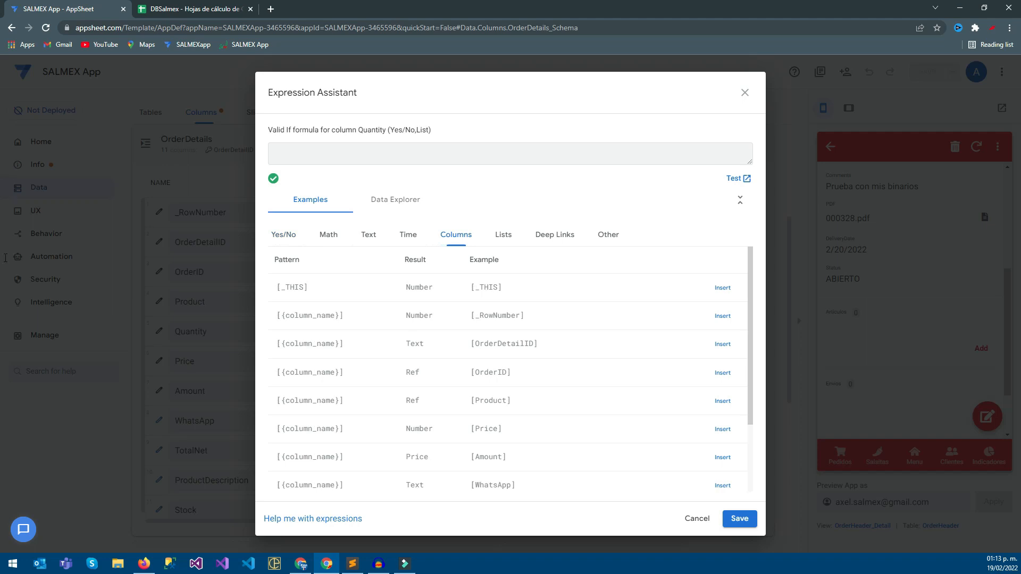
scroll(510, 373, down, 2)
scroll(510, 373, up, 3)
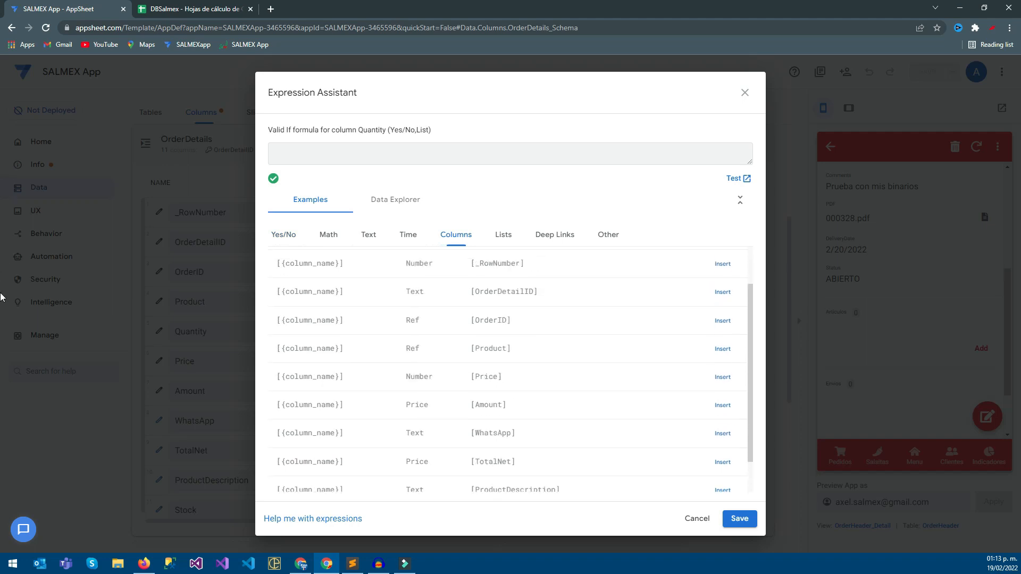
text([)
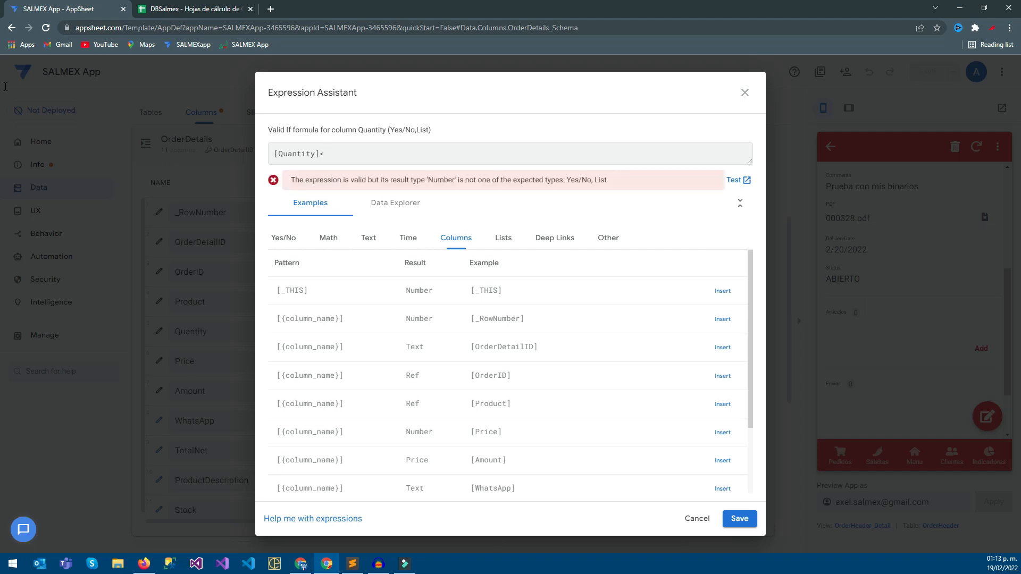
text(=)
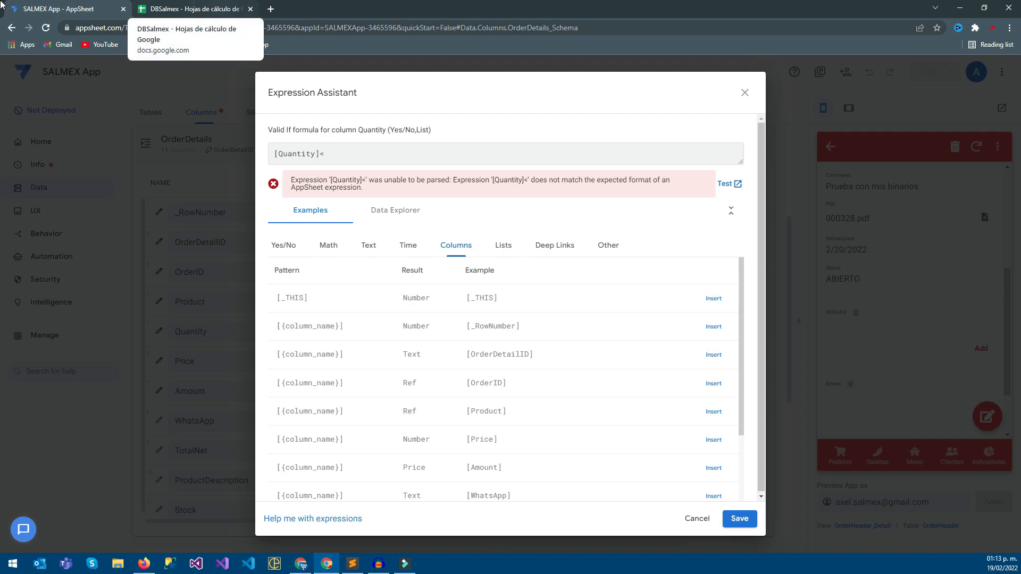
scroll(5, 345, down, 2)
scroll(2, 386, down, 1)
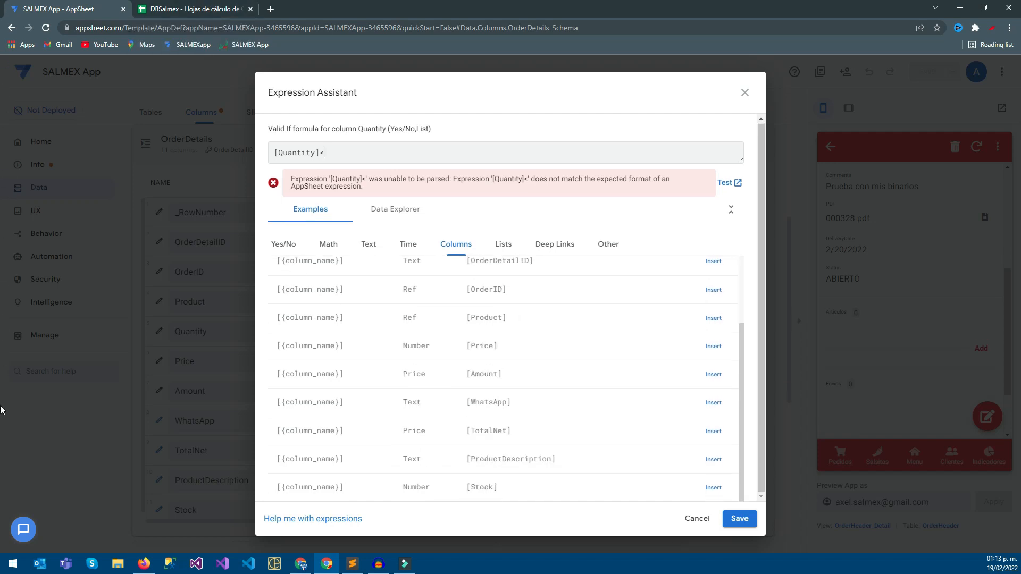
text([Stock])
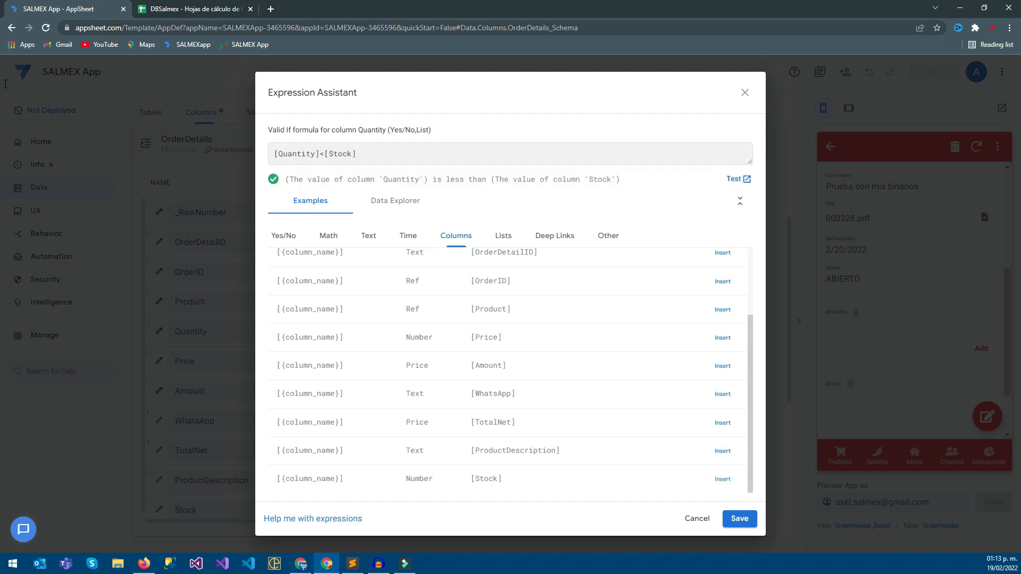
text([Product].[)
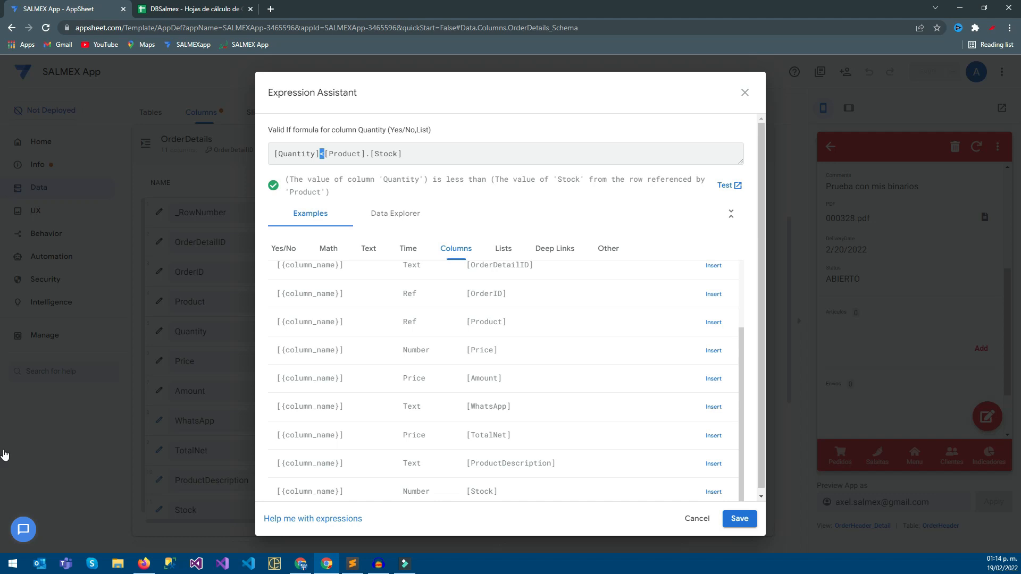
Extend Quantity's Valid If formula to [Quantity]<[Product].[Stock], then save the expression and the app.
click(740, 519)
click(673, 118)
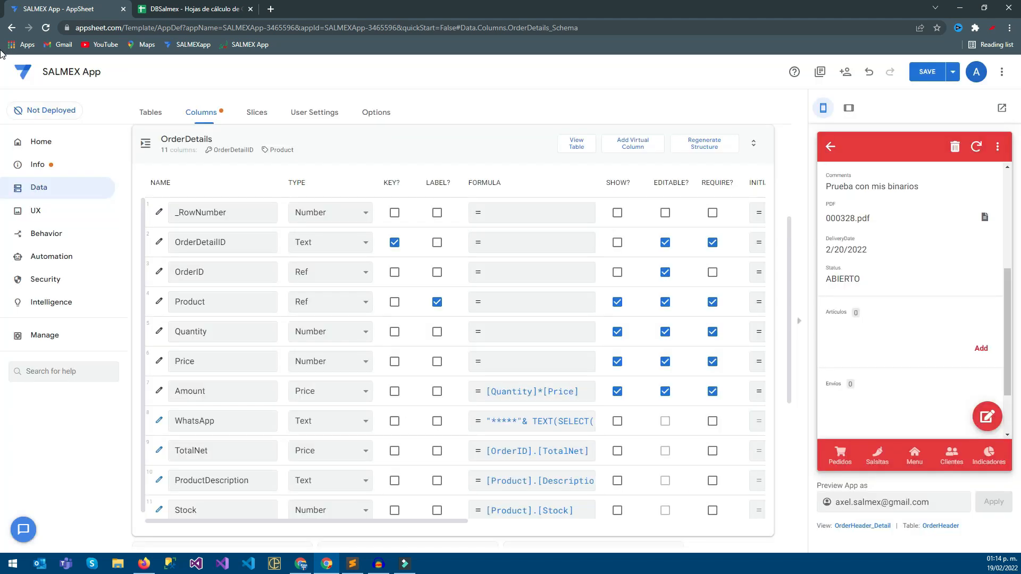
click(927, 71)
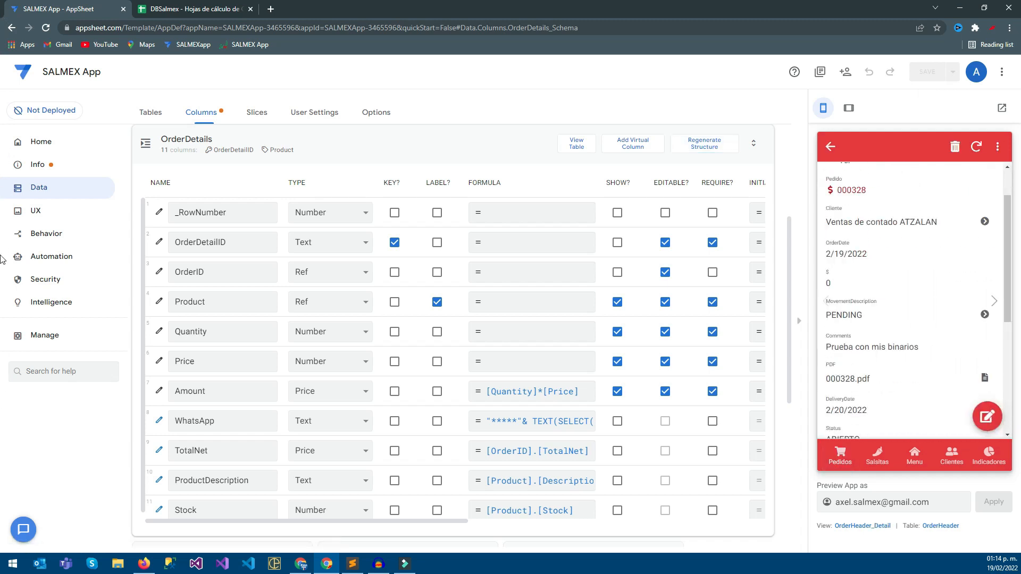
Start a new order item for TROCITOS DE HABANERO 200 G, try quantities 4 and 3, and compare with the Products sheet's stock.
click(981, 349)
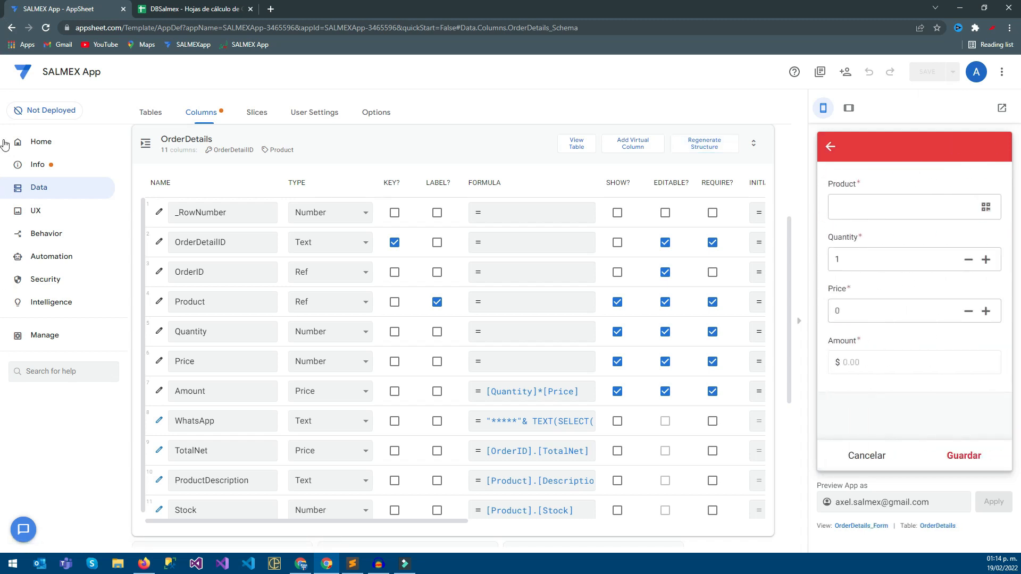
click(914, 208)
scroll(915, 319, down, 4)
click(915, 418)
click(985, 292)
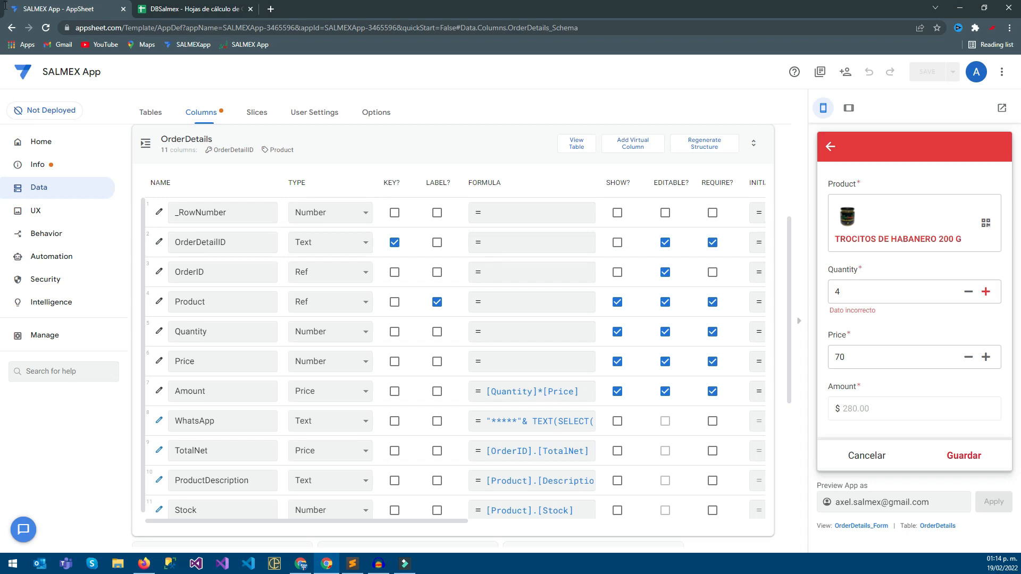
click(969, 291)
click(968, 291)
click(197, 9)
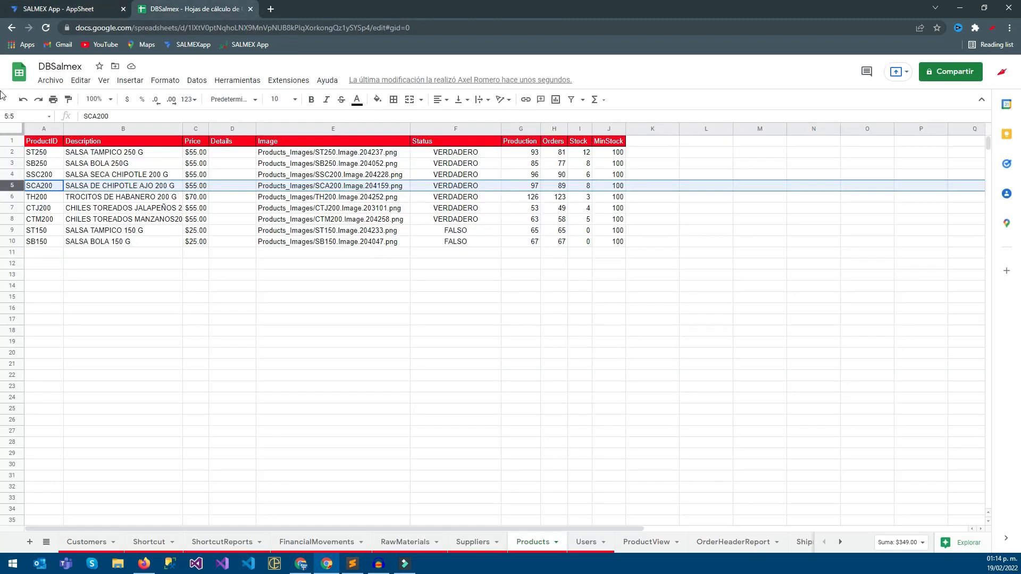
Back in the AppSheet editor, change Quantity's Valid If formula to [Quantity]<=[Product].[Stock], then save the expression and the app.
click(66, 9)
click(159, 331)
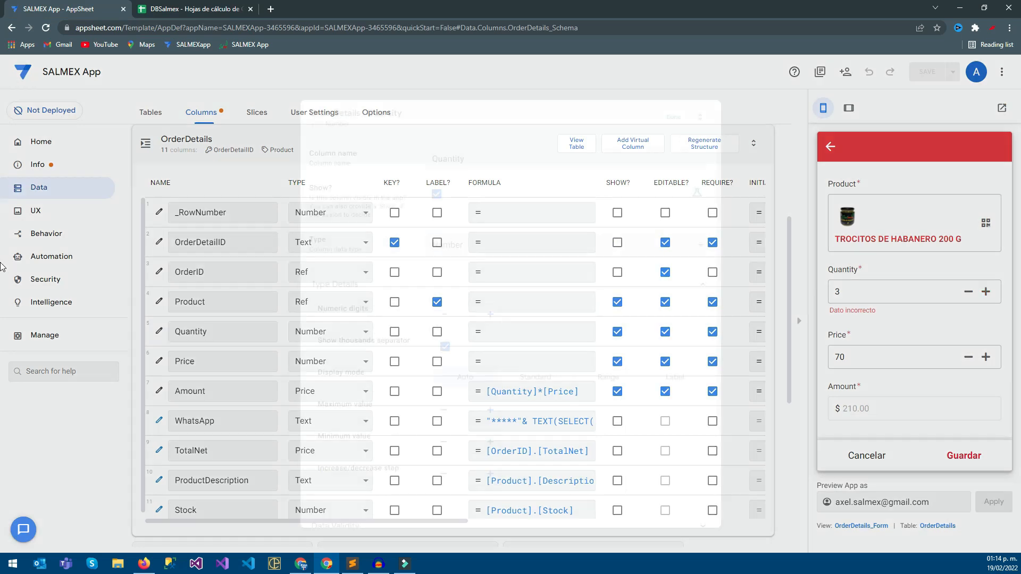
scroll(510, 320, down, 3)
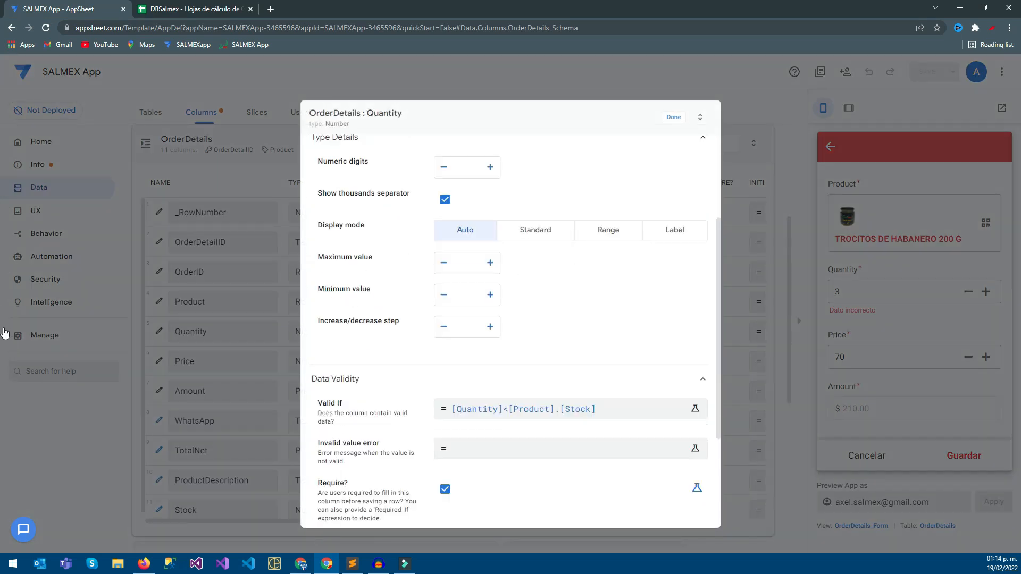
click(521, 409)
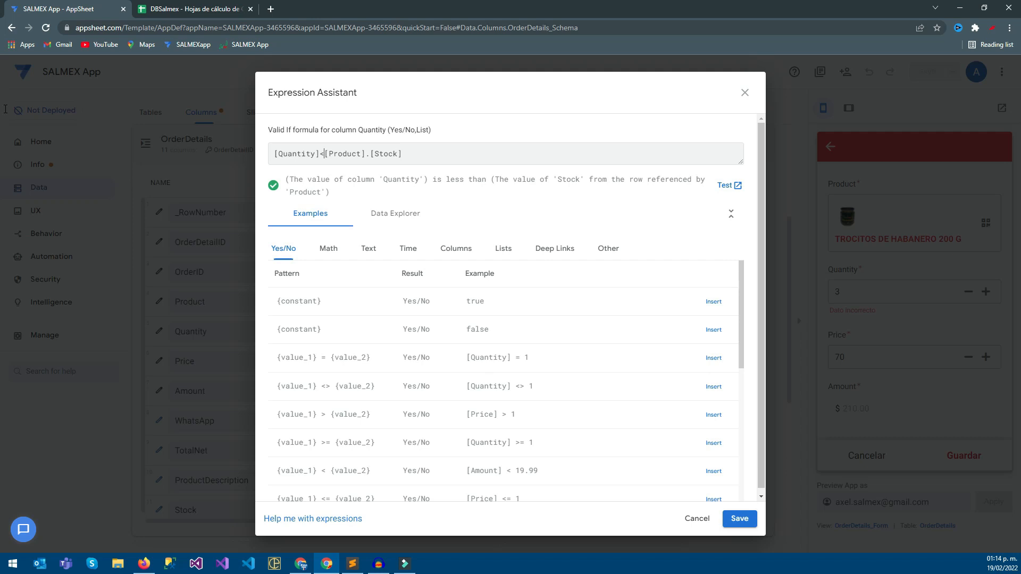
text(=)
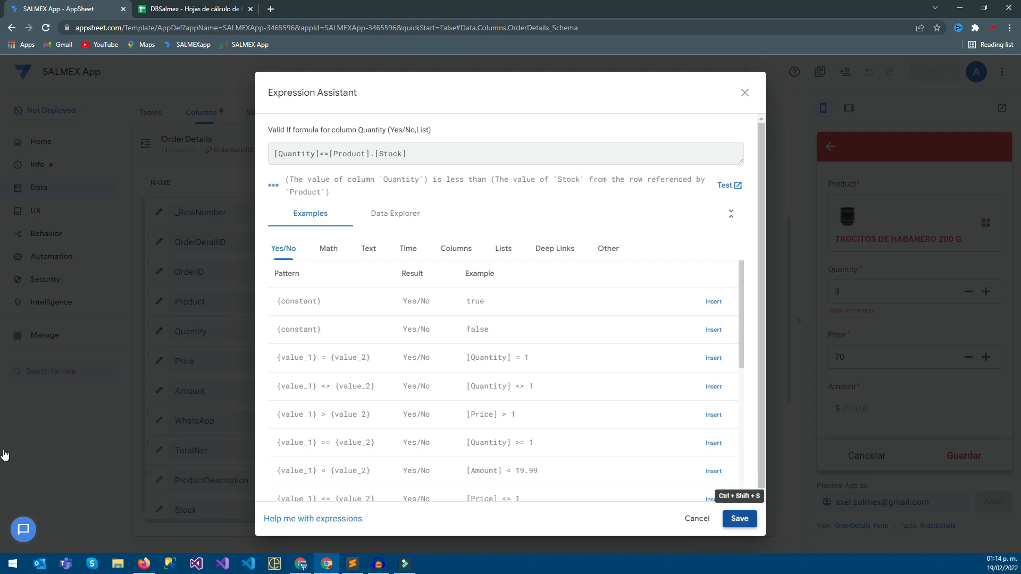
click(740, 518)
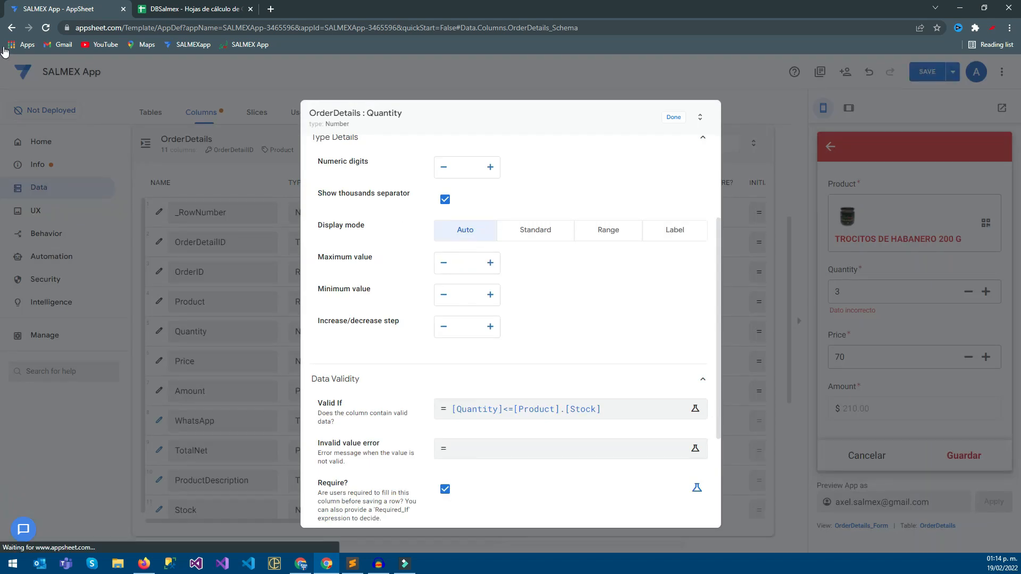
click(674, 117)
click(928, 72)
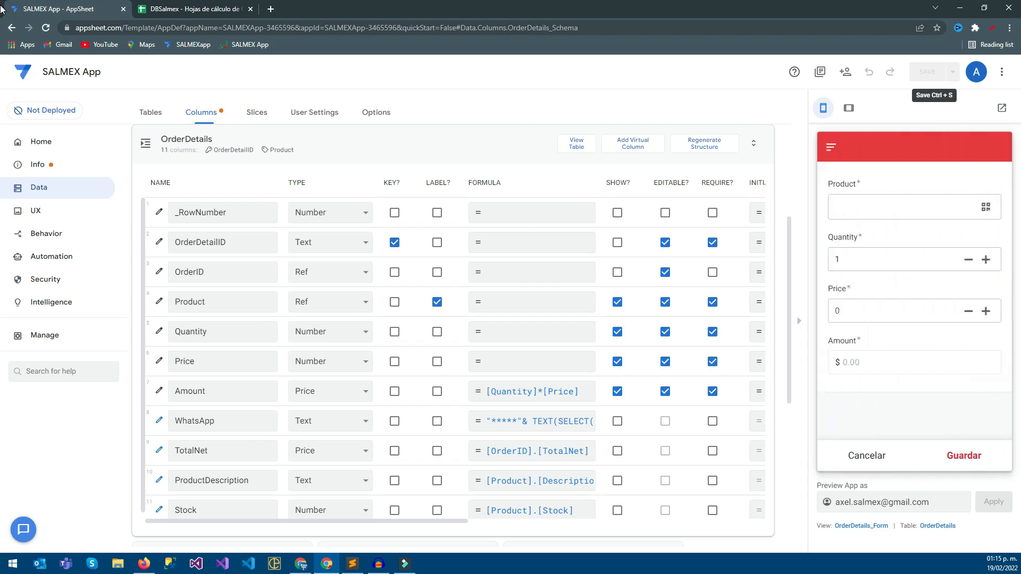
In the app preview, choose TROCITOS DE HABANERO 200 G for the order item, try quantity 4, and save the item with quantity 3.
click(912, 207)
scroll(912, 335, down, 4)
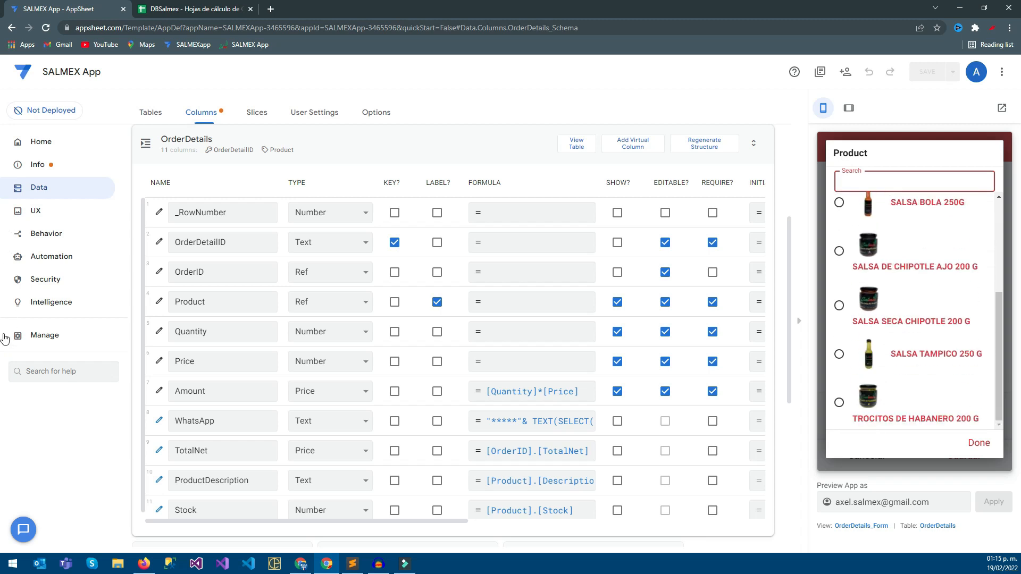
click(915, 407)
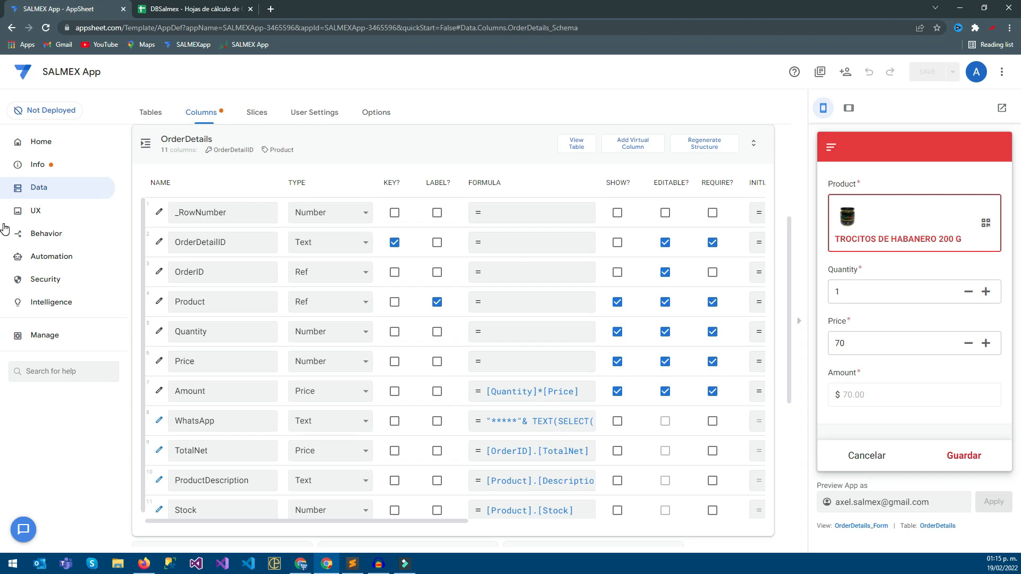
click(986, 291)
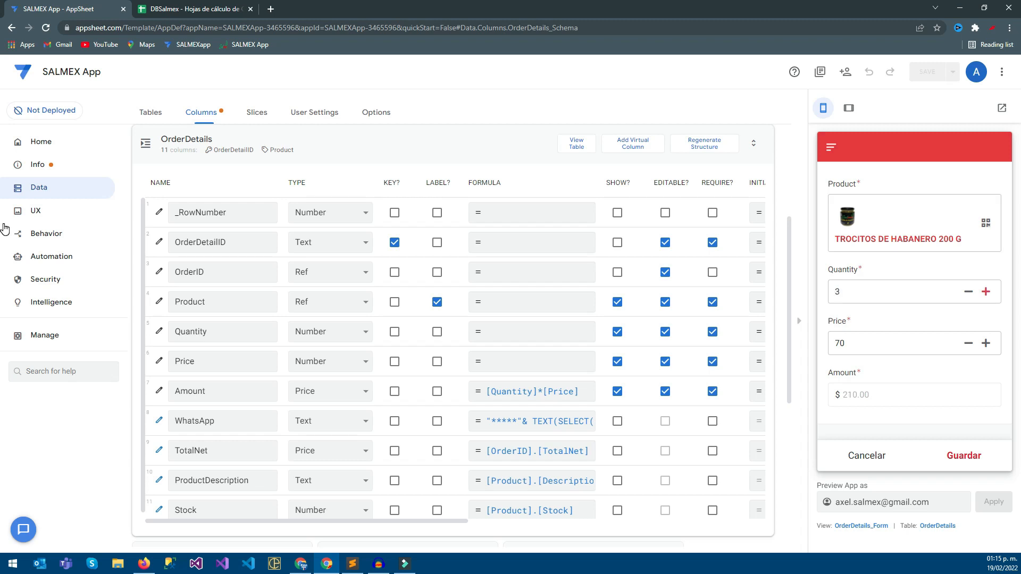
click(986, 292)
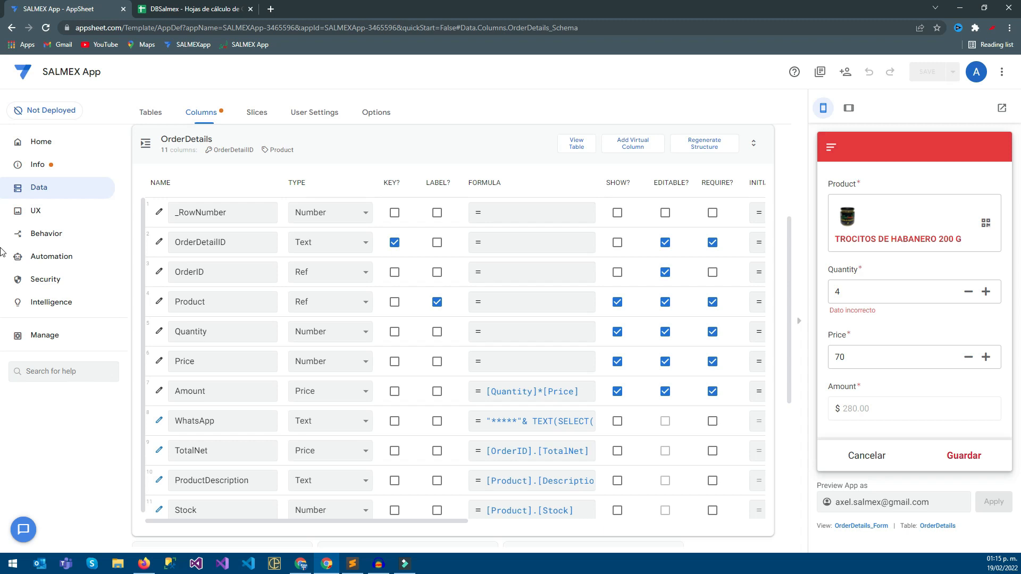
click(968, 292)
click(964, 455)
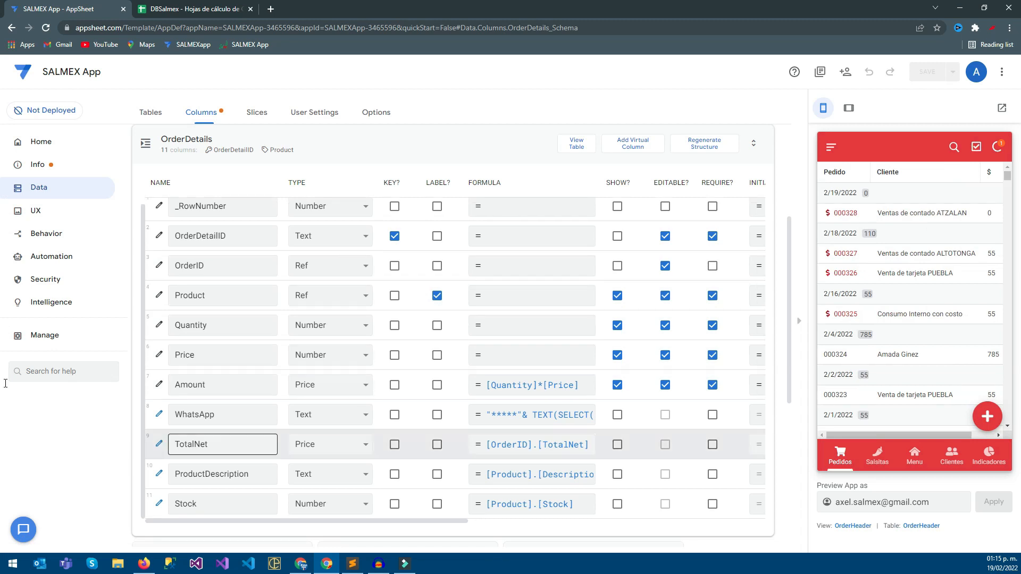
Open the OrderHeader table's columns and examine the Status column's type, allowed values and initial value.
click(223, 142)
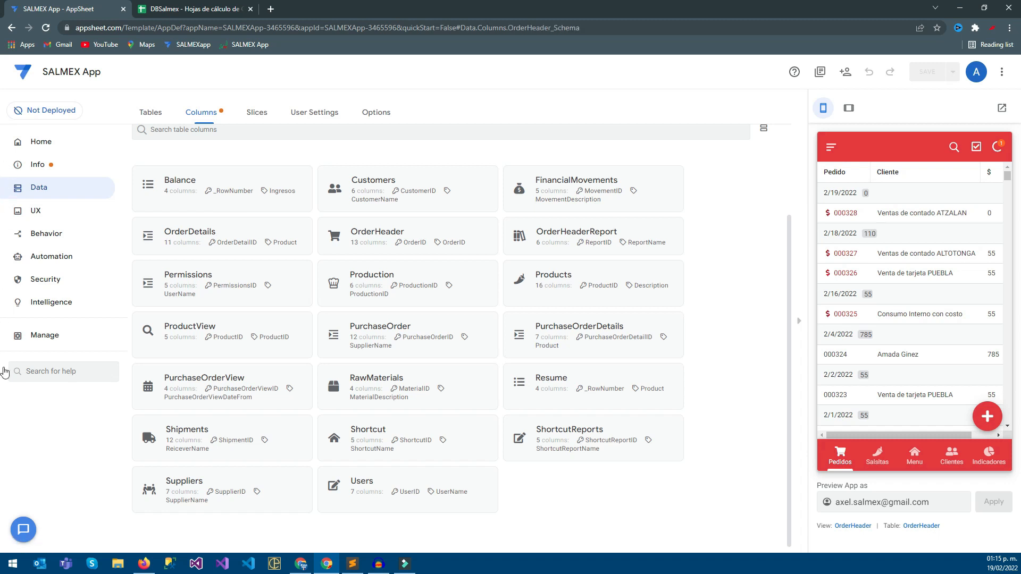
scroll(224, 444, down, 1)
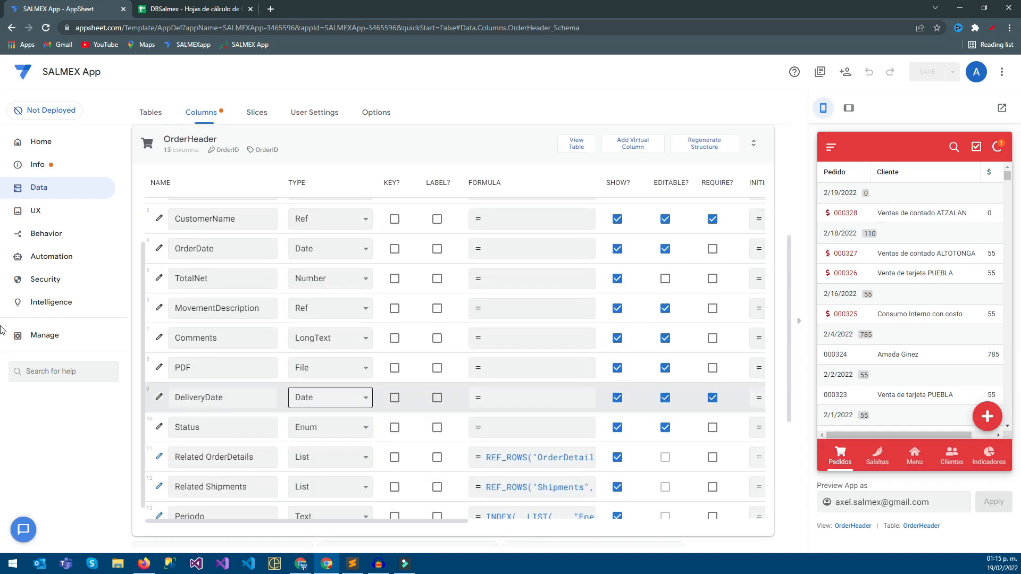
click(159, 427)
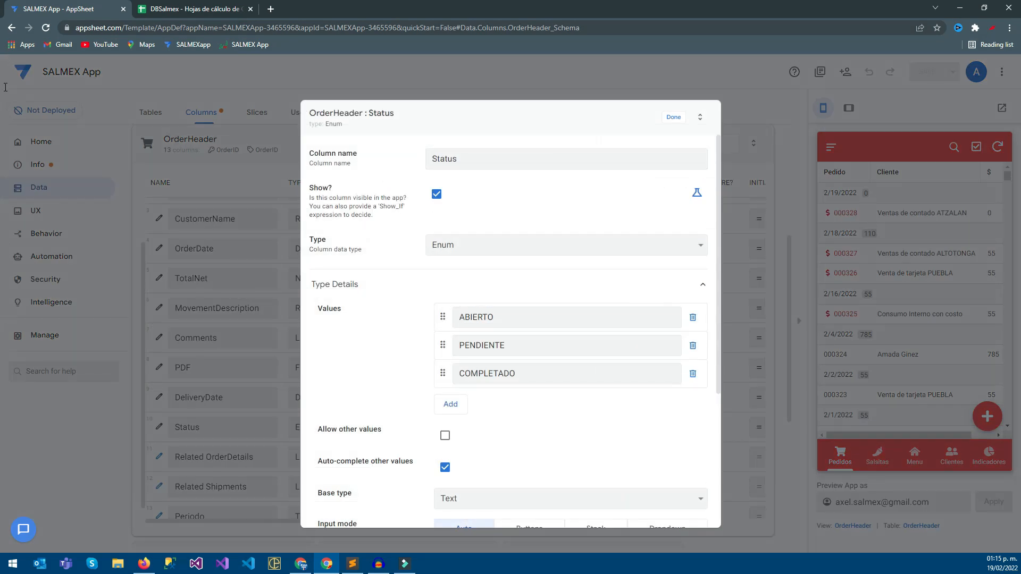
click(674, 117)
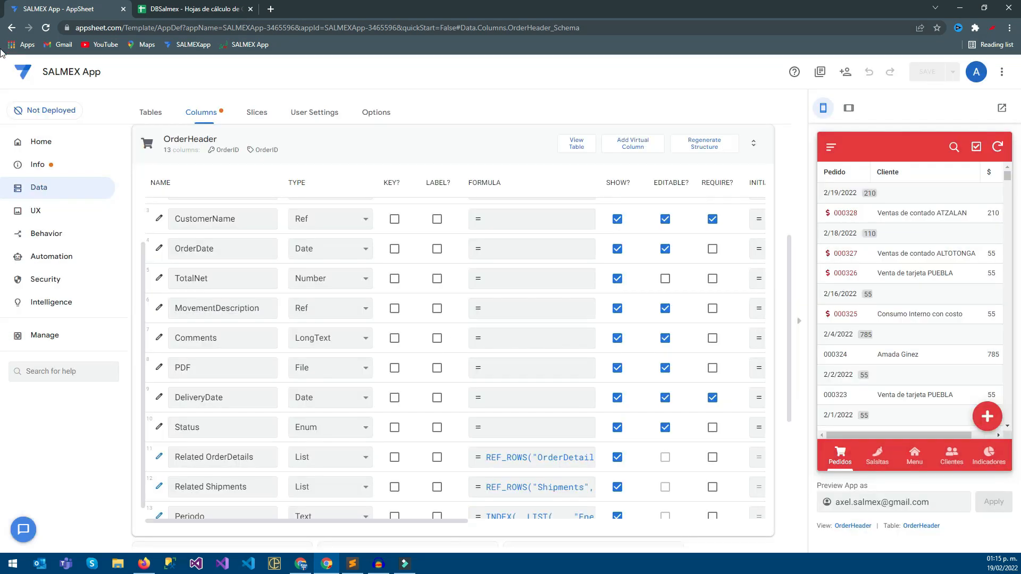
mouse_move(314, 521)
mouse_down()
mouse_move(383, 522)
mouse_move(328, 522)
mouse_up()
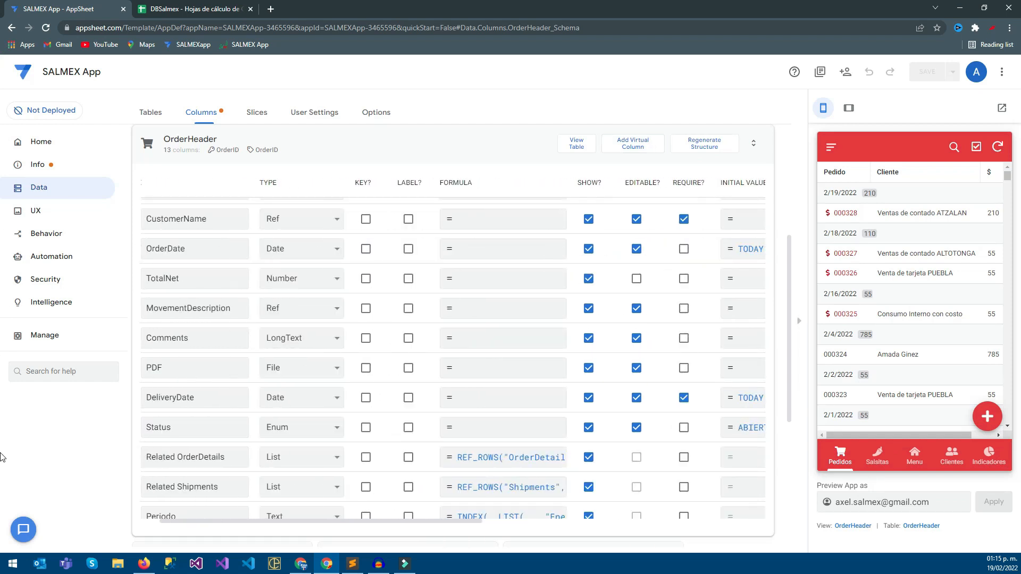
Open the 2/19/2022 order's edit form in the preview and review its status options and order details.
click(905, 213)
click(987, 417)
scroll(915, 319, down, 4)
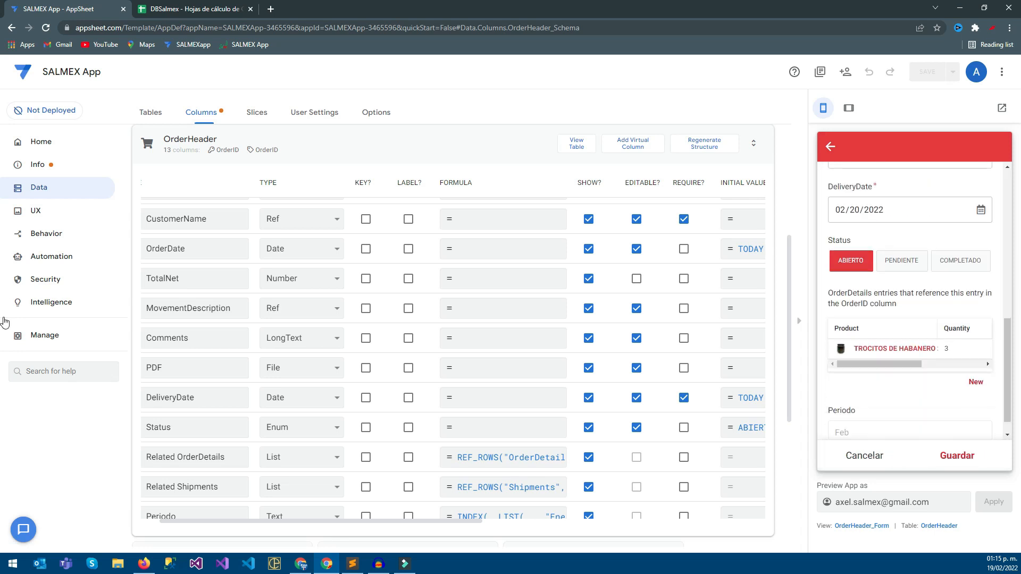
scroll(915, 319, up, 2)
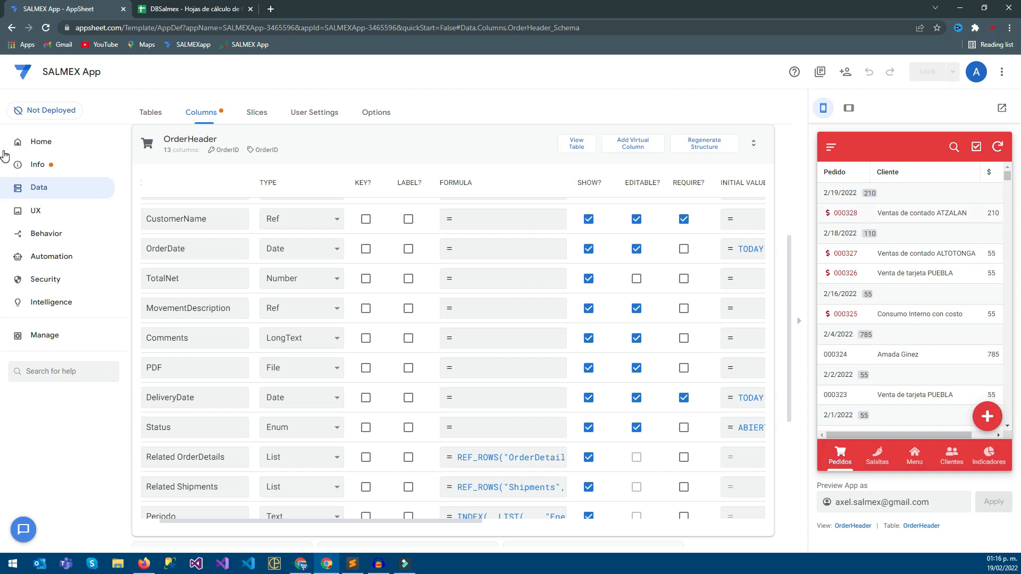
Reopen the 2/19/2022 order for editing, clear its MovementDescription and select PENDING again.
click(922, 214)
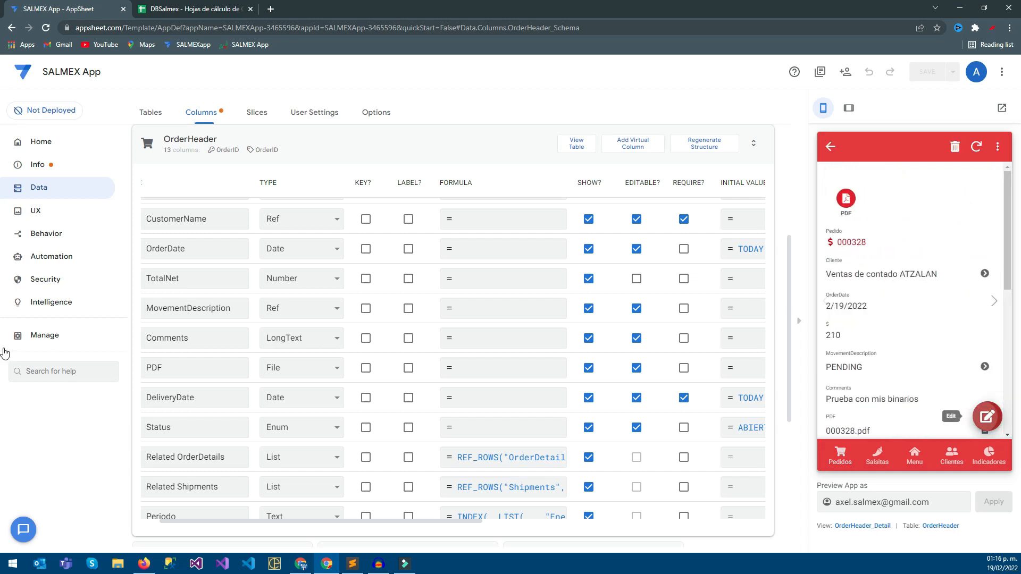
click(988, 417)
scroll(962, 359, down, 1)
click(963, 365)
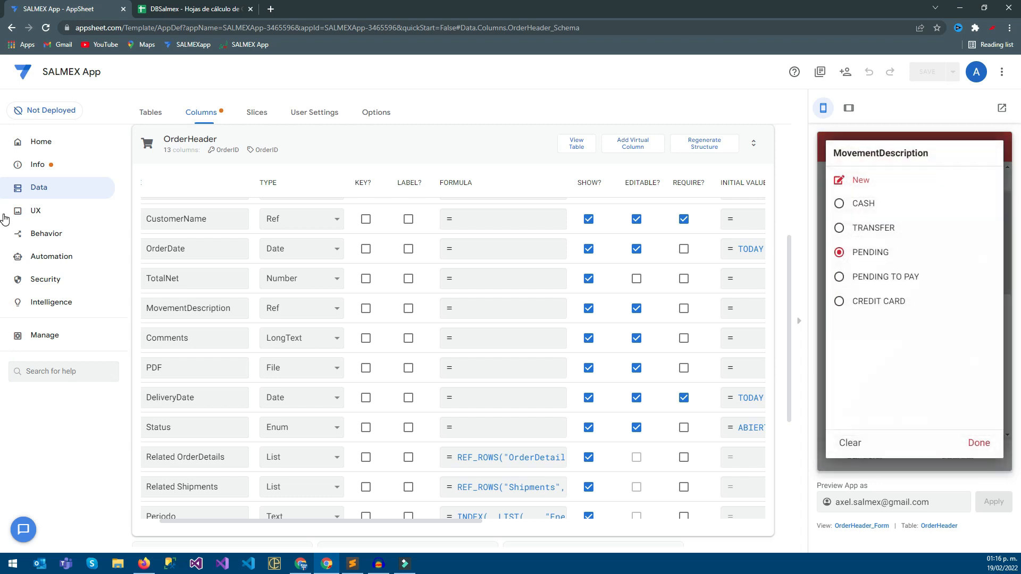
click(850, 443)
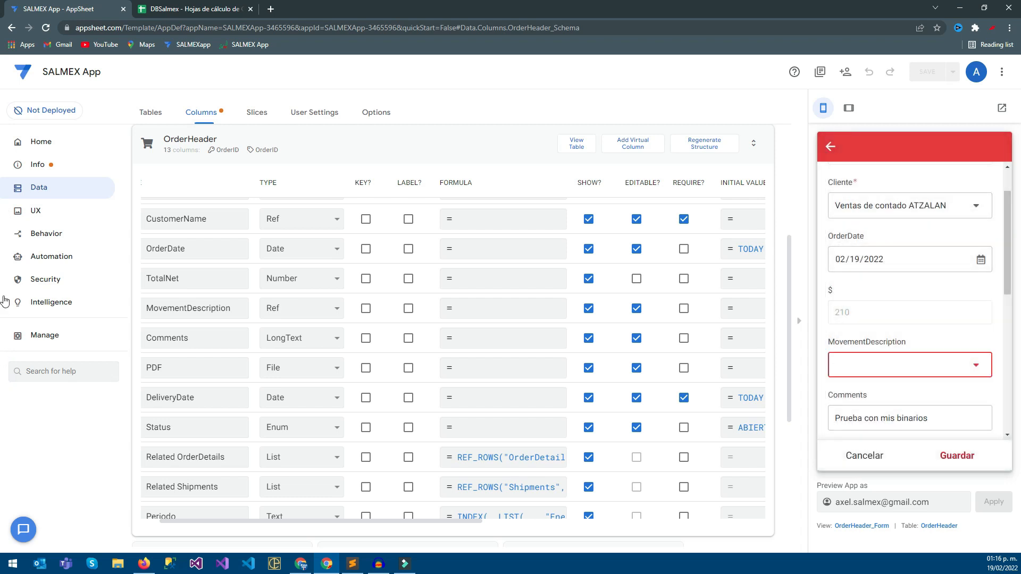
click(904, 365)
click(862, 254)
Try the order's PENDIENTE, COMPLETADO and ABIERTO statuses, then discard the edit and return to the order list.
scroll(910, 319, down, 4)
click(901, 392)
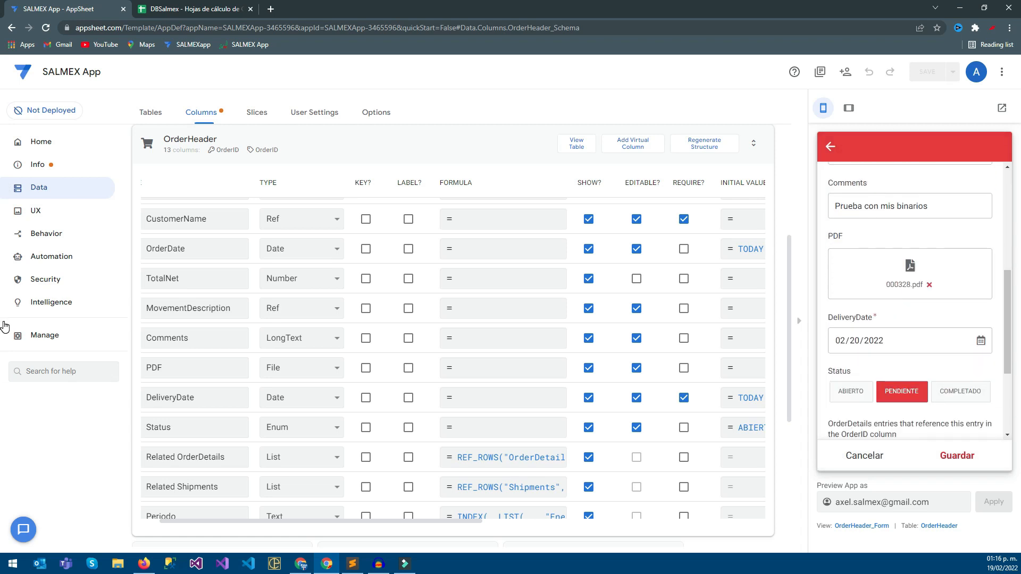
click(961, 391)
click(851, 391)
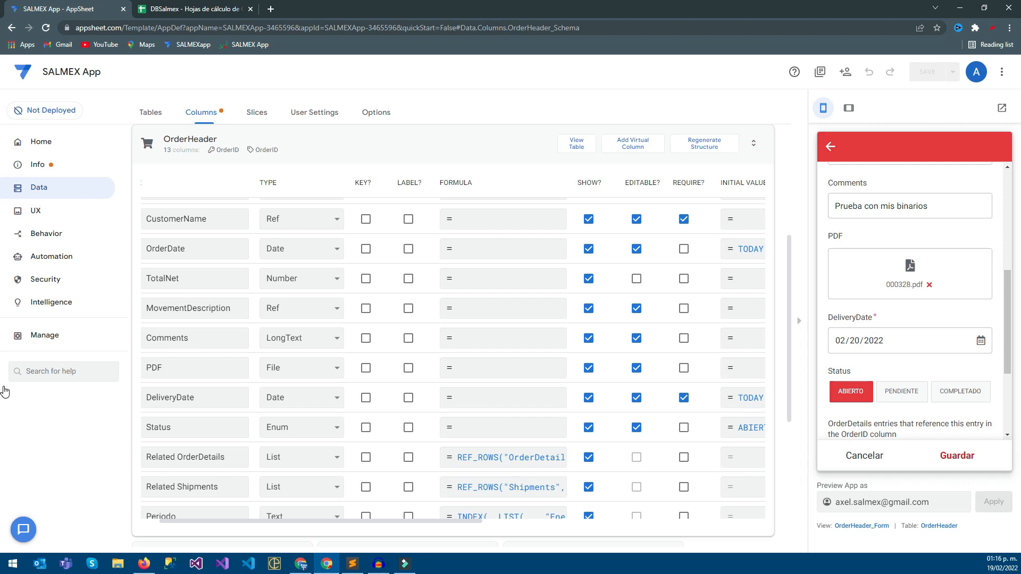
click(864, 456)
click(967, 288)
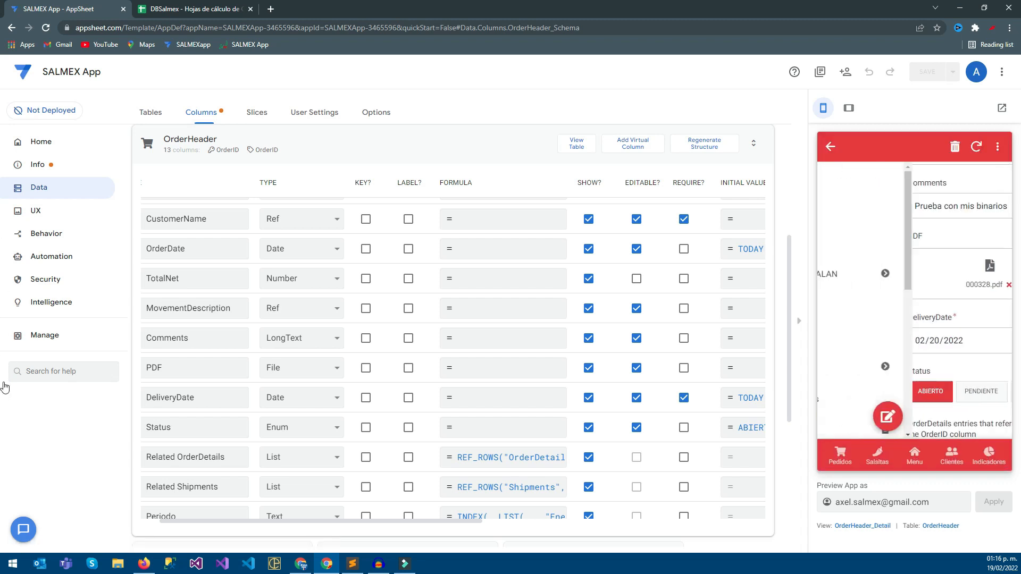
click(841, 455)
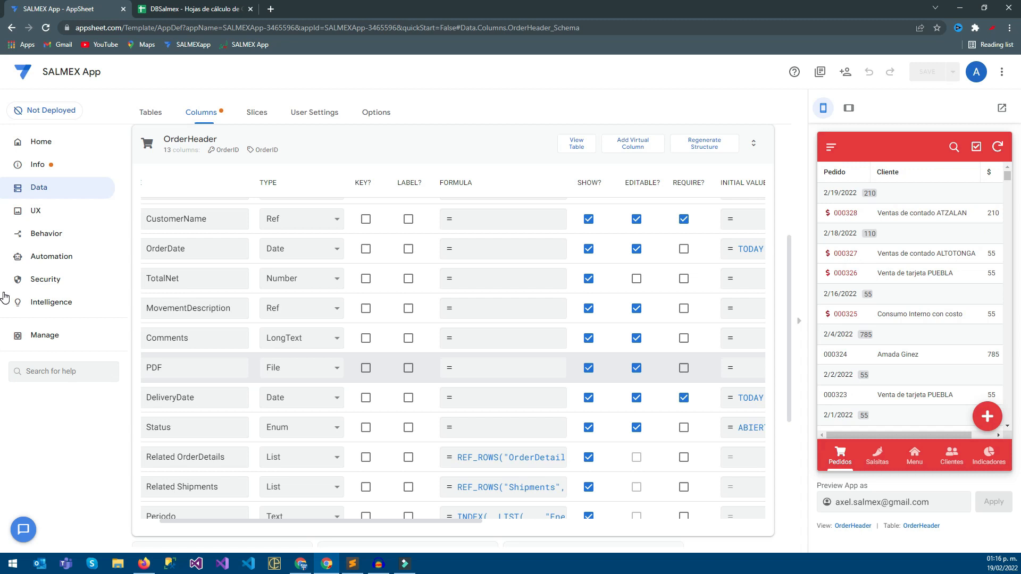
Examine the OrderHeader view's type, position, sorting, grouping and column order settings.
click(35, 210)
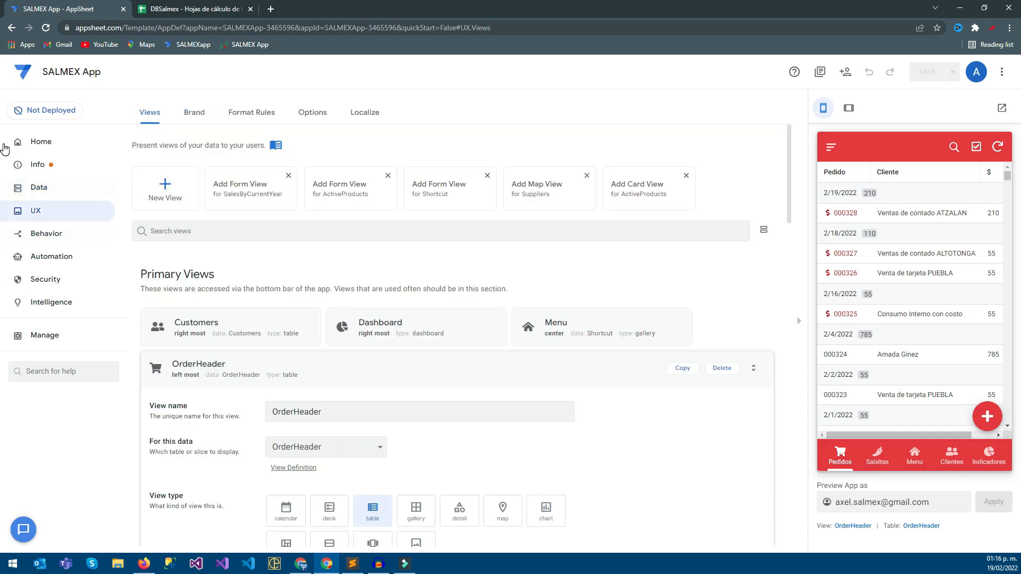
scroll(457, 304, down, 1)
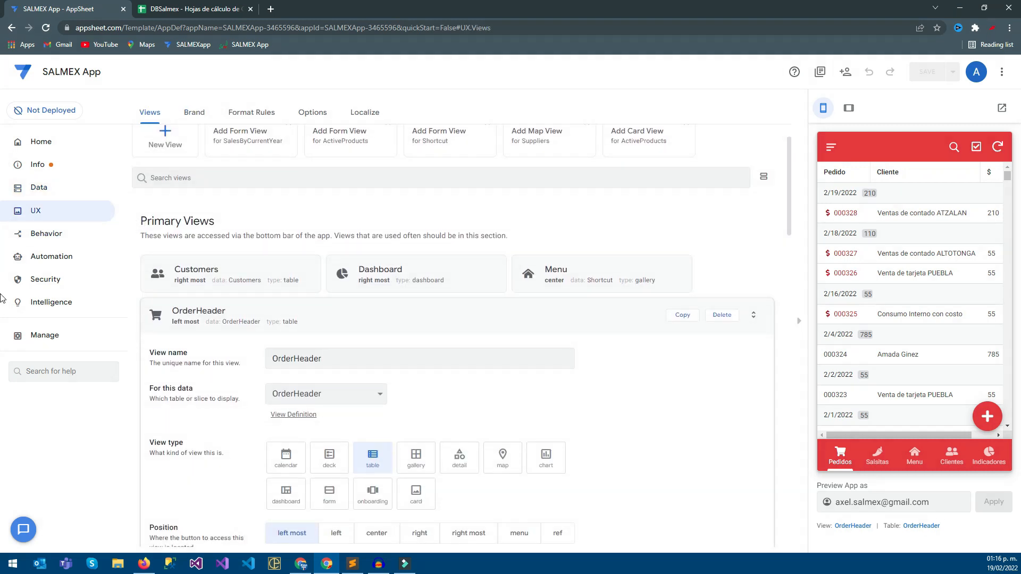
scroll(457, 300, down, 1)
scroll(457, 301, down, 1)
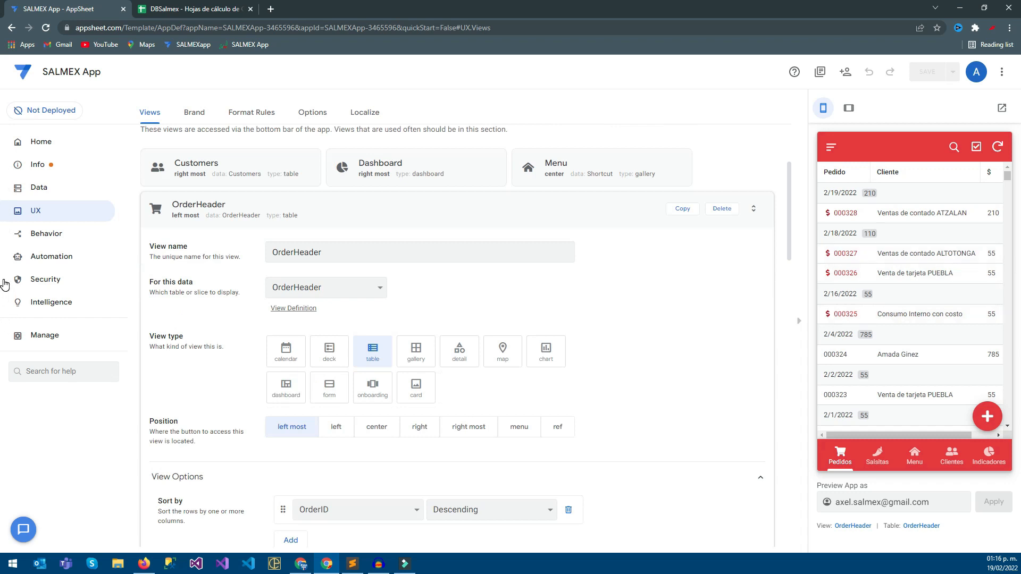
scroll(4, 284, down, 6)
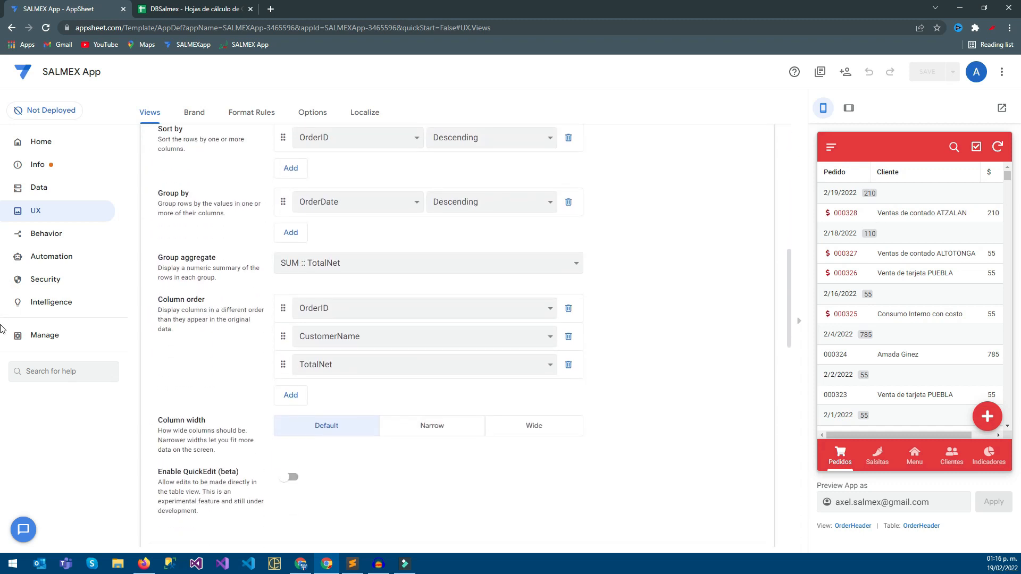
scroll(2, 319, up, 3)
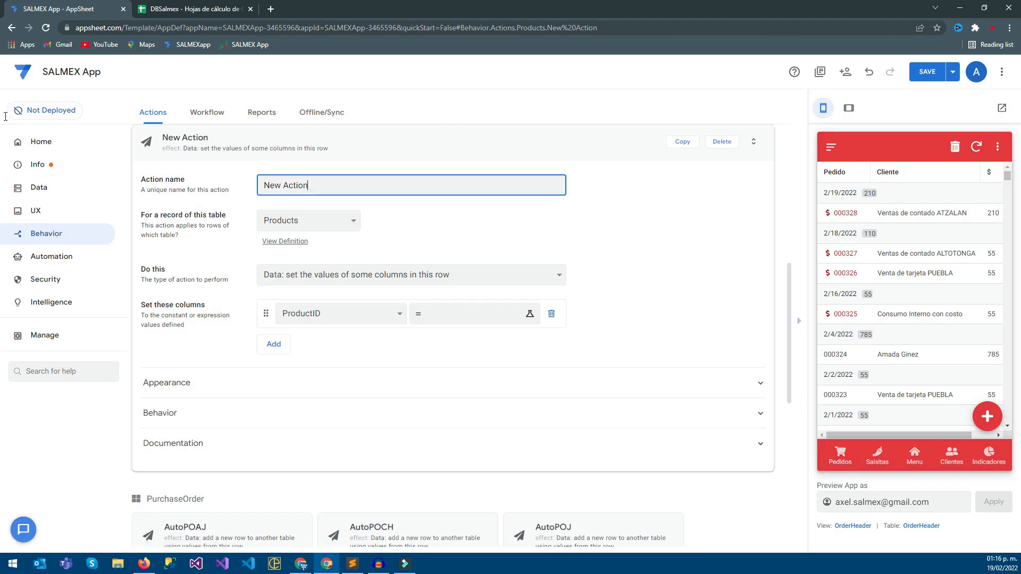
Create a new behavior action and name it CompleteOrder.
key(ctrl+shift+Left)
key(ctrl+shift+Left)
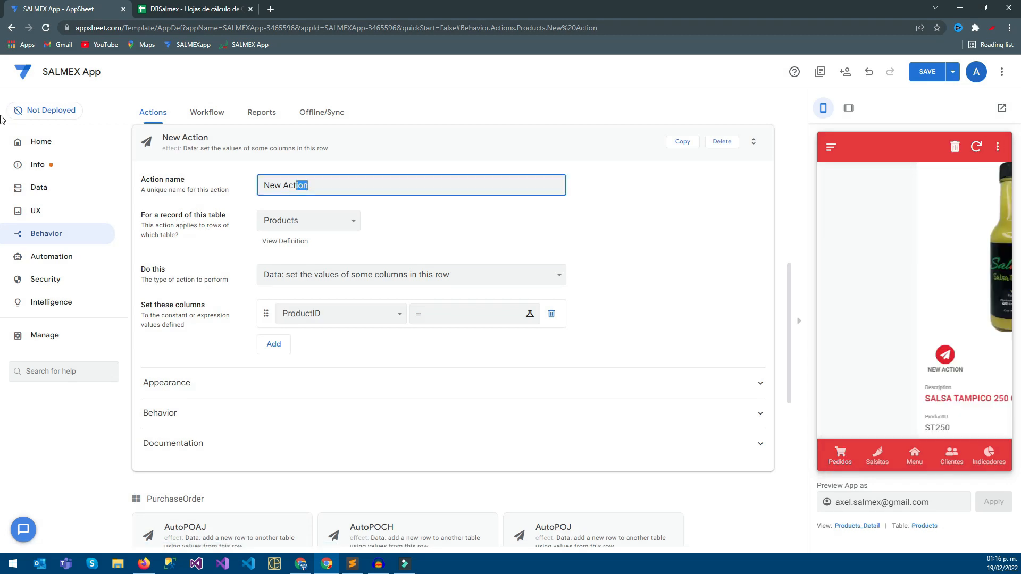
text(A)
key(BackSpace)
key(BackSpace)
text(CompleteOrder)
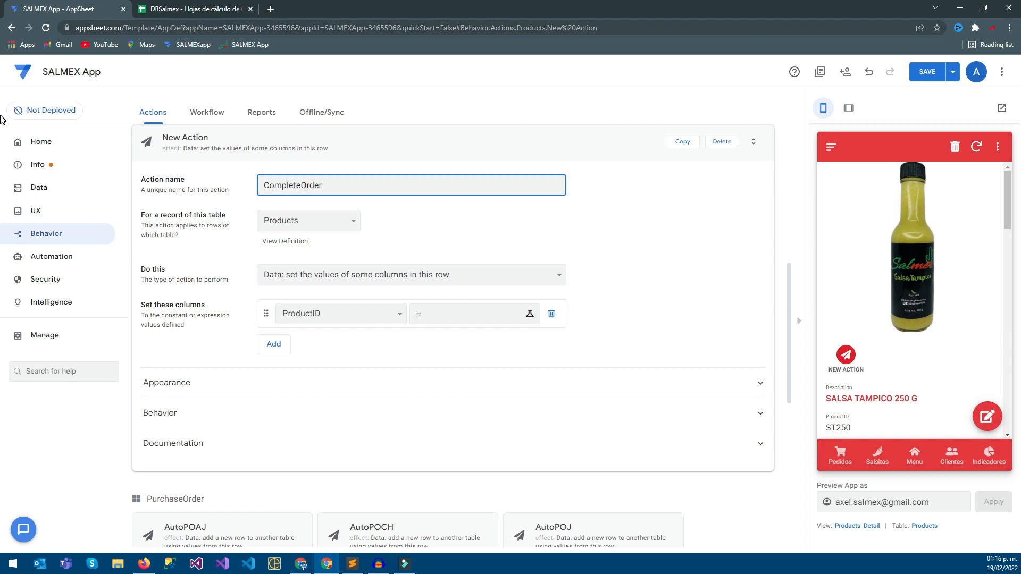
key(Tab)
Apply the CompleteOrder action to records of the OrderHeader table.
key(alt+Down)
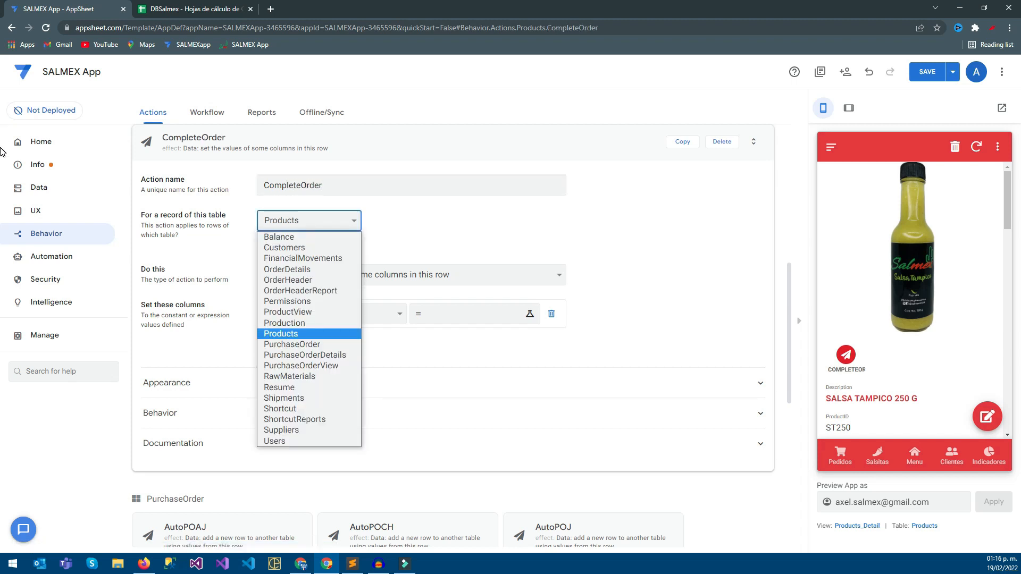
click(288, 281)
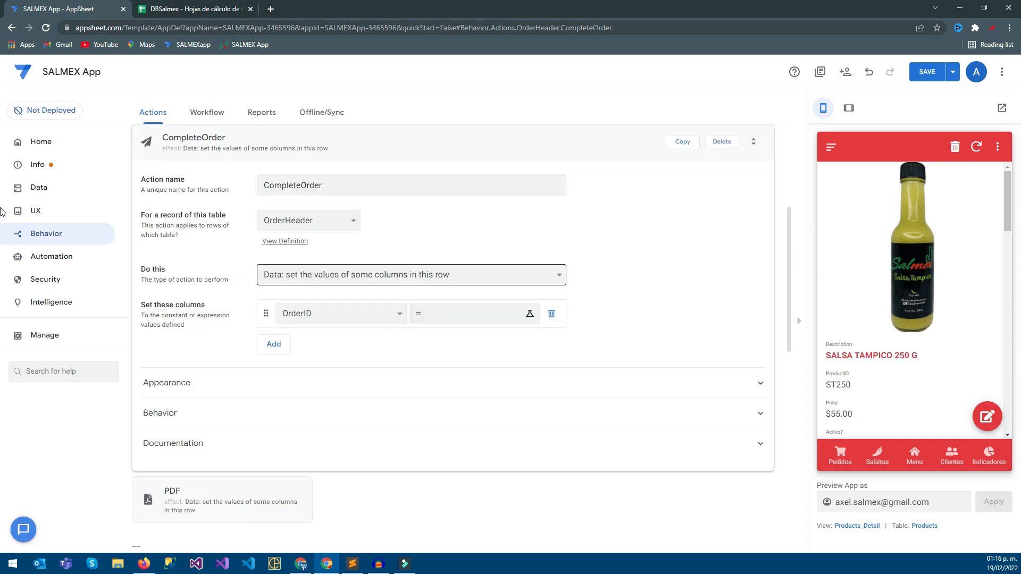
Try executing an action on a set of rows as CompleteOrder's type, then return to setting column values in this row.
key(alt+Down)
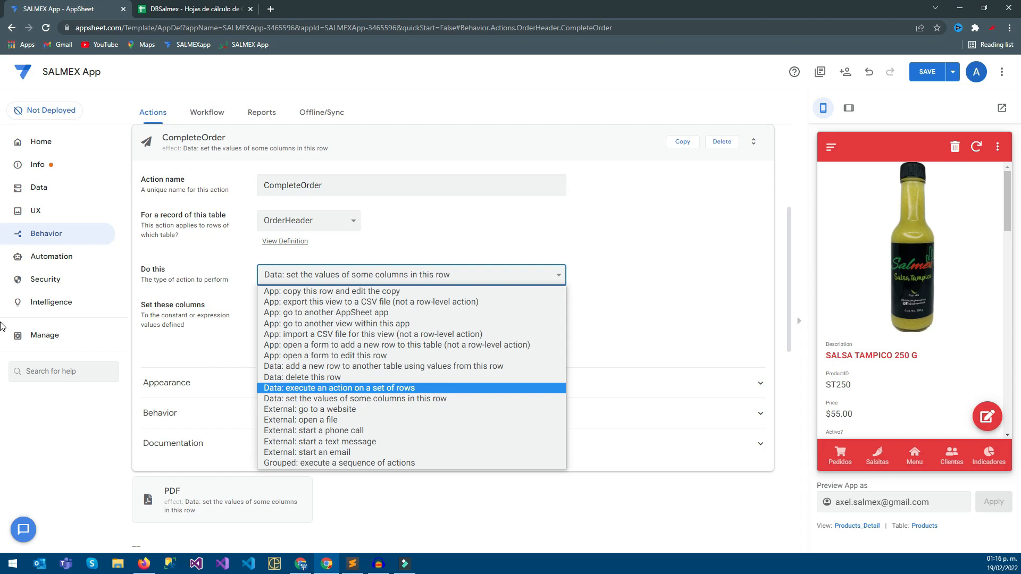
key(Return)
key(Tab)
key(alt+Down)
key(Tab)
key(Tab)
key(Tab)
key(Tab)
key(alt+Down)
key(shift+Tab)
key(shift+Tab)
key(shift+Tab)
key(shift+Tab)
key(shift+Tab)
key(alt+Down)
key(Down)
key(Down)
key(Down)
key(Down)
key(Down)
key(Down)
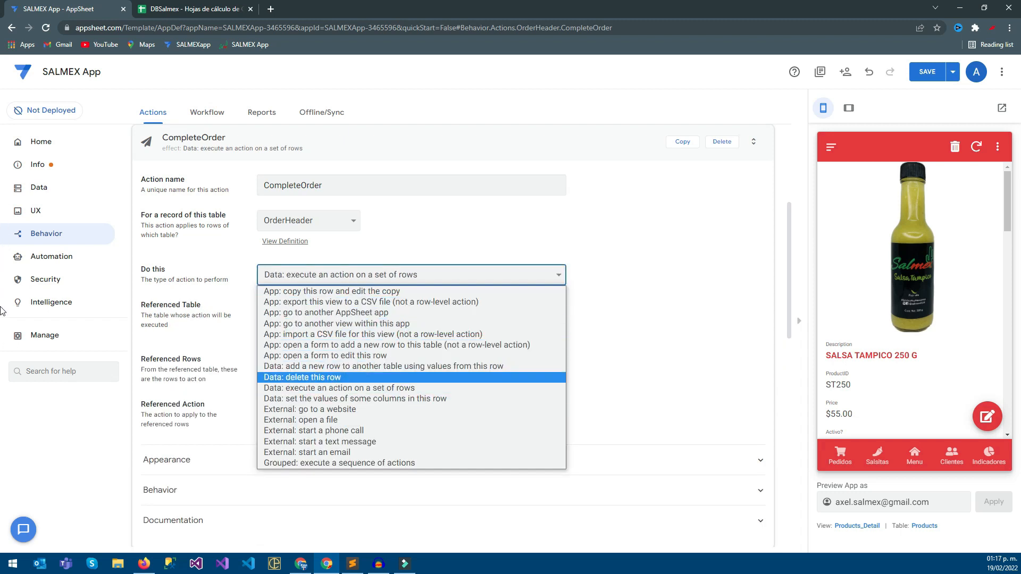
key(Return)
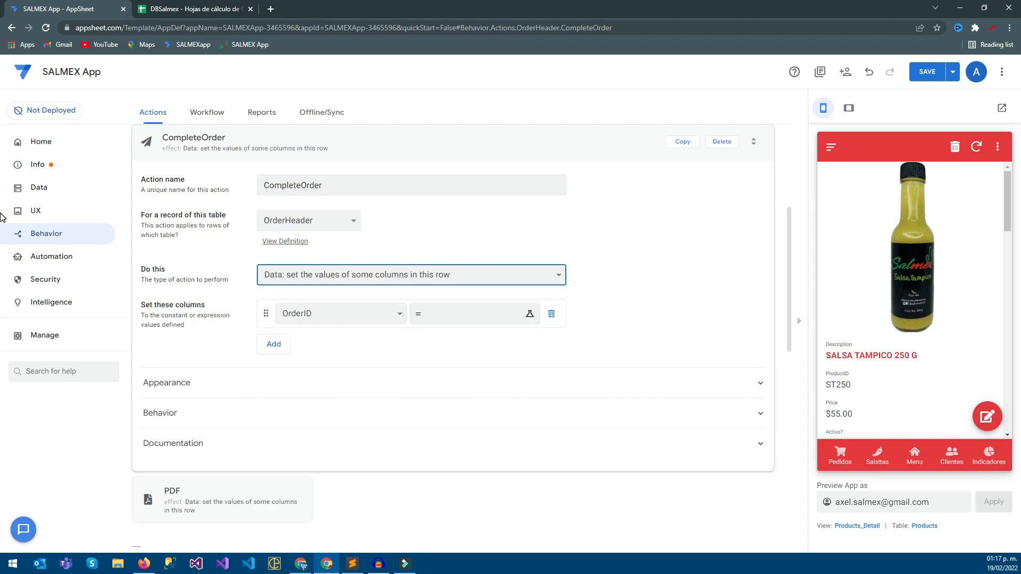
Make CompleteOrder set the Status column to COMPLETADO and save the expression.
click(372, 314)
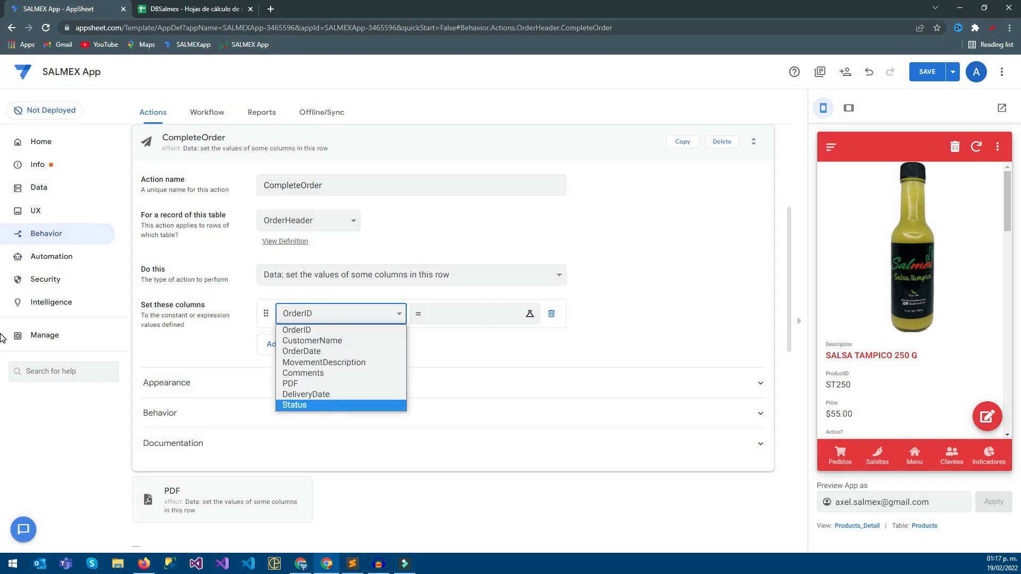
key(Return)
key(Tab)
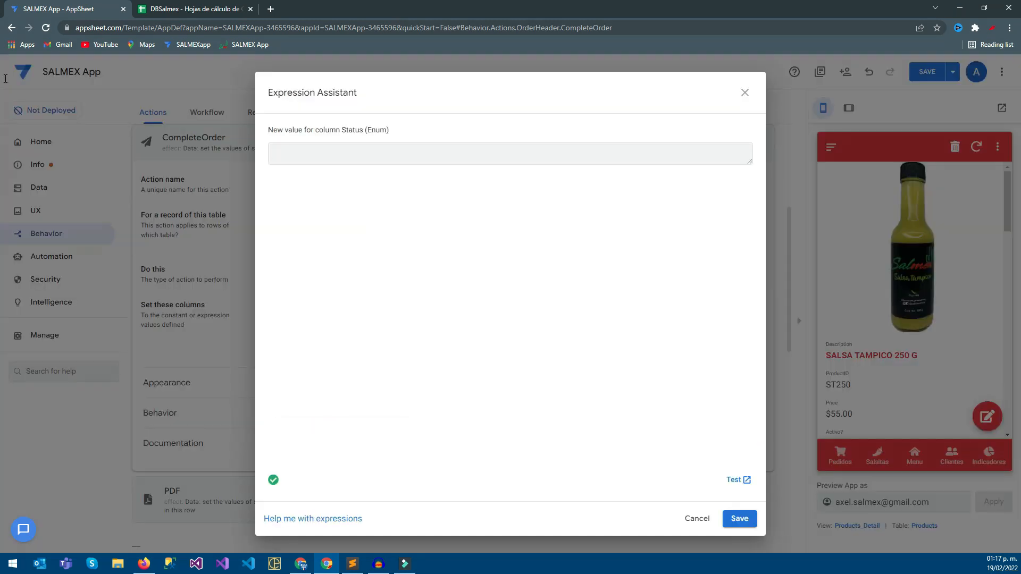
text(COMPLETADO)
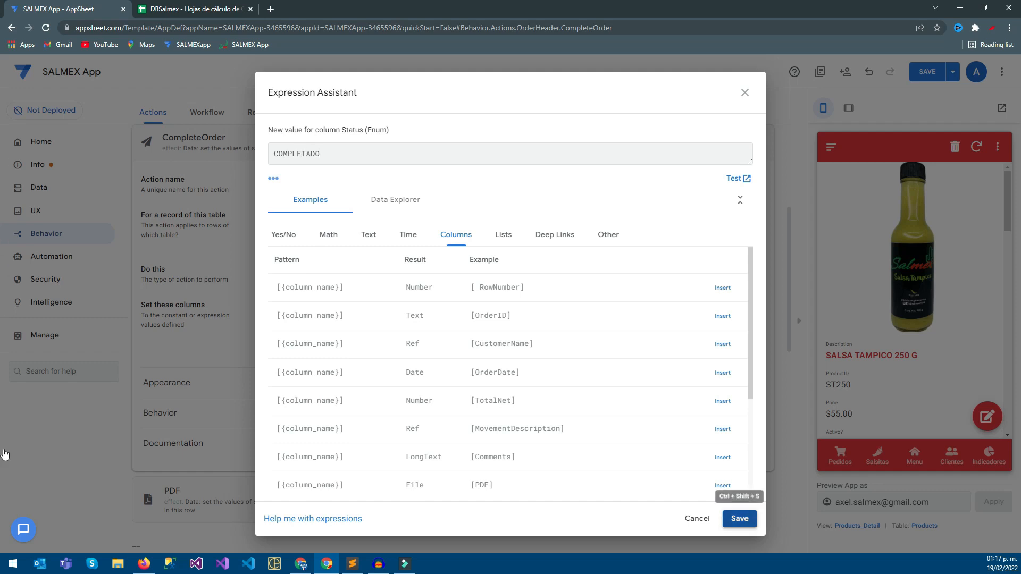
click(739, 519)
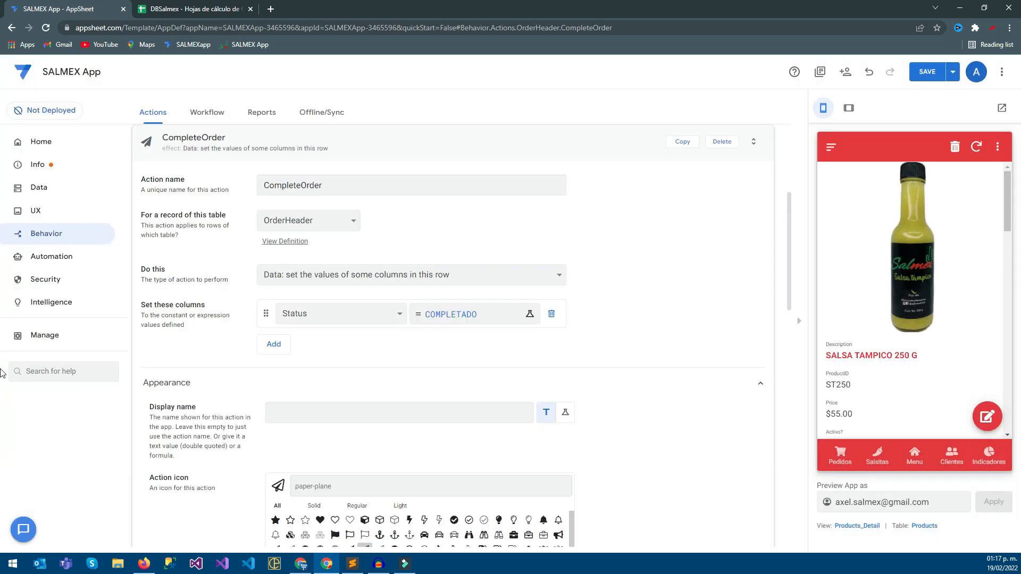
Find action icons matching "done" and give CompleteOrder the solid check mark icon.
text(dfo)
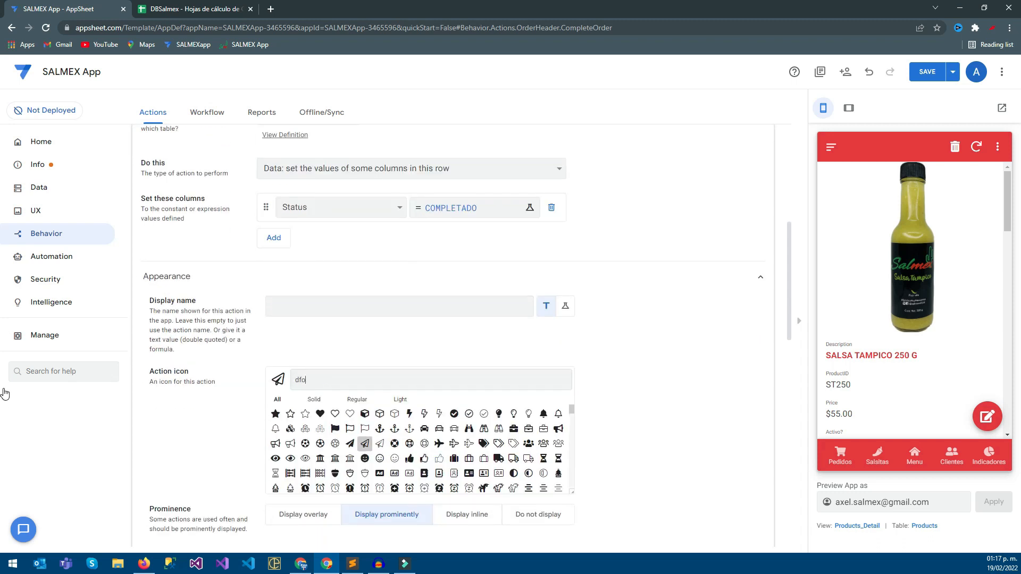
text(neio)
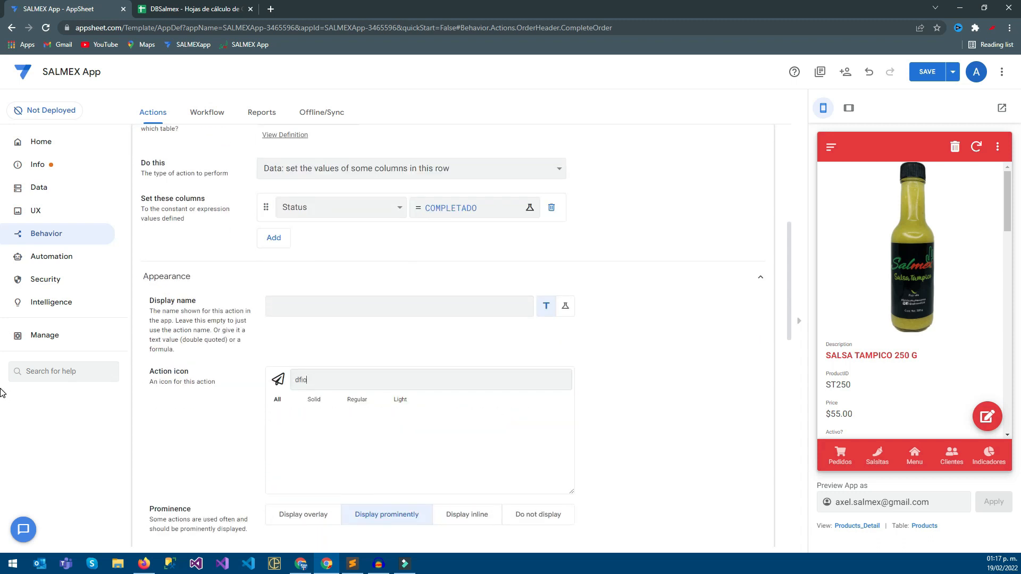
text(one)
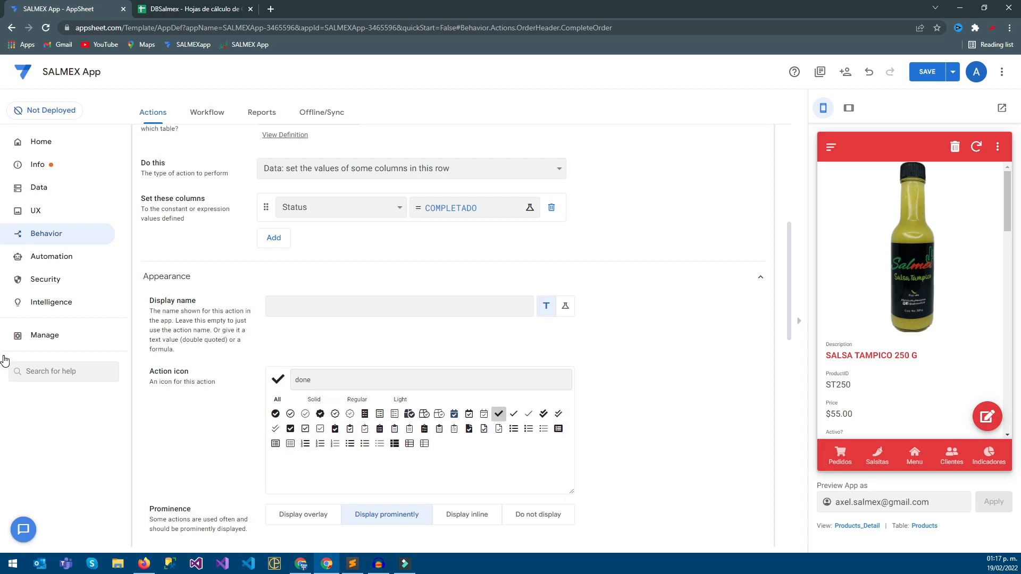
Give CompleteOrder the display name COMPLETADO and save the app.
scroll(453, 340, down, 3)
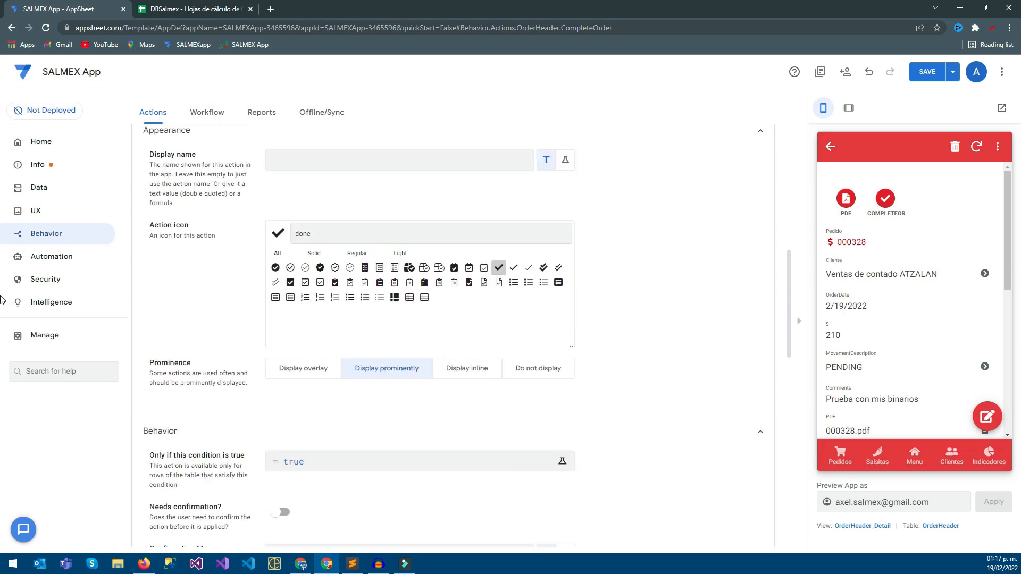
click(400, 306)
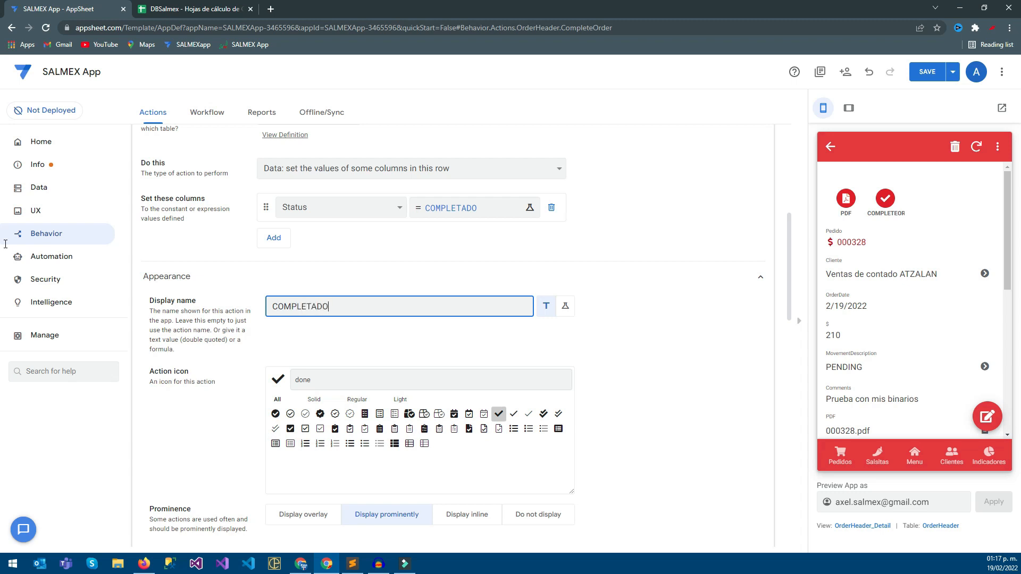
click(718, 75)
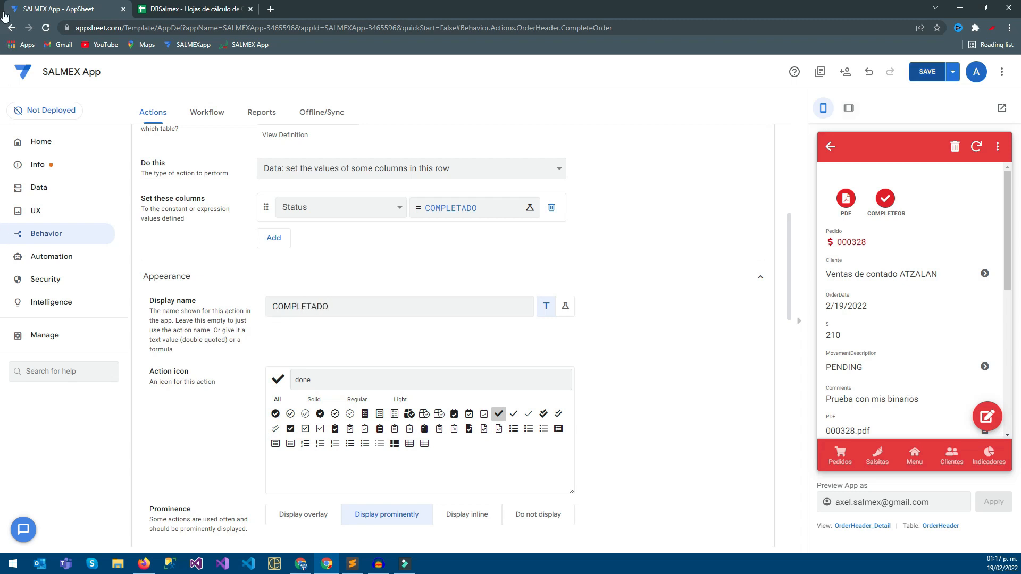
click(927, 72)
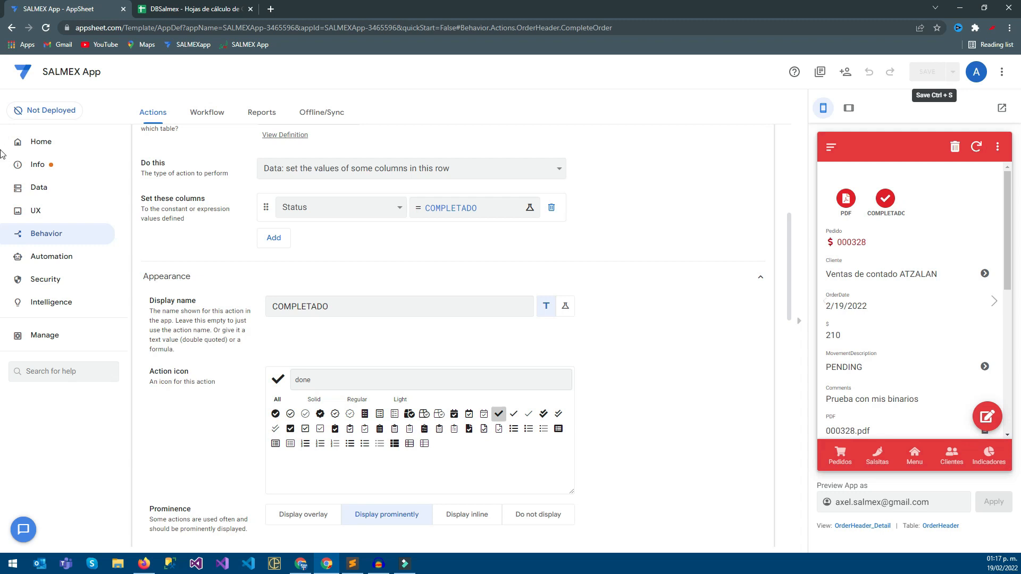
Replace CompleteOrder's display name with OK.
double_click(300, 306)
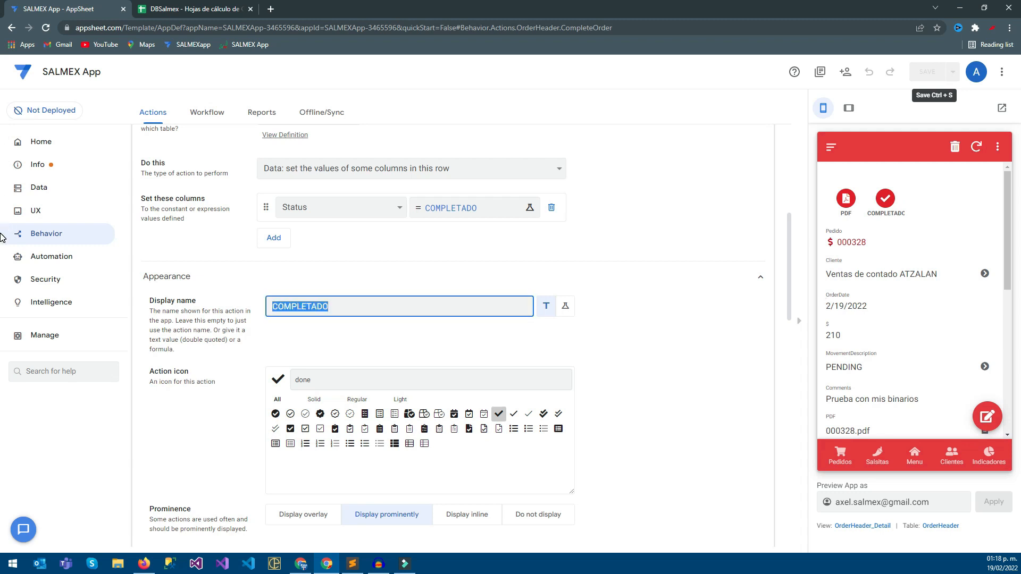
text(OK)
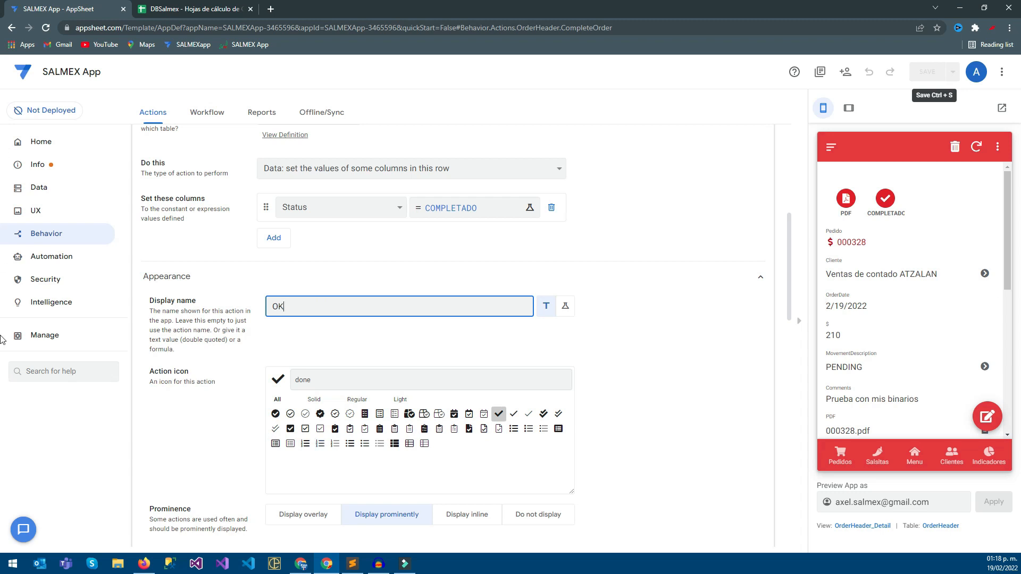
Compare the inline, hidden and overlay prominence options, settle on Display prominently for CompleteOrder, and save the app.
click(467, 515)
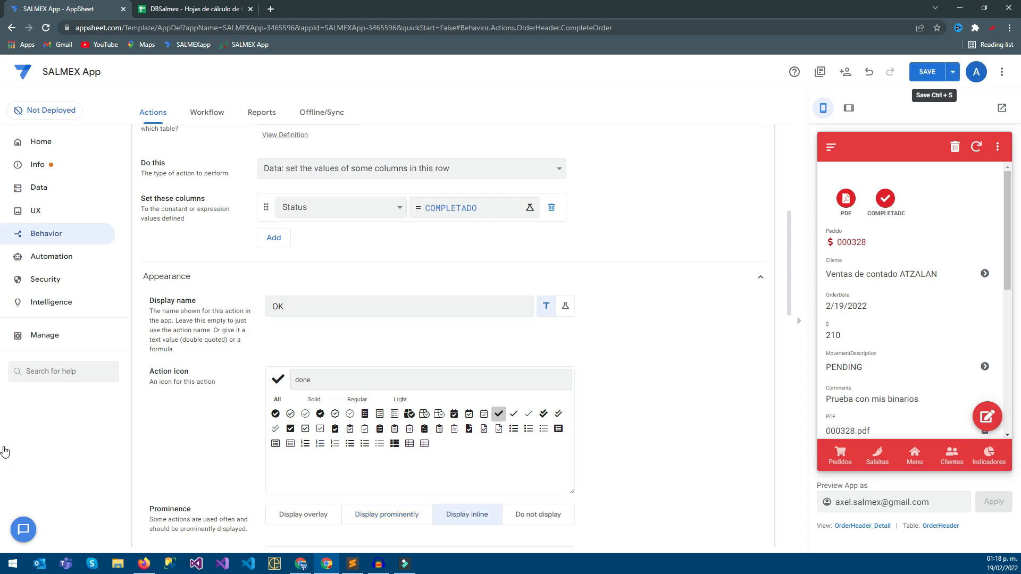
click(538, 515)
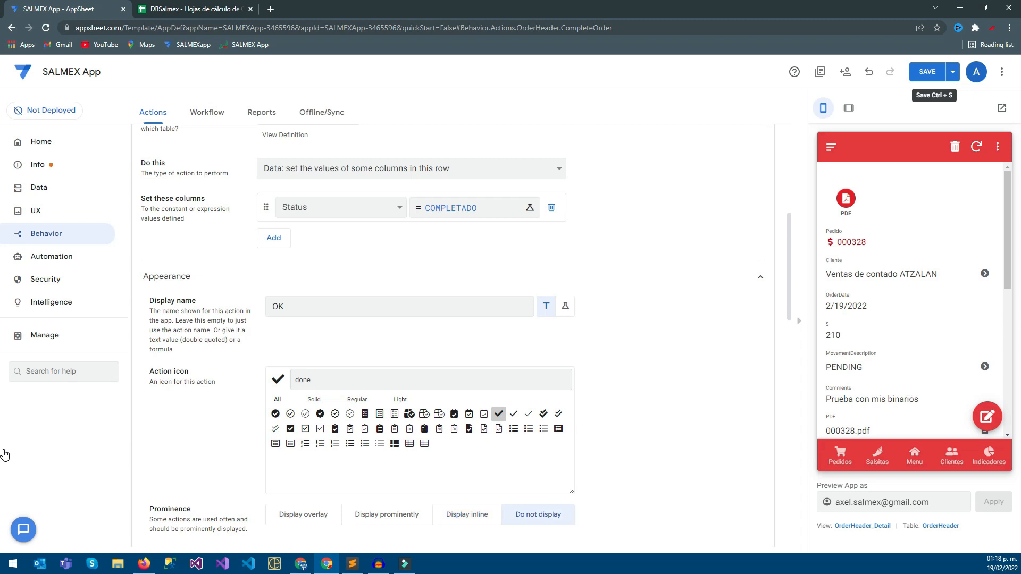
click(303, 515)
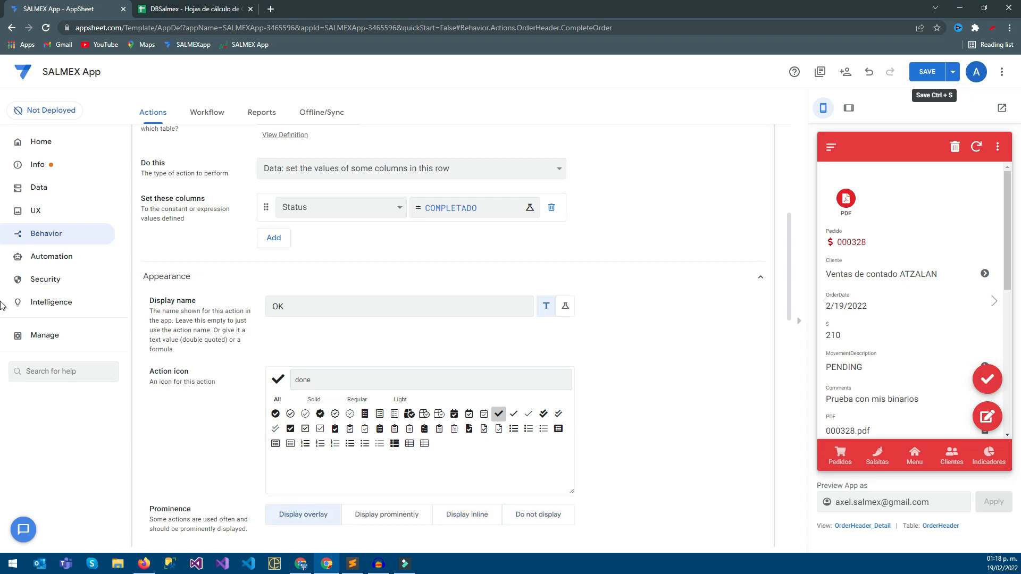
click(387, 515)
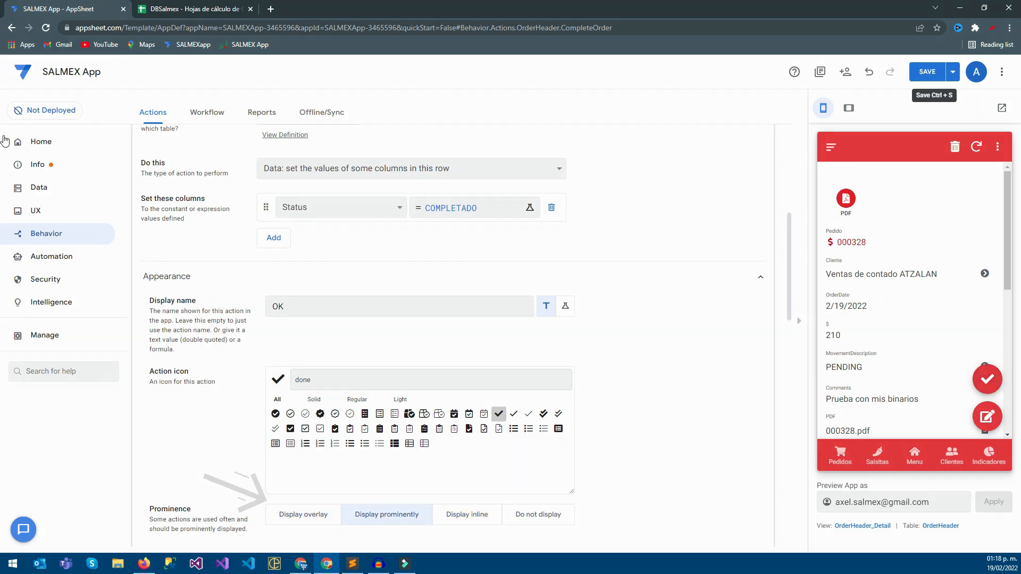
key(ctrl+s)
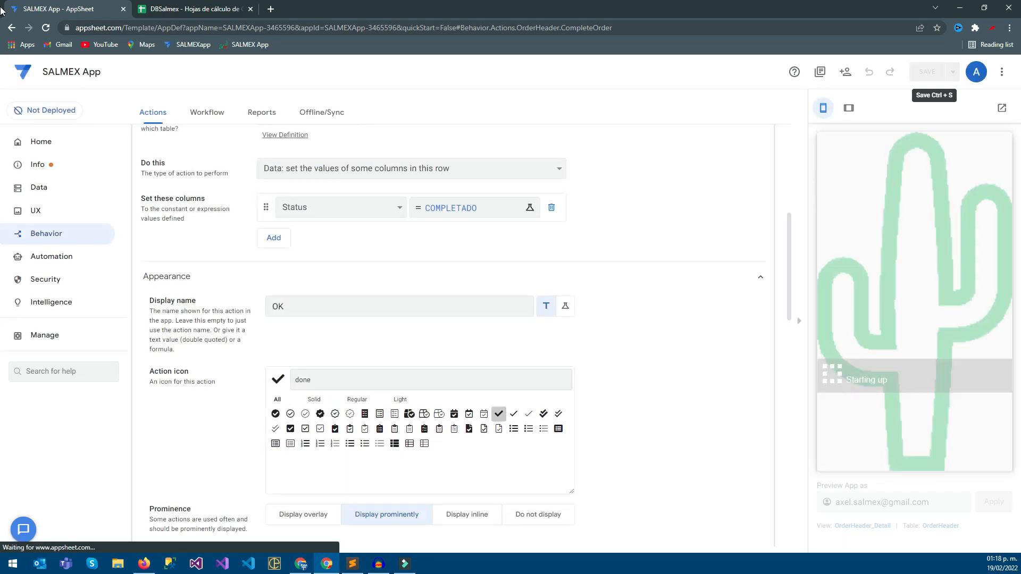
Restrict CompleteOrder with the condition [Status]<>"COMPLETADO" and save the app.
scroll(2, 236, down, 3)
scroll(2, 260, up, 2)
scroll(2, 259, up, 3)
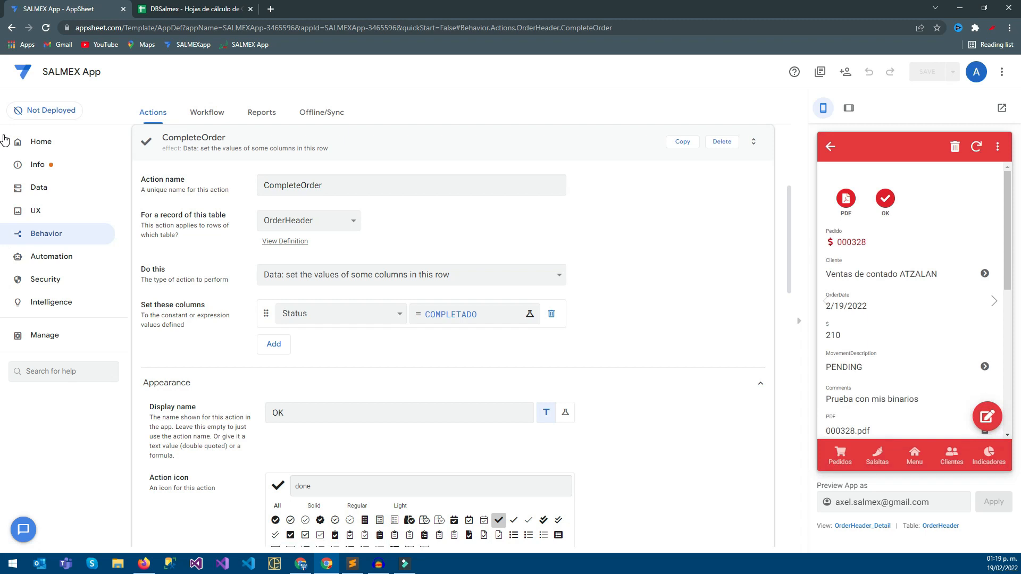
scroll(4, 319, down, 6)
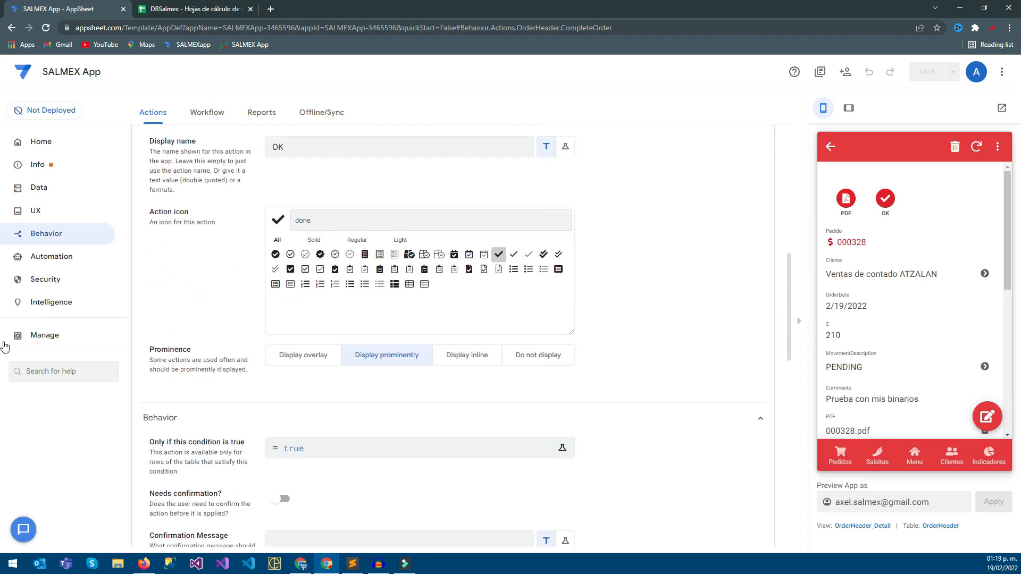
scroll(3, 383, down, 1)
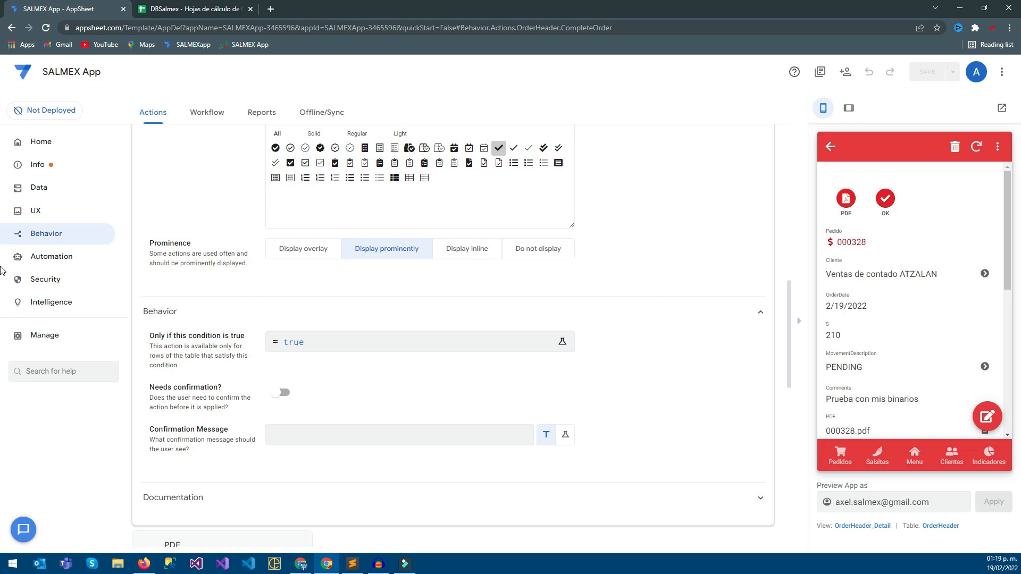
click(413, 342)
key(ctrl+a)
key(BackSpace)
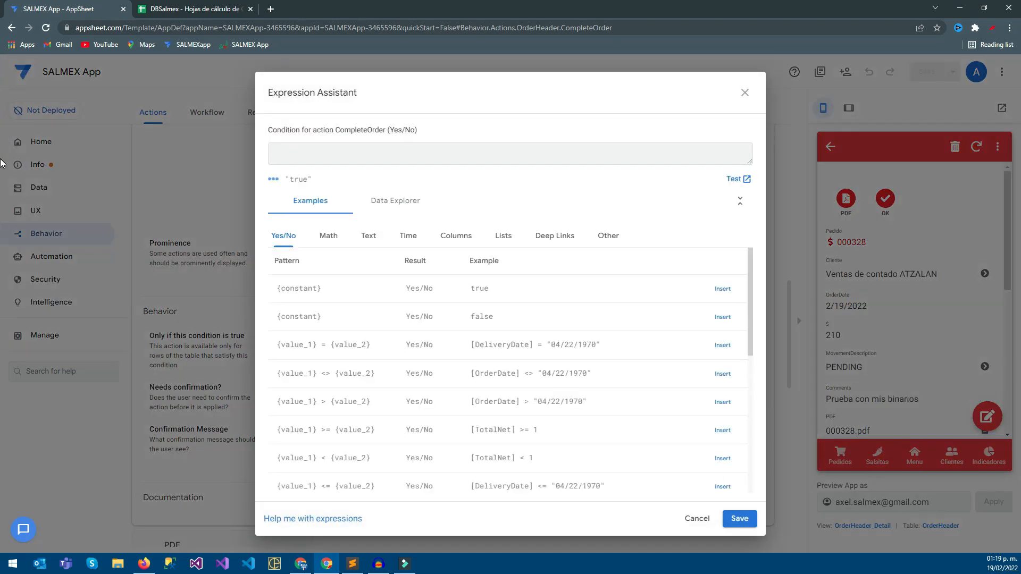
scroll(3, 298, down, 2)
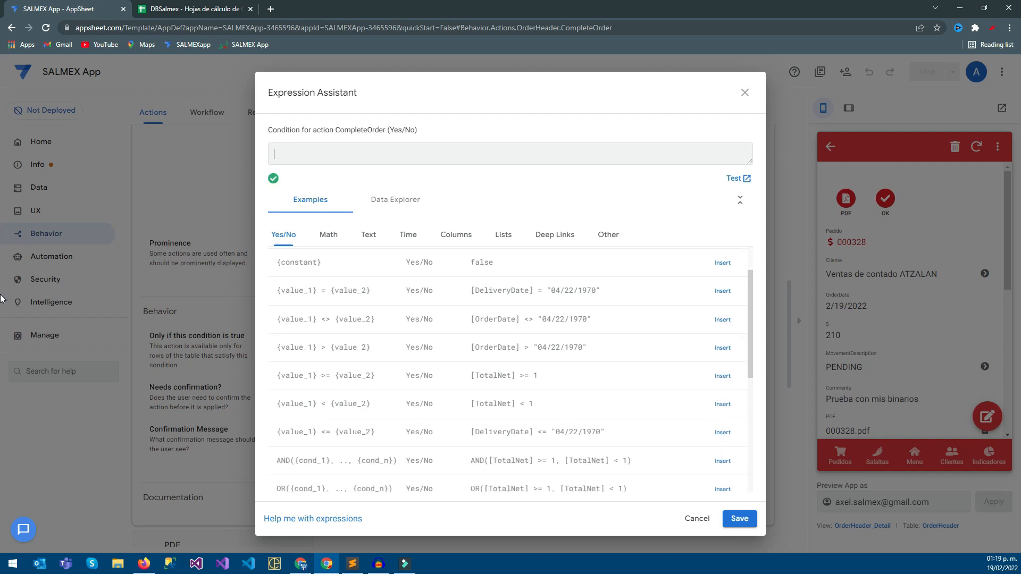
click(455, 234)
scroll(508, 369, down, 1)
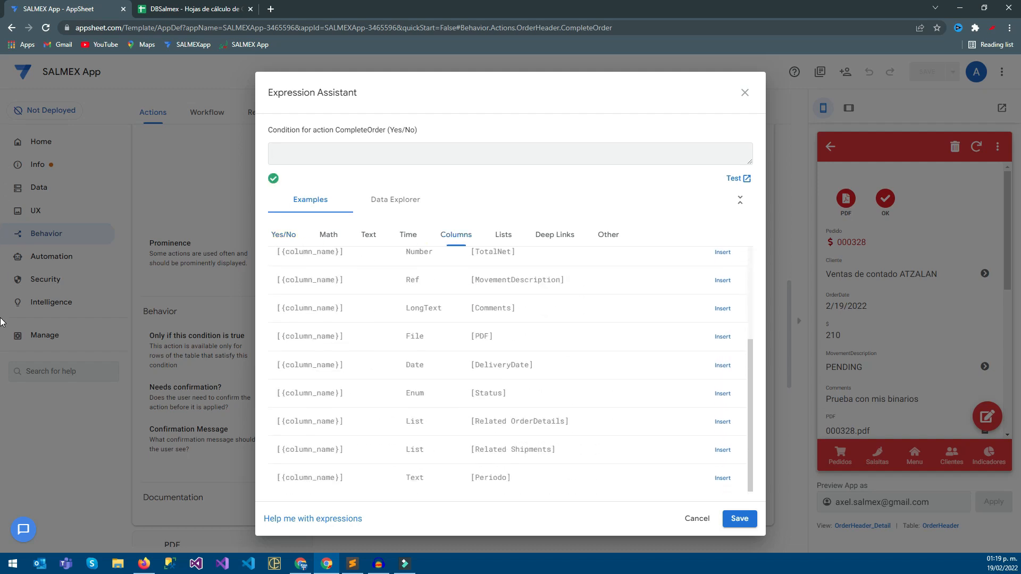
text([Status])
text(Z)
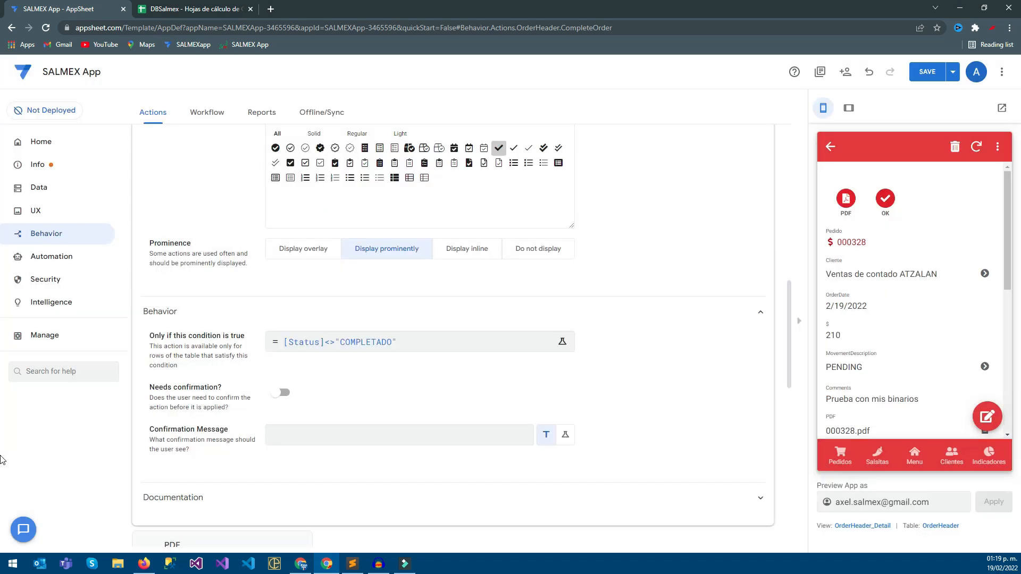
key(ctrl+s)
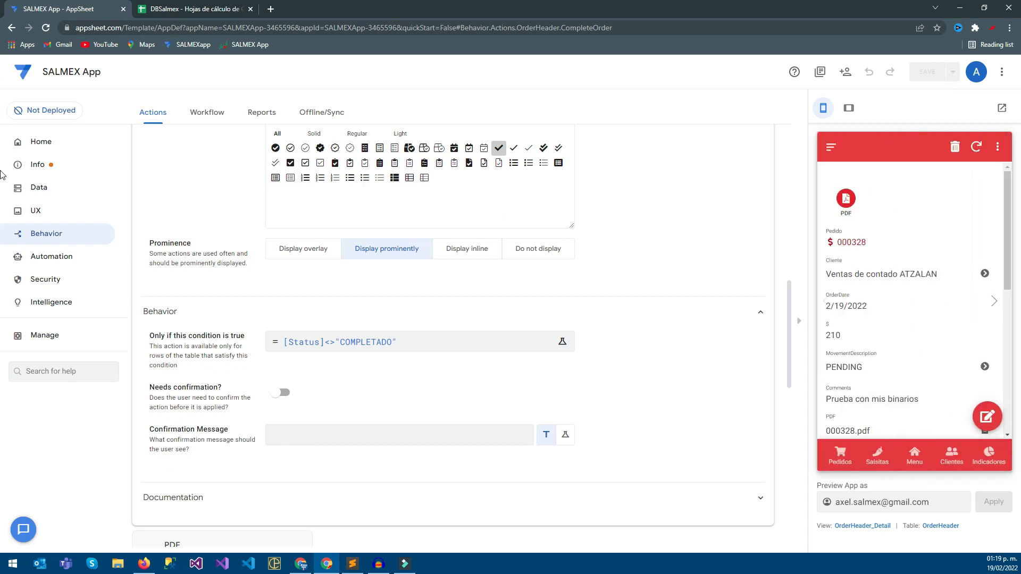
Edit the 2/19/2022 order in the app preview, set its Status to PENDIENTE and save it.
click(987, 417)
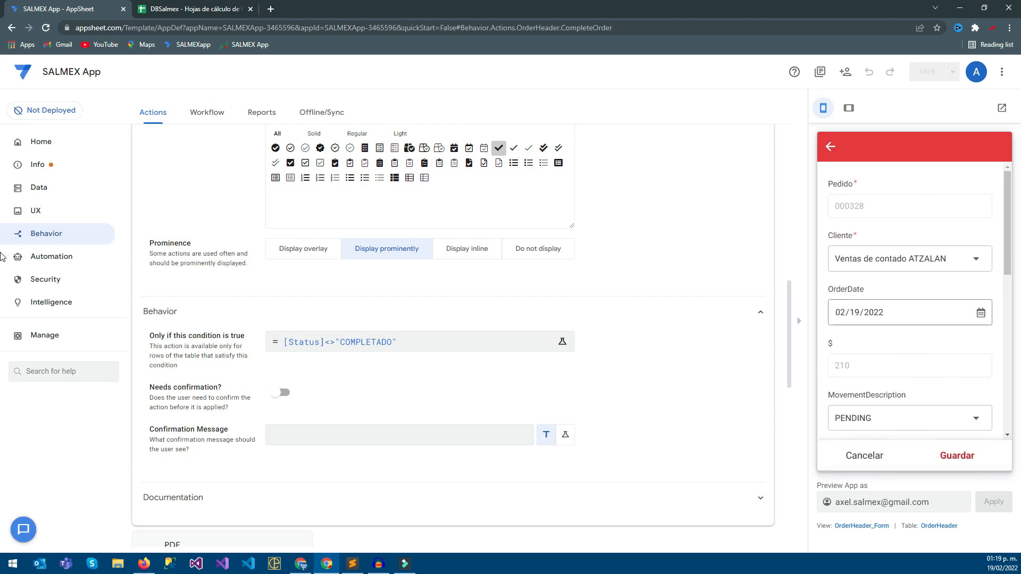
scroll(911, 319, down, 3)
scroll(904, 306, down, 3)
click(902, 339)
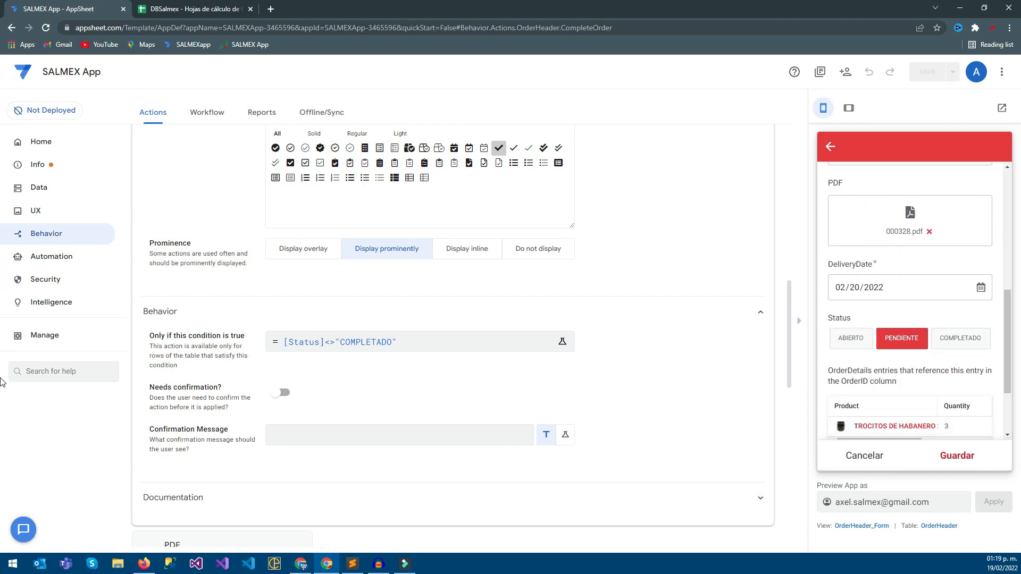
click(958, 456)
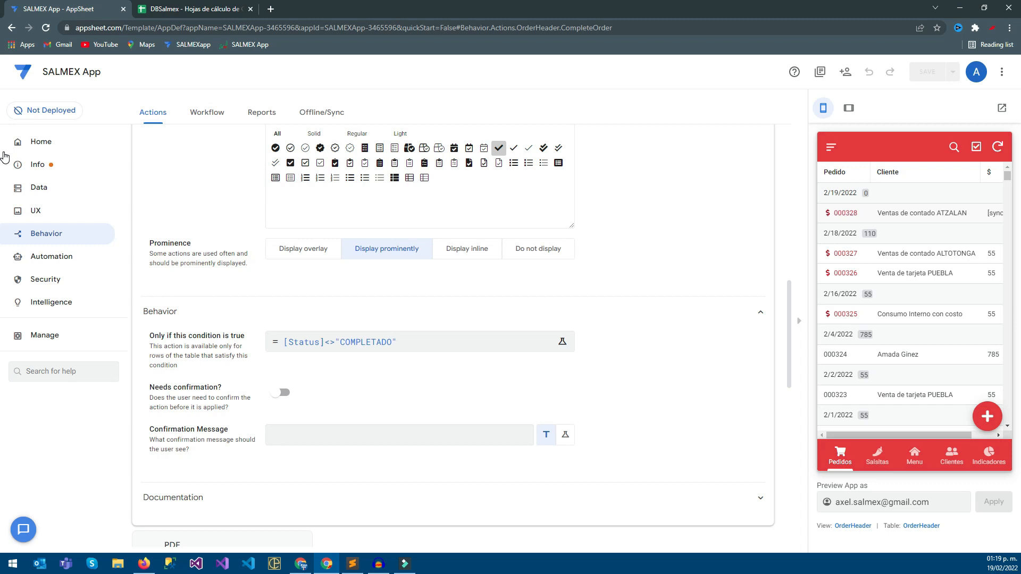
Open the OrderHeader view's settings and add Status as the fourth column in its column order.
drag(899, 435, 922, 435)
click(35, 211)
scroll(457, 319, down, 10)
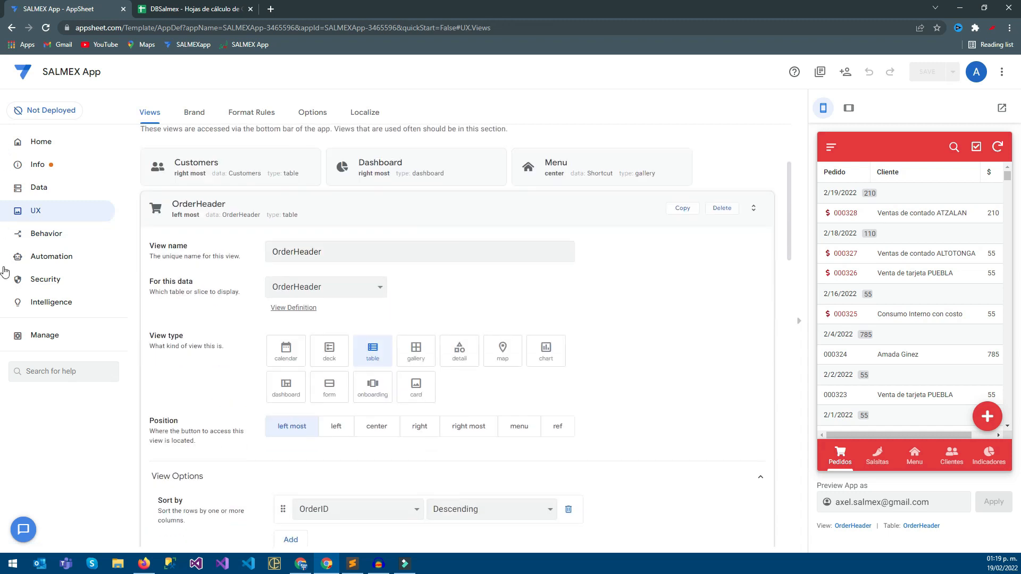
scroll(1, 287, down, 2)
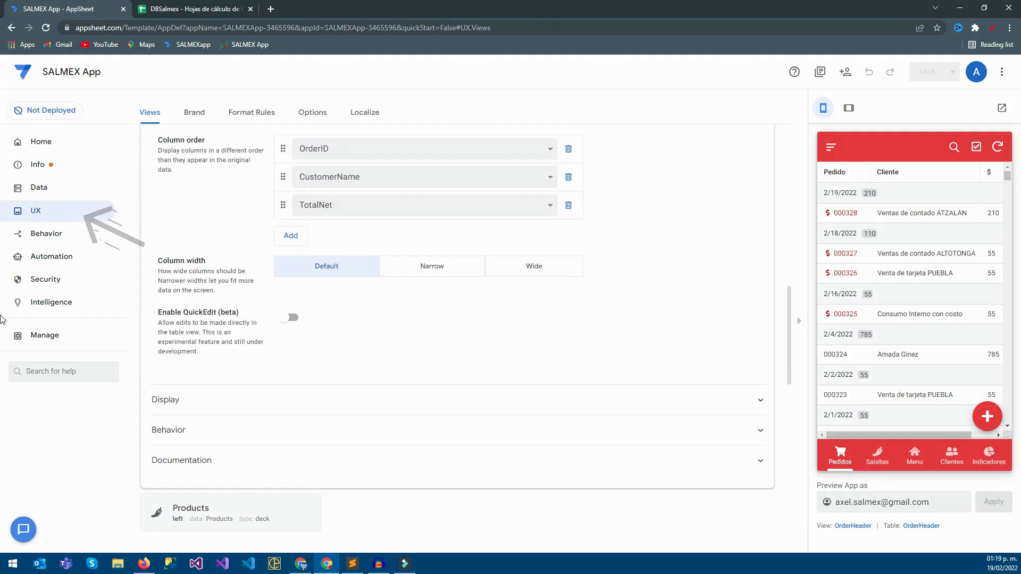
scroll(1, 298, up, 2)
scroll(1, 273, up, 1)
scroll(1, 287, down, 1)
click(293, 342)
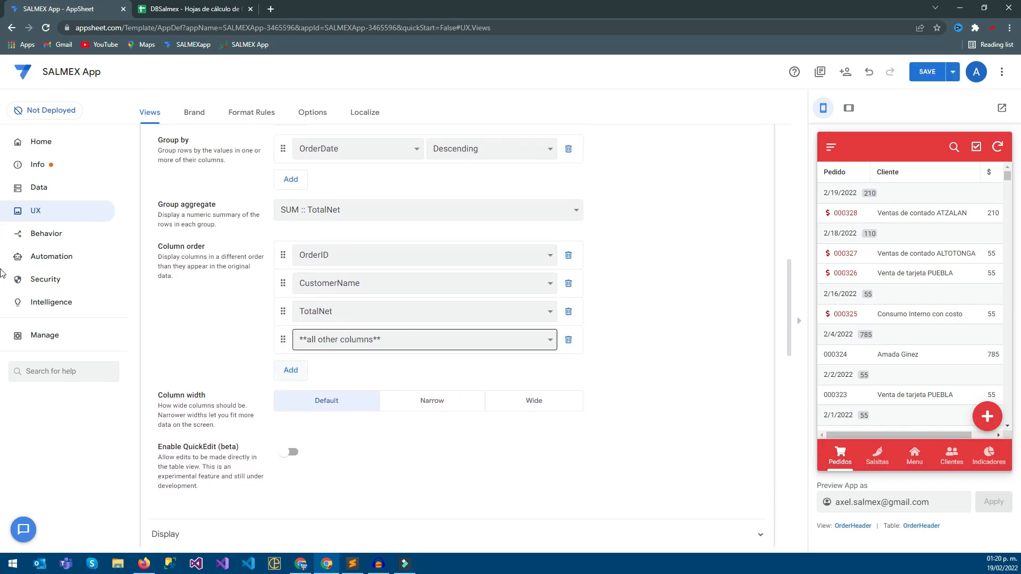
click(319, 340)
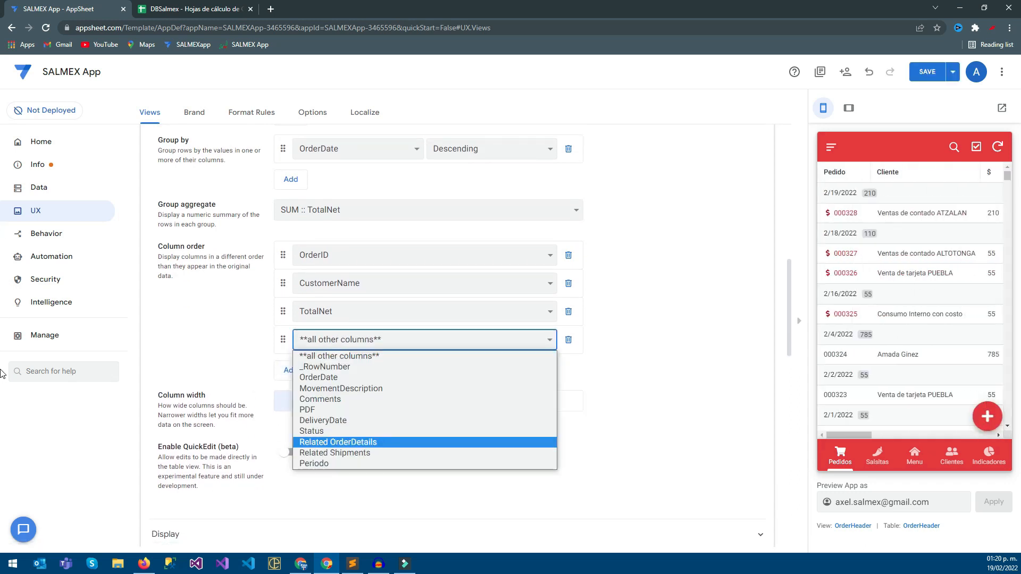
key(Return)
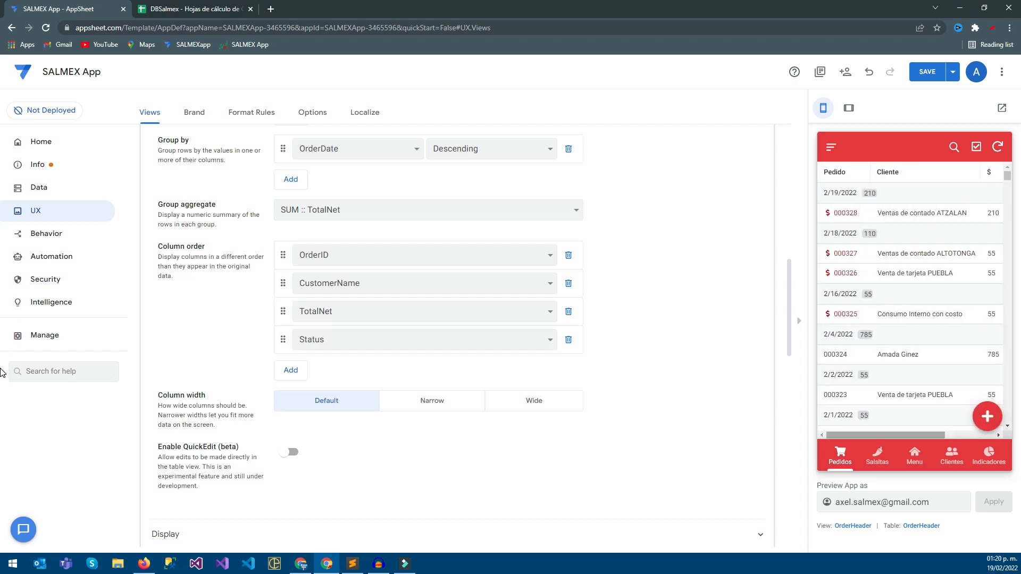
Examine the OrderHeader view's Display, Behavior and Documentation settings.
scroll(285, 452, down, 2)
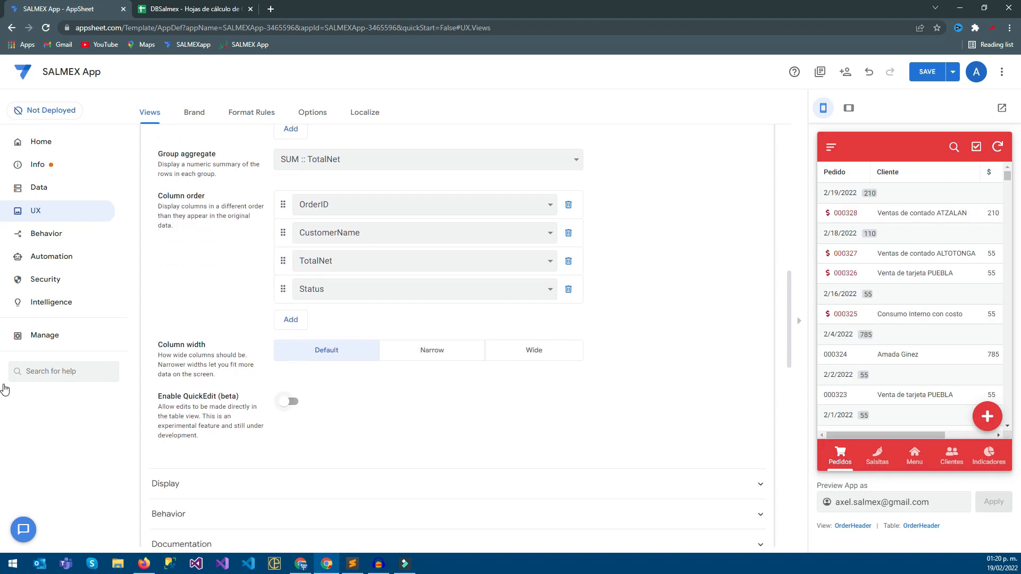
click(223, 428)
scroll(425, 373, down, 6)
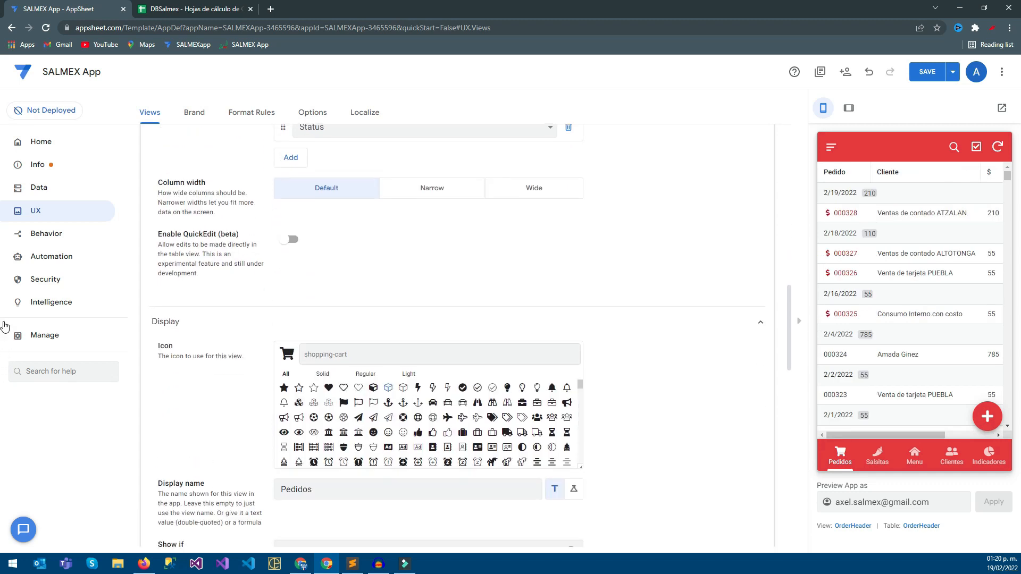
click(212, 401)
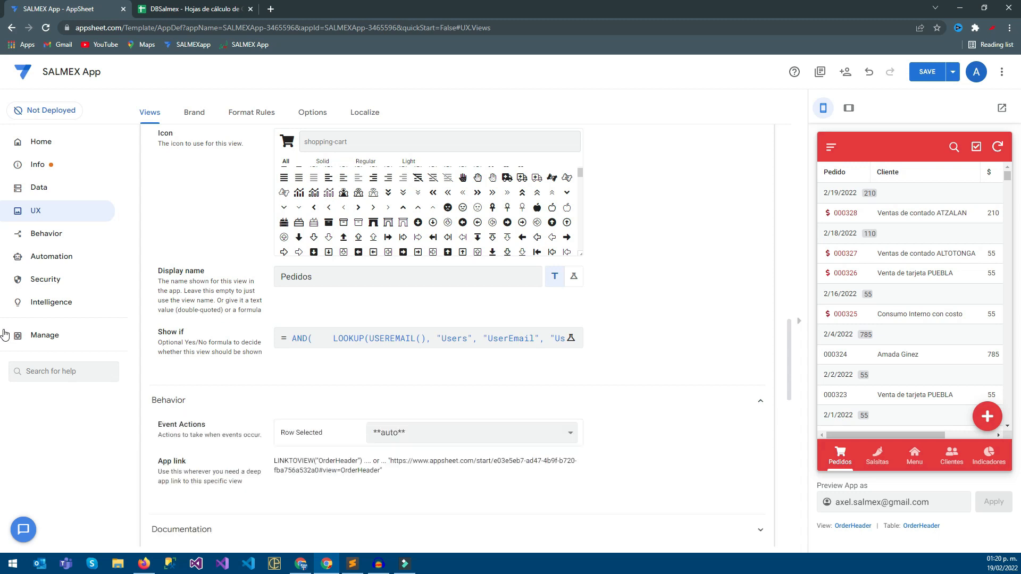
click(213, 401)
click(213, 428)
click(213, 429)
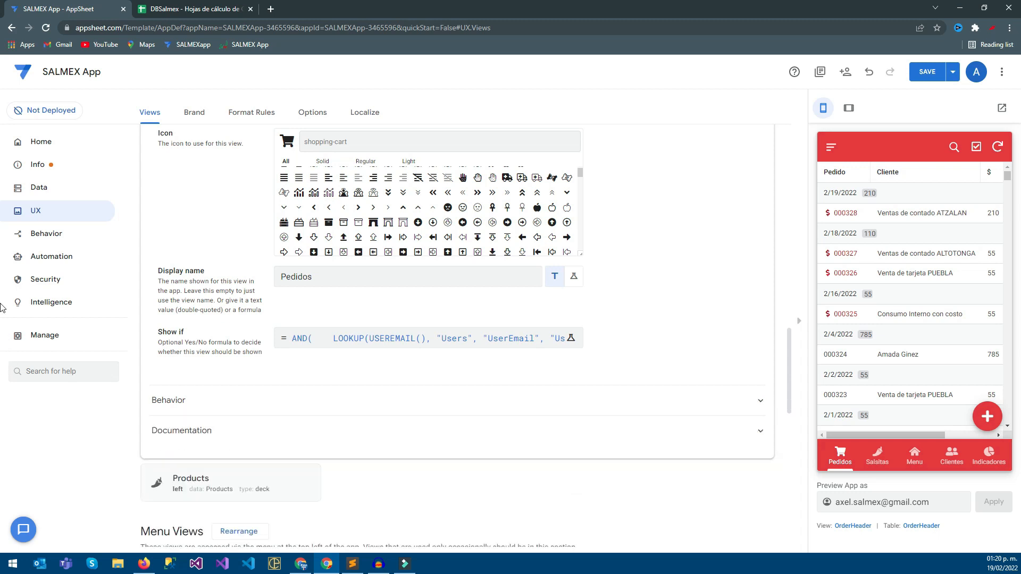
Switch the OrderHeader view to the deck type and set its group aggregate to NONE.
scroll(426, 340, up, 4)
scroll(425, 341, up, 9)
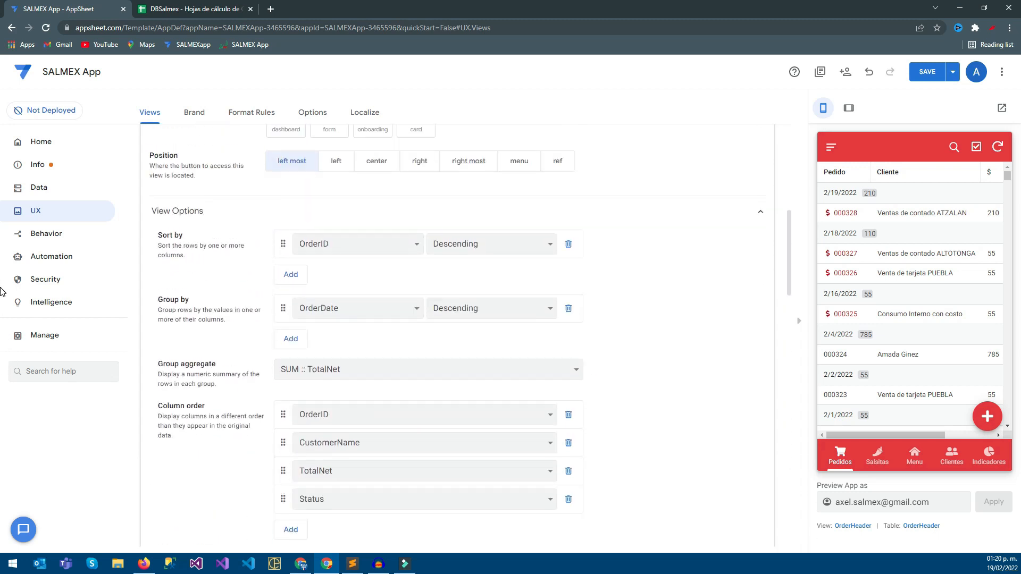
scroll(425, 340, up, 1)
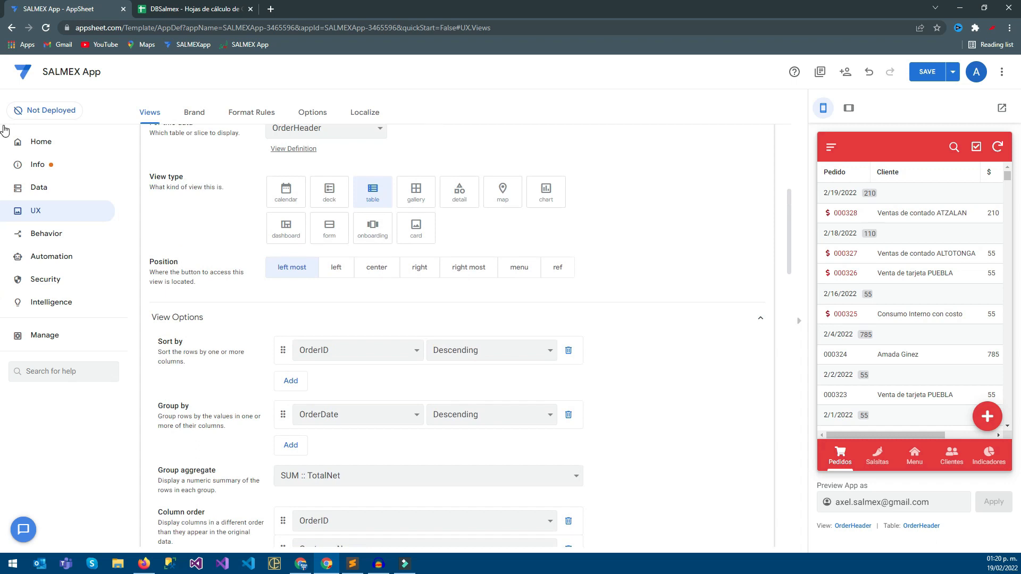
click(329, 192)
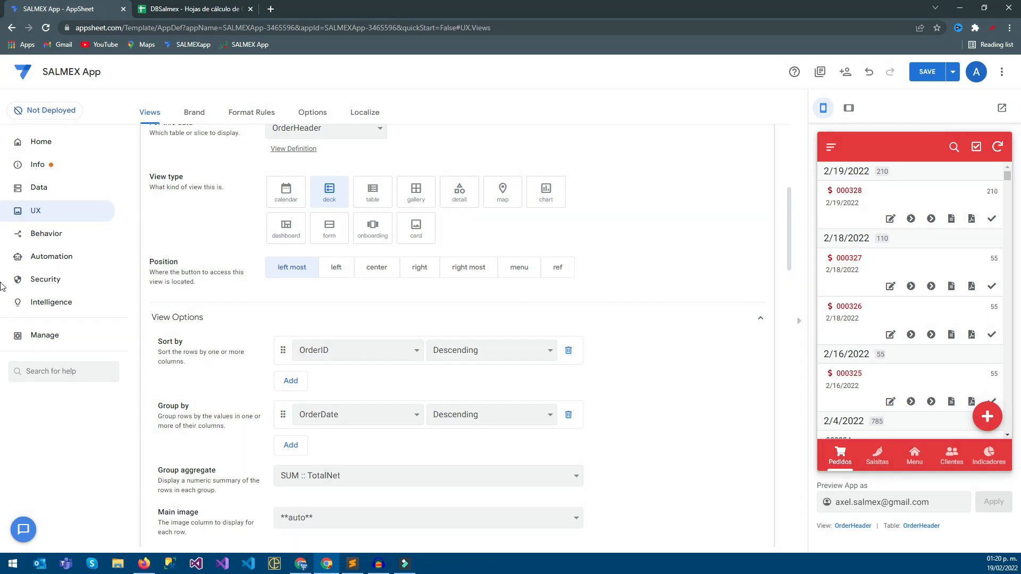
scroll(2, 303, down, 3)
click(428, 316)
click(292, 332)
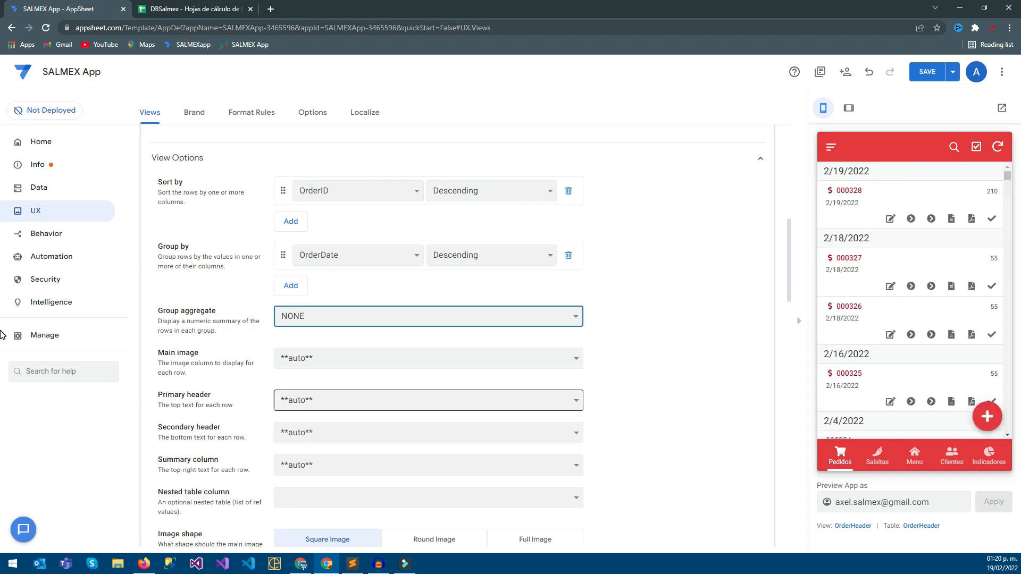
Set the deck's primary header to OrderID, its secondary header to CustomerName and its summary column to TotalNet.
click(429, 400)
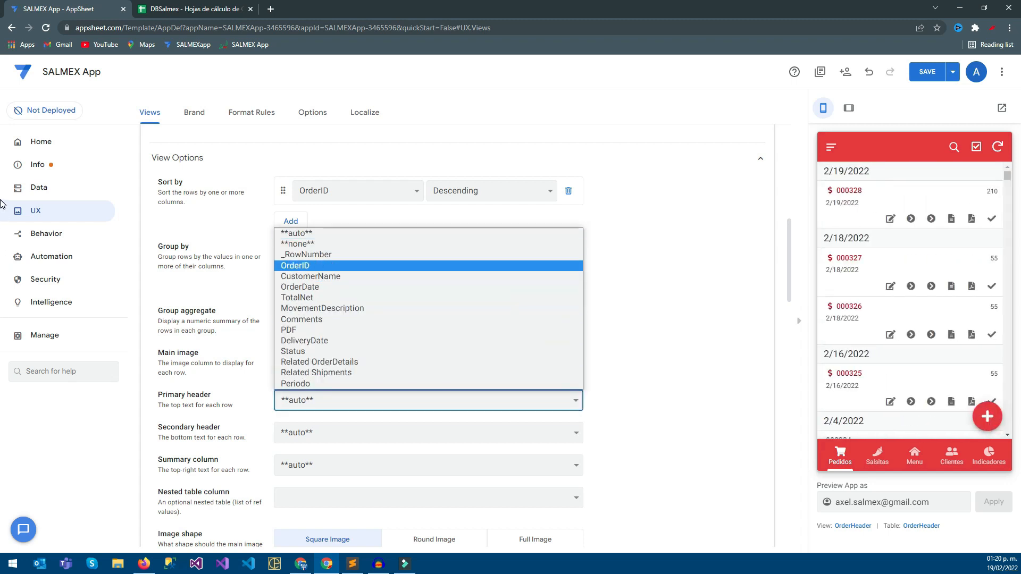
click(295, 266)
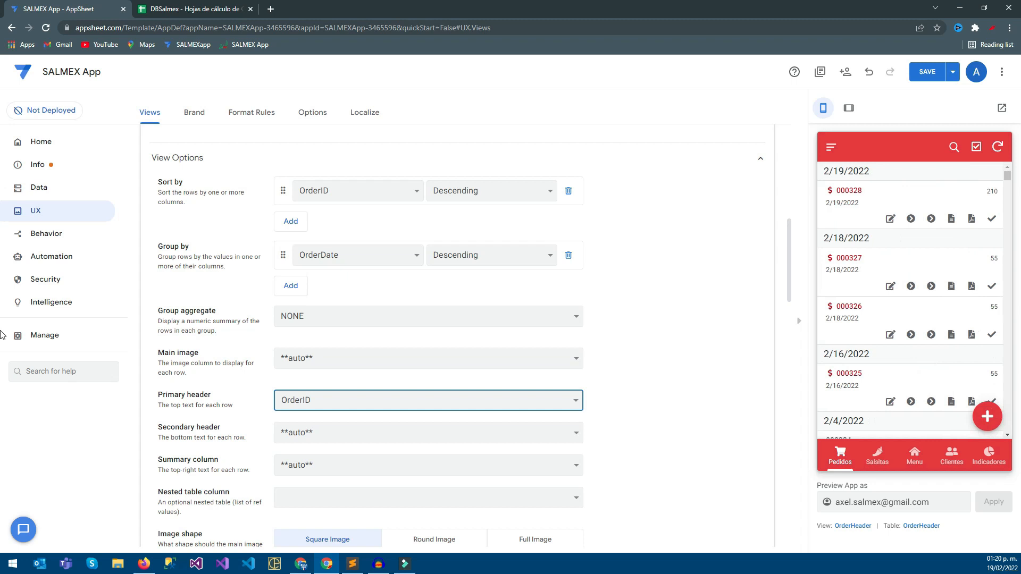
click(428, 433)
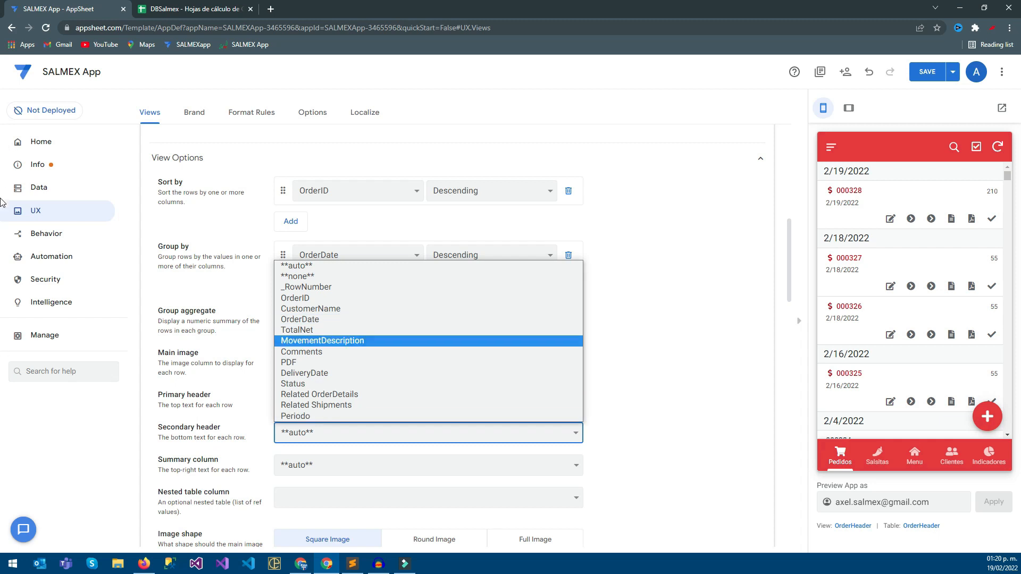
click(429, 433)
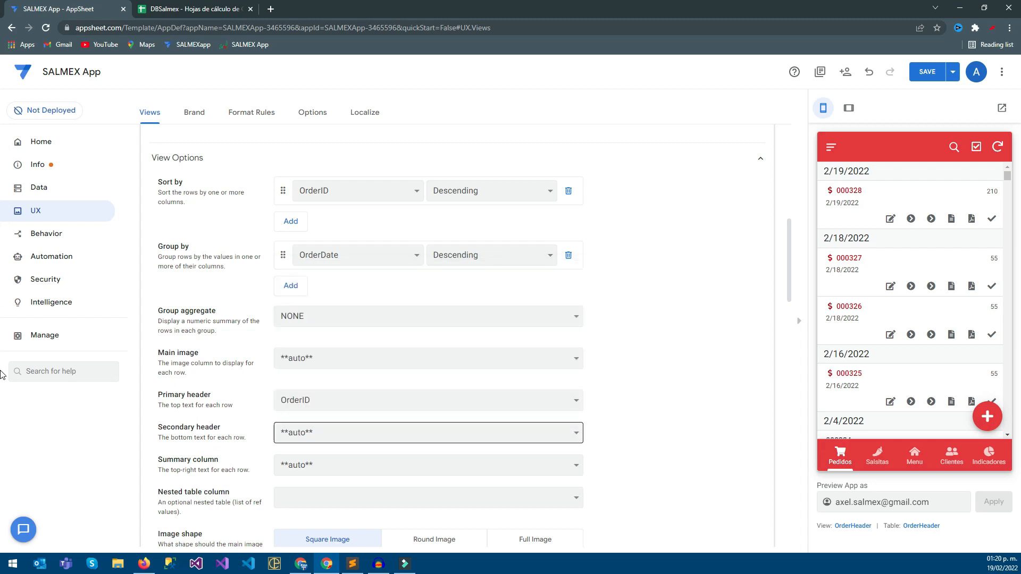
click(428, 433)
click(310, 309)
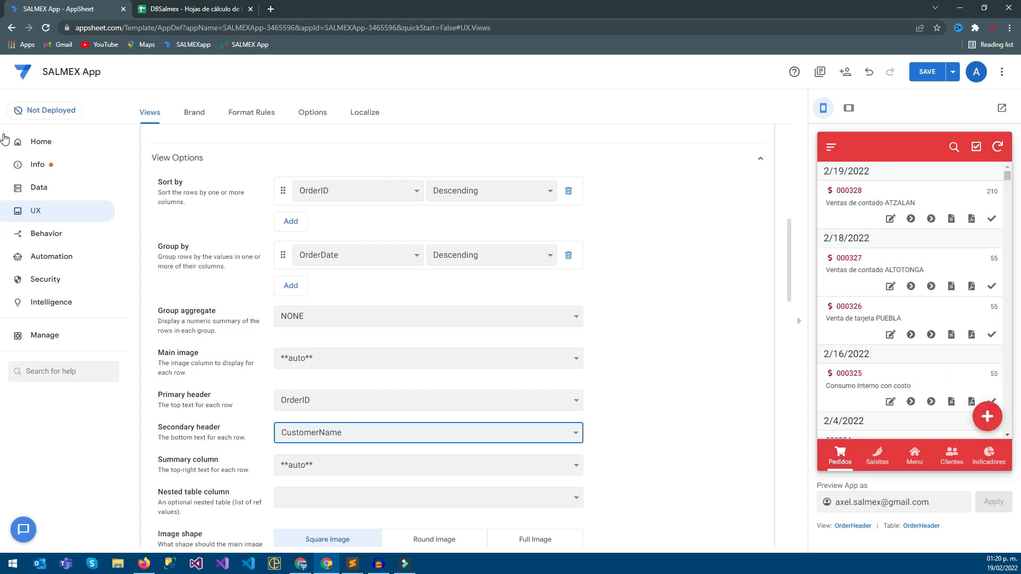
click(429, 465)
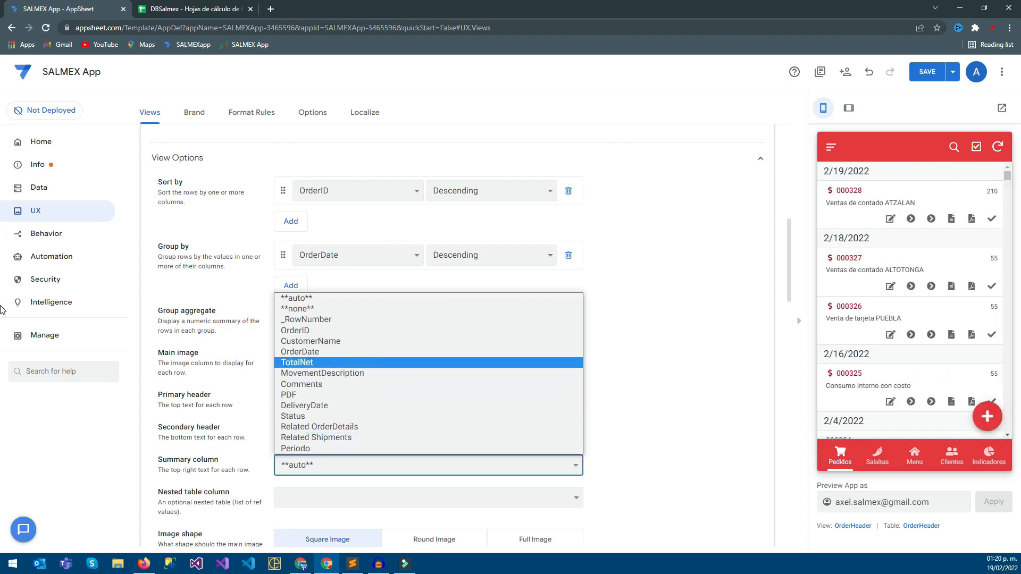
click(298, 363)
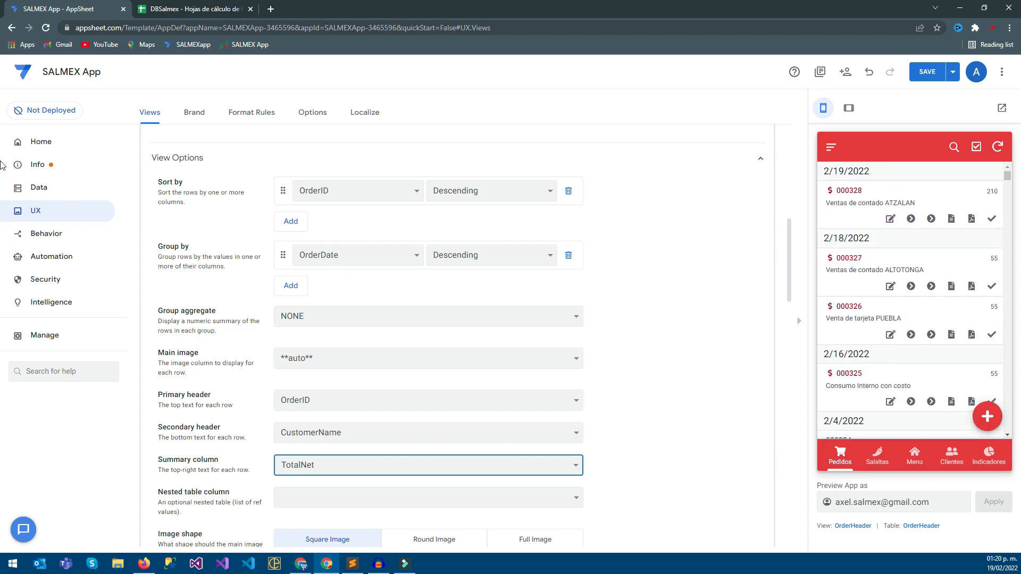
Add PDF as the first action in the deck view's action bar.
scroll(1, 273, down, 4)
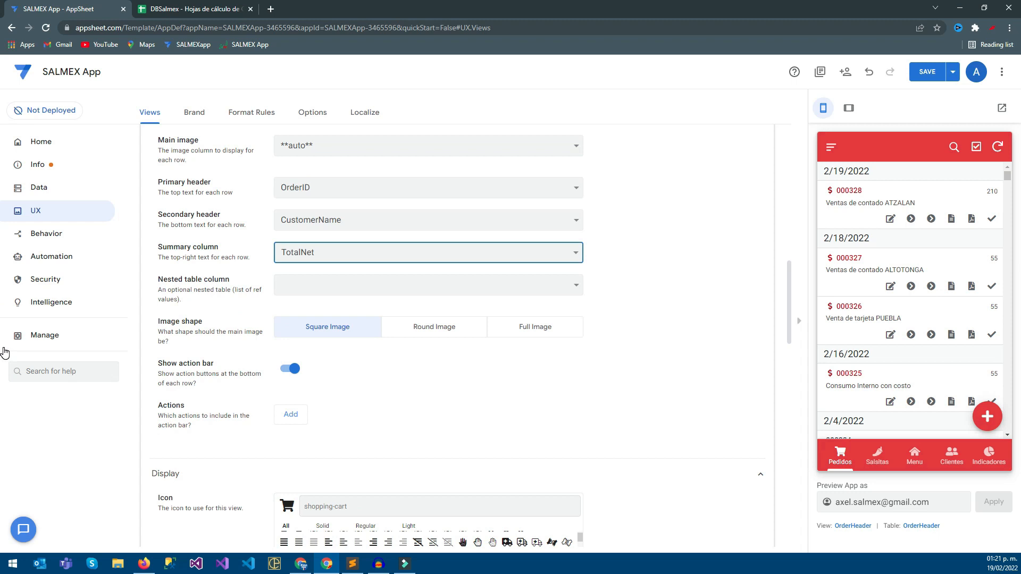
click(291, 414)
click(425, 414)
key(Down)
key(Down)
key(Down)
key(Down)
key(Return)
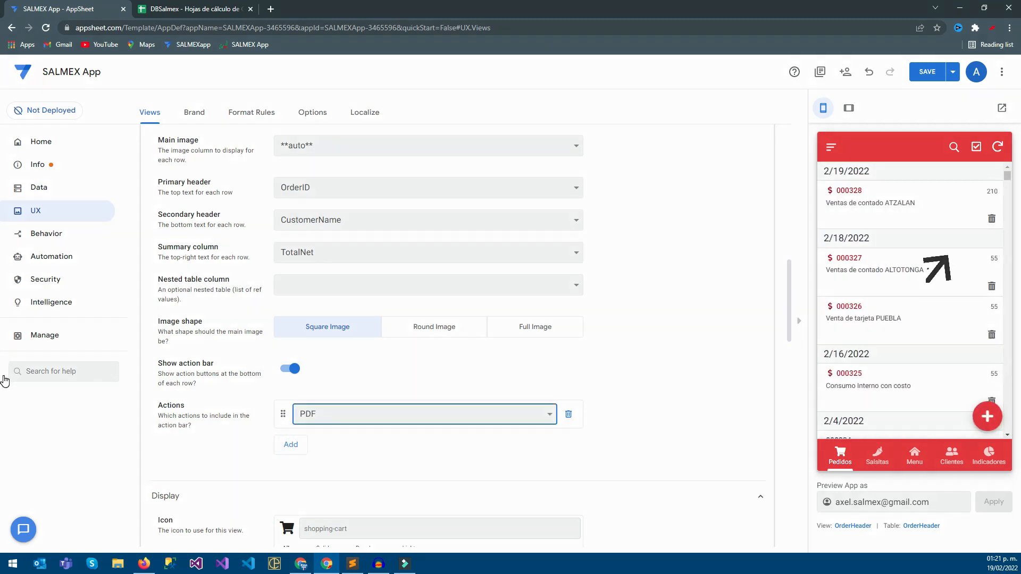
Add CompleteOrder as the second action in the deck's action bar and save the app.
click(291, 444)
click(424, 442)
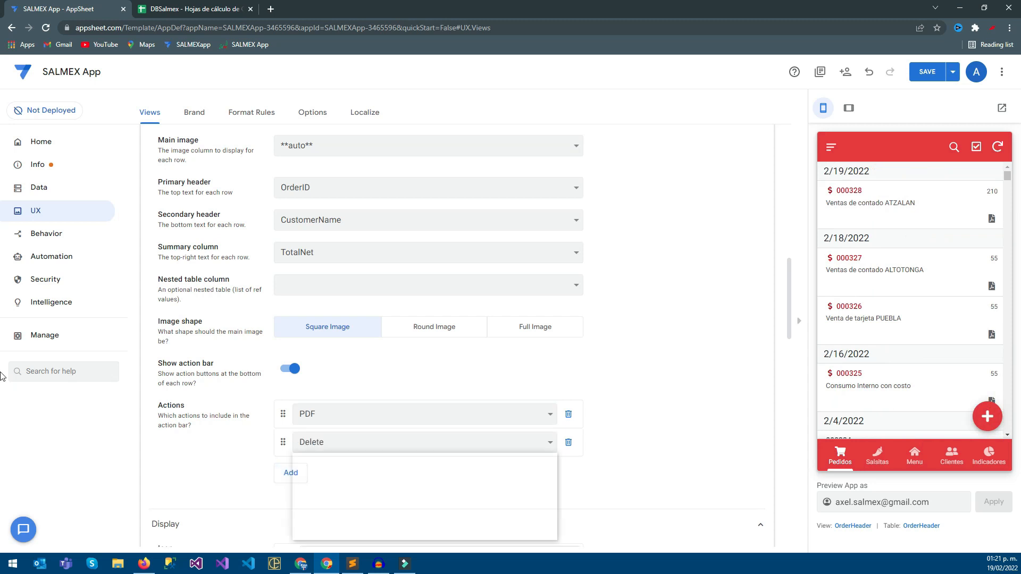
key(Down)
key(Down)
key(Down)
key(Down)
key(Down)
key(Down)
key(Down)
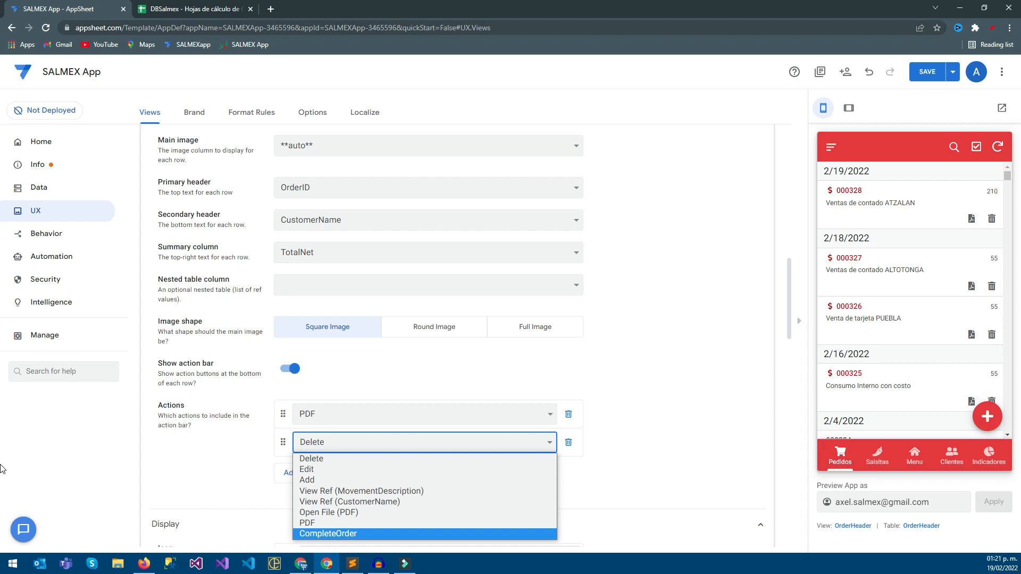
key(Return)
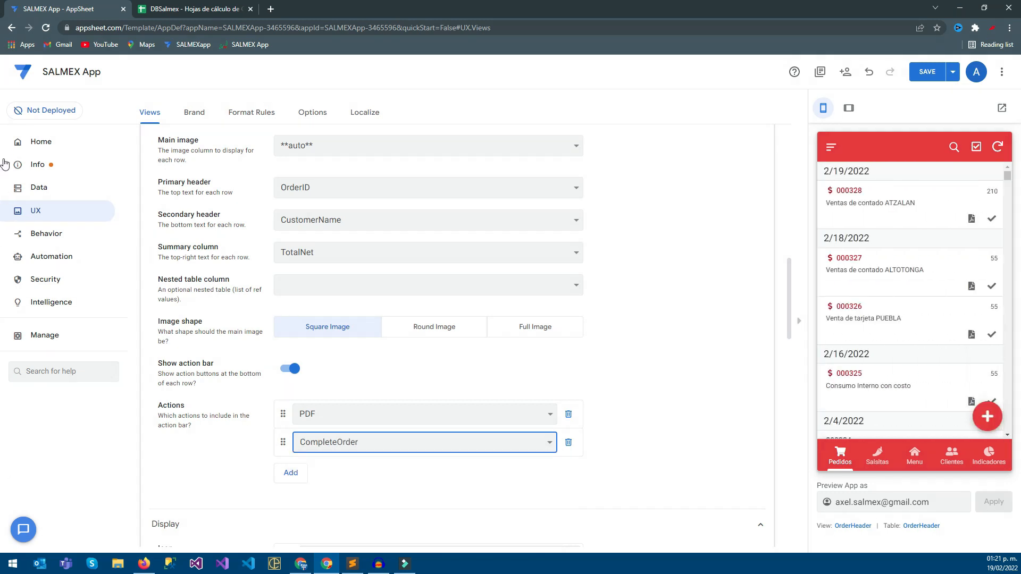
click(0, 285)
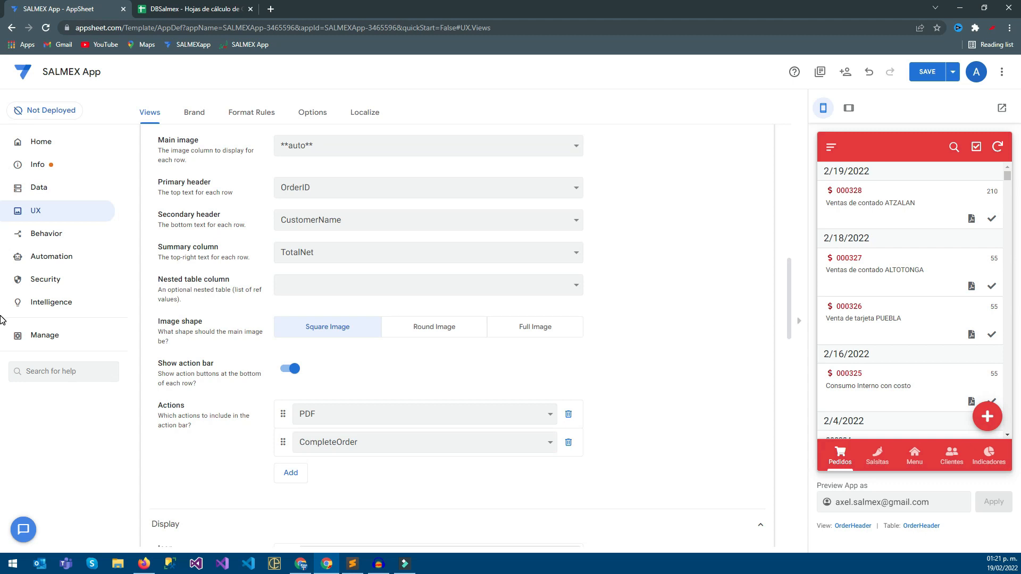
key(ctrl+s)
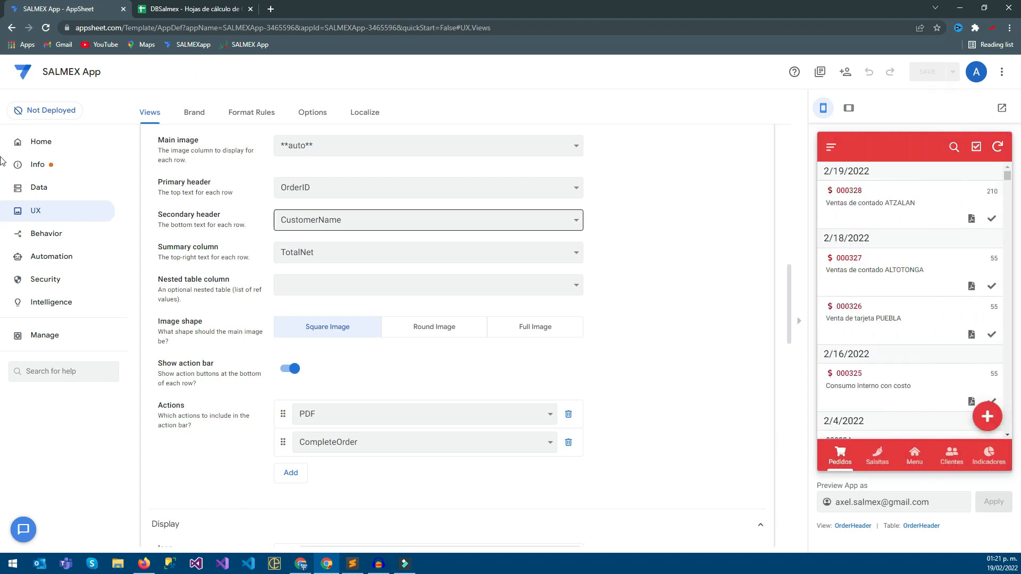
Set the OrderHeader view's group aggregate to SUM :: TotalNet and save the app.
scroll(1, 157, up, 5)
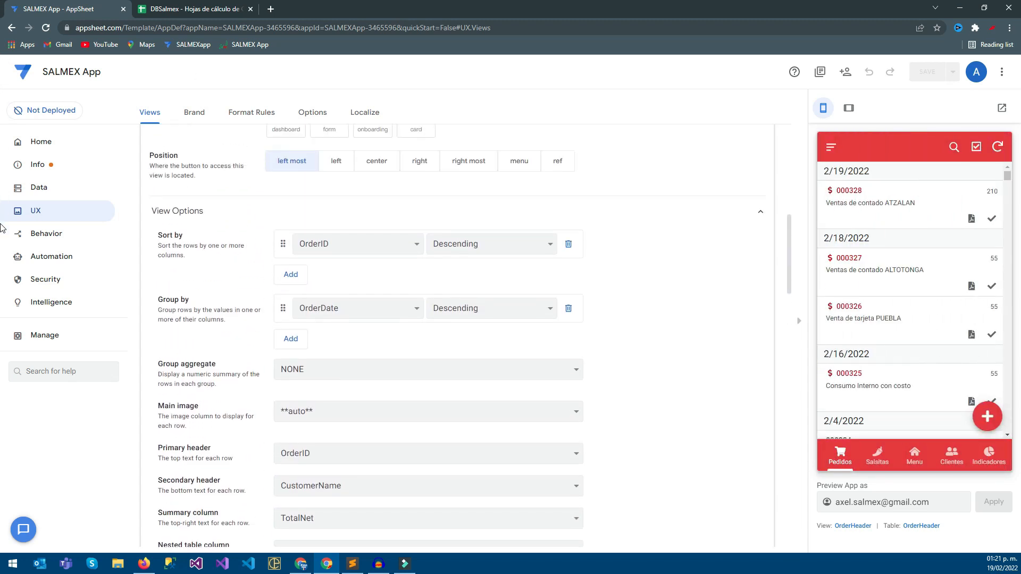
click(429, 370)
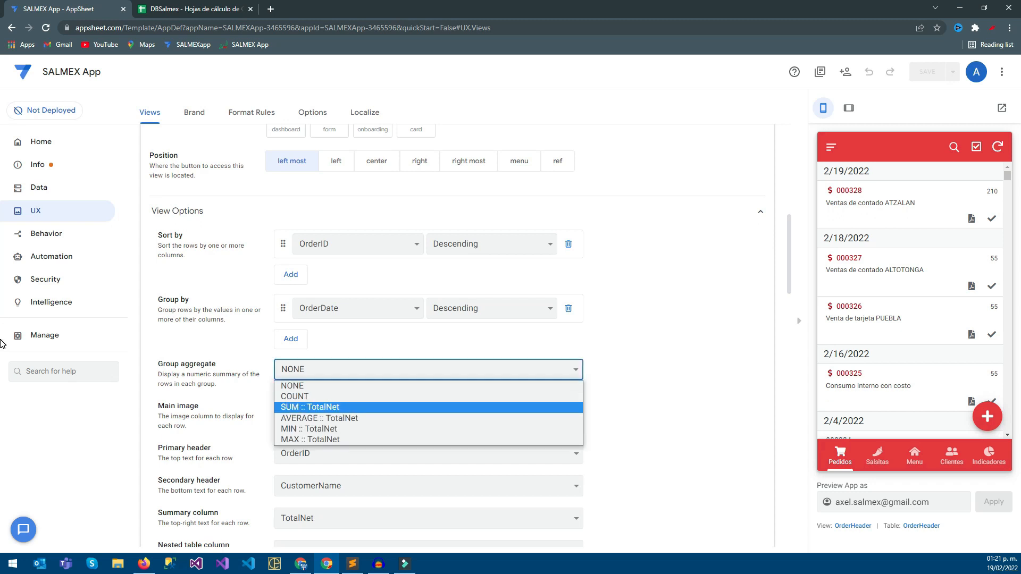
key(Return)
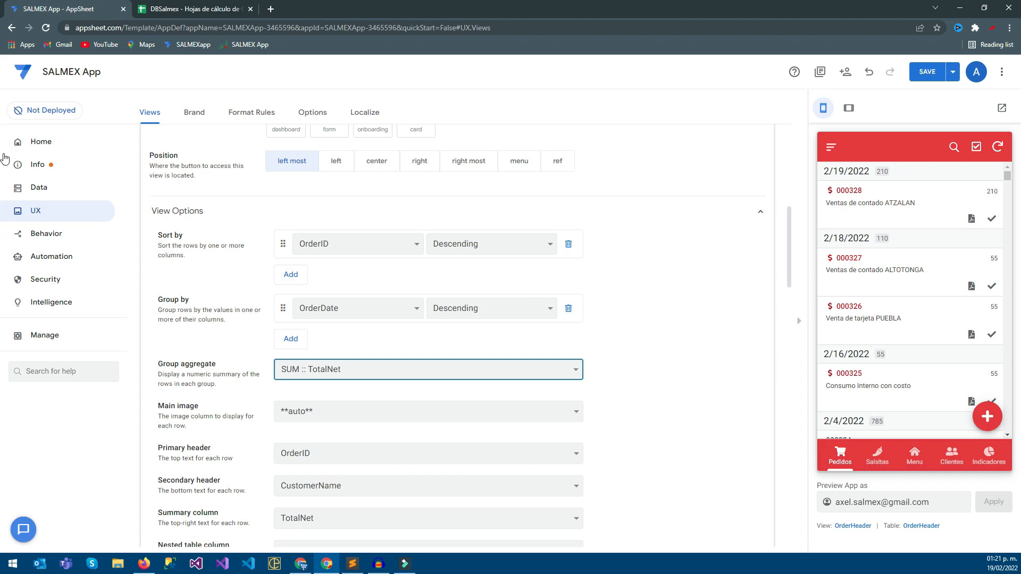
scroll(4, 156, down, 5)
scroll(3, 313, down, 1)
scroll(3, 306, up, 1)
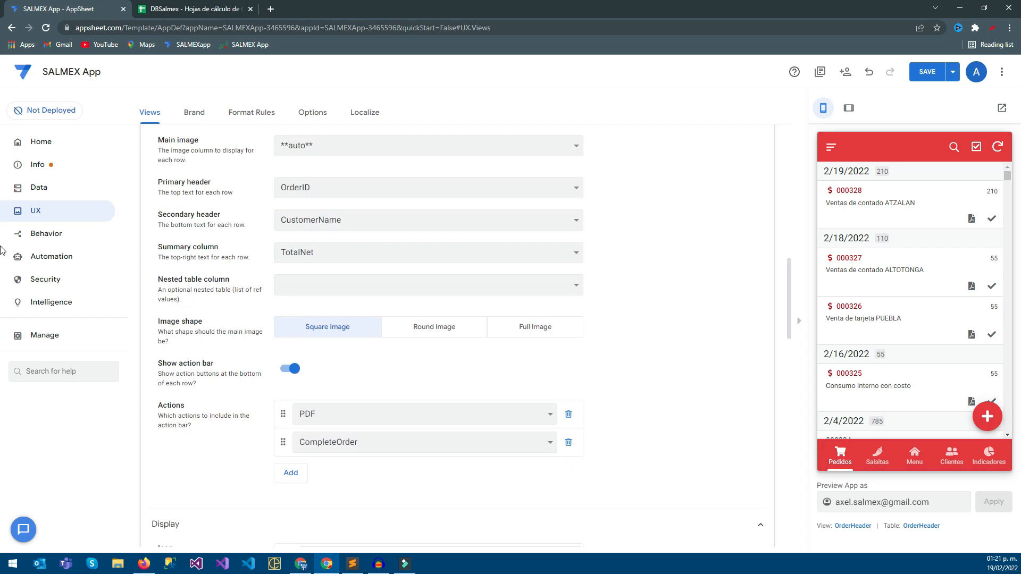
scroll(2, 207, down, 6)
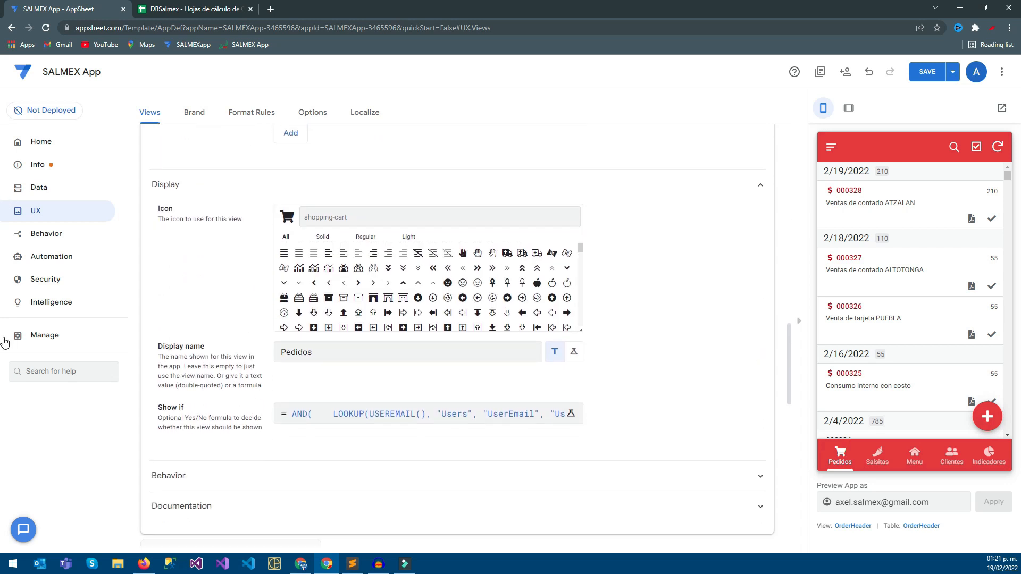
scroll(2, 305, up, 1)
key(ctrl+s)
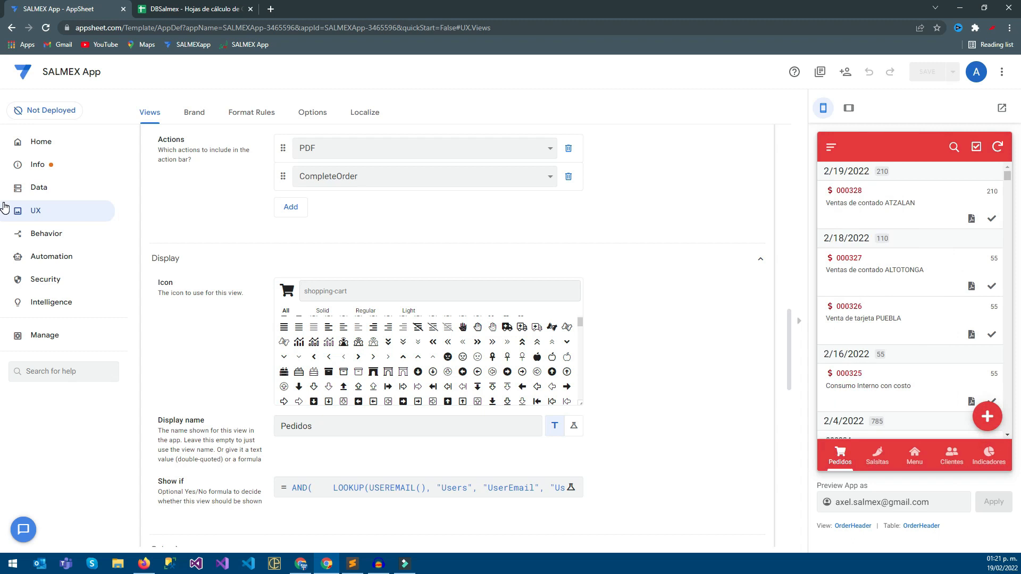
Run CompleteOrder on the 2/19/2022 order directly from the order list in the app preview.
click(992, 218)
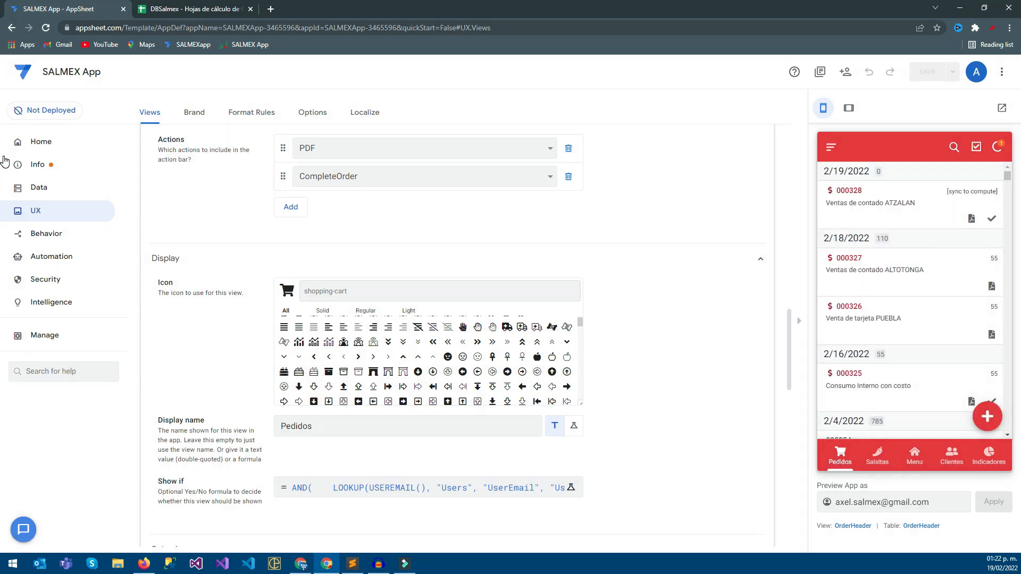
scroll(2, 180, up, 4)
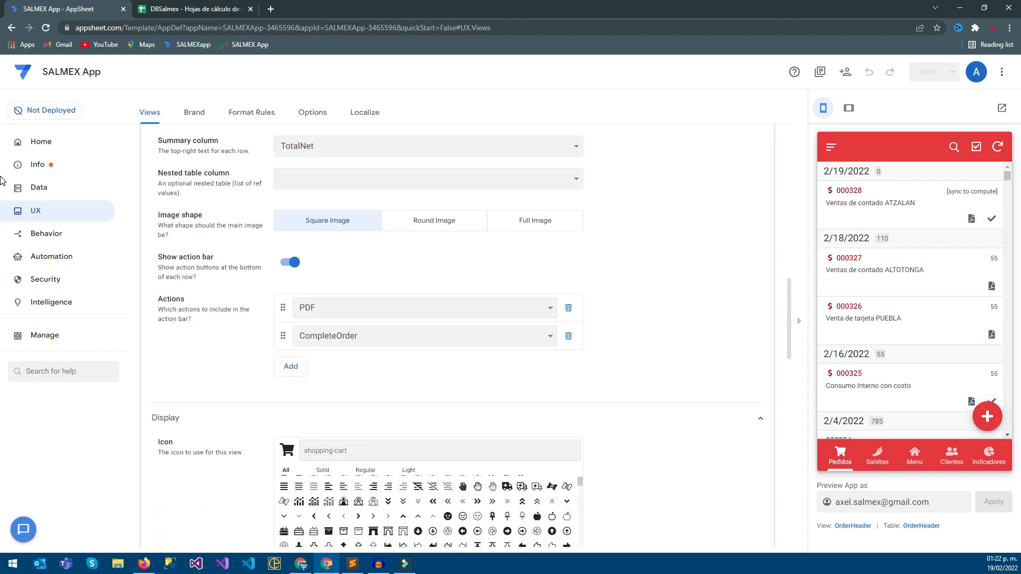
Switch the OrderHeader view type to table to compare its layout, and return it to deck.
scroll(2, 195, up, 10)
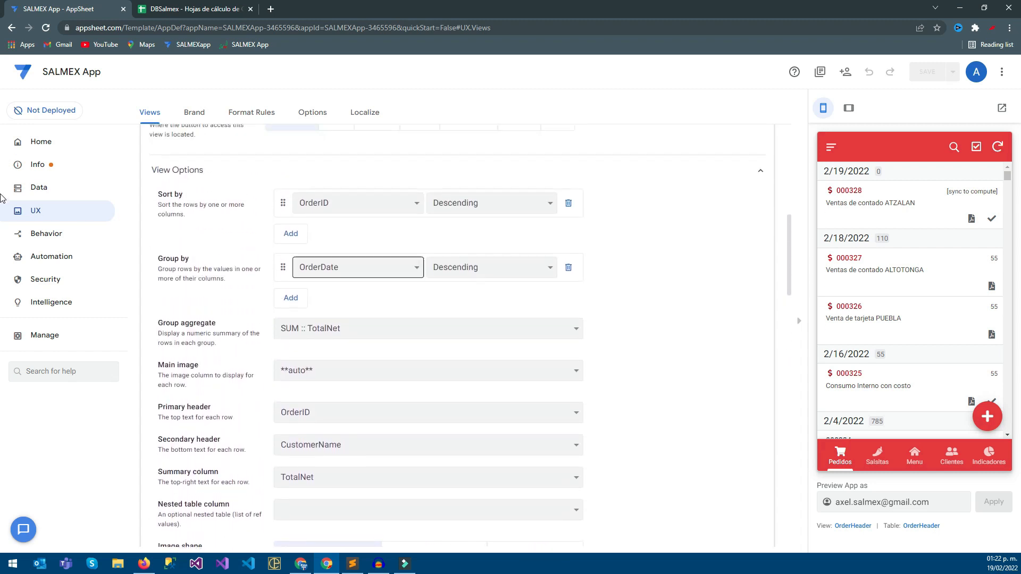
click(373, 245)
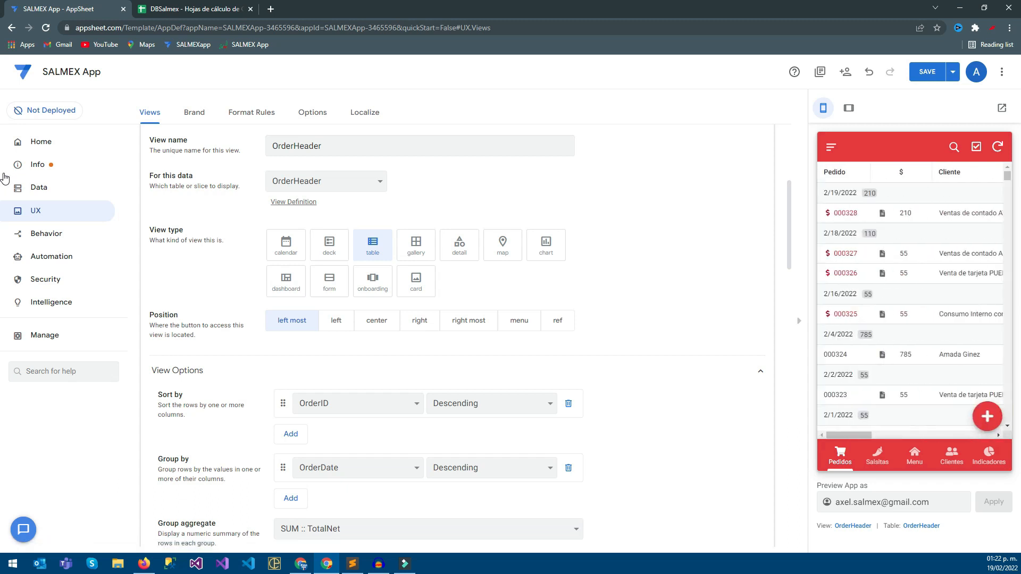
mouse_move(849, 435)
mouse_down()
mouse_move(972, 435)
mouse_move(848, 435)
mouse_up()
click(329, 244)
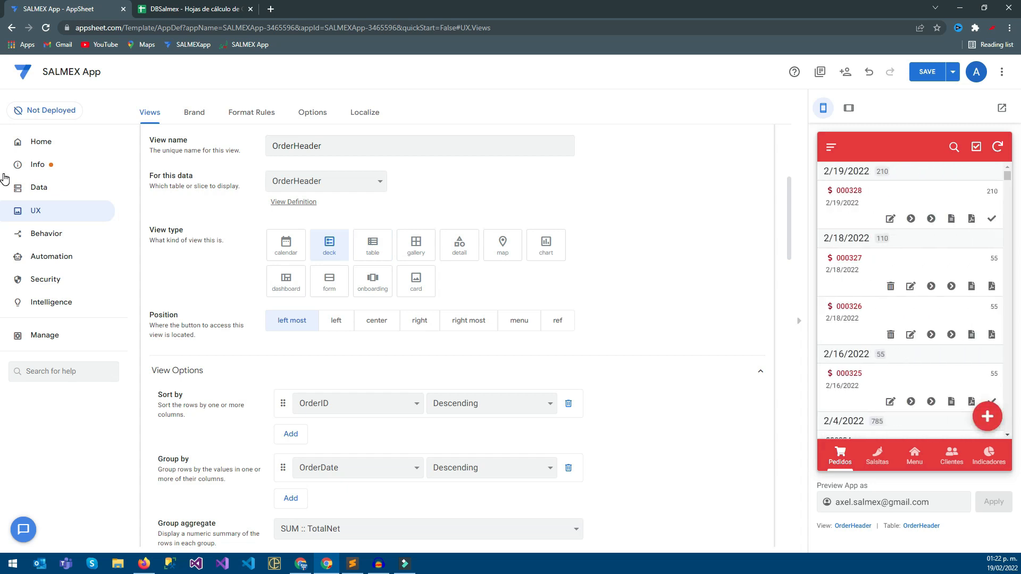
Set the OrderHeader deck's primary header to OrderID.
scroll(383, 335, down, 6)
click(404, 294)
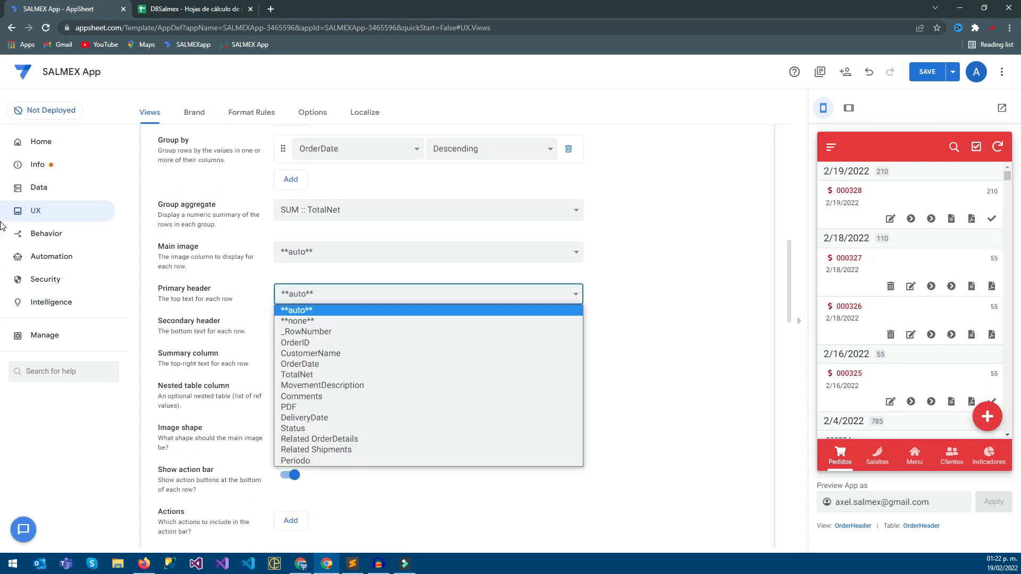
key(Down)
key(Down)
key(Down)
key(Return)
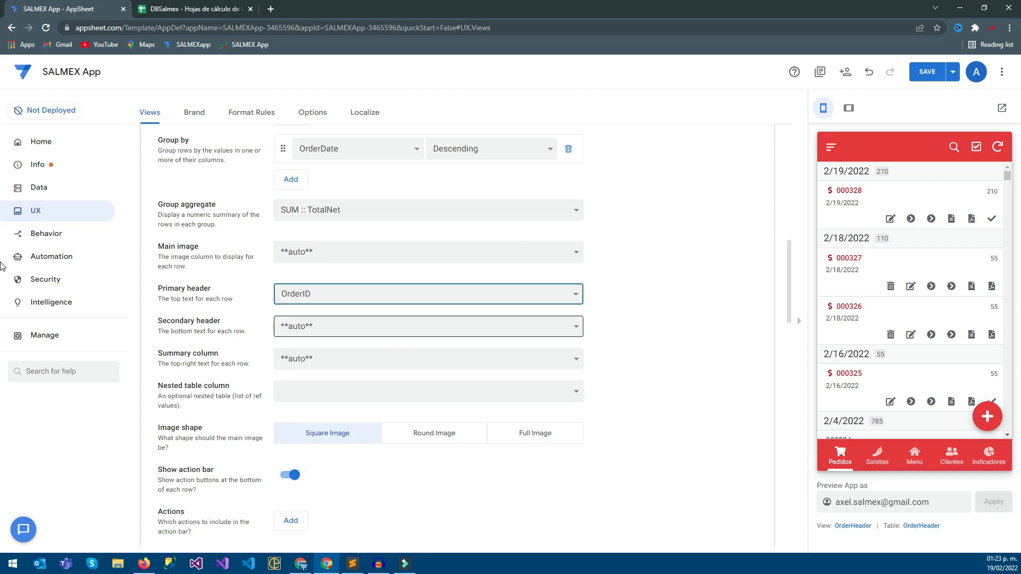
Set the deck's secondary header to CustomerName and its summary column to TotalNet.
click(404, 326)
key(Down)
key(Down)
key(Down)
key(Down)
key(Return)
key(Tab)
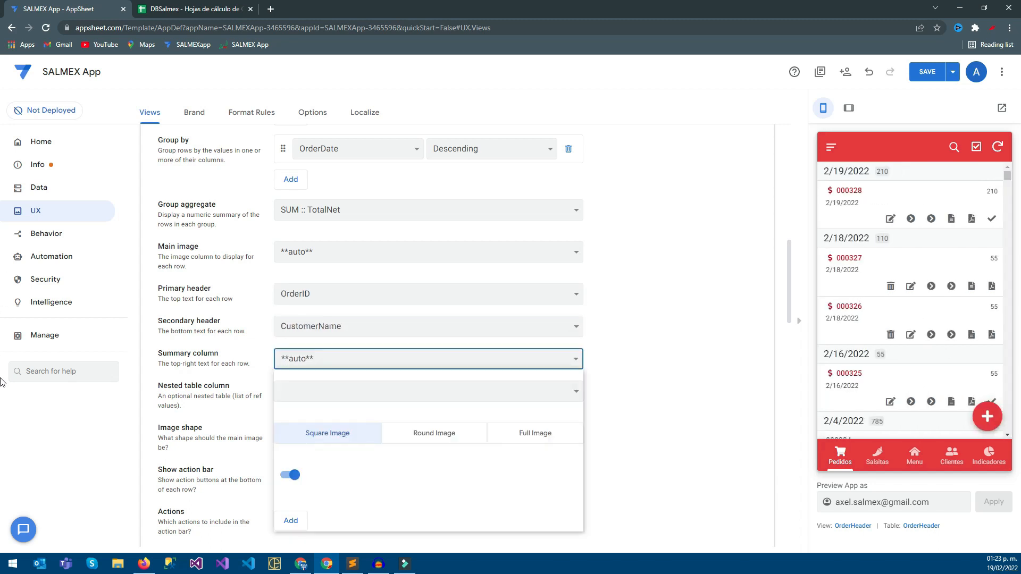
click(362, 440)
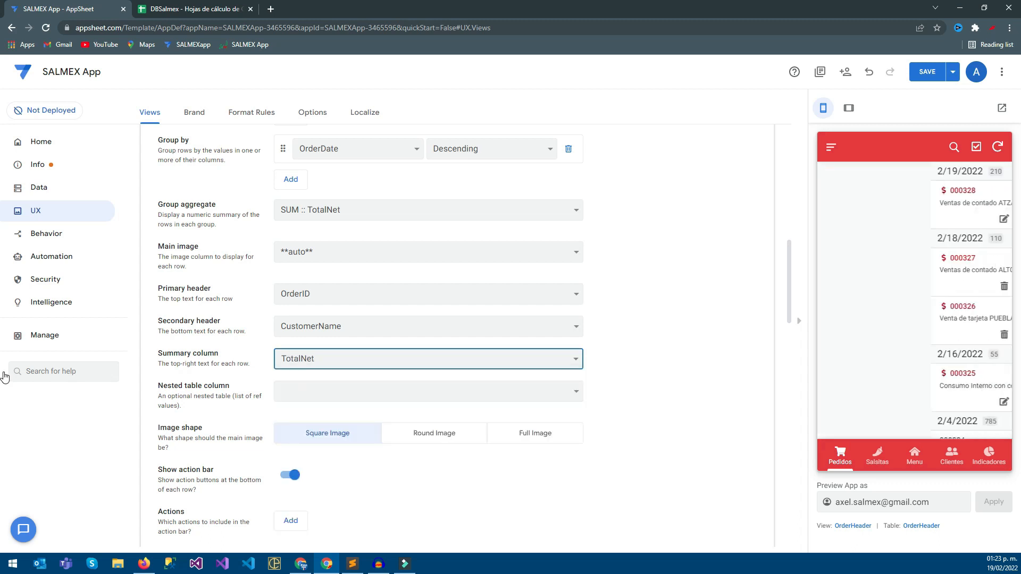
Add PDF as the first entry in the OrderHeader deck's action bar.
scroll(428, 378, down, 7)
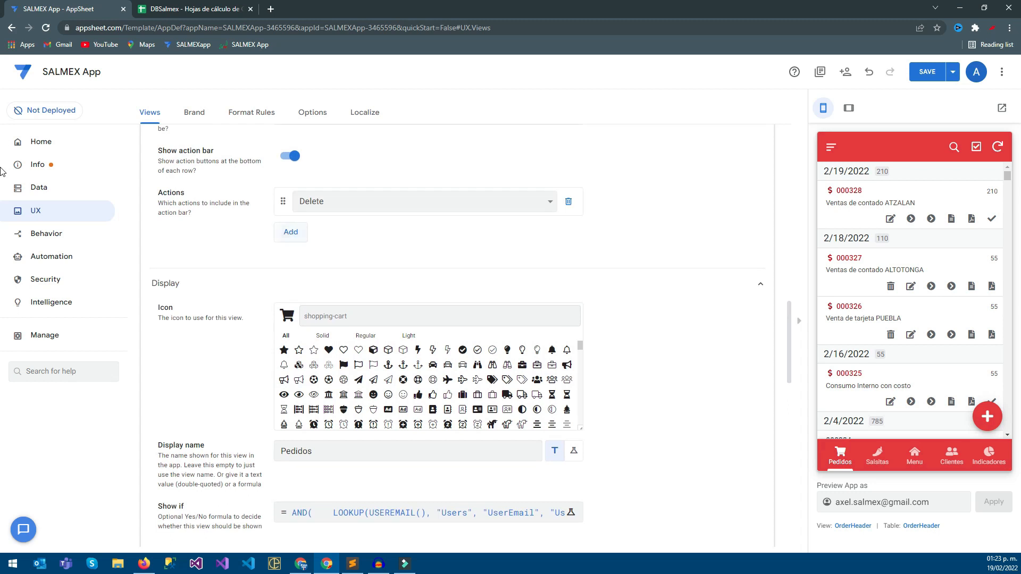
click(424, 202)
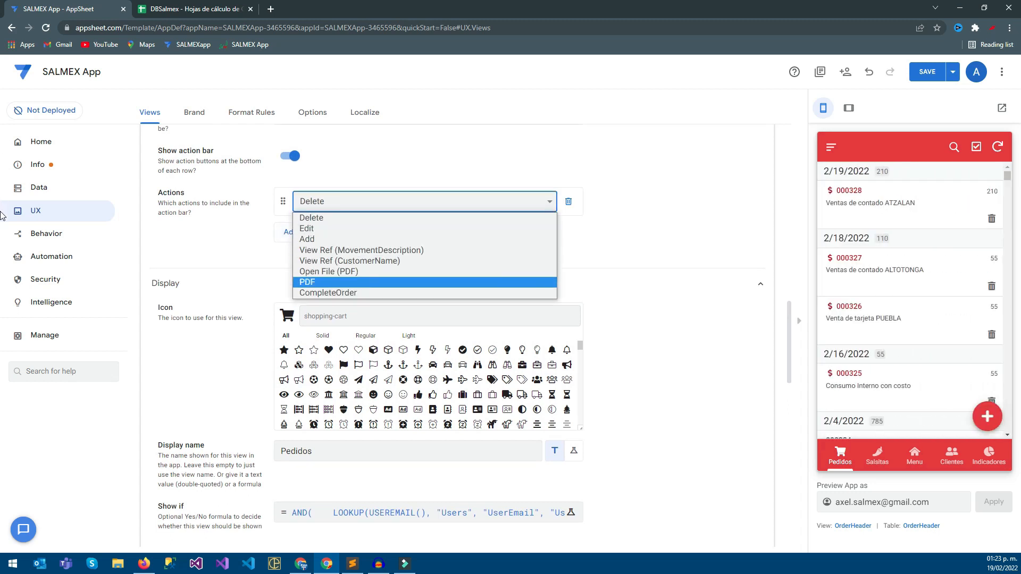
click(362, 282)
Add CompleteOrder after PDF in the OrderHeader deck's action bar and save the app.
click(291, 232)
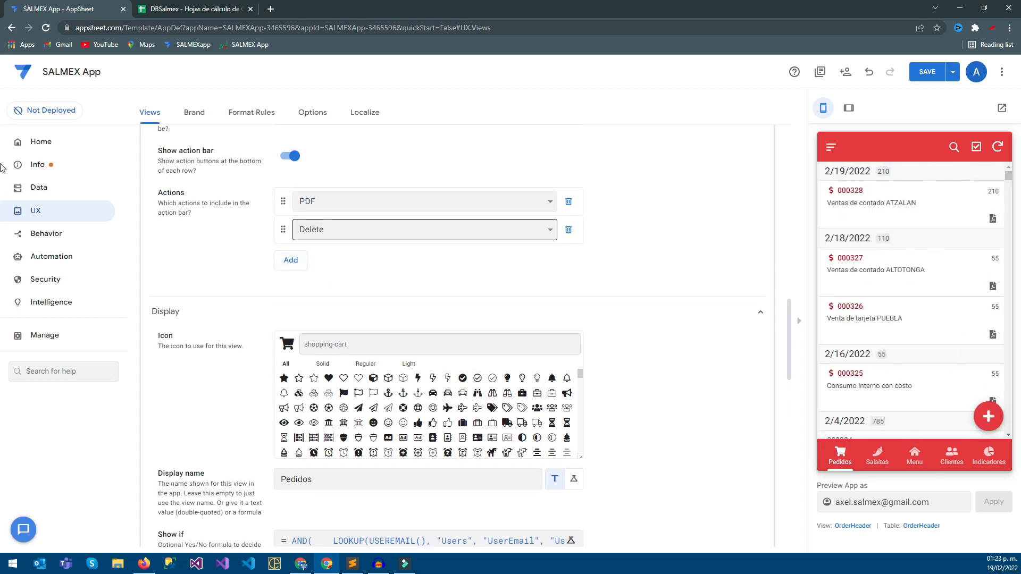
click(425, 229)
click(328, 321)
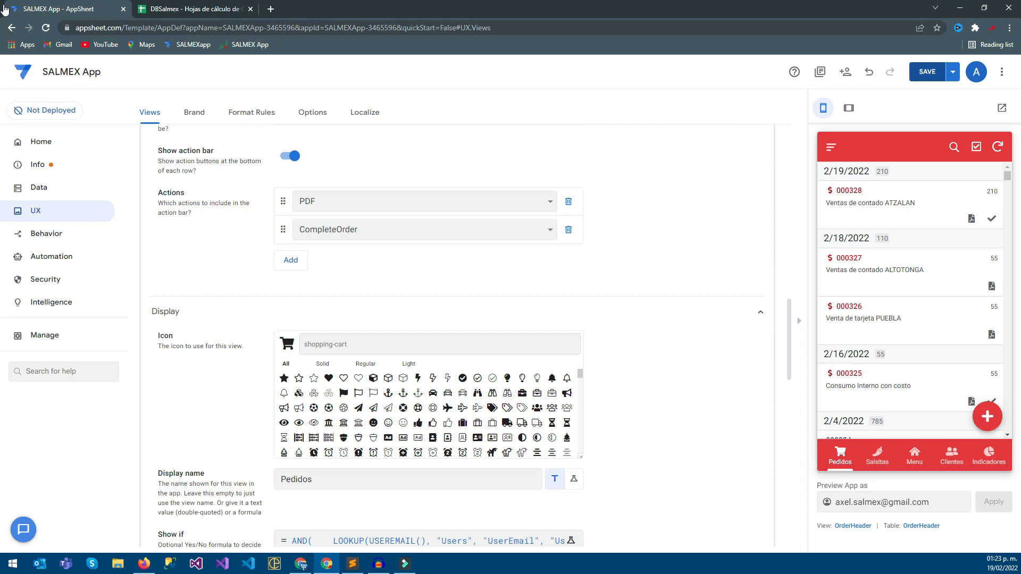
click(928, 71)
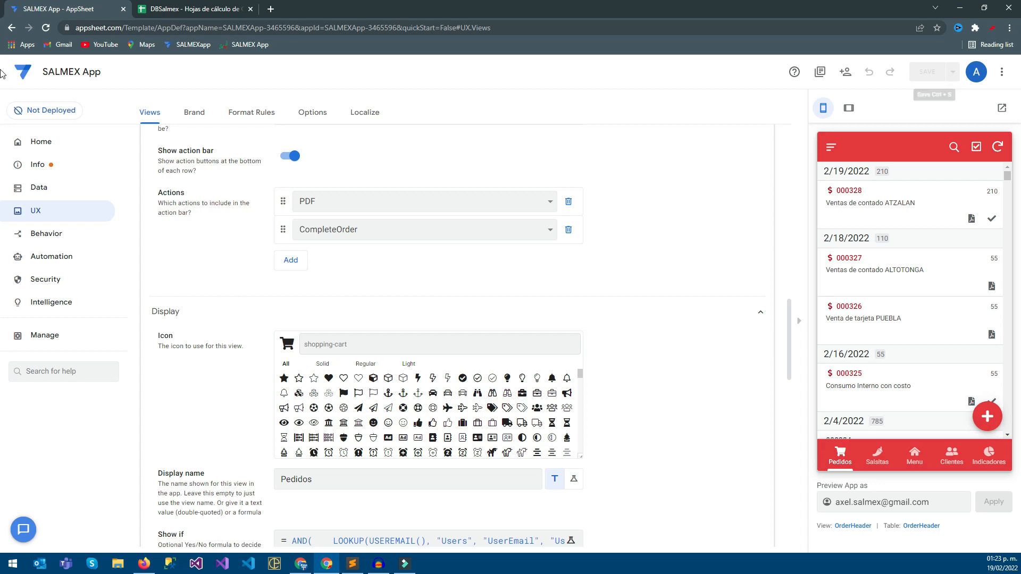
scroll(2, 144, up, 10)
scroll(2, 145, up, 8)
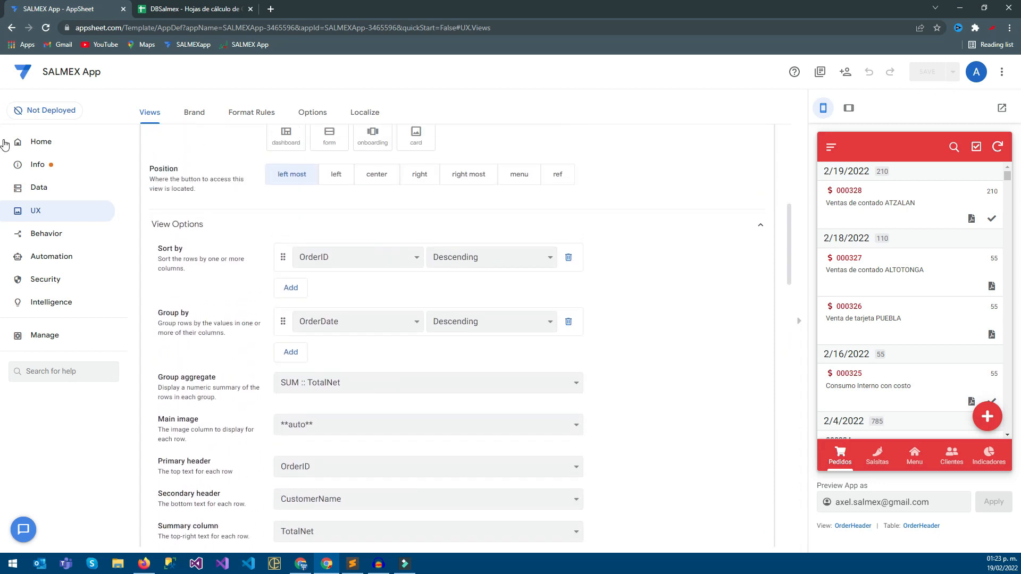
click(202, 259)
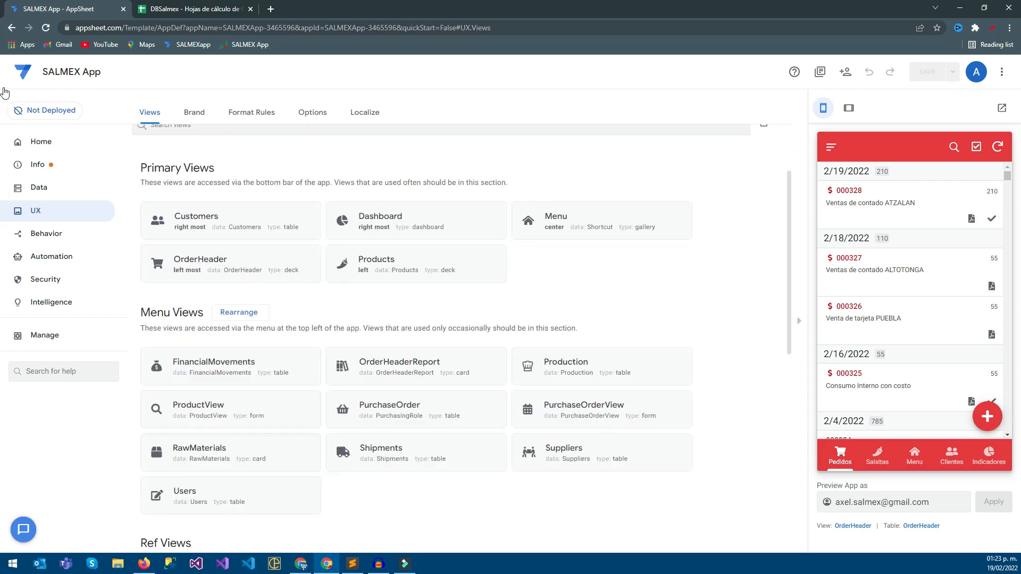
click(194, 112)
click(150, 113)
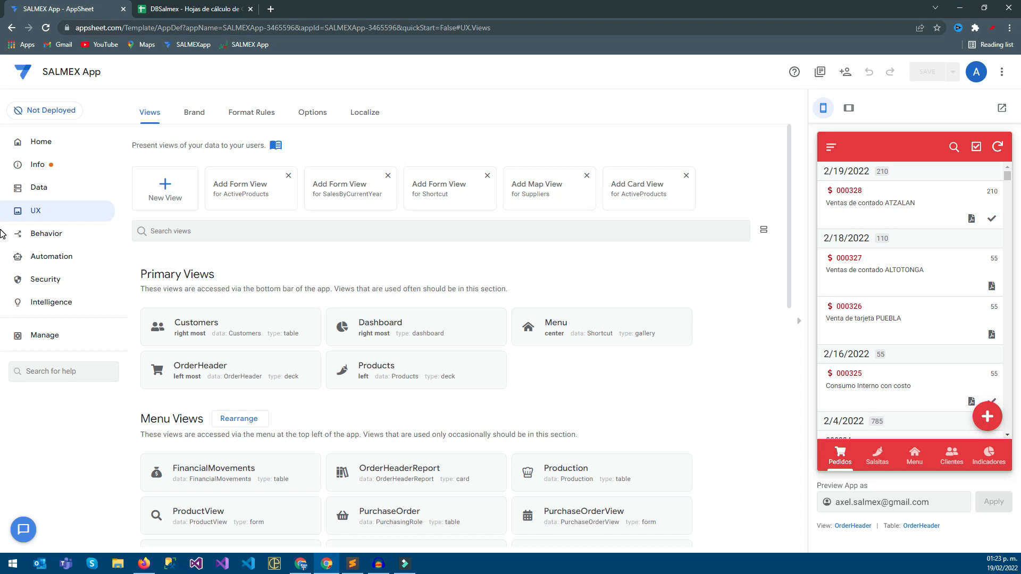
scroll(4, 253, down, 1)
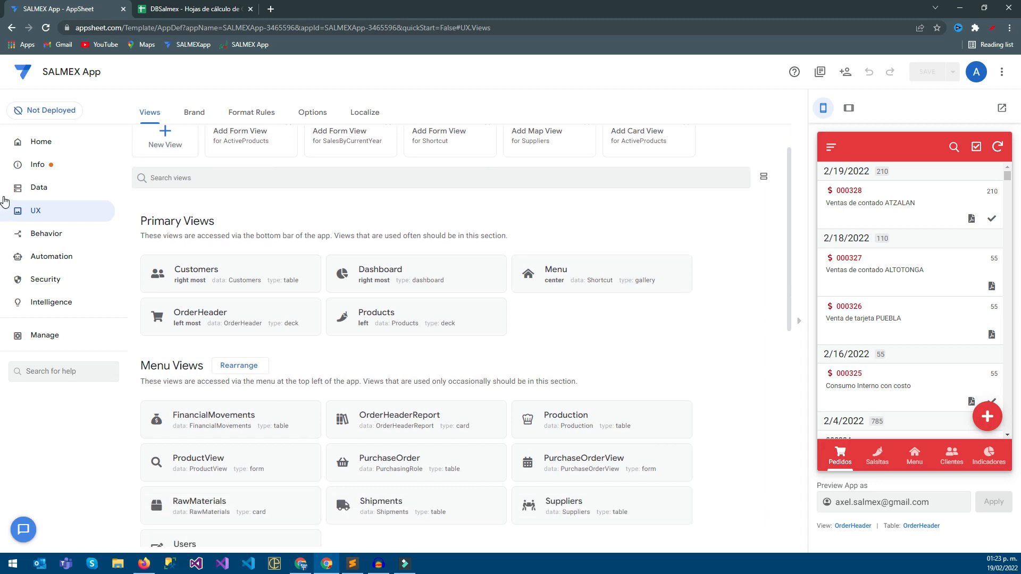
scroll(4, 207, up, 1)
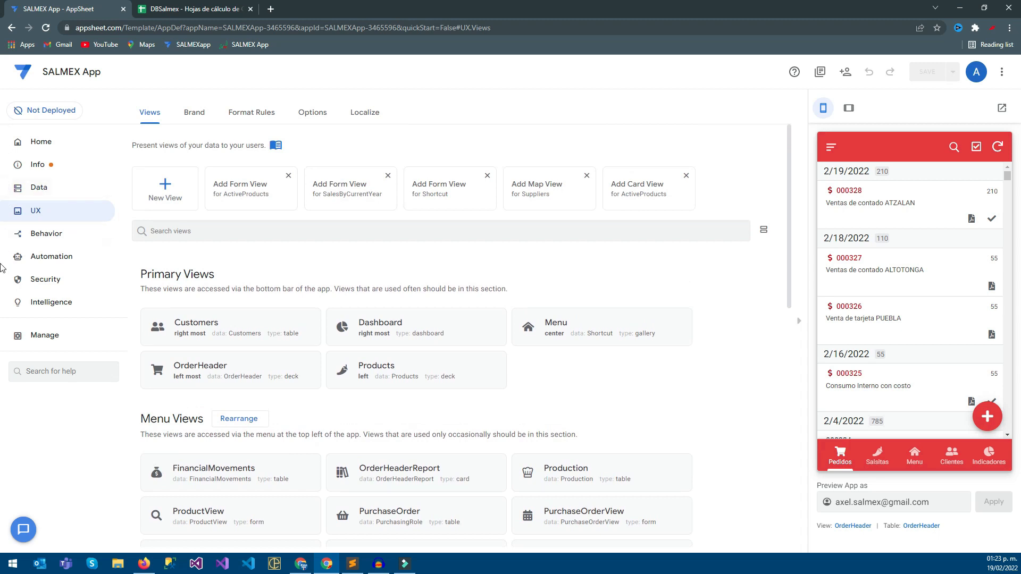
Open the OrderHeader view from the primary views and change its view type to table.
scroll(1, 266, down, 2)
click(200, 260)
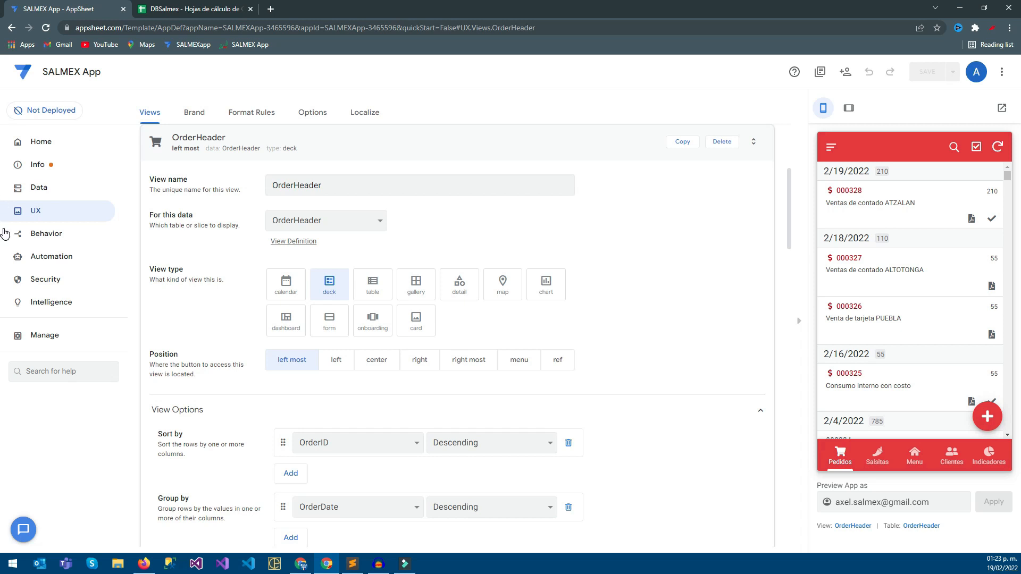
click(373, 282)
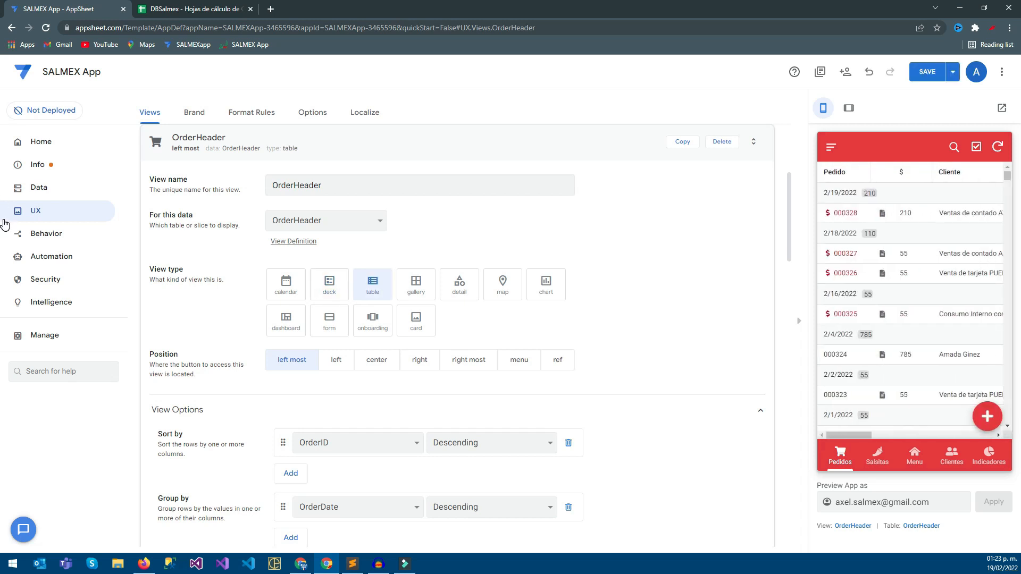
Add OrderID as the first entry in the OrderHeader table's column order.
scroll(2, 349, down, 2)
scroll(2, 351, down, 2)
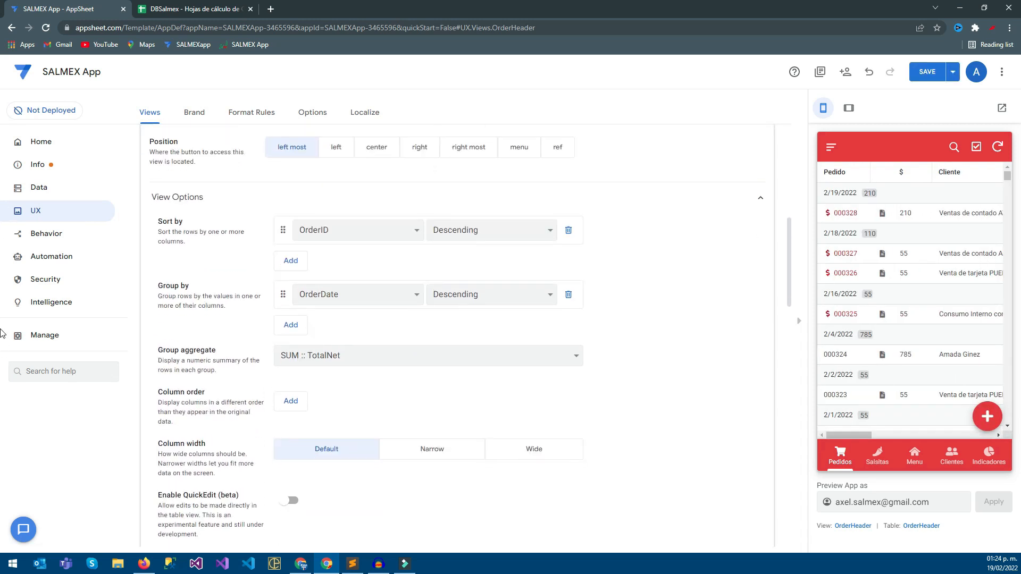
click(291, 401)
click(383, 402)
key(Up)
key(Up)
key(Up)
key(Up)
key(Up)
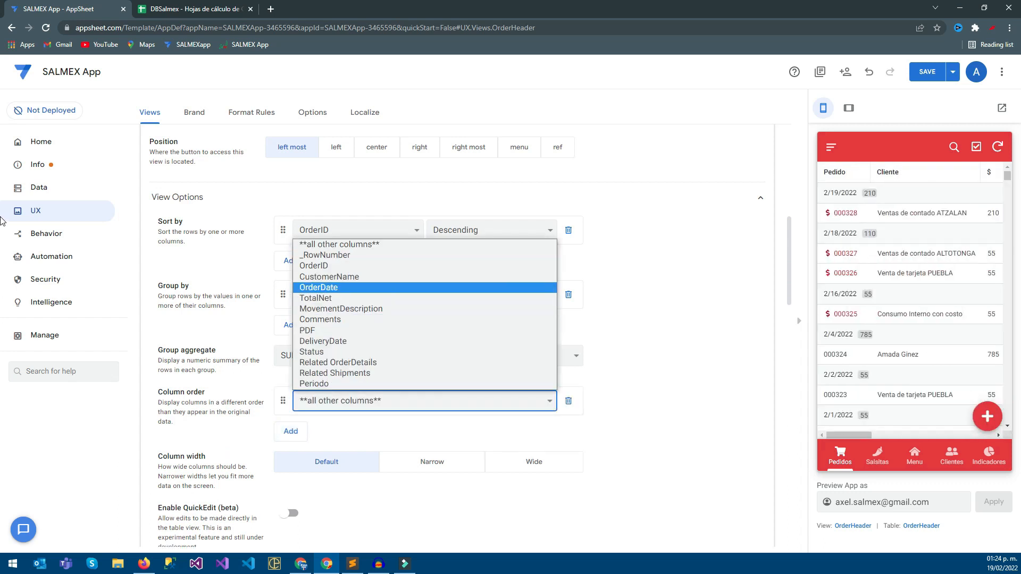
key(Down)
key(Return)
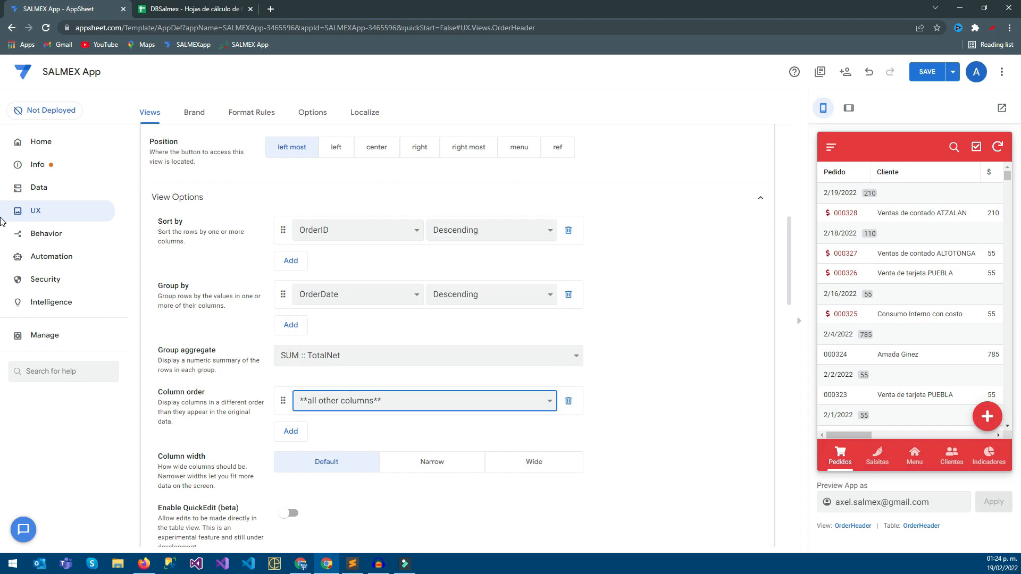
key(Return)
key(Down)
key(Up)
key(Up)
key(Up)
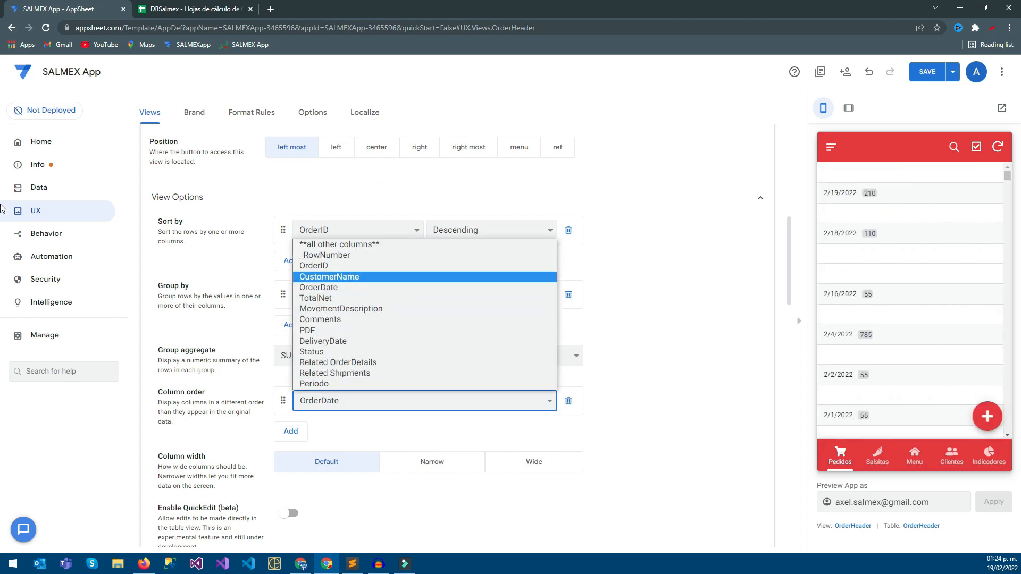
key(Return)
key(Tab)
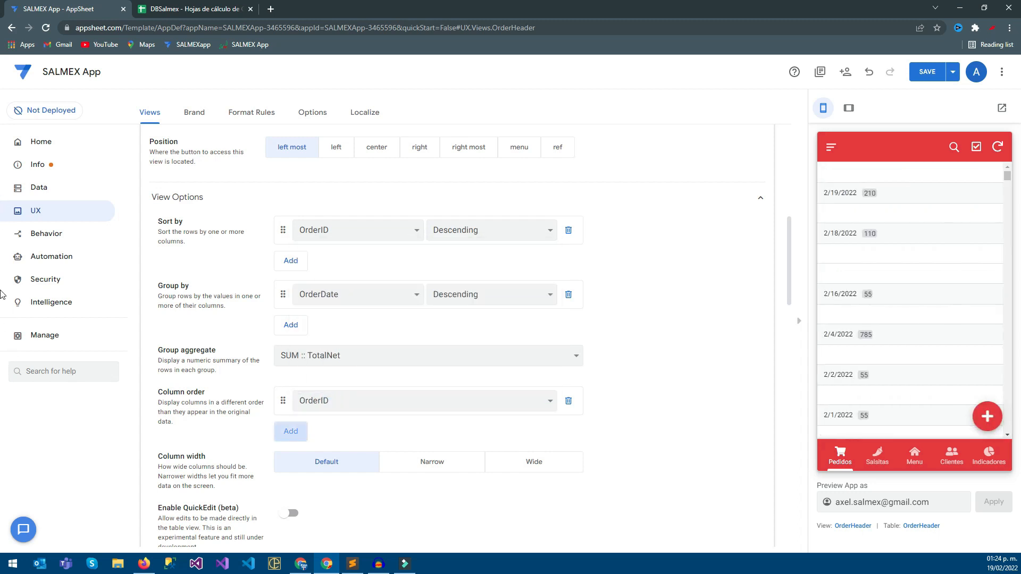
Add CustomerName as the second entry in the table's column order.
key(Return)
key(Return)
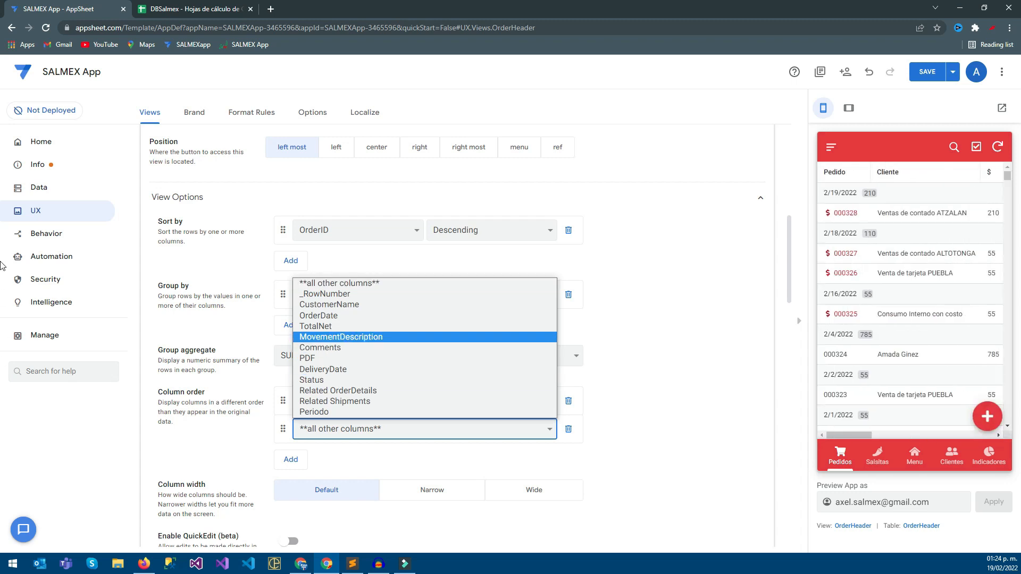
key(Up)
key(Up)
key(Up)
key(Up)
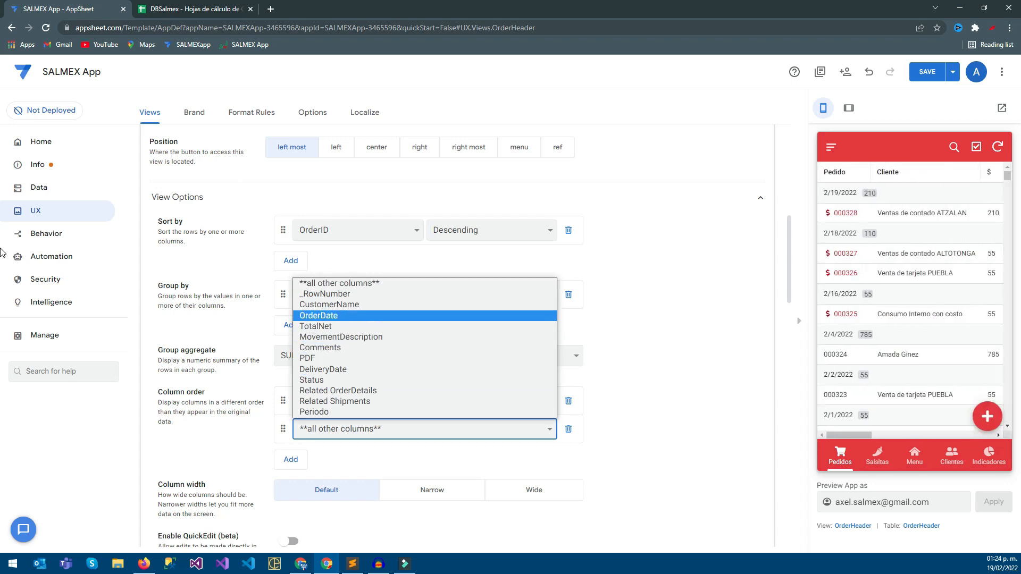
key(Return)
key(Tab)
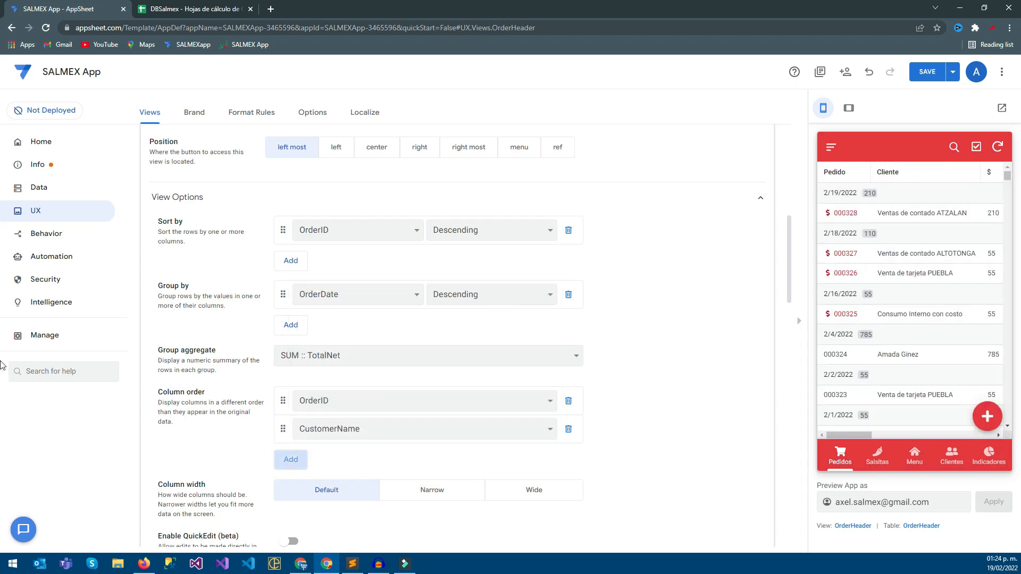
Add TotalNet as the third entry in the table's column order.
key(Return)
key(Return)
key(Up)
key(Up)
key(Up)
key(Up)
key(Up)
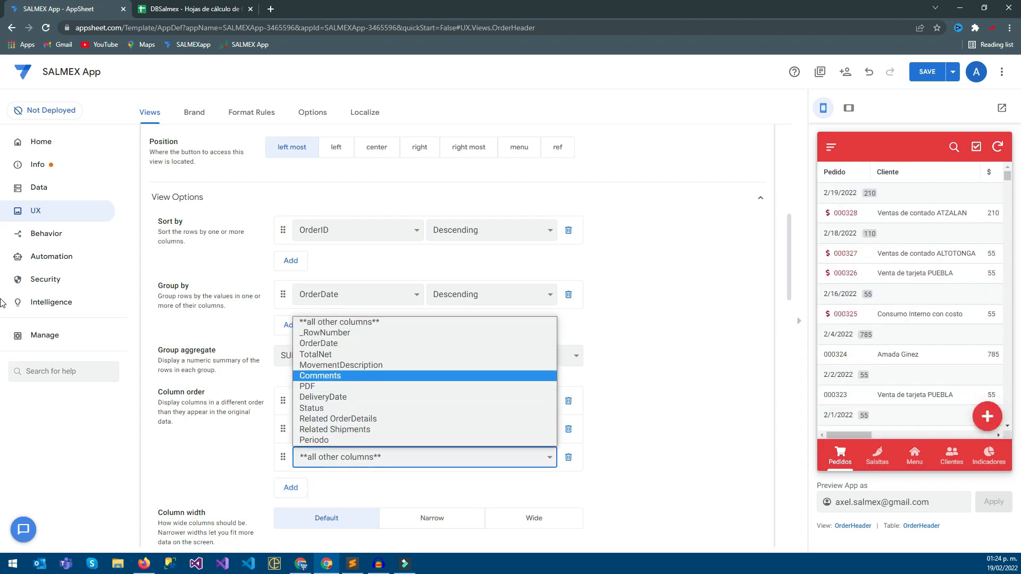
key(Return)
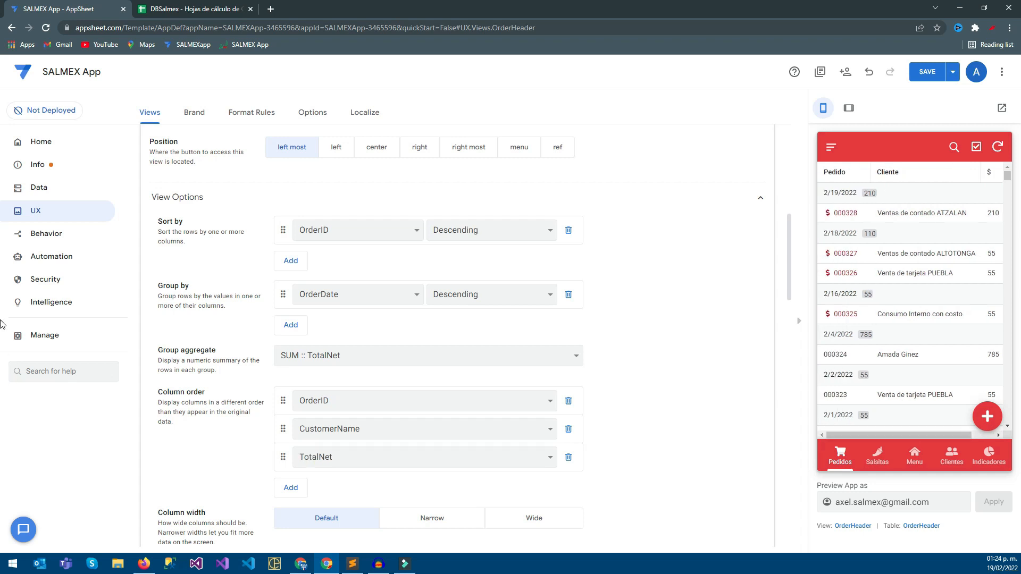
Examine the 2/19/2022 order's details, status and articles in the app preview and return to the order list.
click(922, 213)
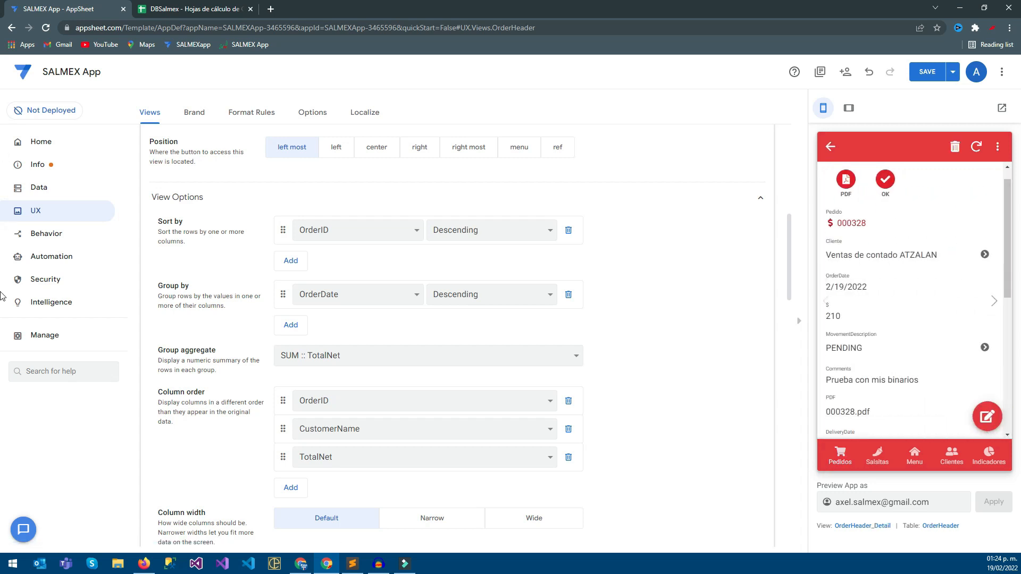
scroll(911, 301, down, 5)
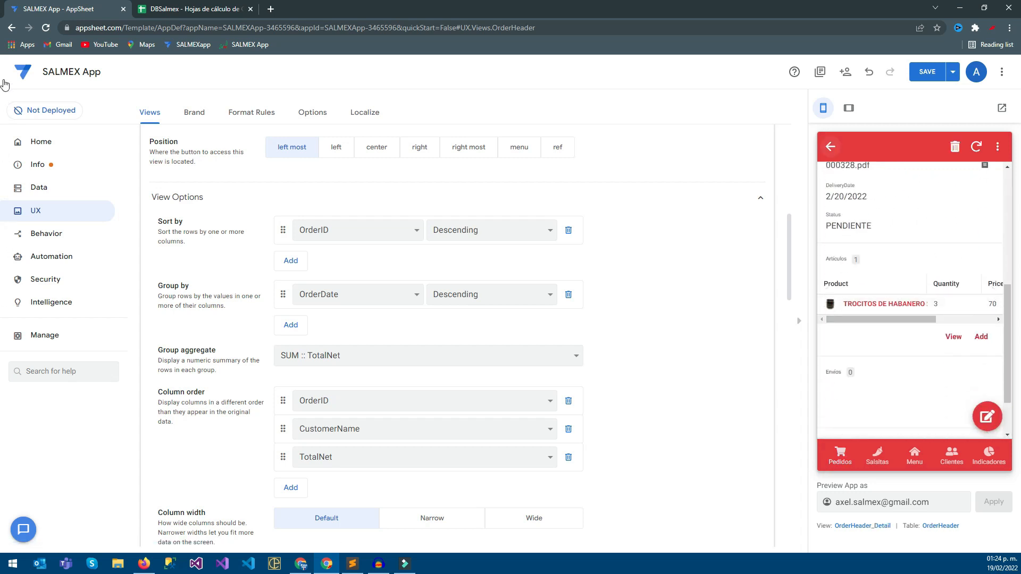
click(830, 147)
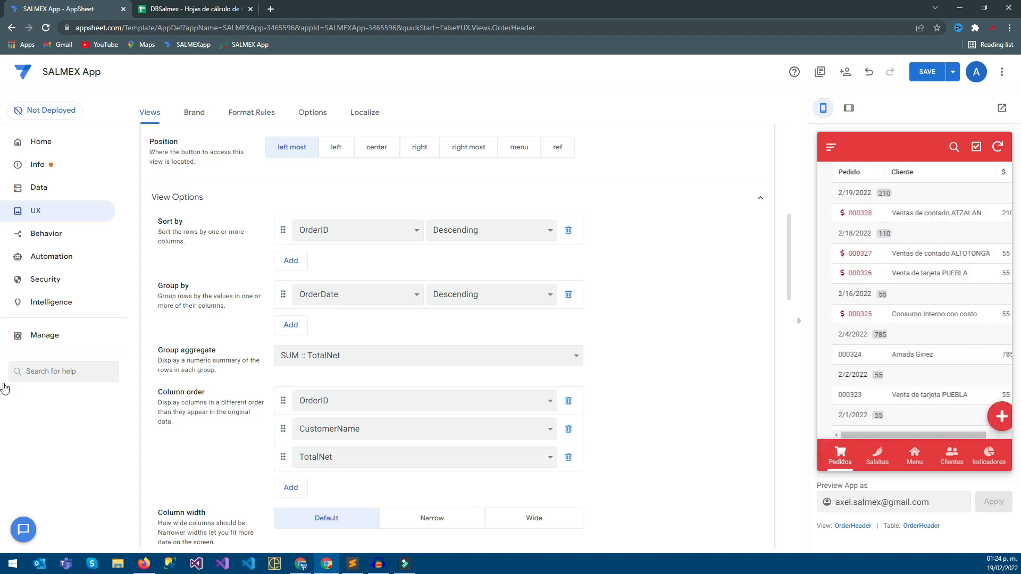
click(846, 253)
scroll(911, 301, down, 5)
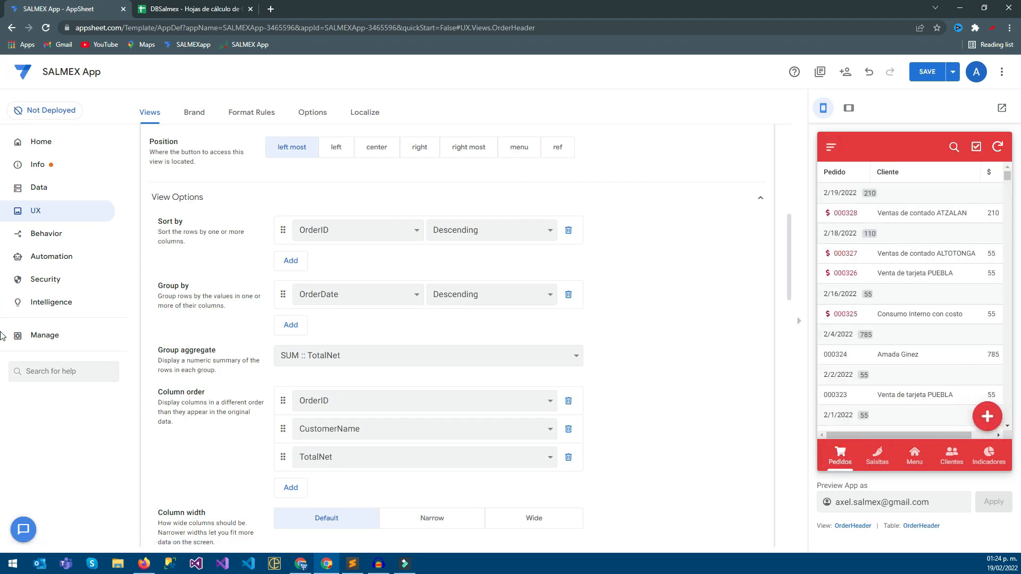
Try adding Related OrderDetails as the fourth entry in the table's column order, and remove that entry again.
scroll(373, 484, down, 1)
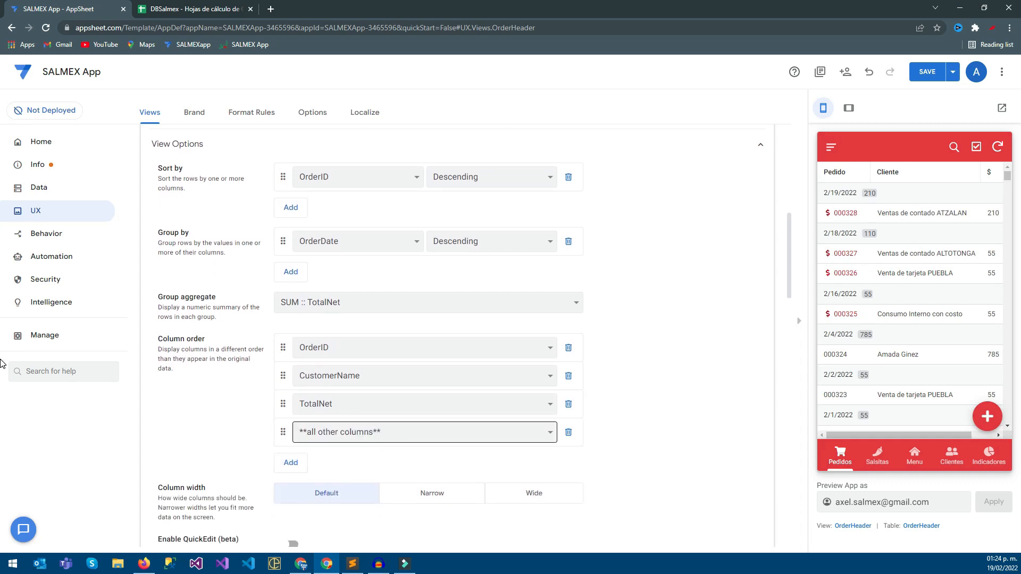
click(372, 433)
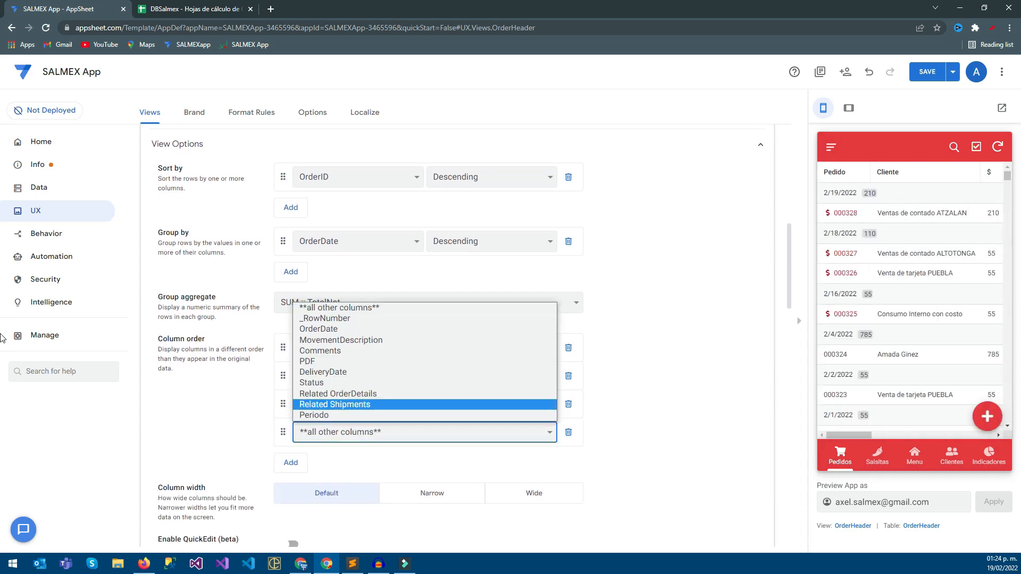
key(Up)
key(Return)
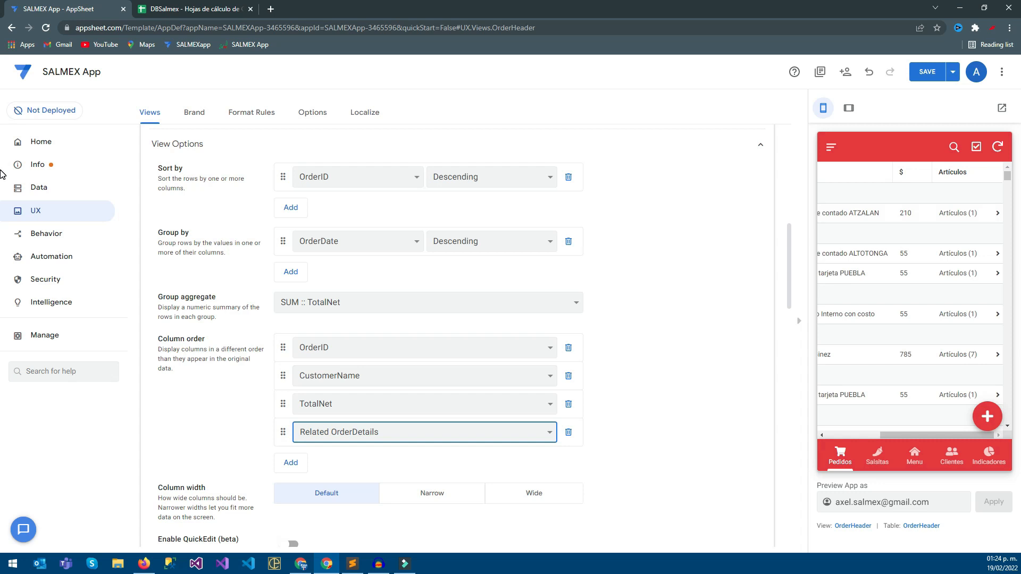
key(Tab)
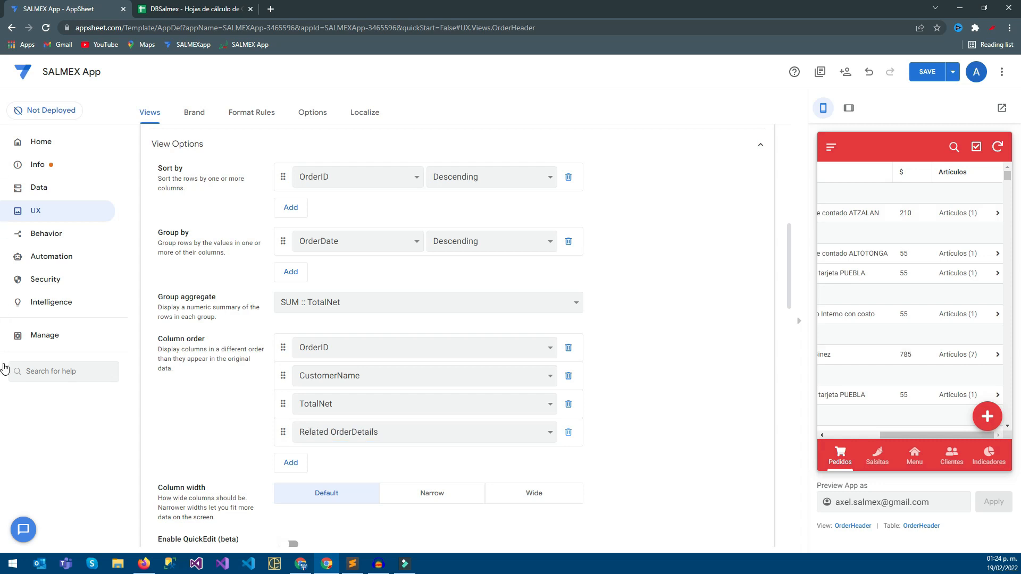
key(Return)
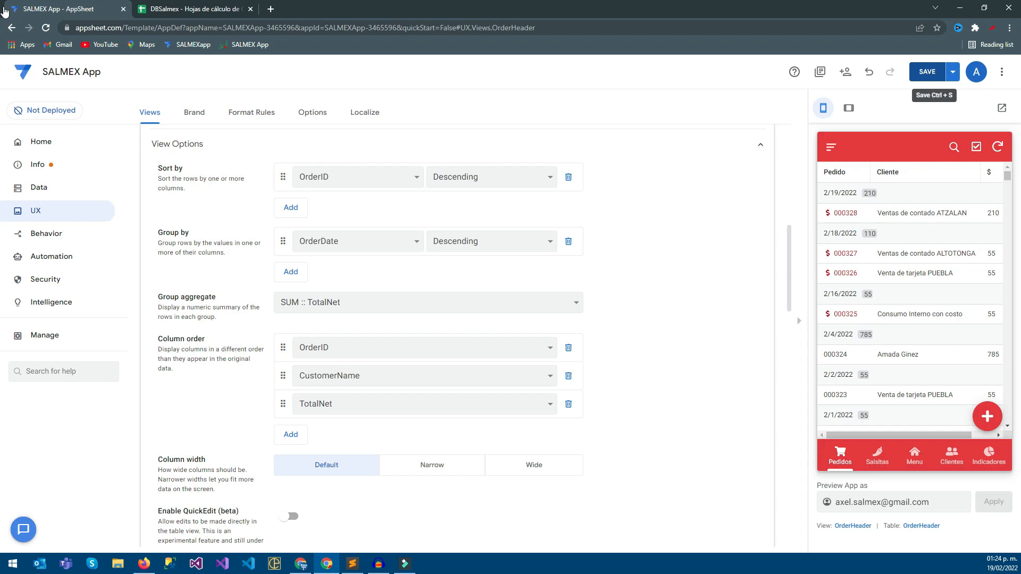
Save the app and add a virtual column named Products to the OrderHeader table.
key(ctrl+s)
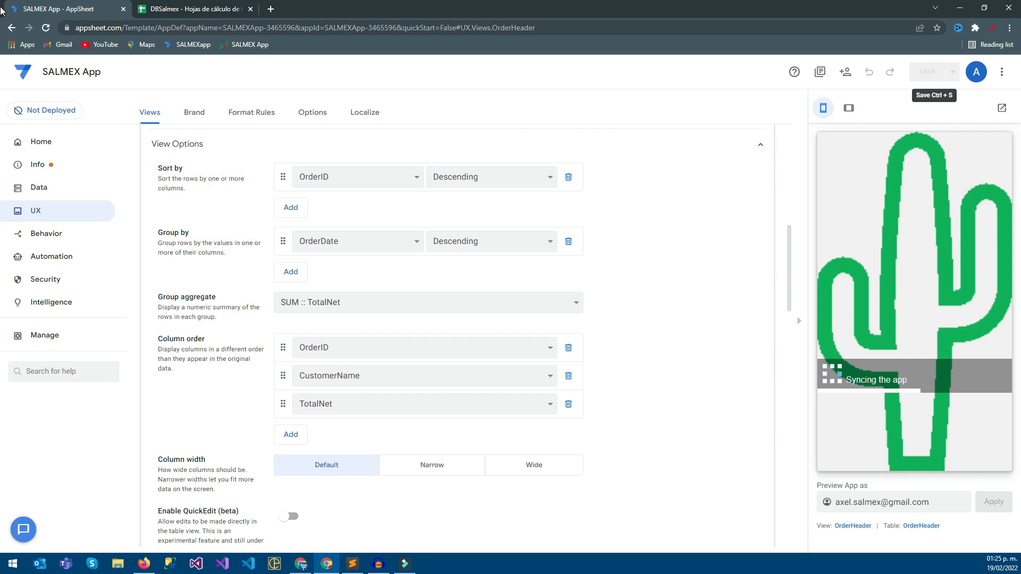
click(39, 187)
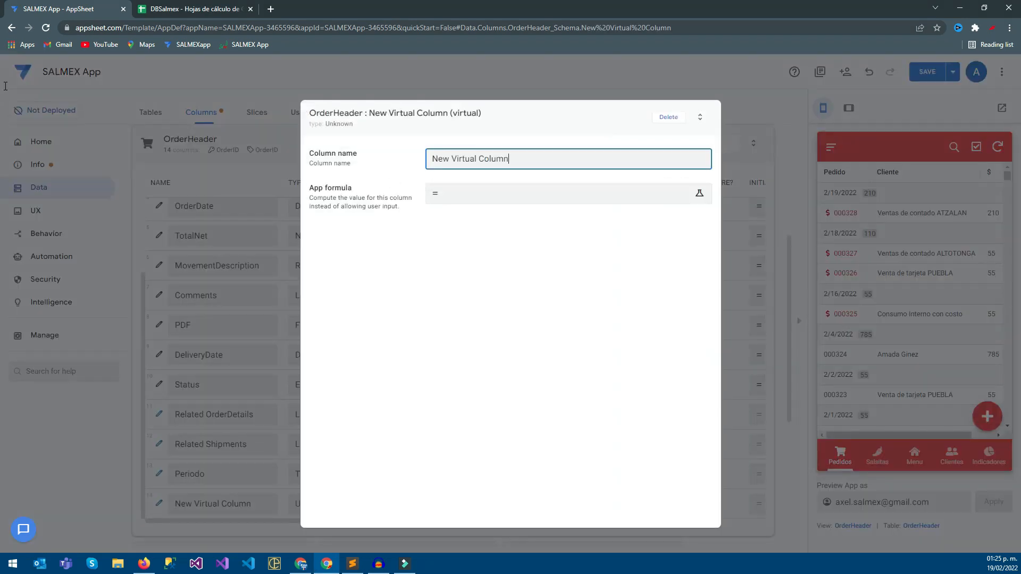
text(pRODU)
key(BackSpace)
key(BackSpace)
key(BackSpace)
key(BackSpace)
key(BackSpace)
key(Tab)
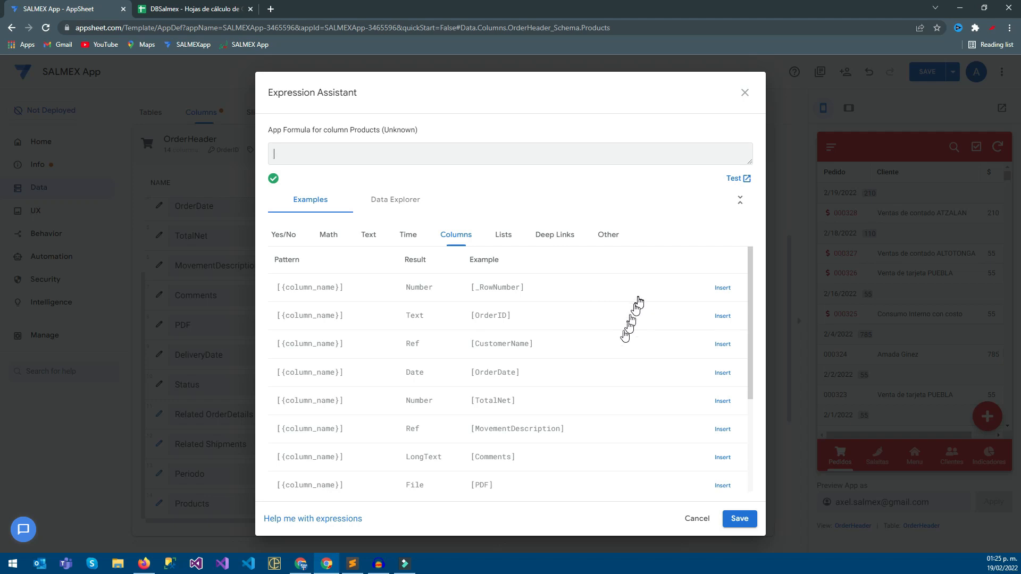
key(alt+Tab)
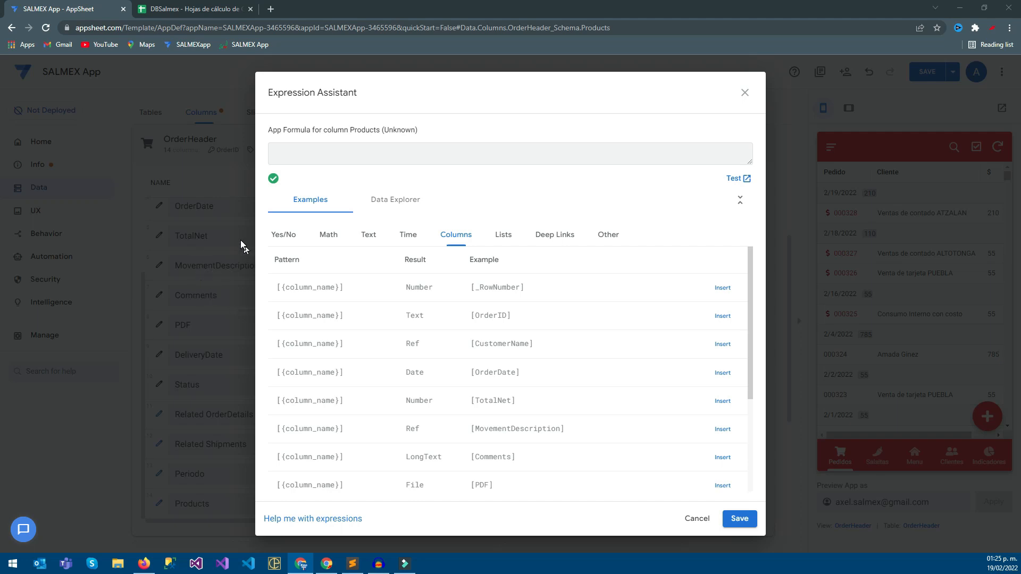
key(alt+Tab)
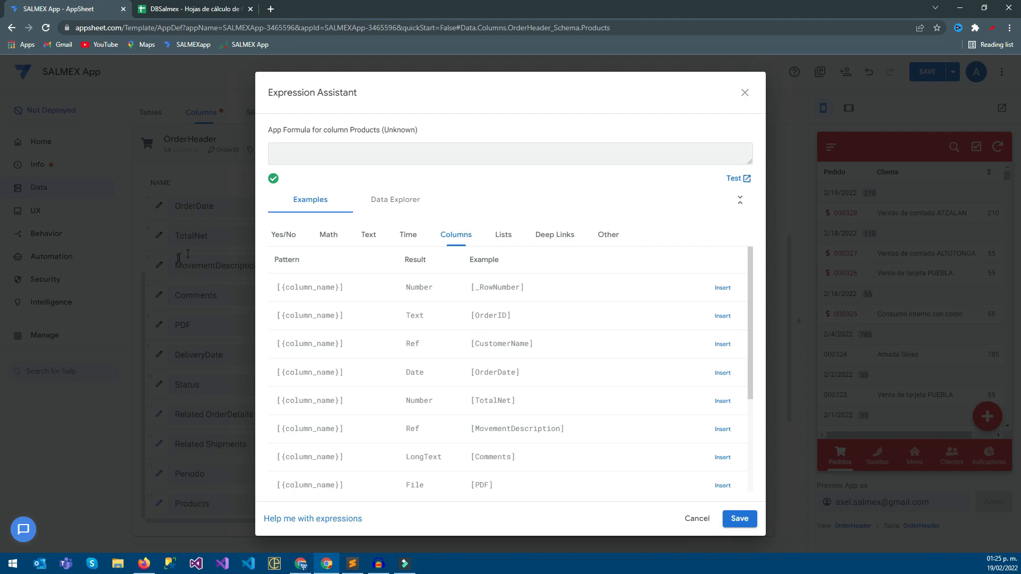
key(alt+Tab)
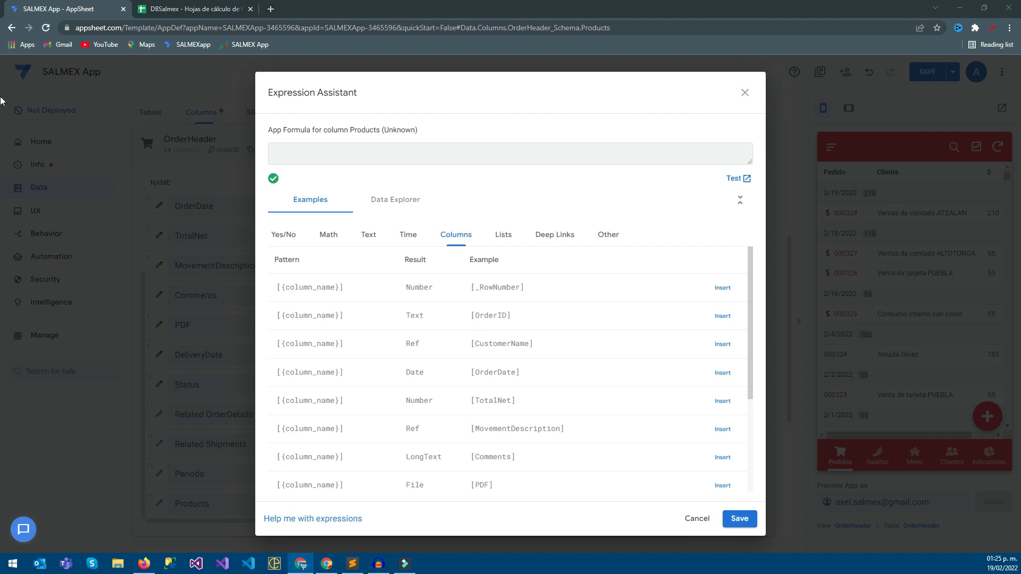
key(alt+Tab)
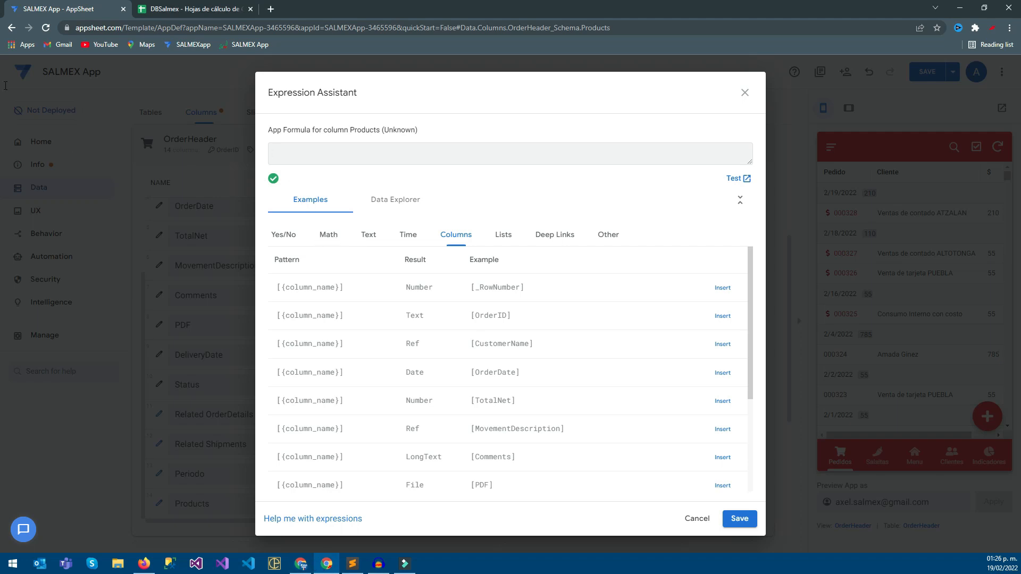
Start the Products app formula with SELECT() and check the Product column in the DBSalmex spreadsheet's OrderDetails sheet.
text(SELECT()
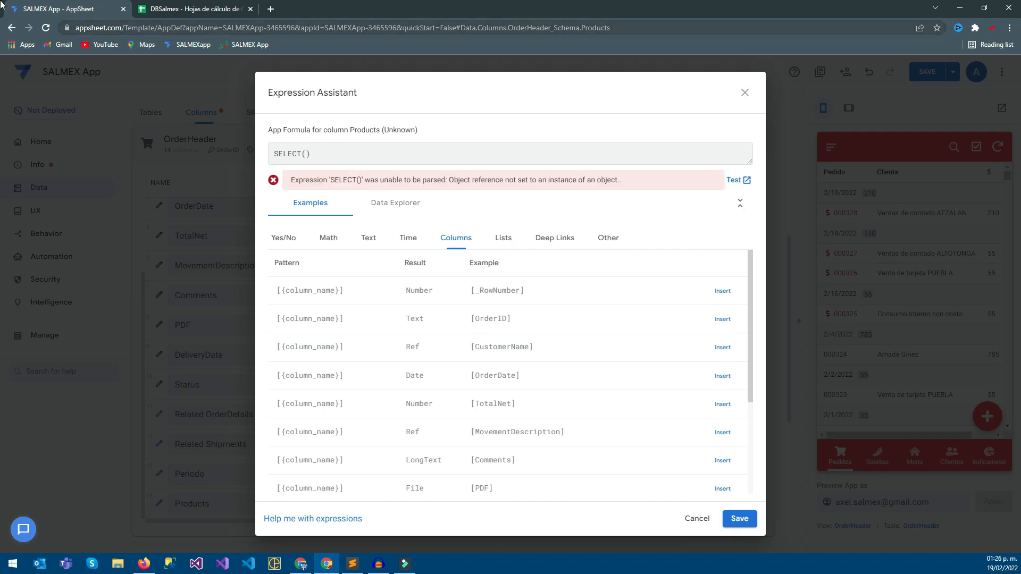
key(ctrl+Tab)
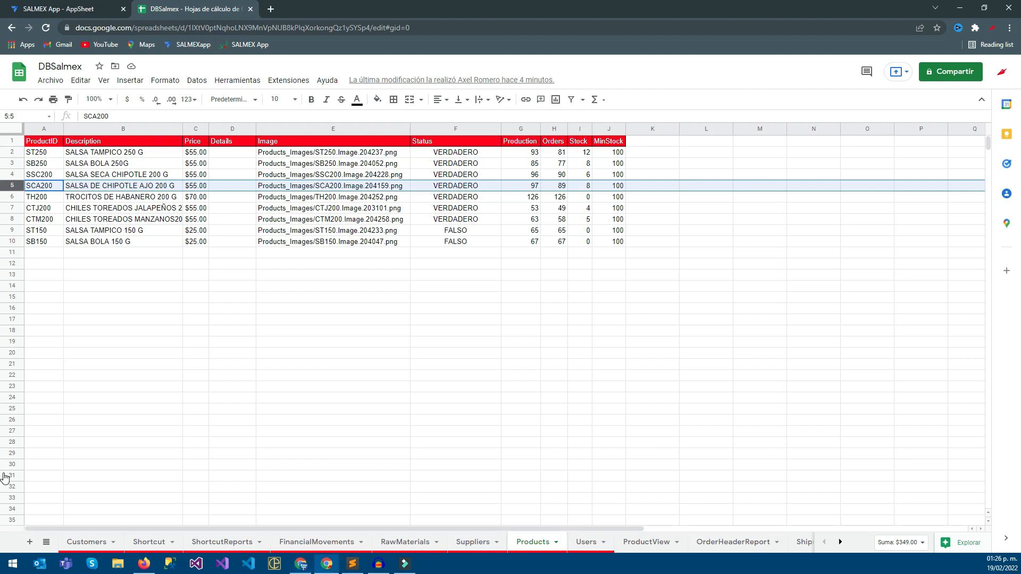
scroll(649, 542, down, 10)
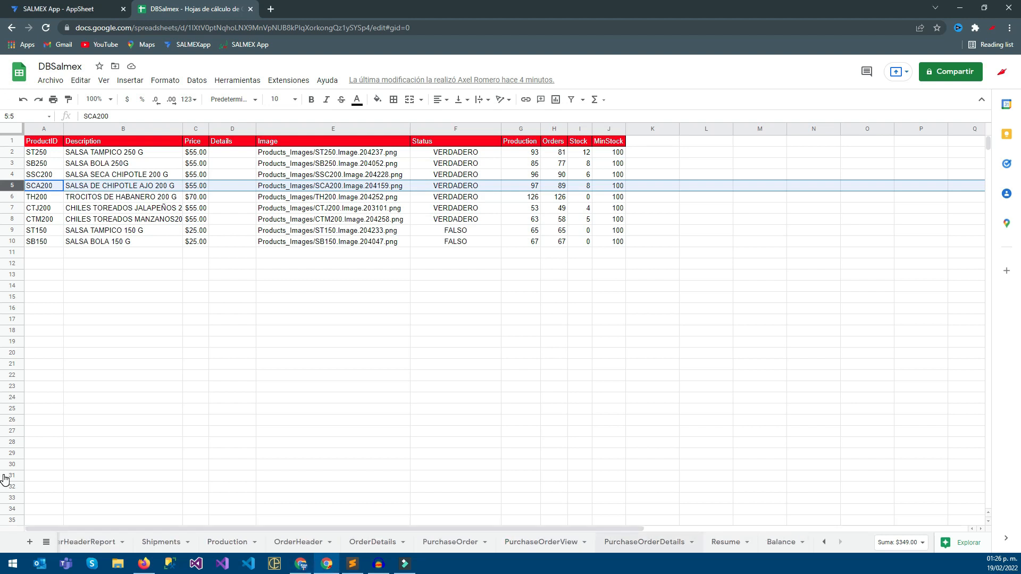
click(373, 542)
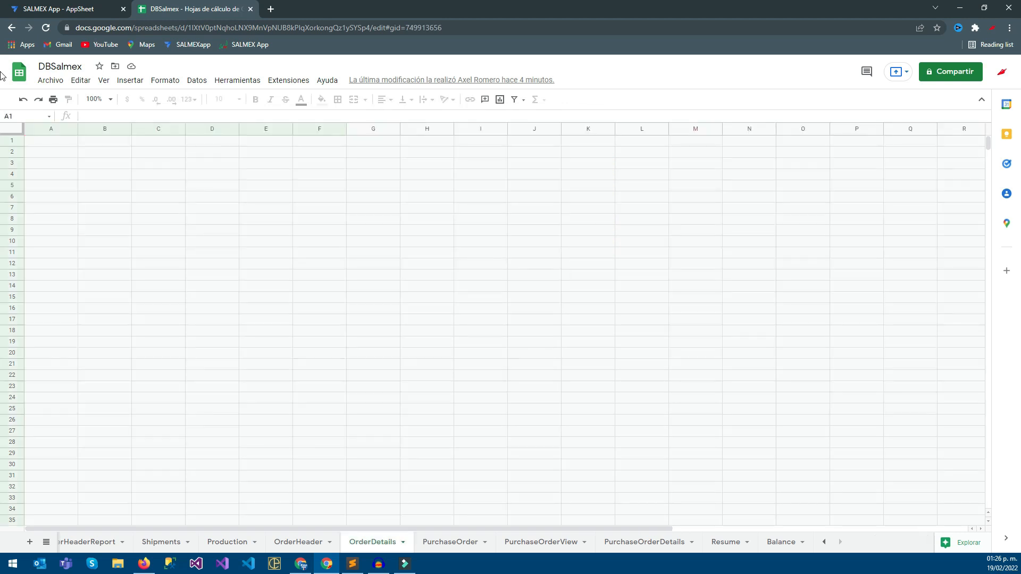
click(154, 141)
click(158, 129)
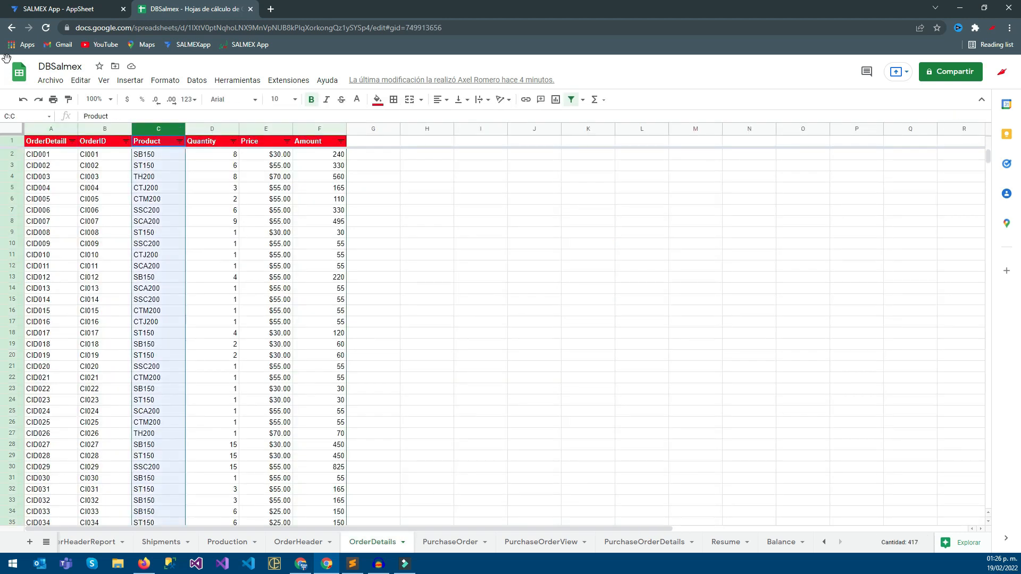
click(58, 10)
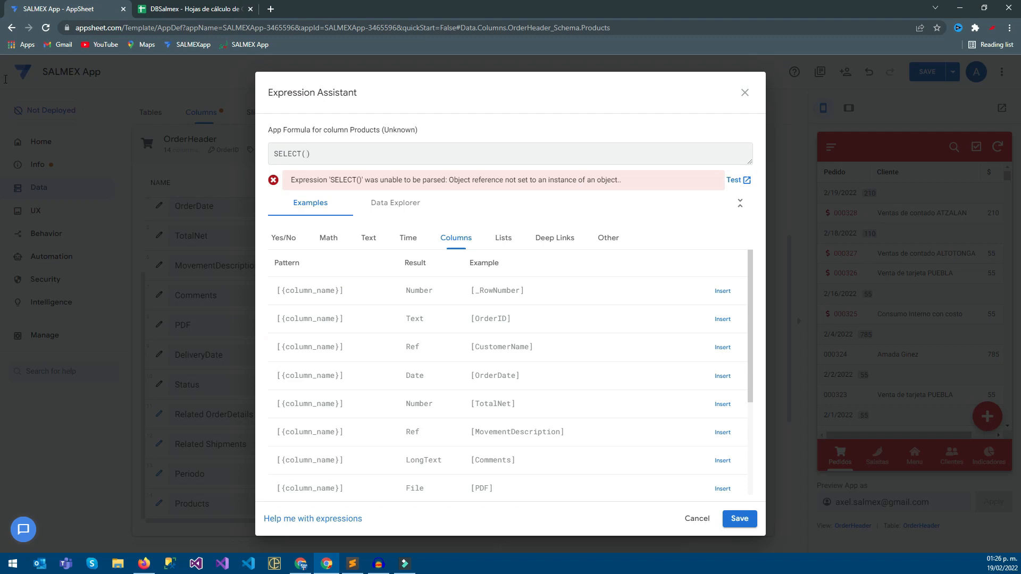
Enter OrderDetails[Product] as the first argument of the SELECT expression, checking the names against the spreadsheet.
text(OrderDetails)
key(ctrl+Tab)
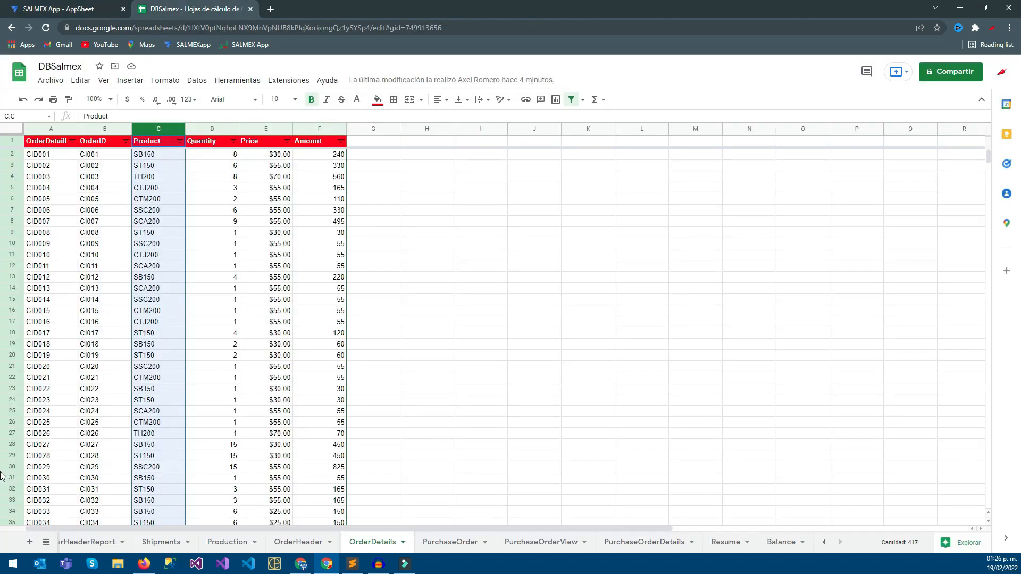
key(ctrl+Tab)
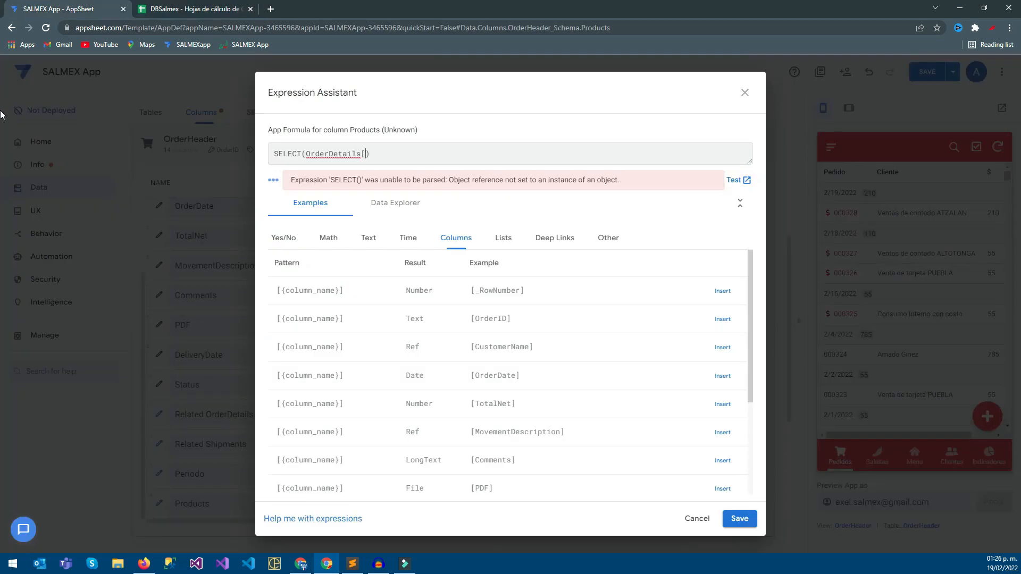
key(ctrl+Tab)
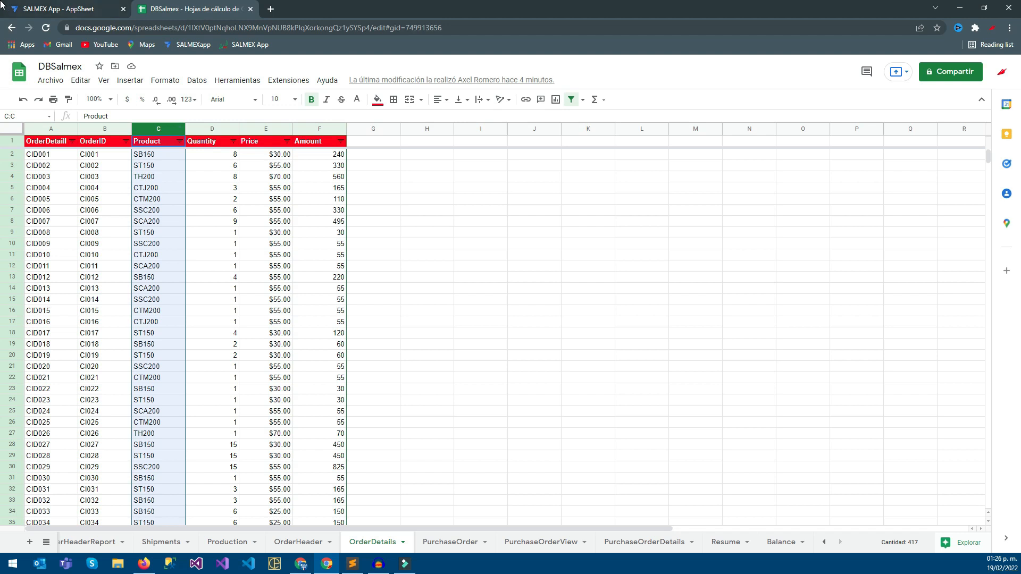
key(ctrl+Tab)
text(Produc)
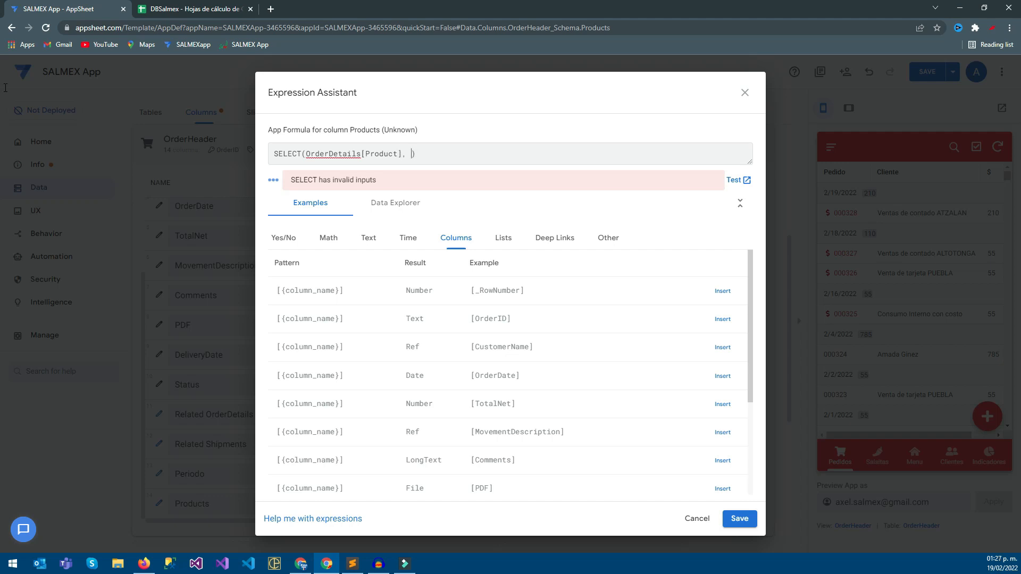
Begin the SELECT condition with [_THISROW].[OrderID] =, checking the OrderID column name in the OrderDetails sheet.
text([]_THISRT)
key(BackSpace)
text(OW]-)
key(ctrl+Tab)
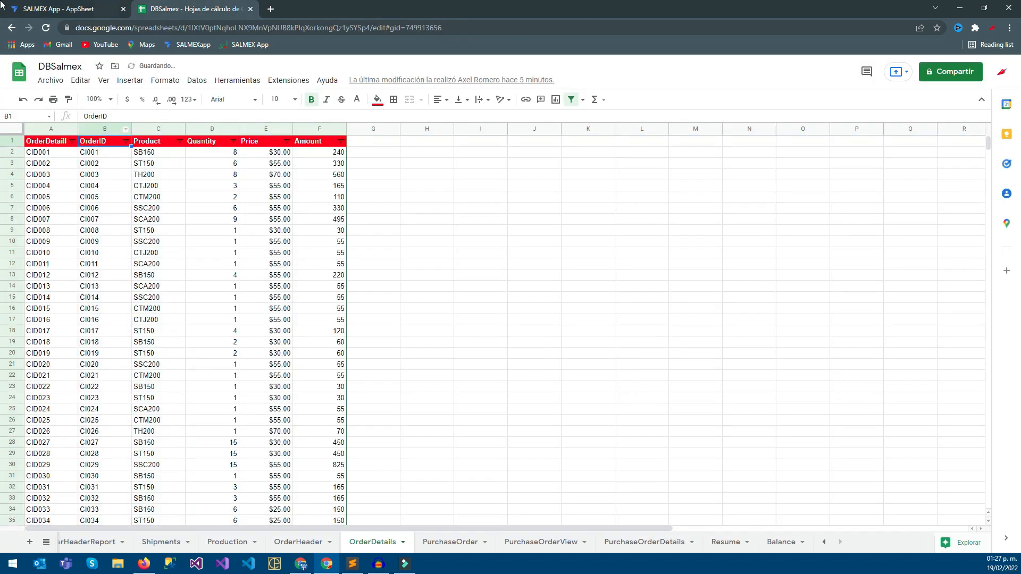
key(ctrl+Tab)
text(Orde)
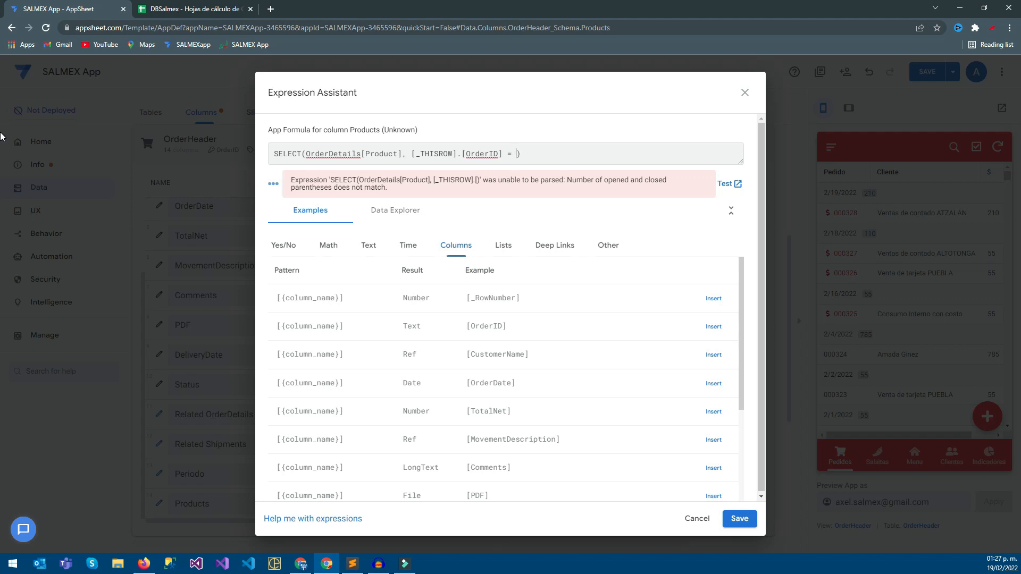
Check the OrderID column in the OrderHeader sheet and complete the SELECT condition with [OrderID].
key(ctrl+Tab)
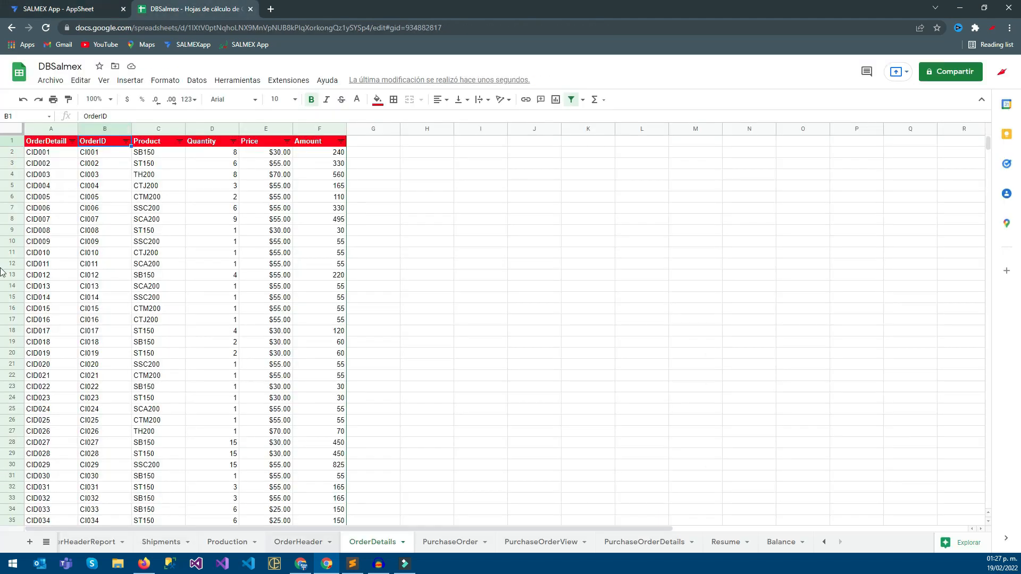
click(298, 543)
click(51, 129)
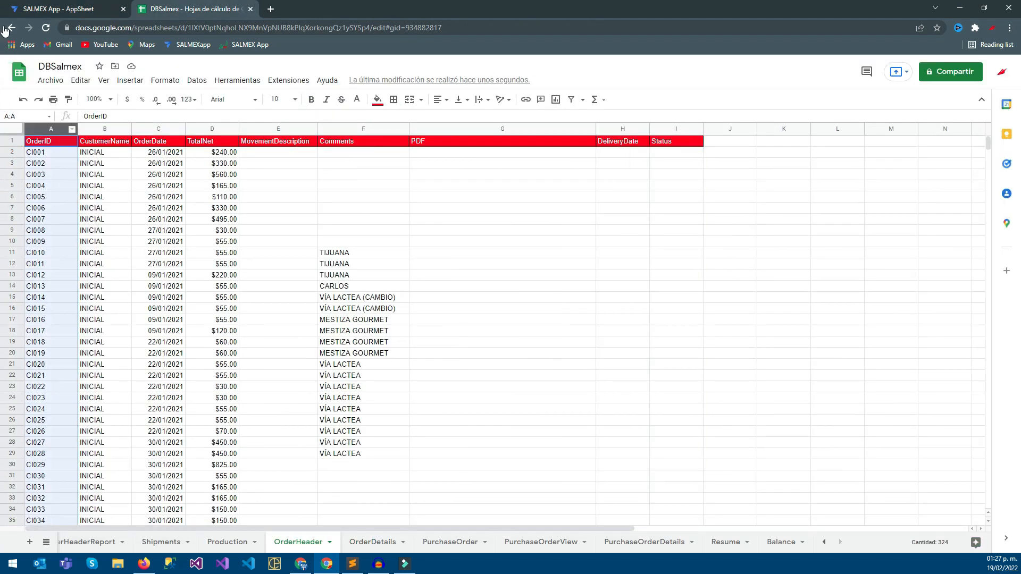
key(ctrl+Tab)
text([)
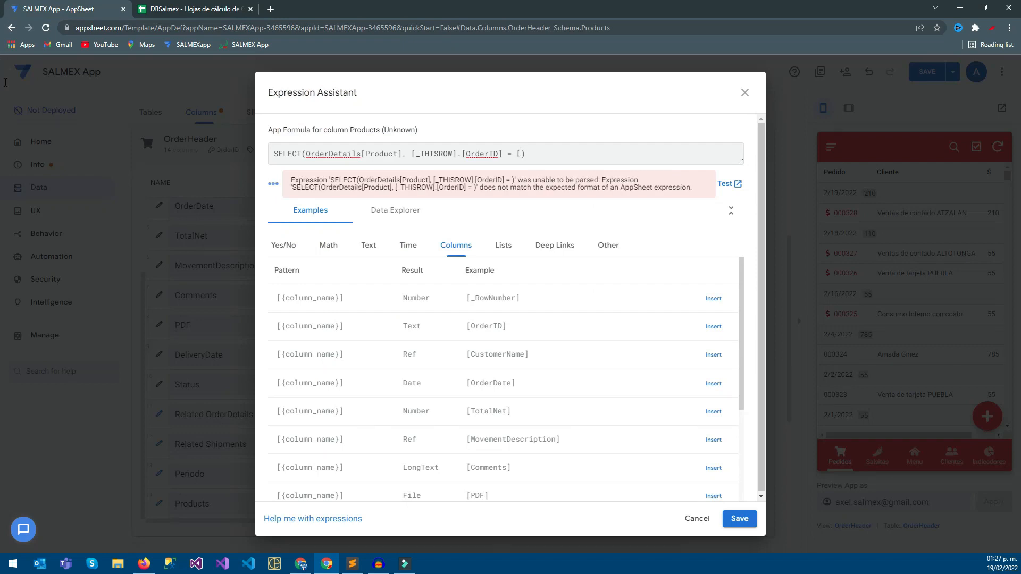
text(OrderID])
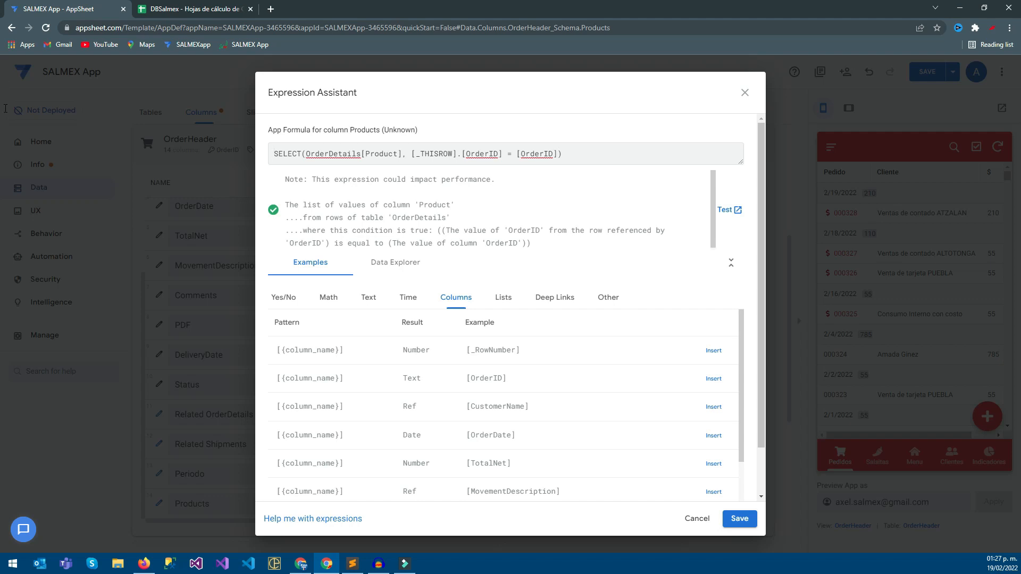
Wrap the SELECT expression in TEXT(), save the formula and finish the Products column.
text(TEXT()
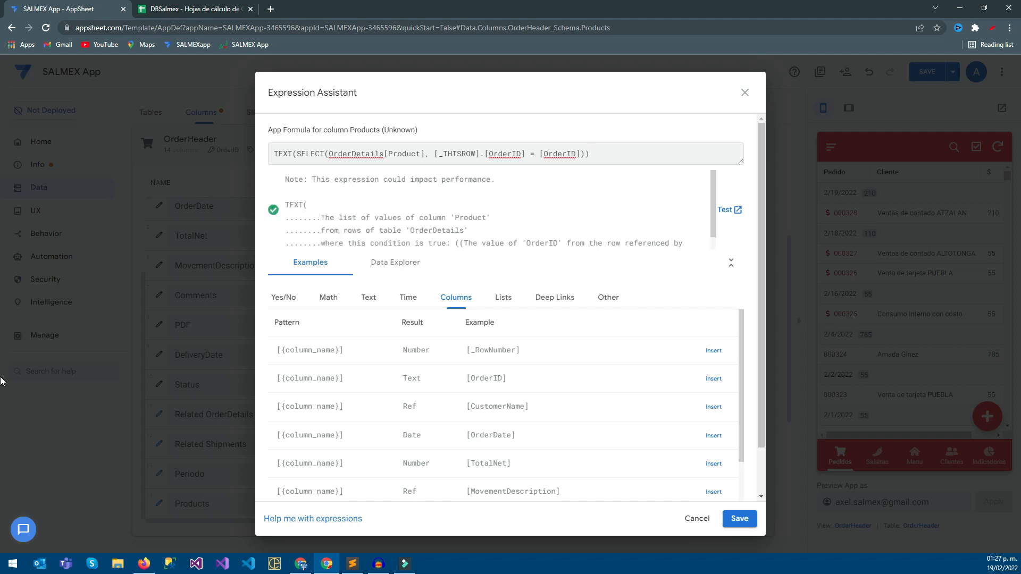
key(ctrl+Return)
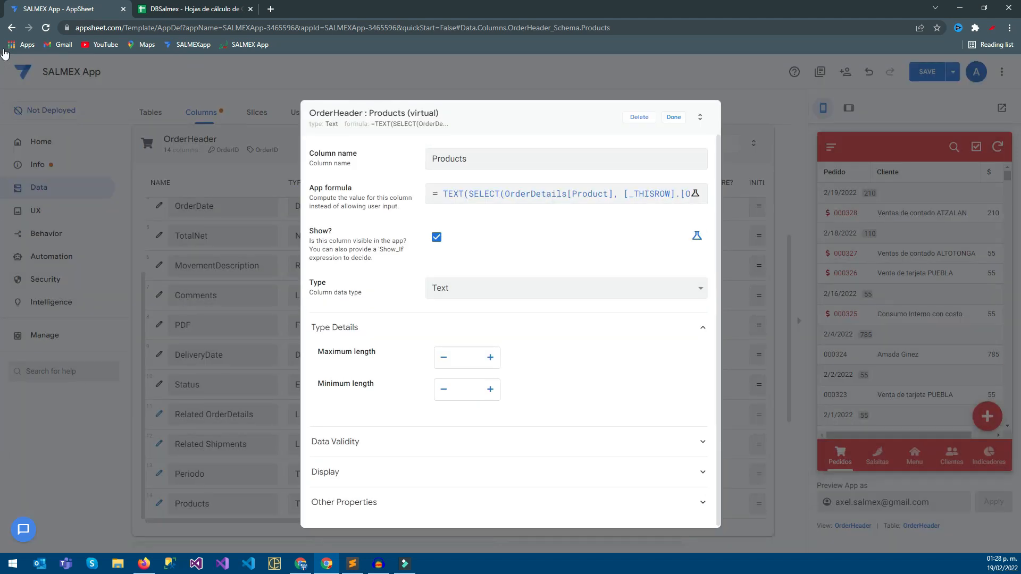
click(674, 117)
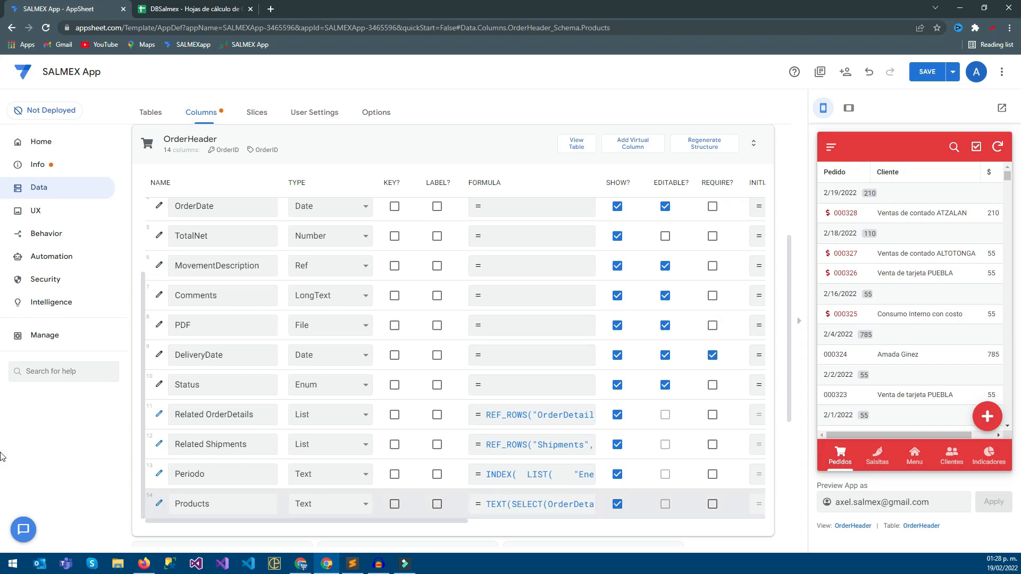
Set the Products column's display name to Productos.
drag(306, 521, 517, 522)
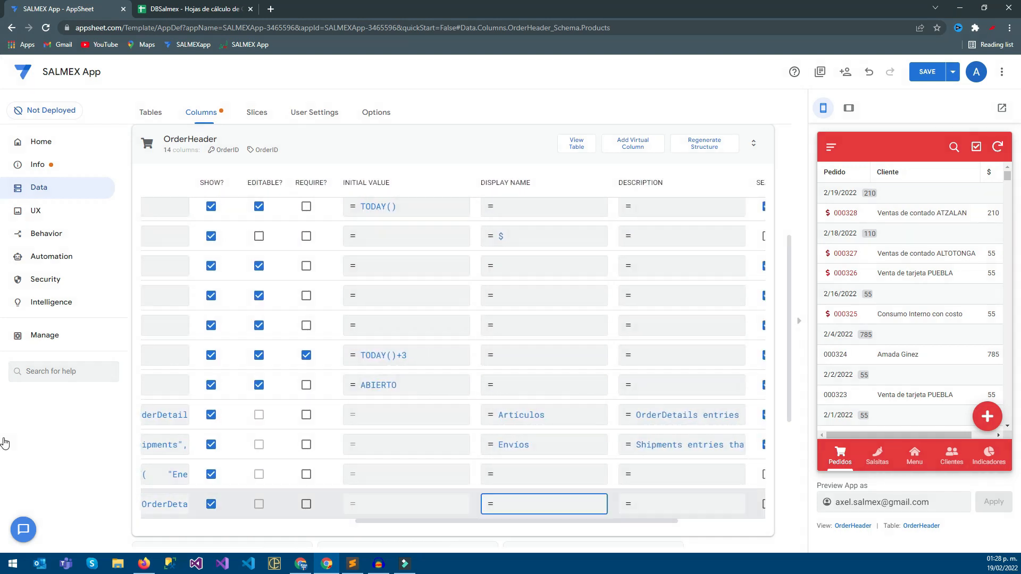
click(543, 504)
text(Productos)
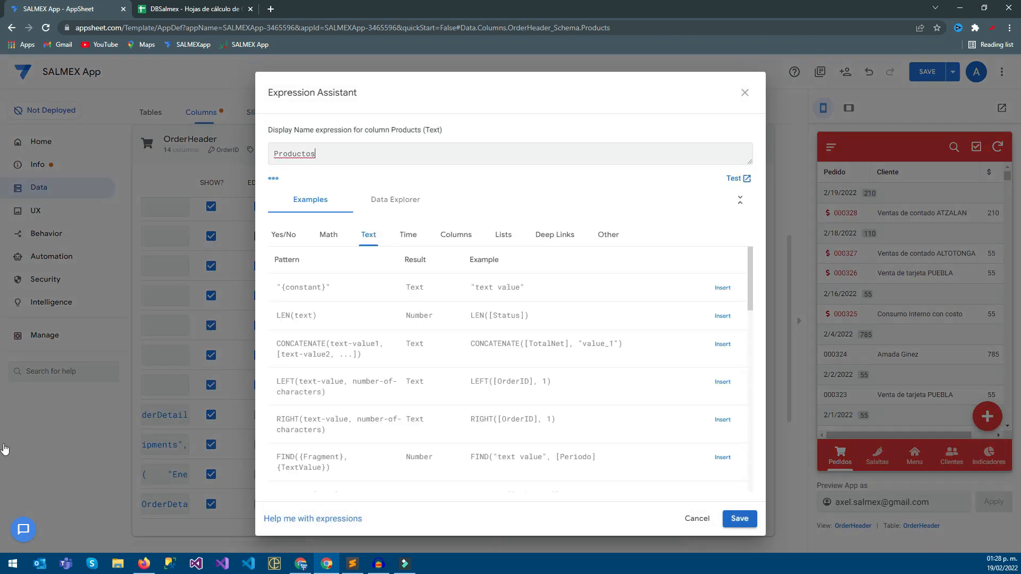
click(740, 518)
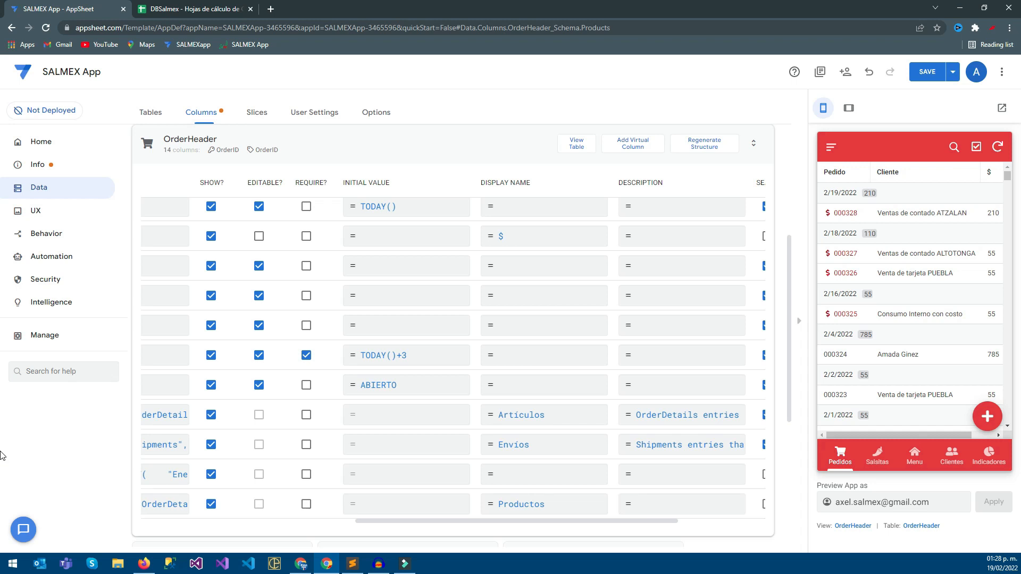
Open the 2/19/2022 order in the app preview and examine the fields at the end of its details.
drag(516, 521, 353, 521)
click(914, 213)
scroll(915, 266, down, 6)
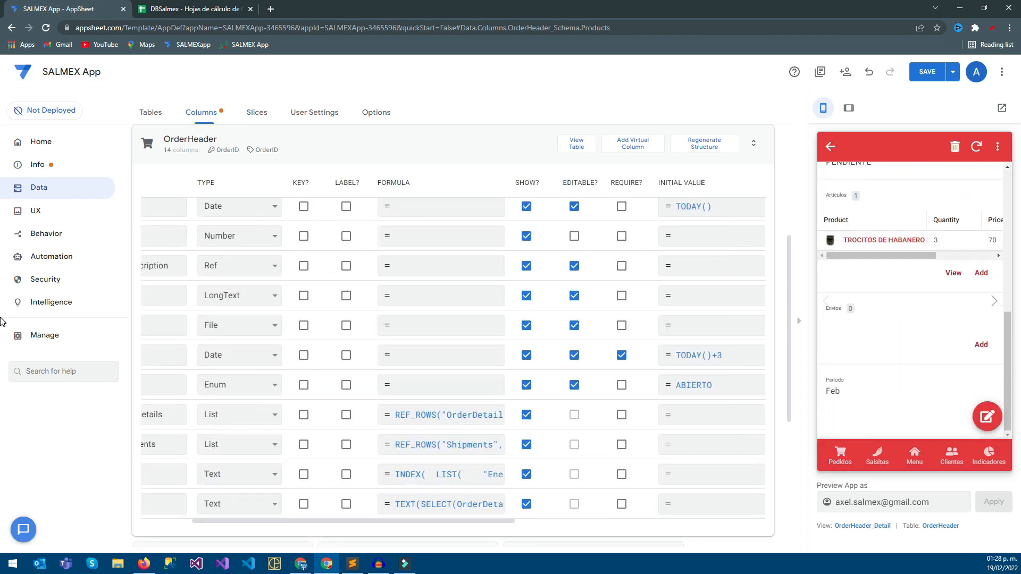
Return to the Pedidos list in the app preview, reopen the 2/19/2022 order and save the app.
scroll(915, 266, up, 4)
scroll(915, 266, down, 5)
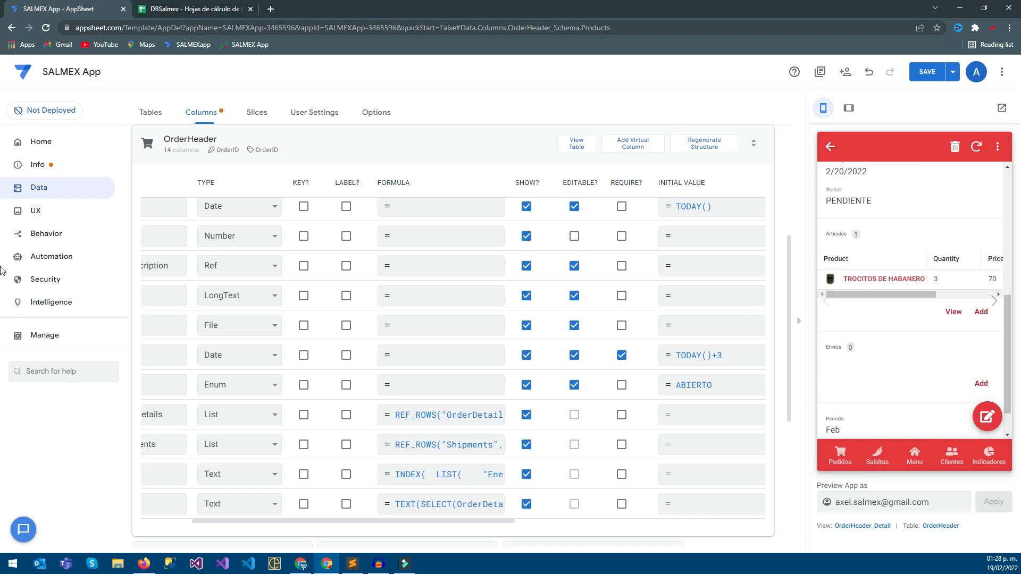
click(840, 455)
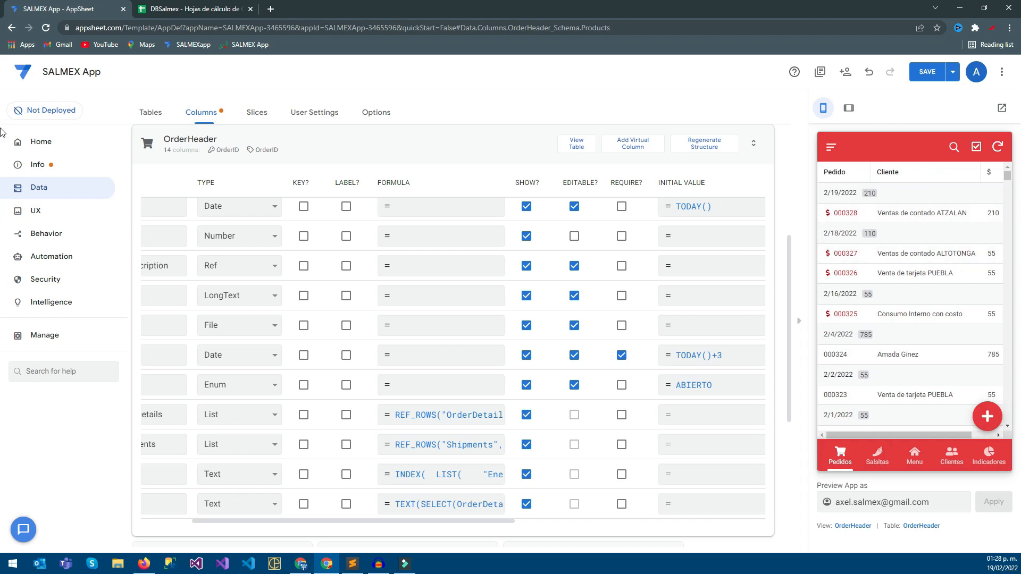
click(904, 213)
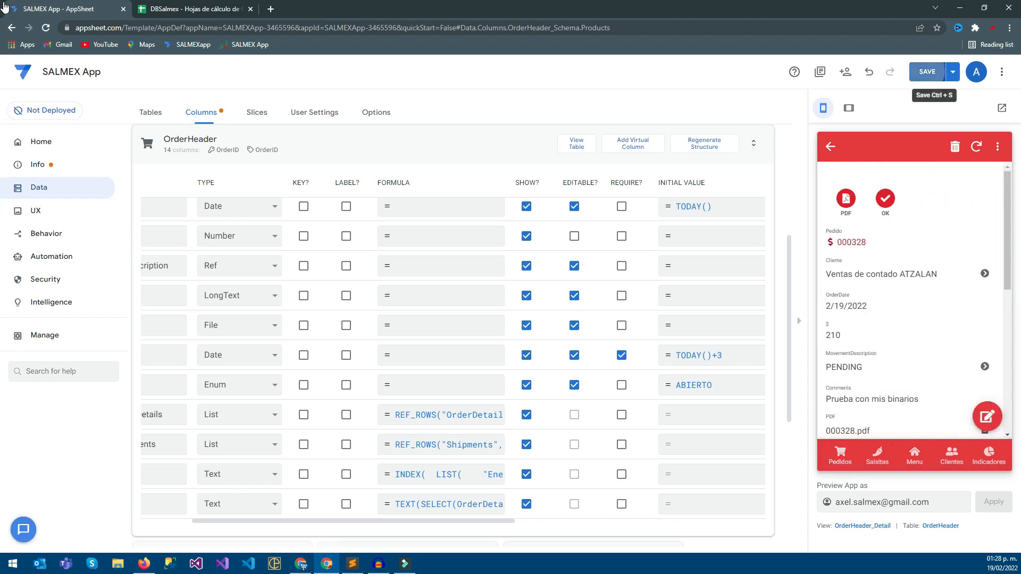
click(927, 71)
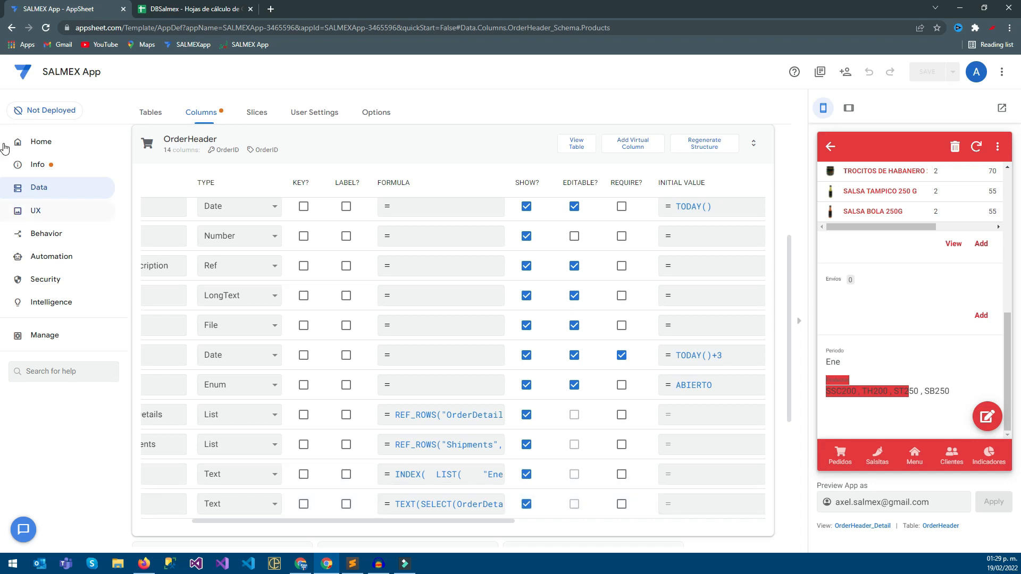
Add Products as the fourth column in the OrderHeader table view's column order and save the app.
click(36, 211)
scroll(4, 290, down, 10)
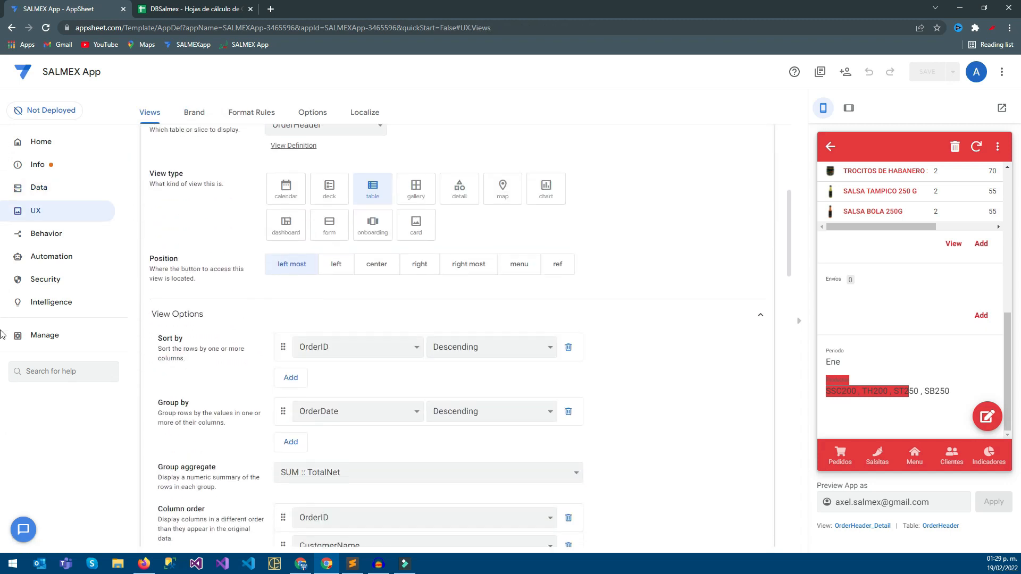
click(291, 395)
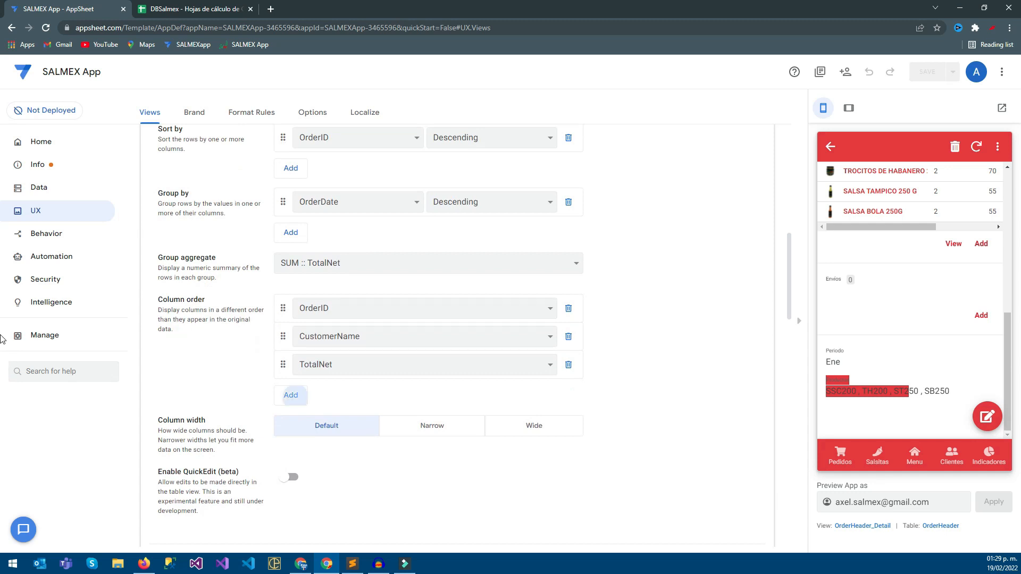
click(341, 393)
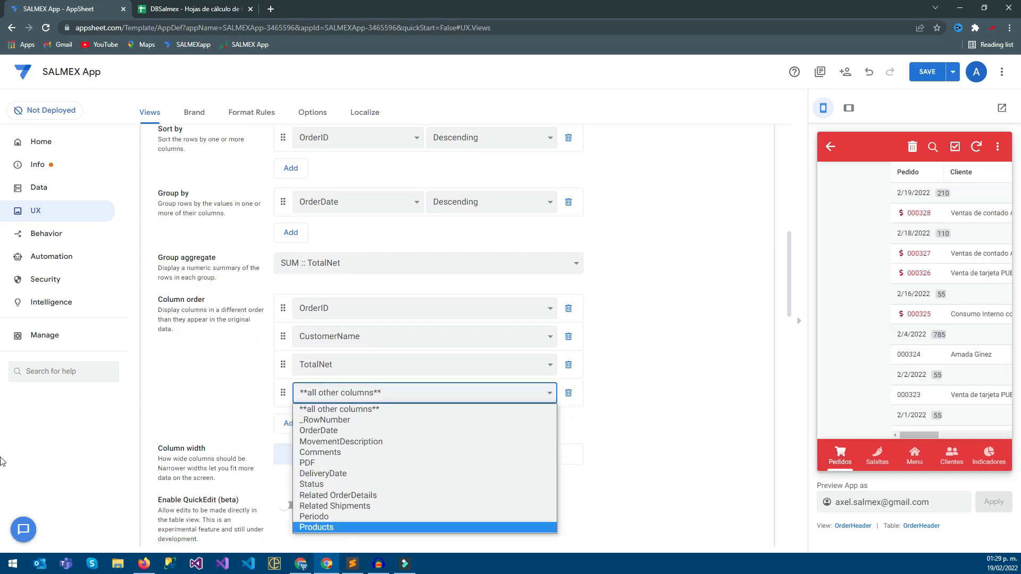
key(Return)
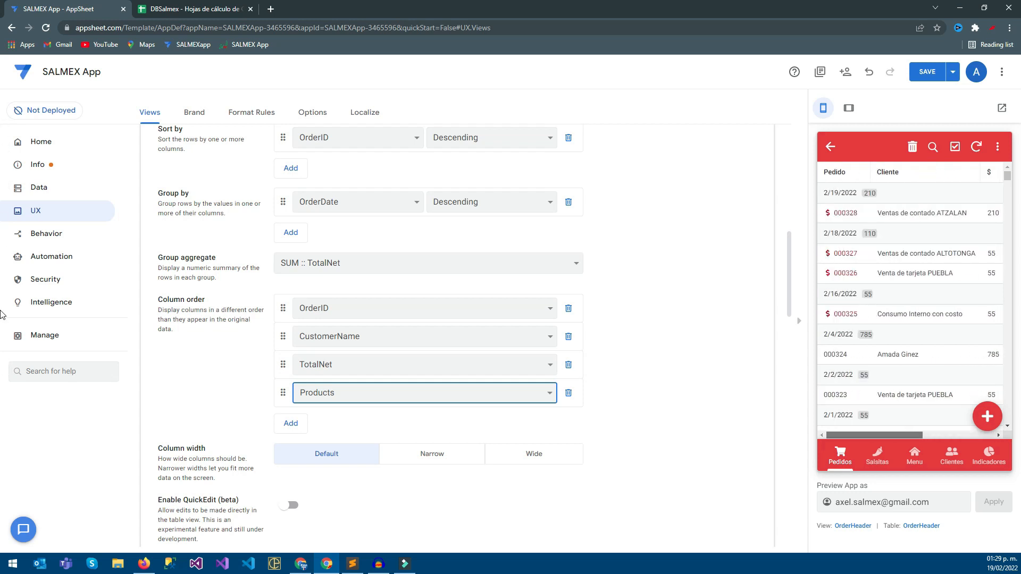
key(ctrl+s)
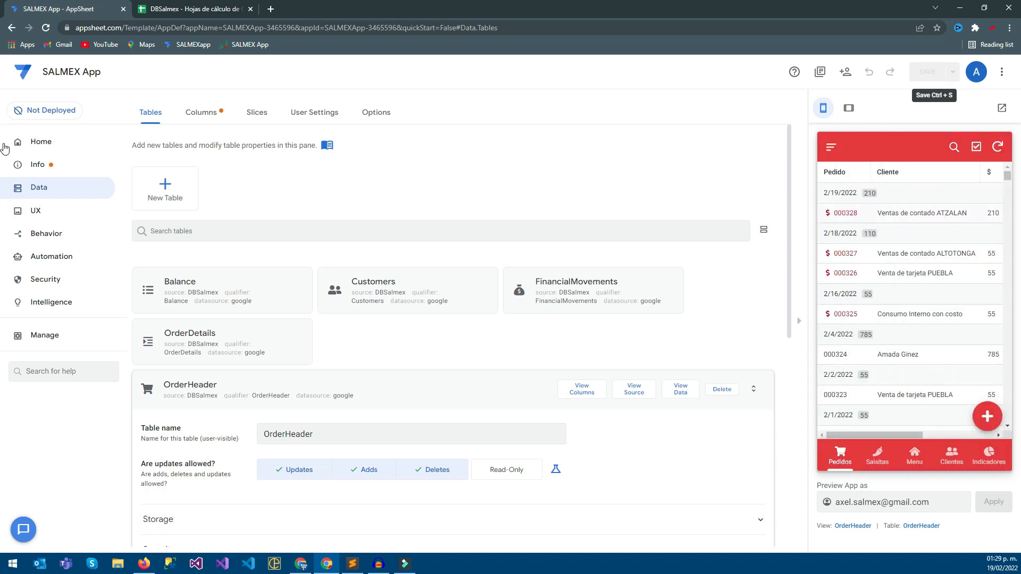
Open the 2/19/2022 order in the app preview and examine its Productos value.
click(846, 213)
scroll(846, 341, down, 7)
double_click(839, 392)
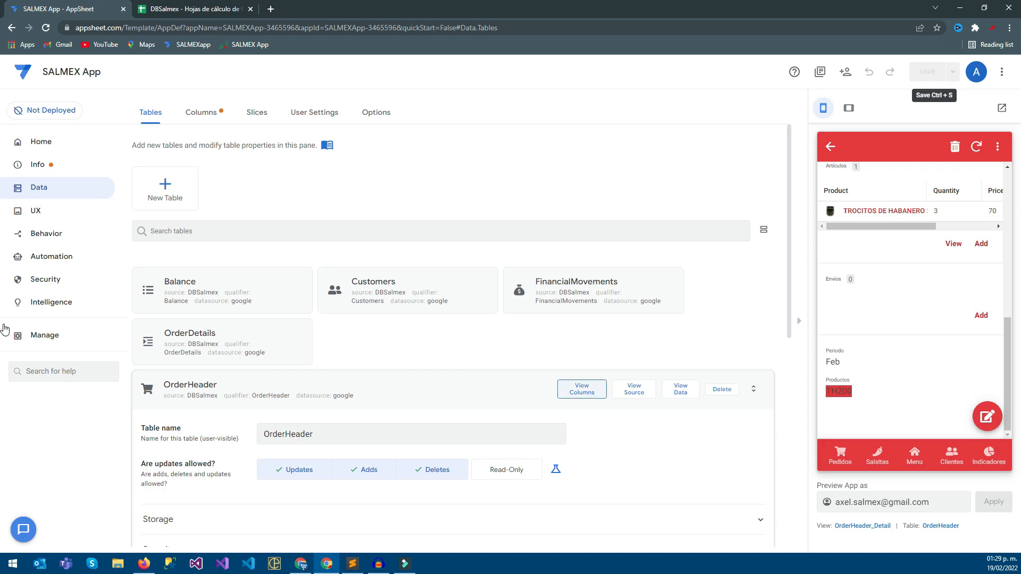
Reopen the app formula of the OrderHeader table's Products column and insert blank lines above the existing expression.
click(582, 389)
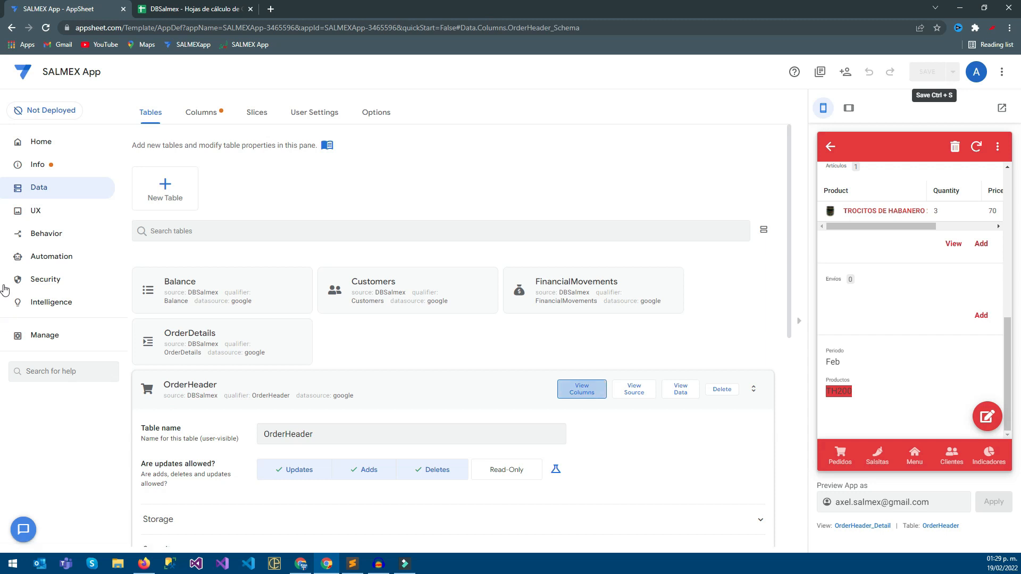
scroll(532, 372, down, 3)
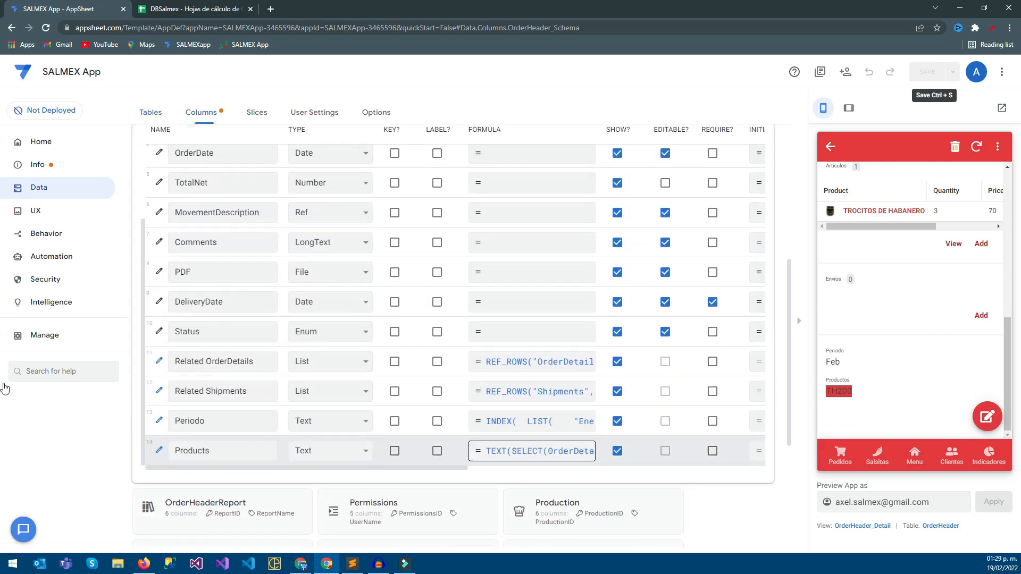
click(532, 451)
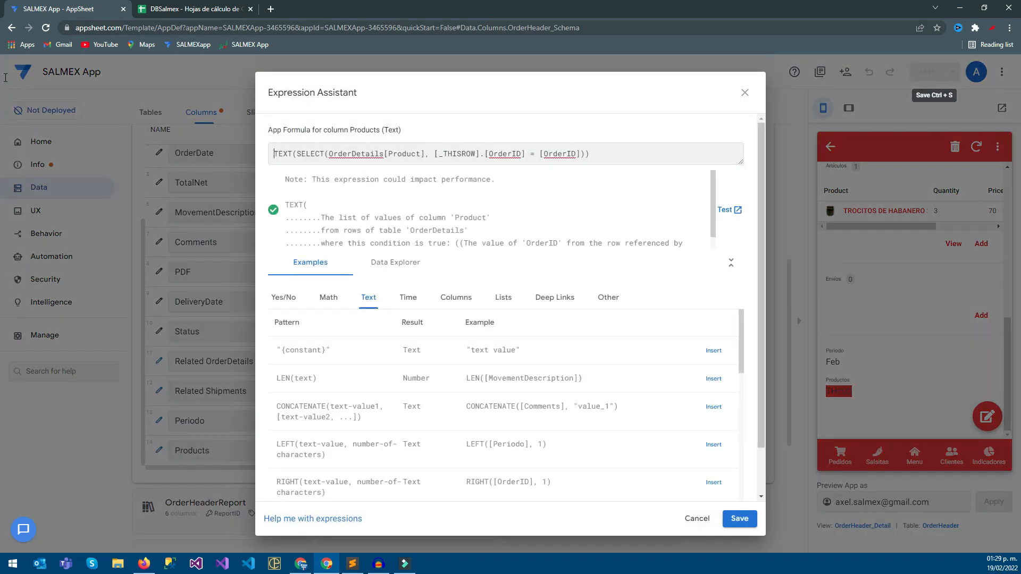
key(Return)
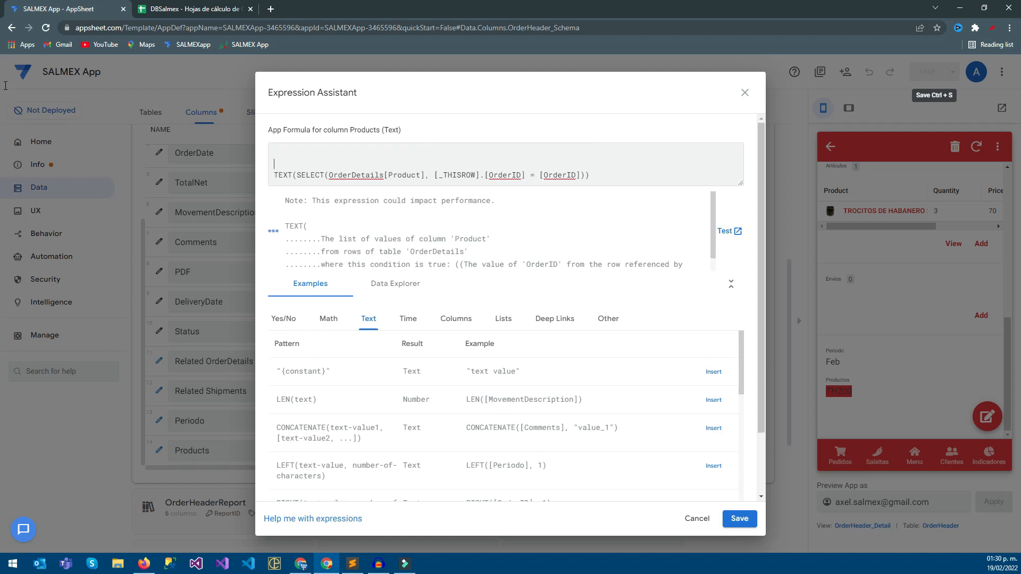
Check the ProductID codes and their descriptions in the DBSalmex Products sheet, returning to the formula.
key(ctrl+Tab)
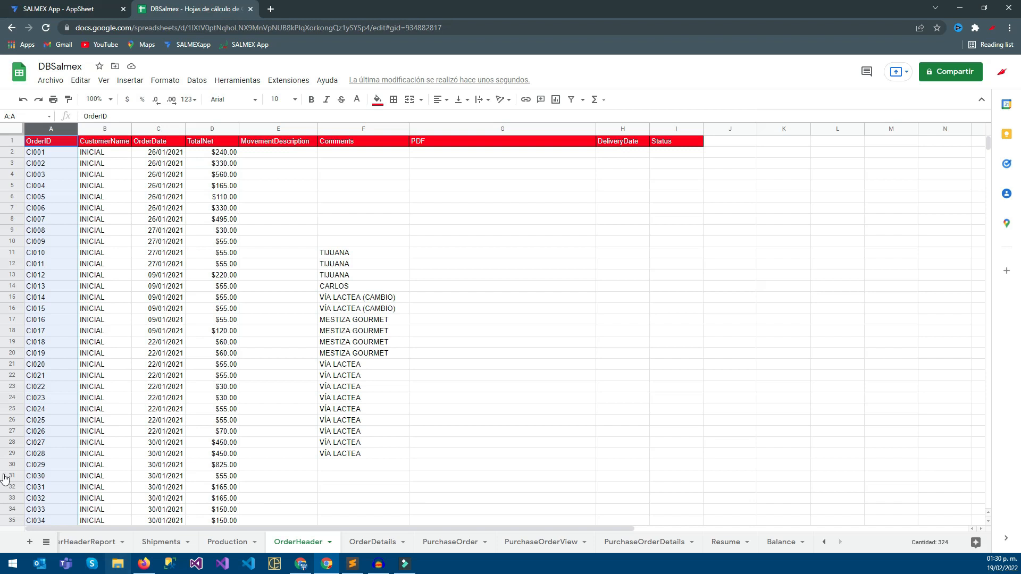
scroll(152, 542, up, 10)
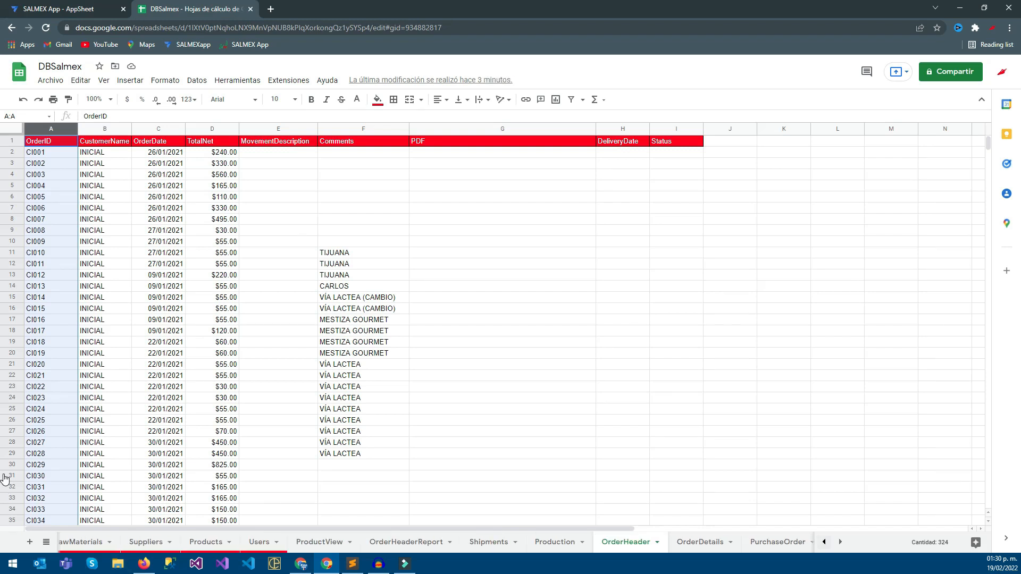
click(533, 542)
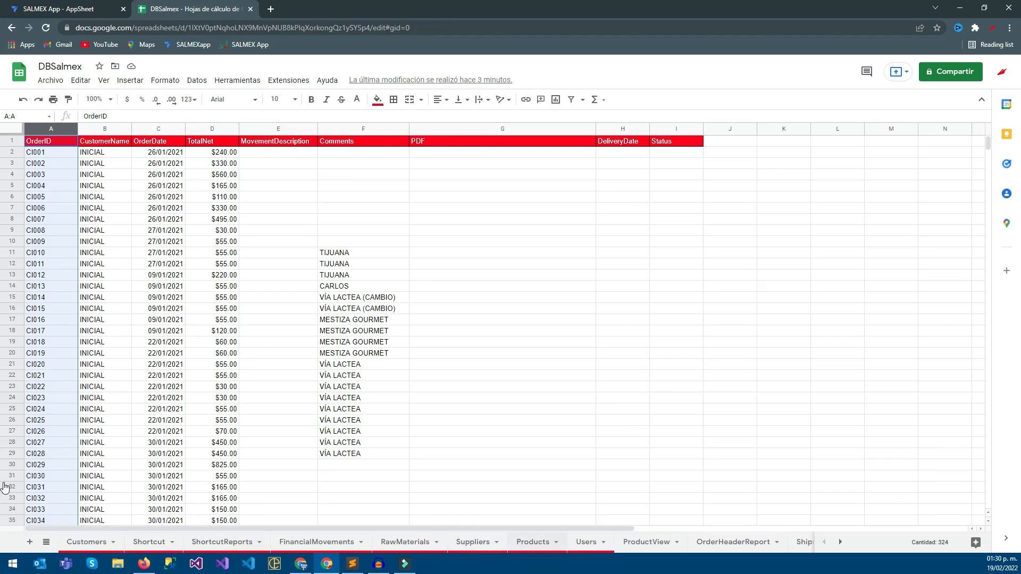
drag(123, 152, 123, 242)
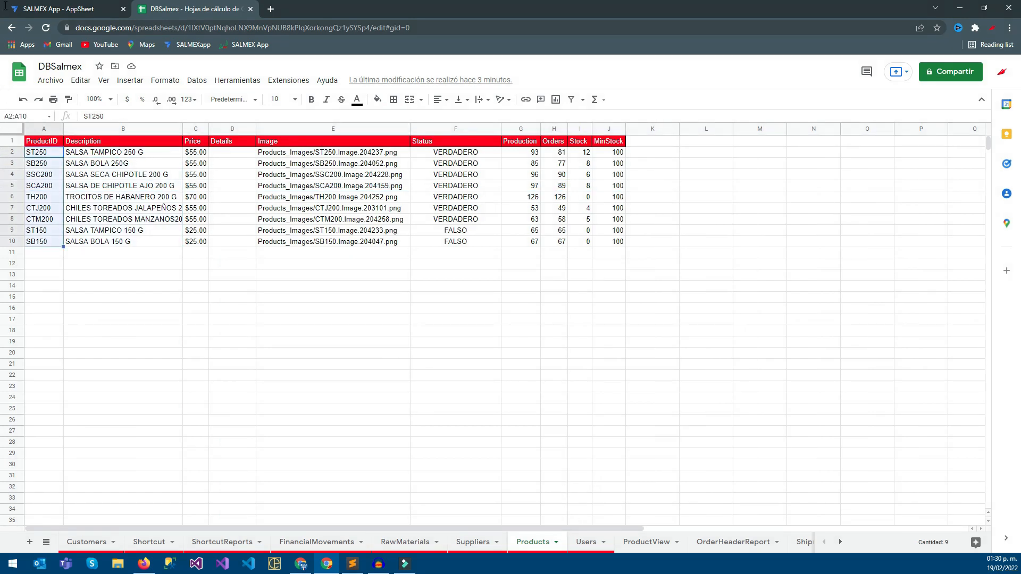
key(ctrl+shift+Tab)
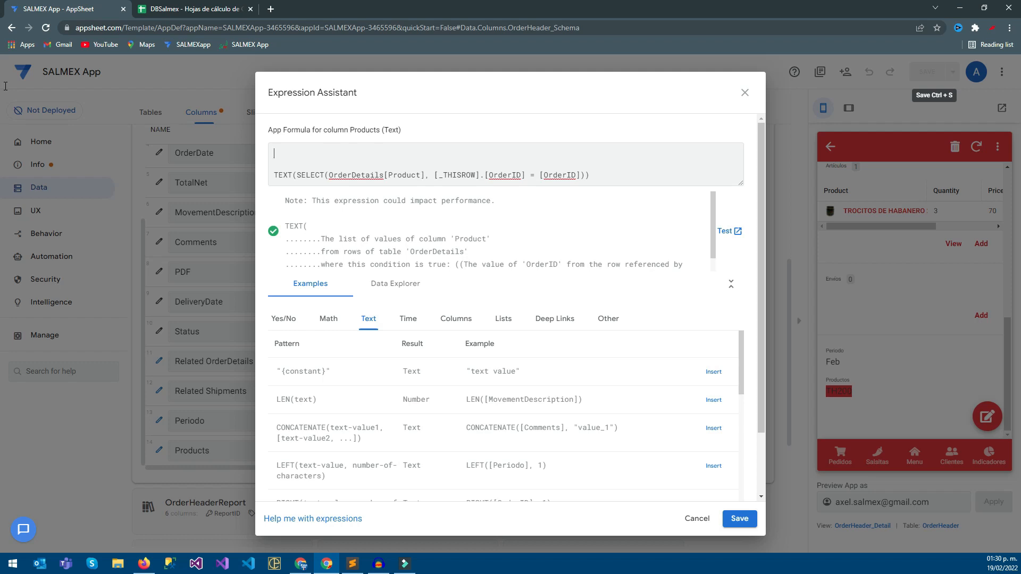
Write SELECT(Products[Description]) above the old expression, checking the Description column name in the Products sheet.
text(SELECT()
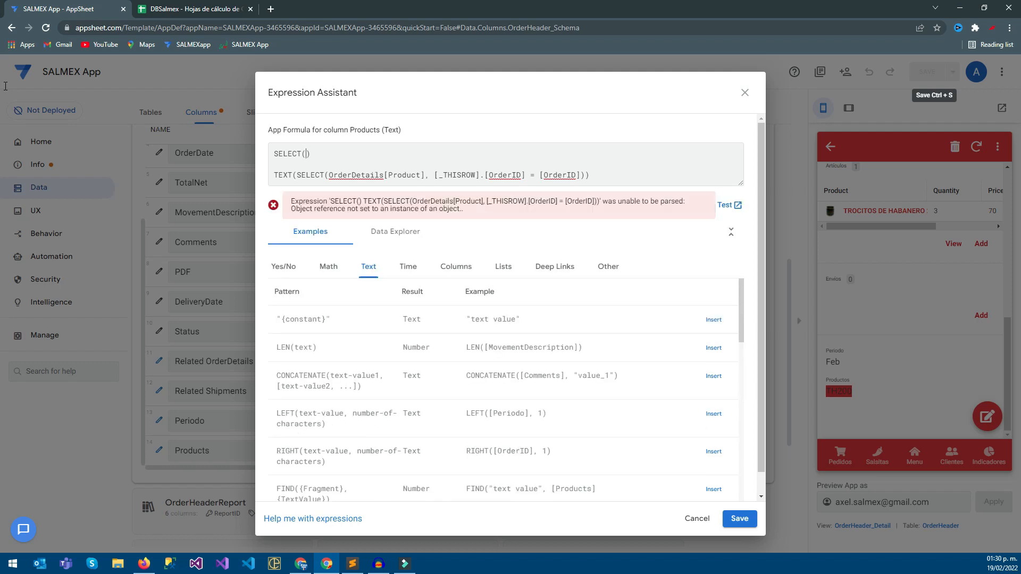
text(Products)
key(ctrl+Tab)
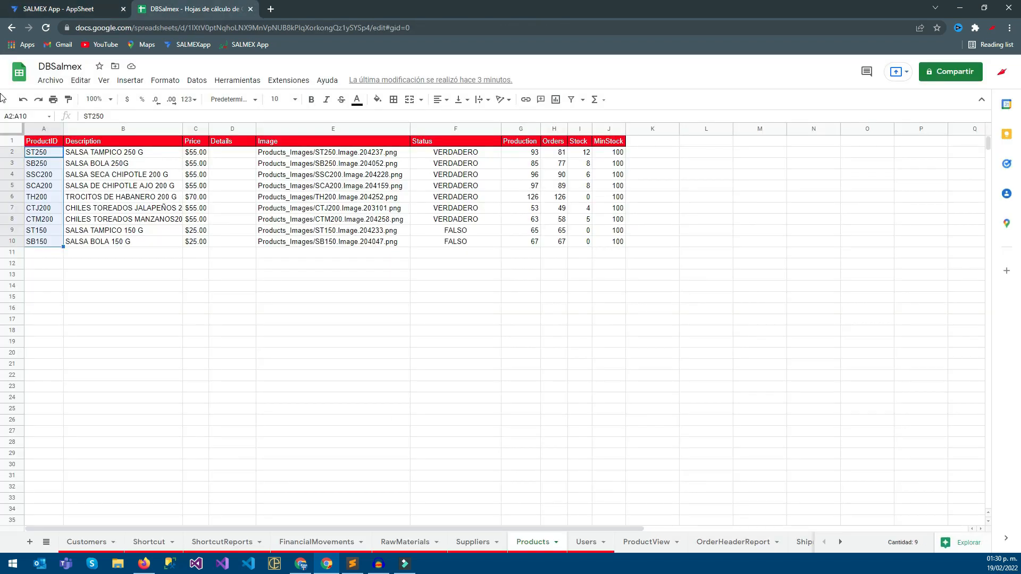
key(Right)
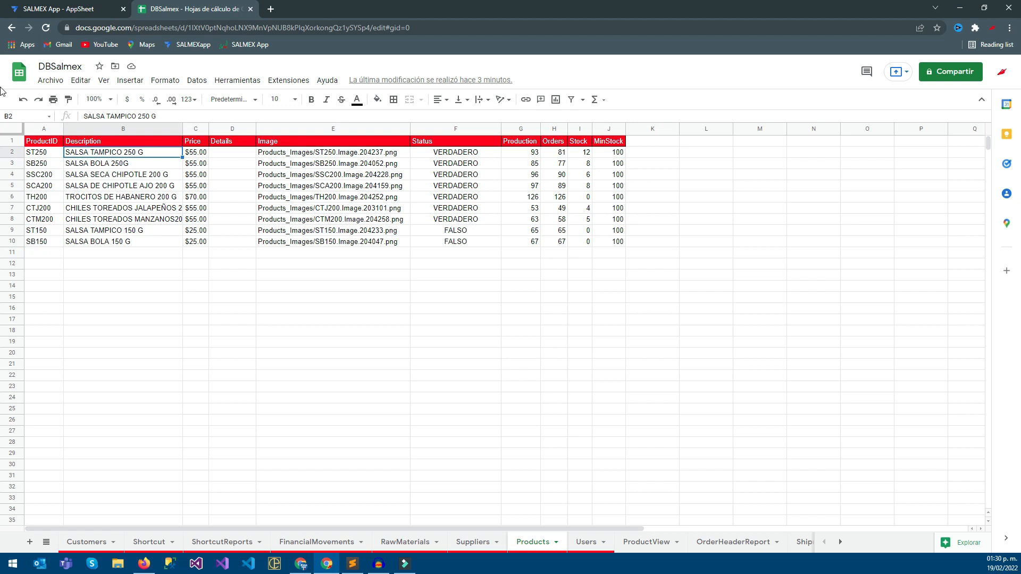
click(1, 10)
text([)
text(Description])
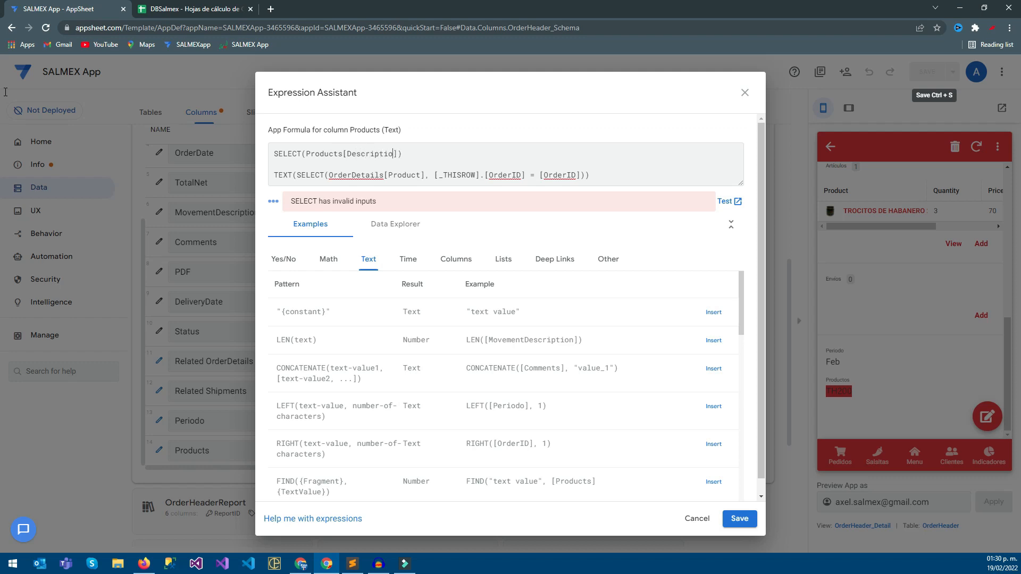
text(,)
Start an IN condition after Products[Description], and put the SELECT's closing parenthesis on a separate line.
text(IN)
key(Delete)
key(Return)
key(Return)
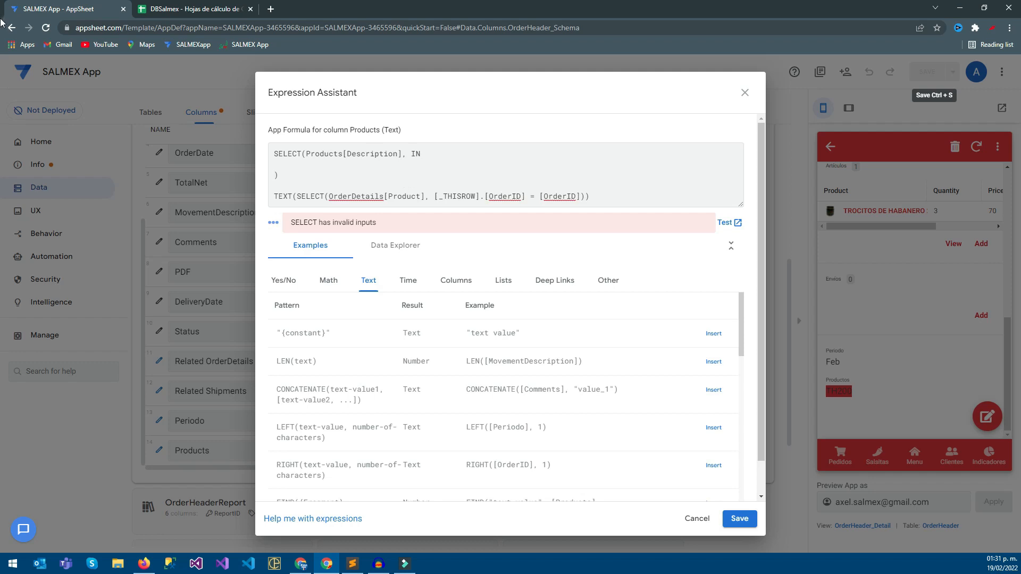
Break the line after SELECT so its opening parenthesis and Products[Description], IN sit on the second line.
key(Return)
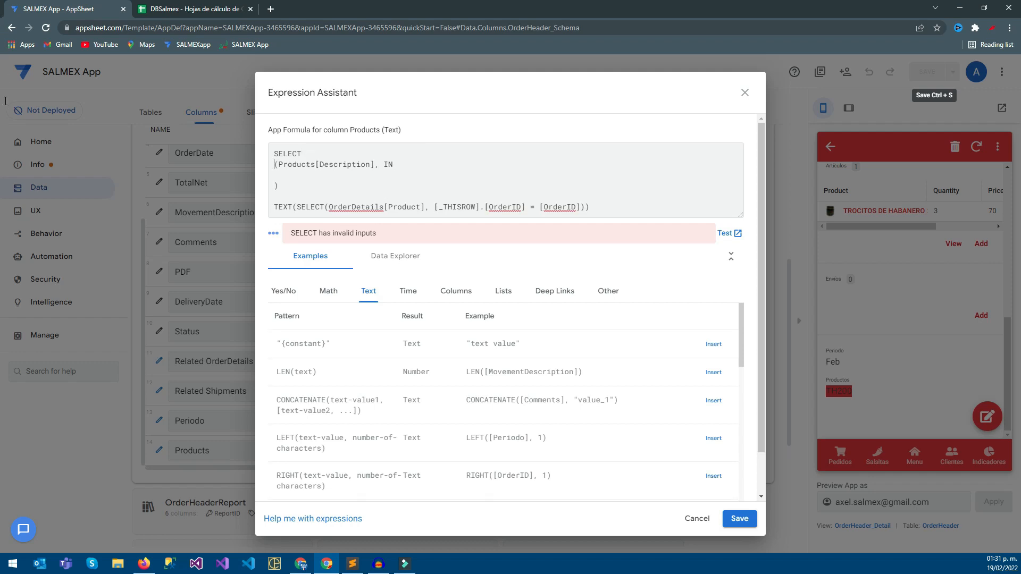
key(Tab)
key(shift+Tab)
key(BackSpace)
key(BackSpace)
key(Right)
key(shift+Right)
key(shift+Right)
key(shift+Right)
key(shift+Right)
key(shift+Right)
key(shift+Right)
key(shift+Right)
key(shift+Right)
key(shift+Right)
key(shift+Right)
key(shift+Right)
key(shift+Right)
key(shift+Right)
key(shift+Right)
key(shift+Right)
key(shift+Right)
key(shift+Right)
key(shift+Right)
key(shift+Right)
key(shift+Right)
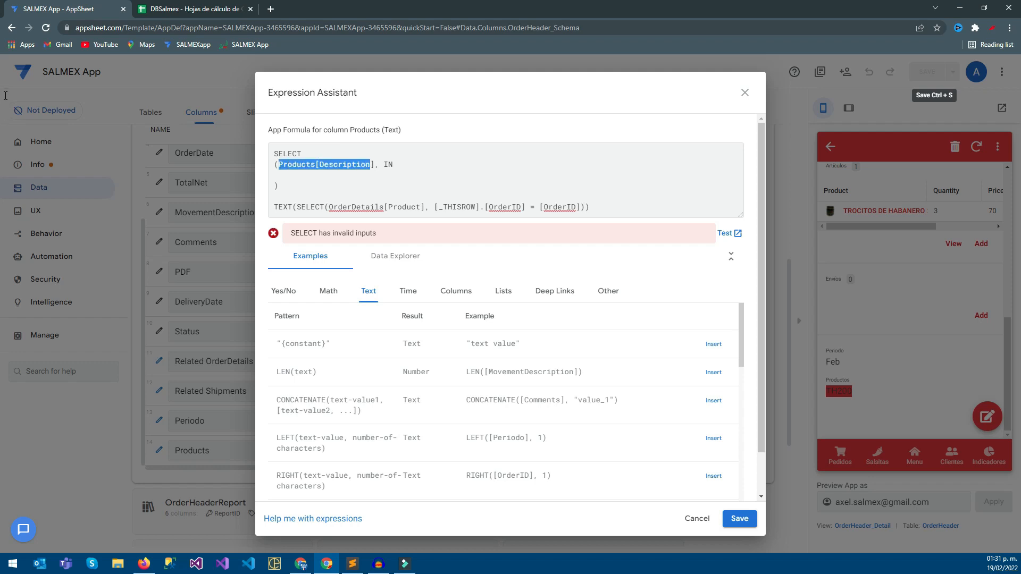
key(End)
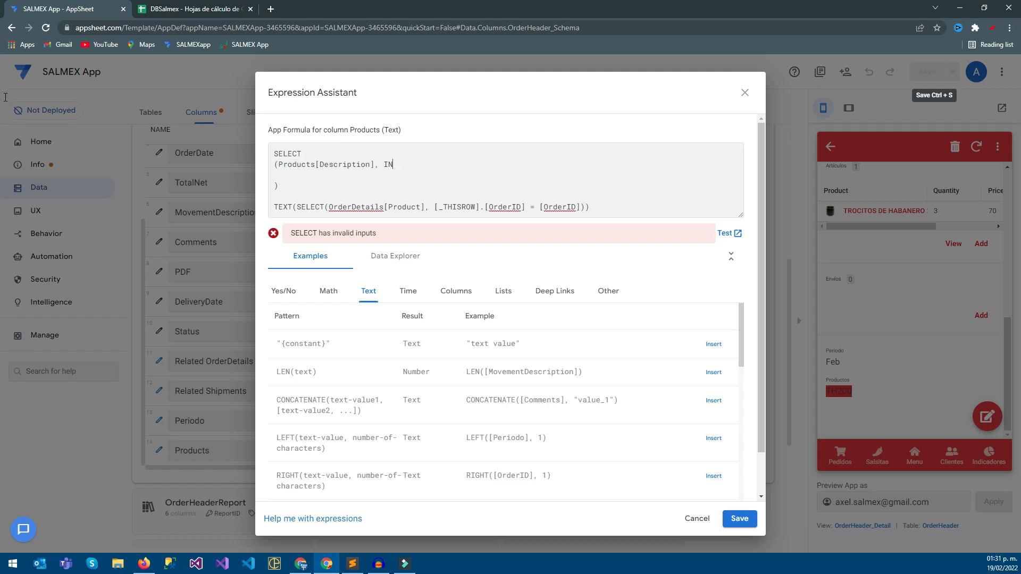
Add an indented pair of parentheses for IN, each on its own line.
key(Return)
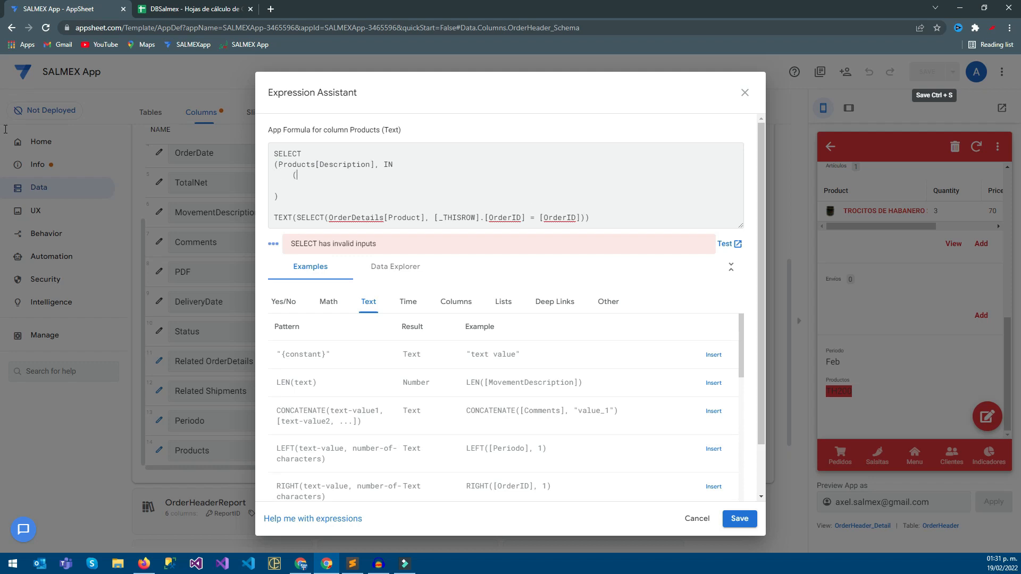
key(Return)
text(=)
key(BackSpace)
text())
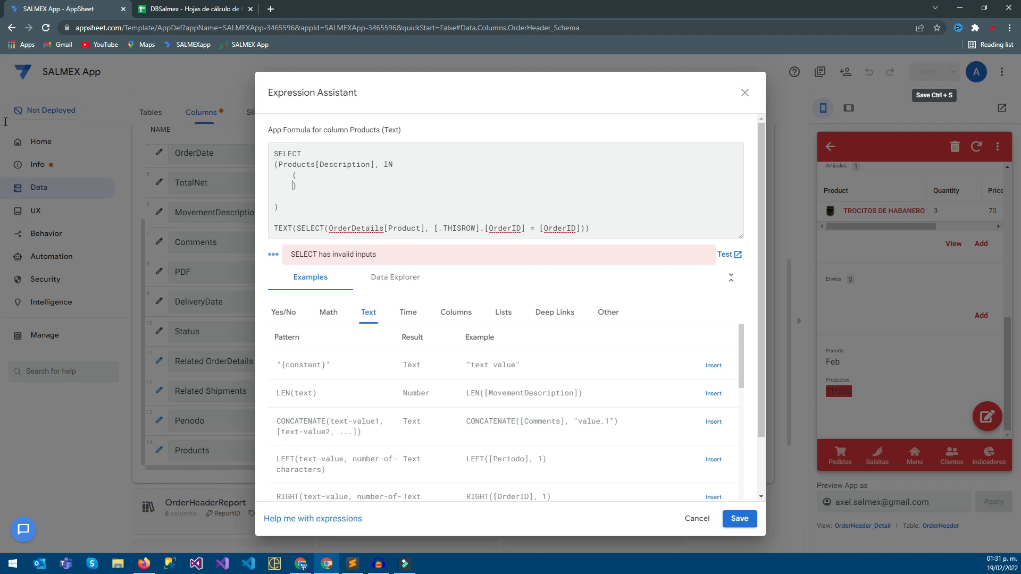
Write [ProductID], directly after IN, checking the column name against the Products sheet.
key(Up)
key(Up)
key(End)
text([)
text( ])
text(Produ)
key(BackSpace)
key(BackSpace)
key(BackSpace)
key(BackSpace)
text(roduct)
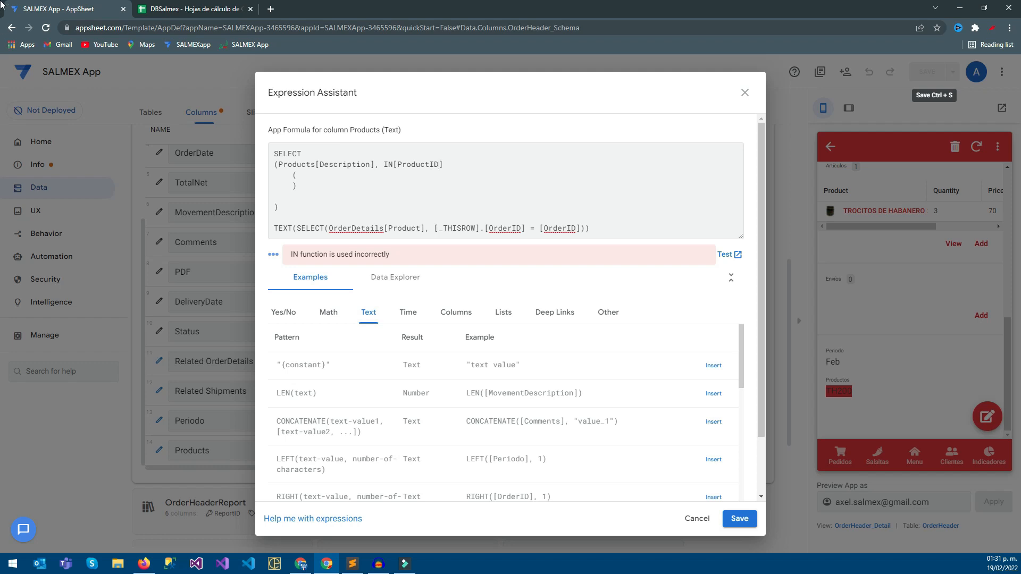
key(ctrl+Tab)
key(ctrl+shift+Tab)
text(,)
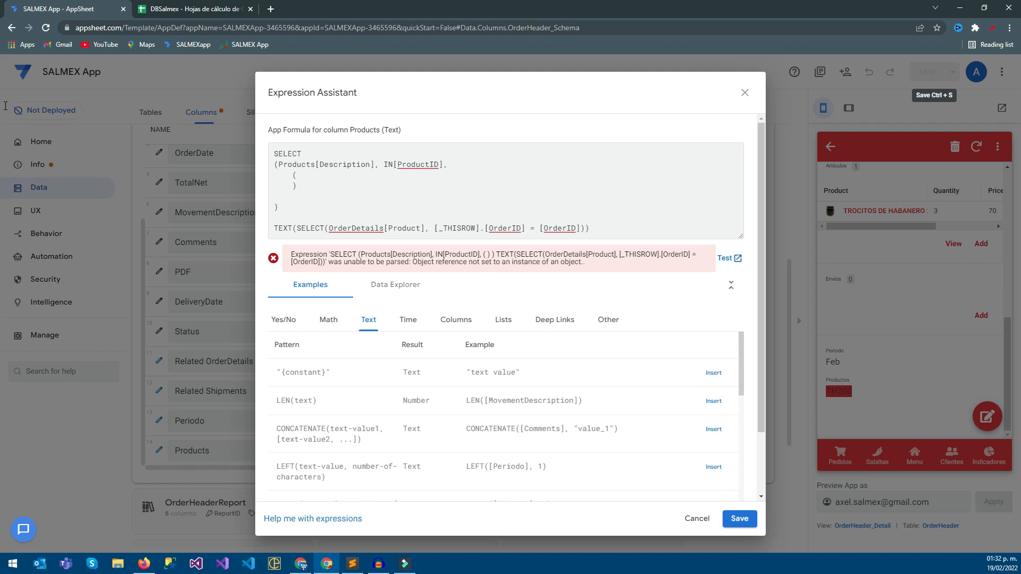
Move [ProductID], onto its own line inside the IN parentheses.
key(shift+Right)
key(shift+Right)
key(shift+Right)
key(shift+Right)
key(shift+Right)
key(shift+Right)
key(shift+Right)
key(shift+Right)
key(shift+Right)
key(shift+Right)
key(shift+Right)
key(shift+Right)
key(ctrl+c)
key(BackSpace)
key(Return)
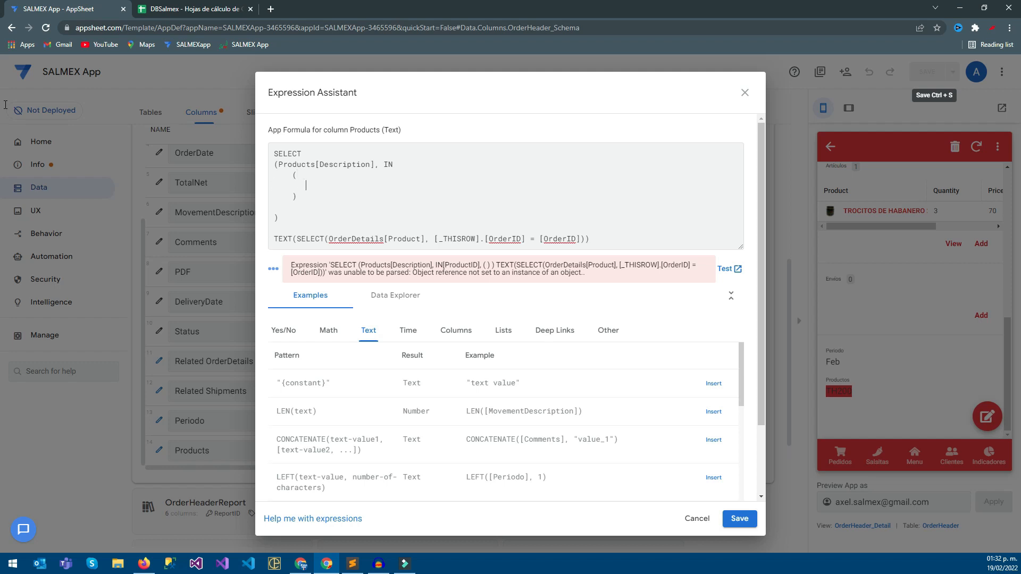
key(ctrl+v)
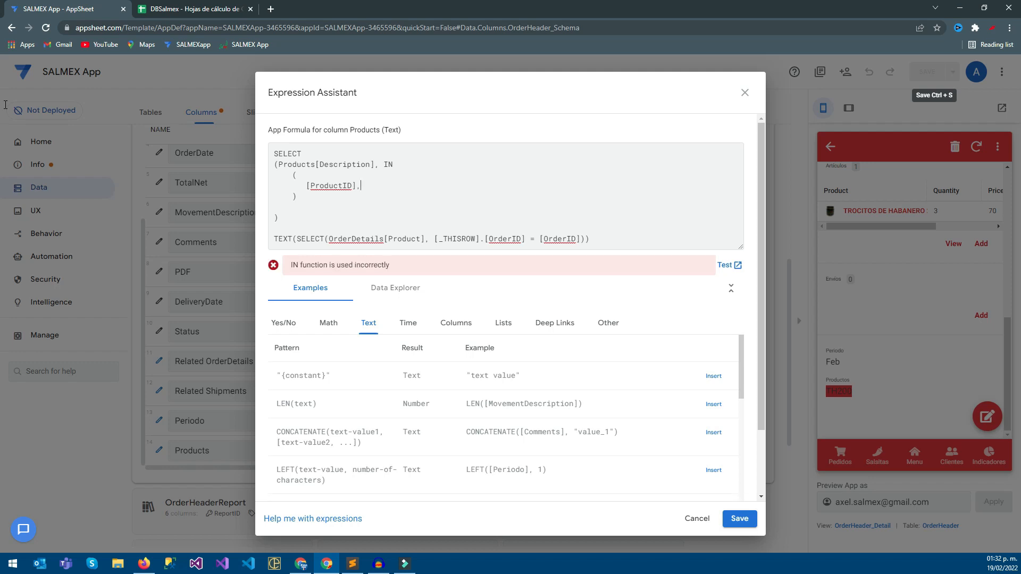
Add an empty pair of parentheses on a line below [ProductID], and strip the TEXT wrapper from the OrderDetails SELECT expression.
key(Return)
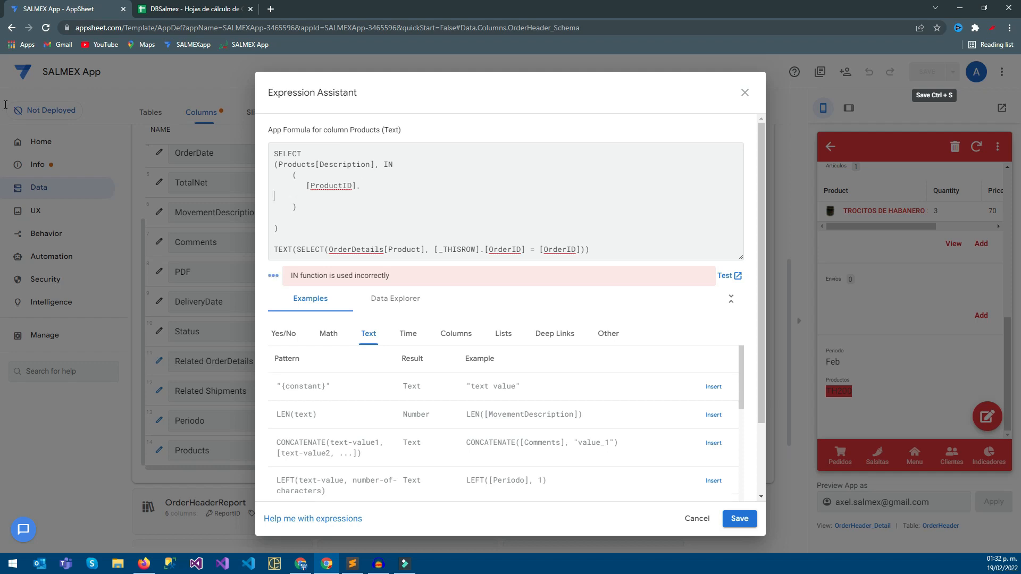
text(())
drag(297, 249, 274, 250)
key(BackSpace)
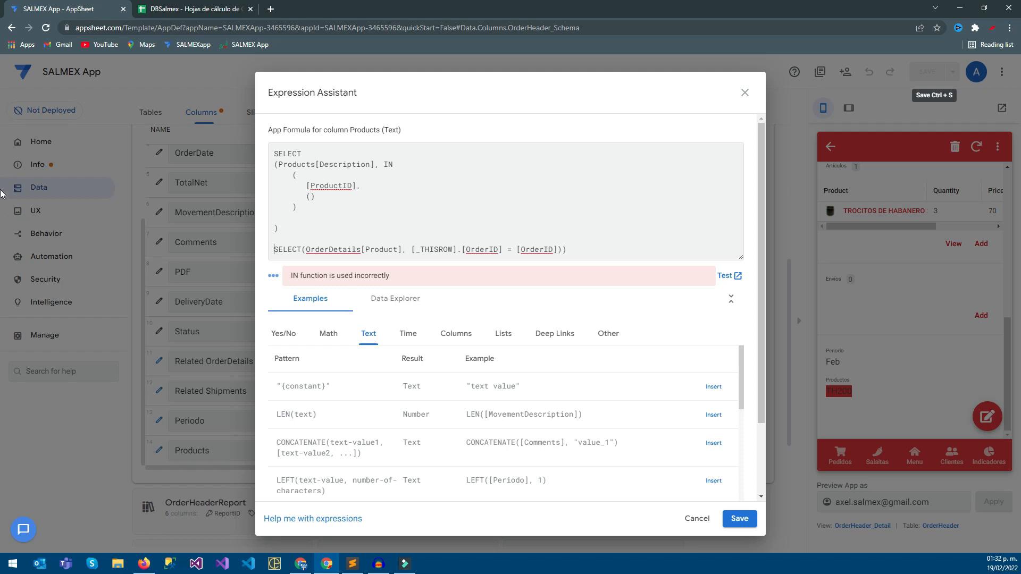
key(End)
key(BackSpace)
Move SELECT(OrderDetails[Product], [_THISROW].[OrderID] = [OrderID]) into the empty parentheses below [ProductID], and remove the blank line before the final closing parenthesis.
drag(563, 249, 273, 250)
key(ctrl+c)
key(BackSpace)
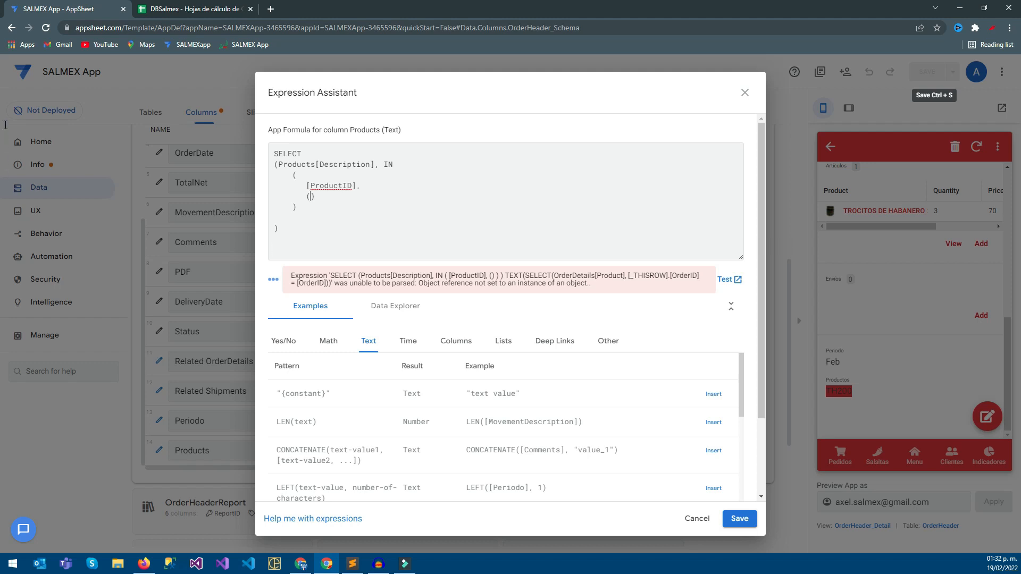
key(ctrl+v)
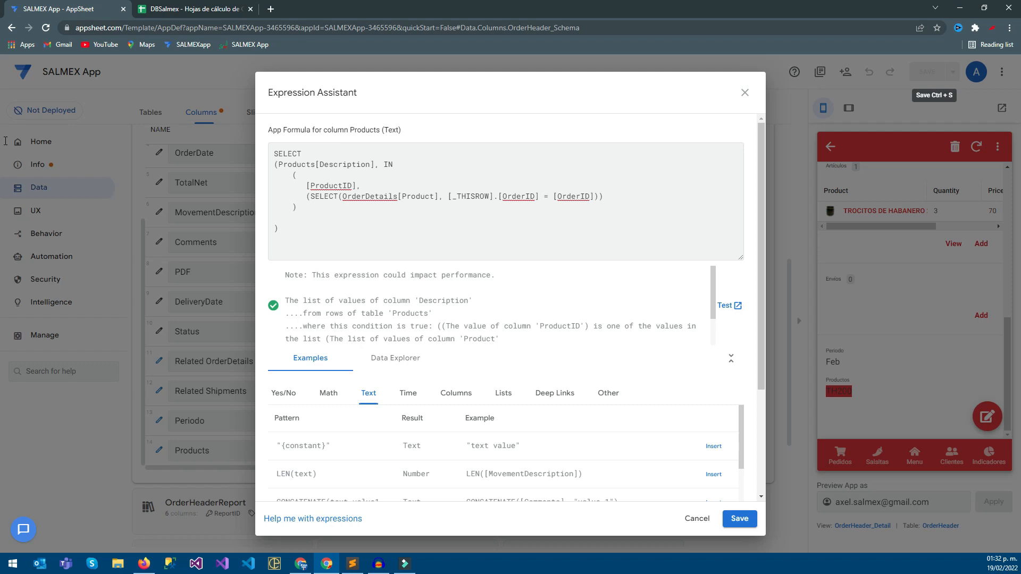
key(BackSpace)
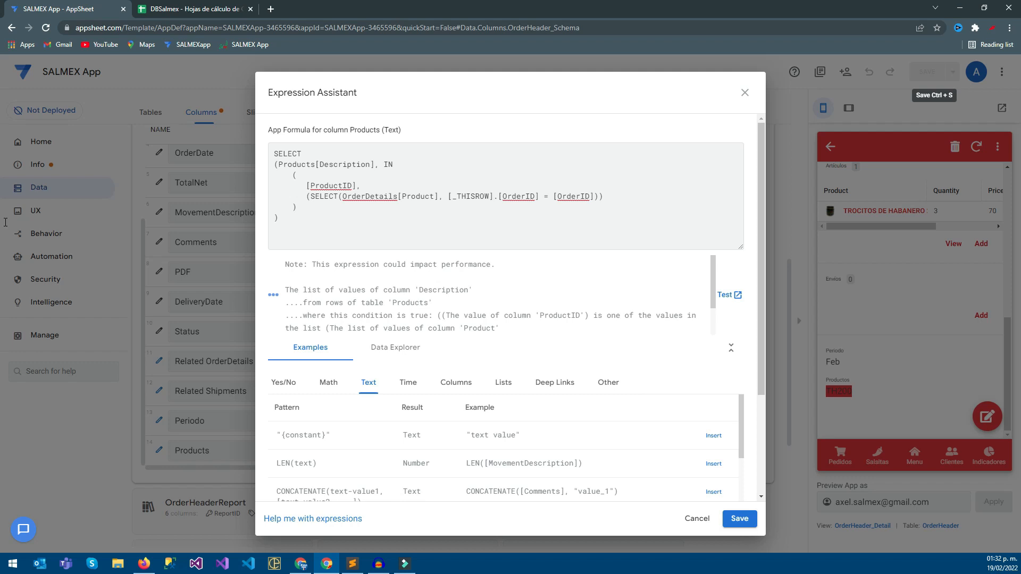
drag(303, 291, 437, 291)
click(338, 165)
click(181, 6)
click(78, 4)
Wrap the whole formula in TEXT( ), with TEXT( on a new first line and its closing parenthesis on the last line.
key(ctrl+Home)
key(Return)
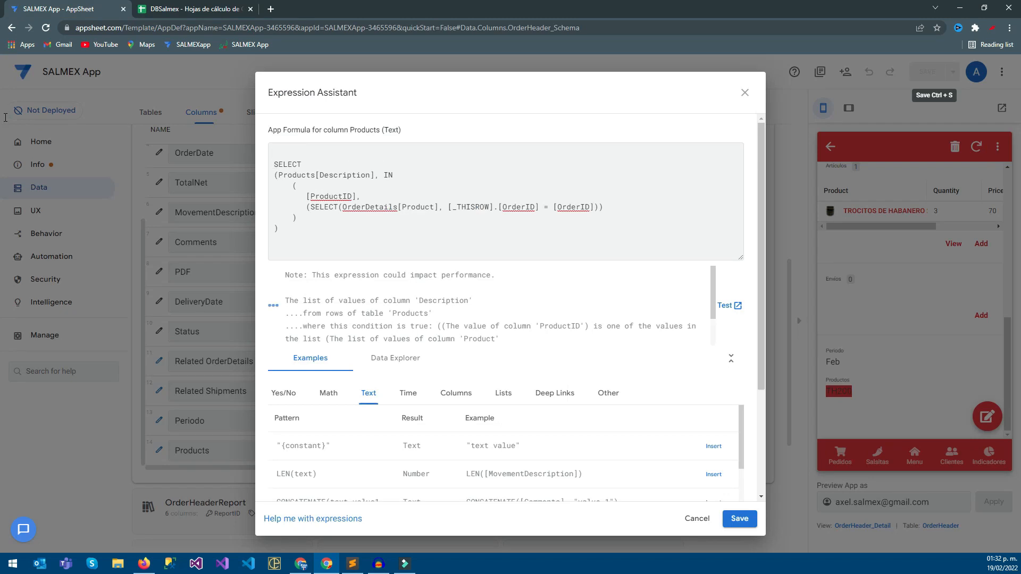
text(TEXT()
key(Return)
text())
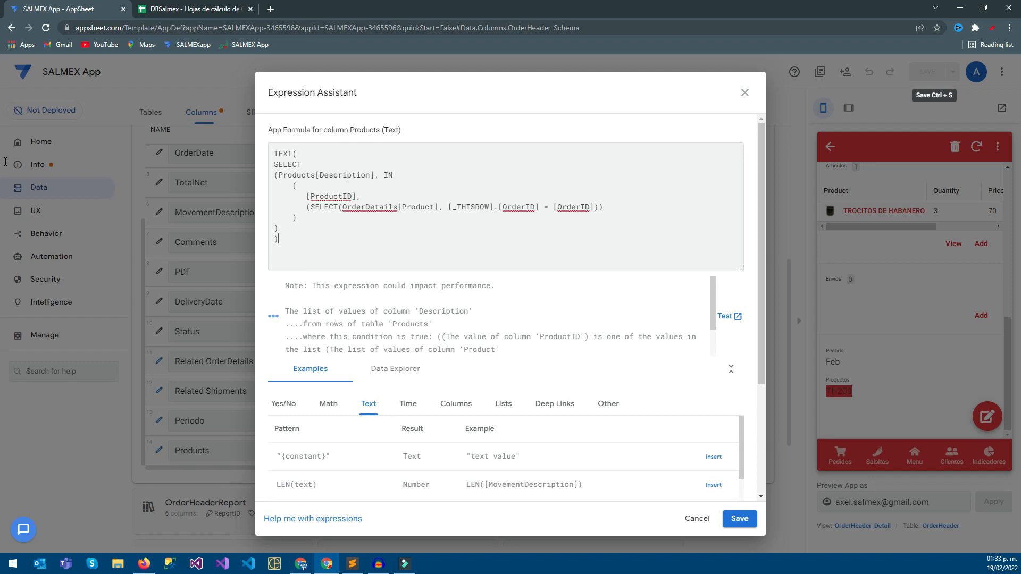
Indent the SELECT block one level inside TEXT( ), then save the Products formula and the app.
click(274, 164)
key(Tab)
click(275, 164)
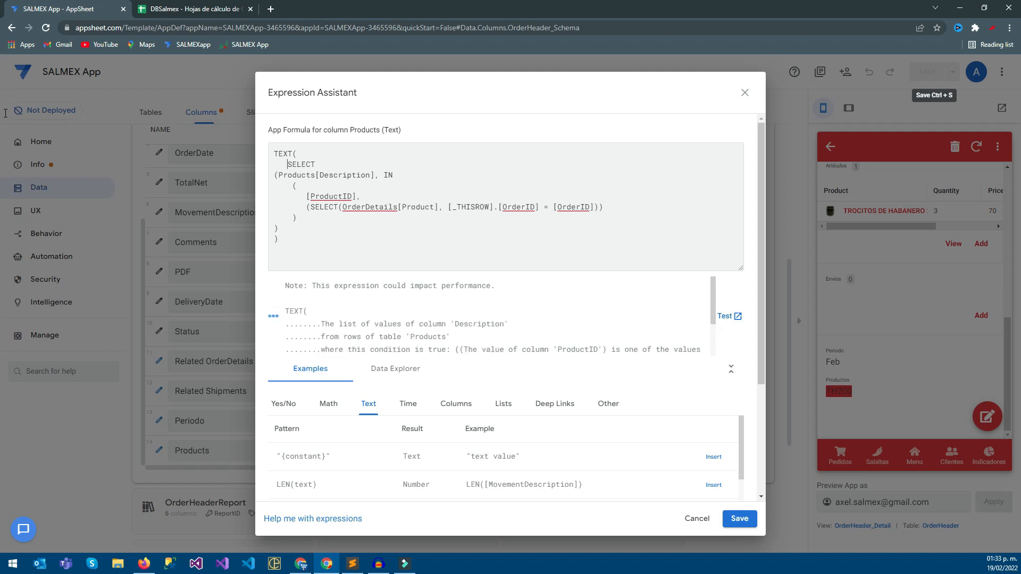
key(Down)
key(Home)
key(Down)
key(Down)
key(Down)
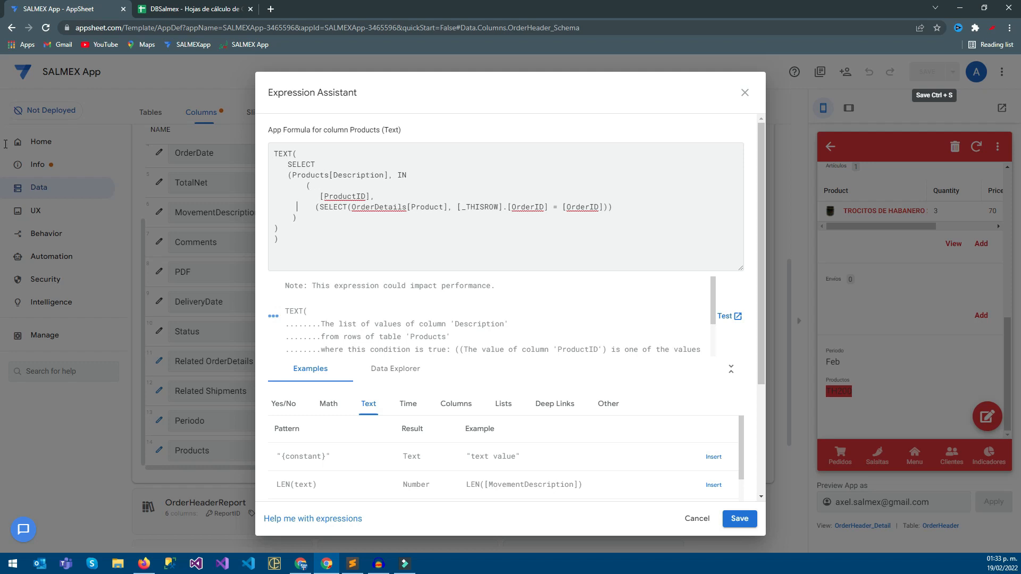
key(Down)
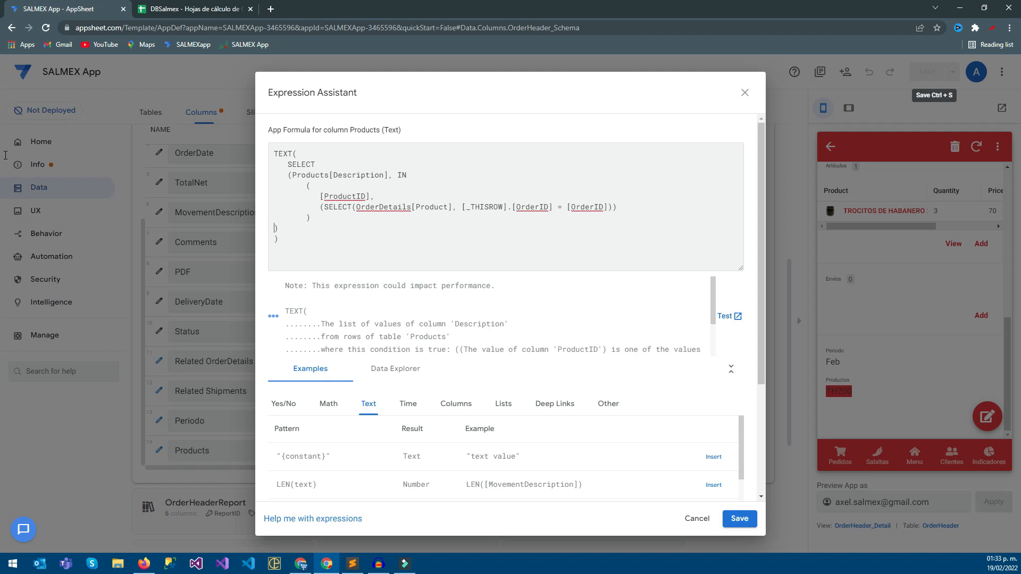
key(Down)
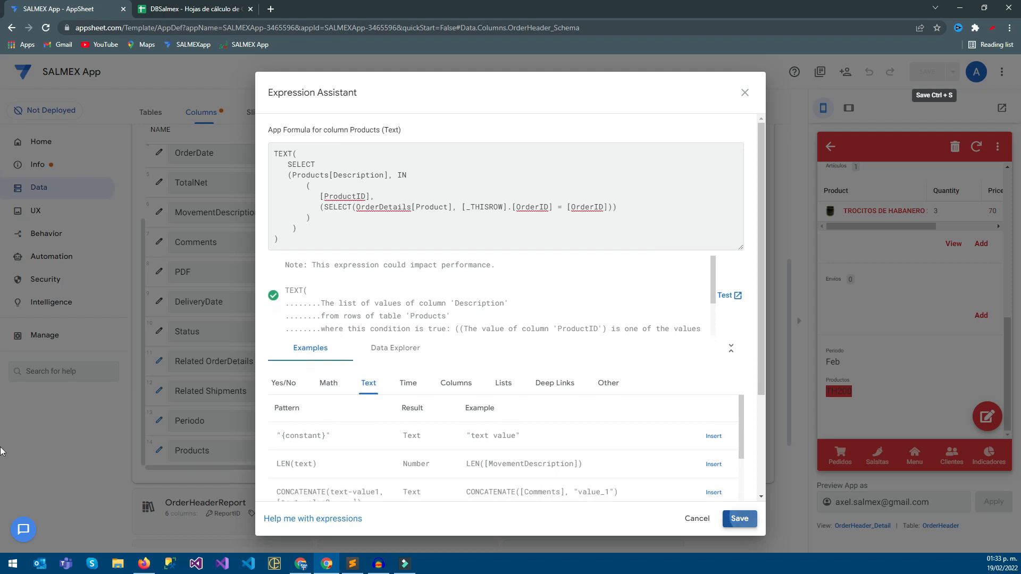
key(ctrl+s)
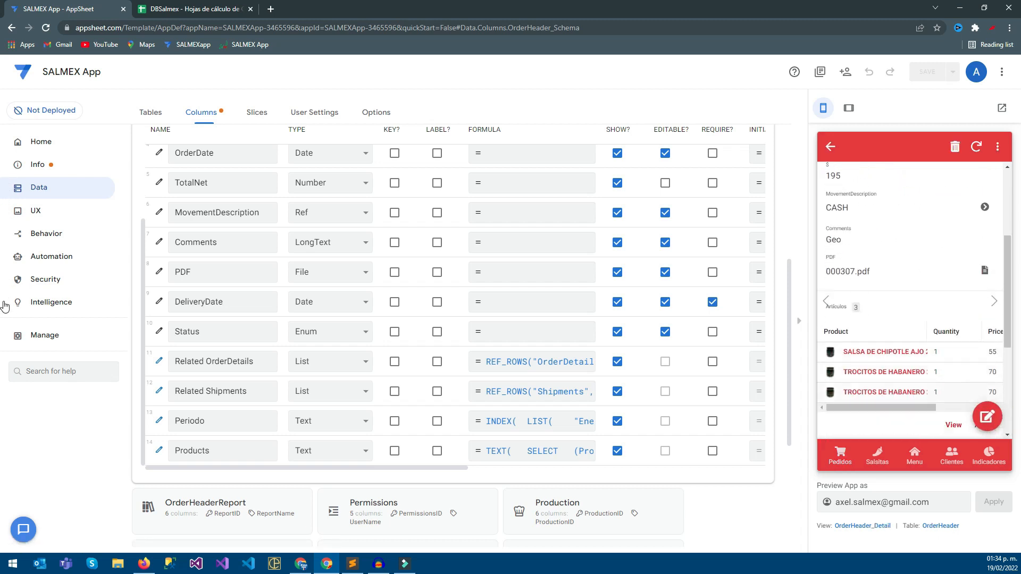
Check the Productos text at the end of the order details in the app preview.
drag(1007, 247, 1007, 327)
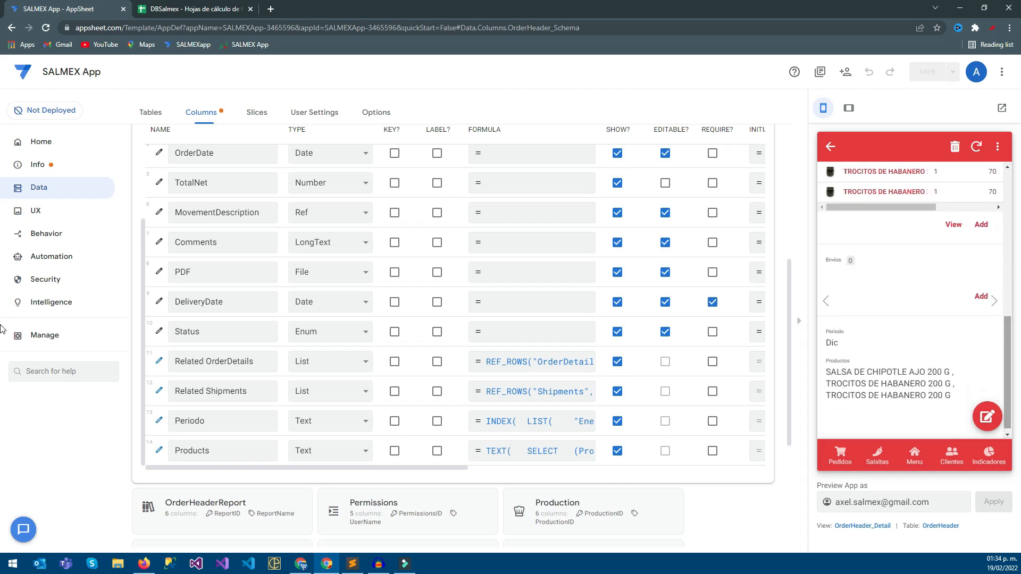
drag(951, 398, 826, 372)
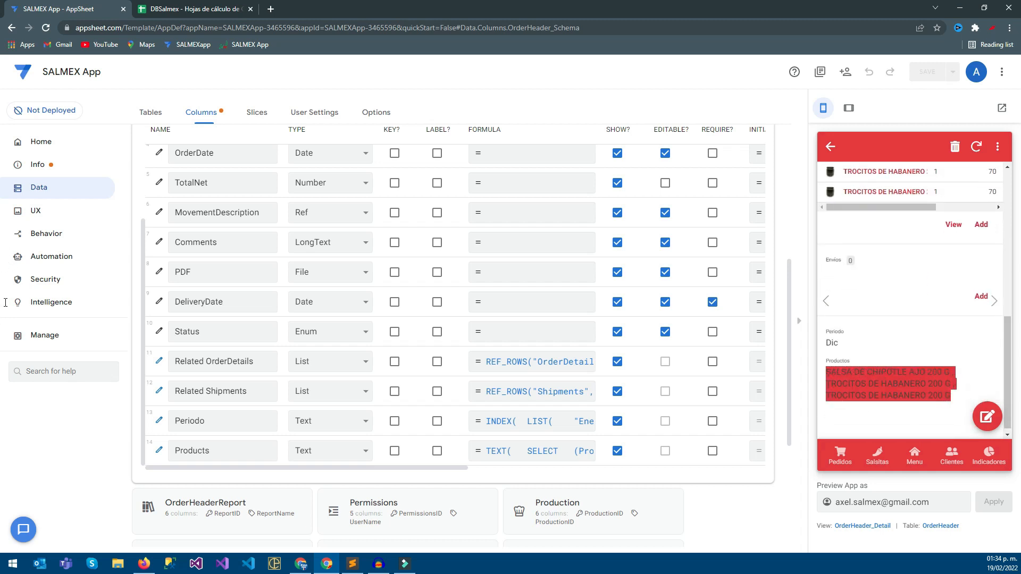
click(951, 403)
drag(952, 401, 823, 377)
click(835, 292)
Return to the start of the Pedidos order list in the app preview.
click(840, 455)
scroll(912, 319, up, 8)
scroll(912, 320, up, 5)
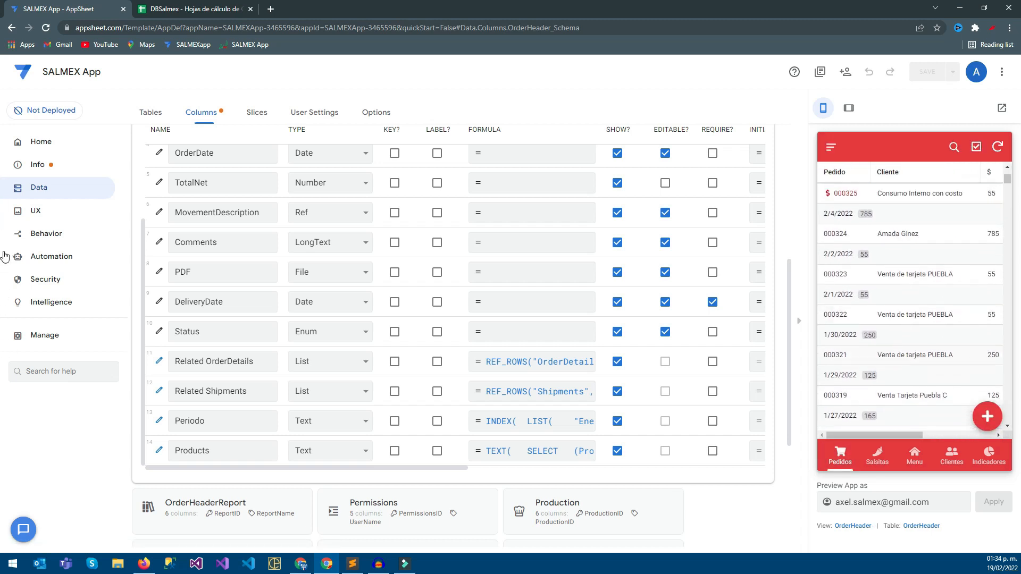